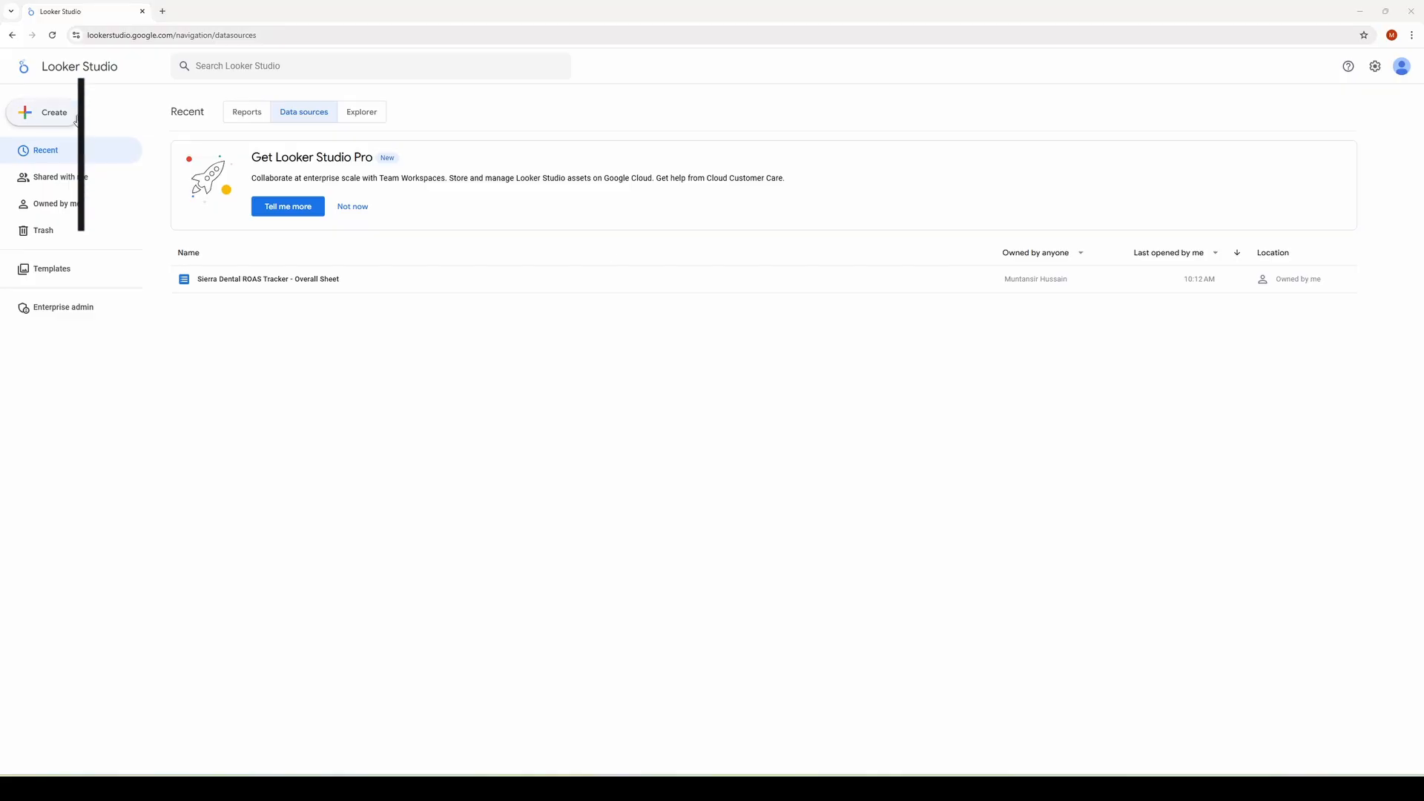
# - Create a new data source using the Google Analytics connector
pyautogui.click(70, 117)
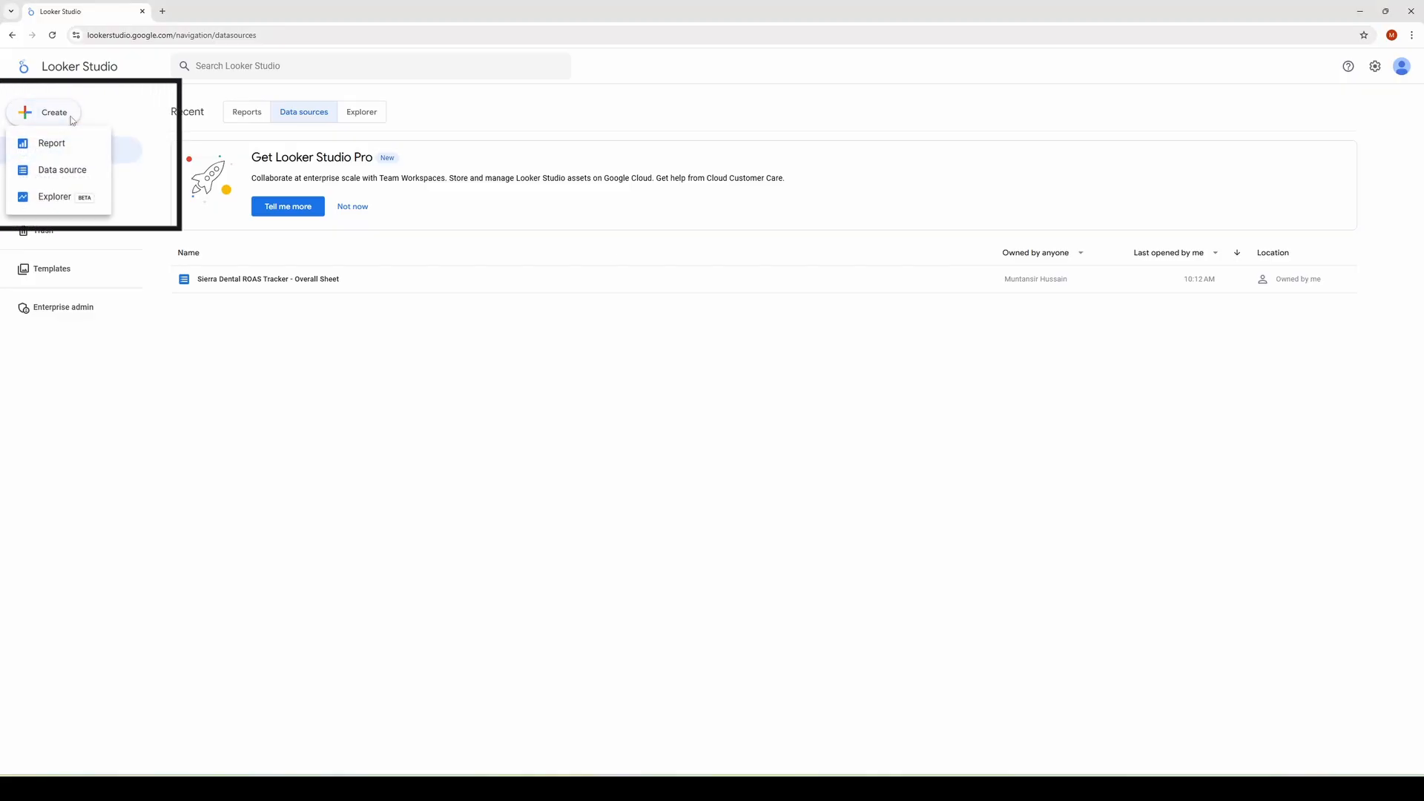
pyautogui.click(84, 169)
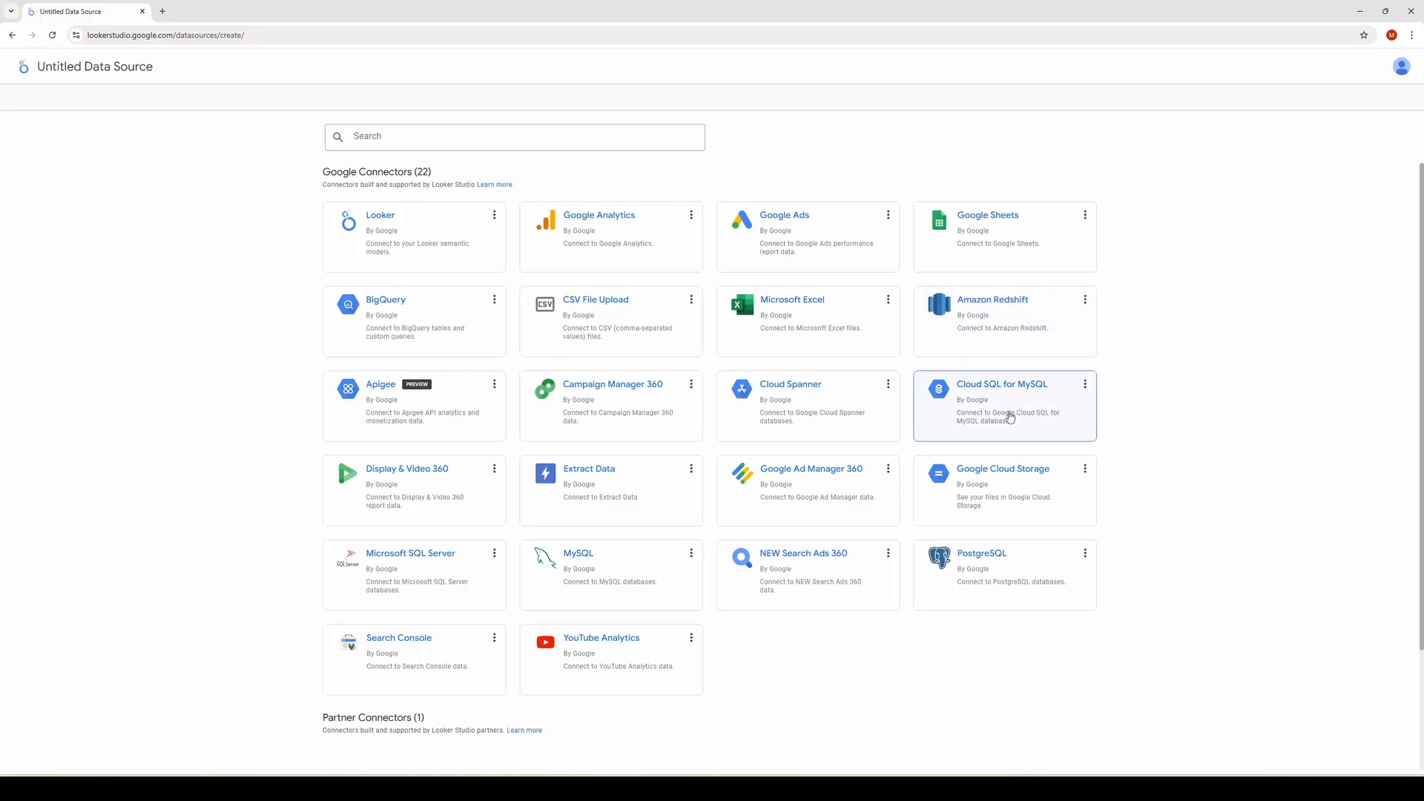
pyautogui.scroll(-2, 801, 552)
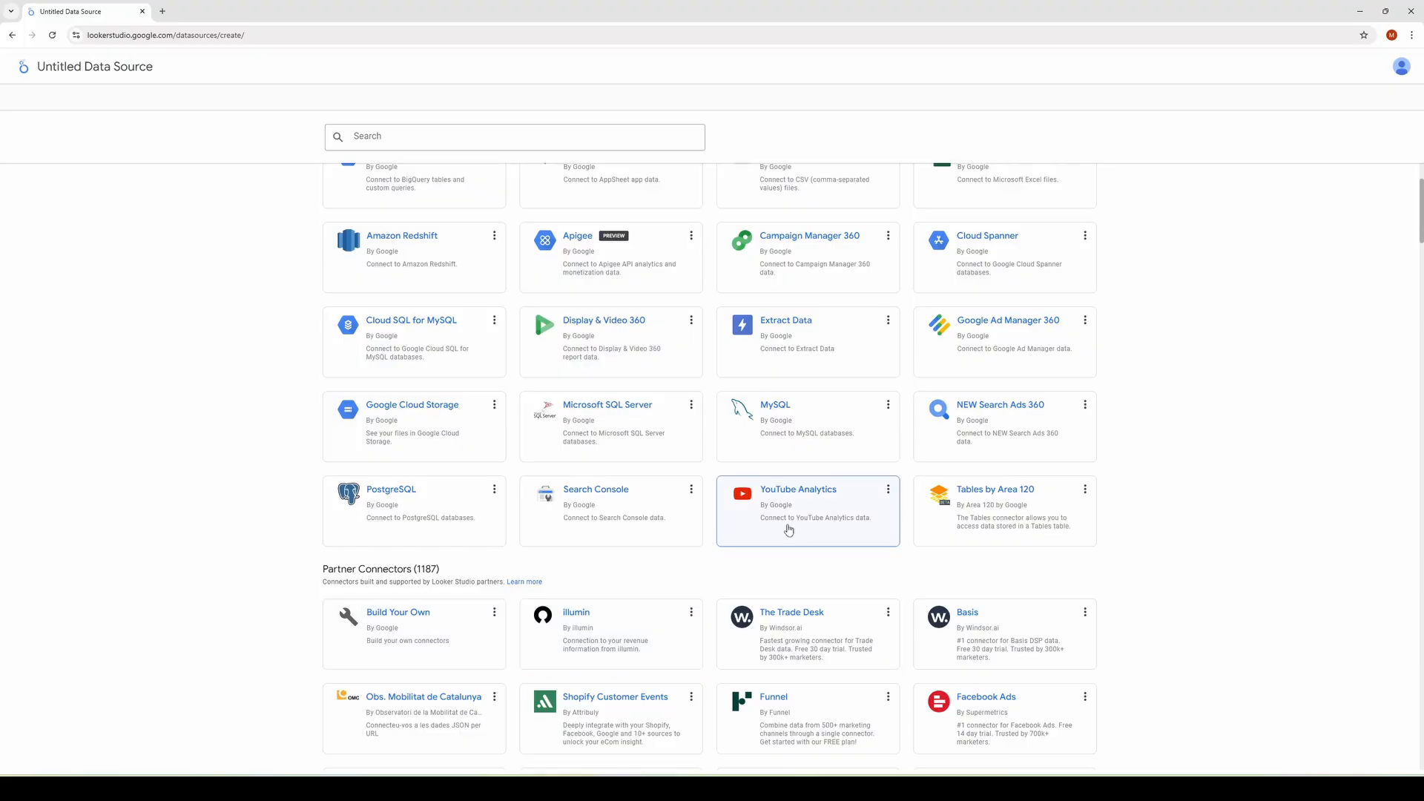
pyautogui.scroll(2, 788, 527)
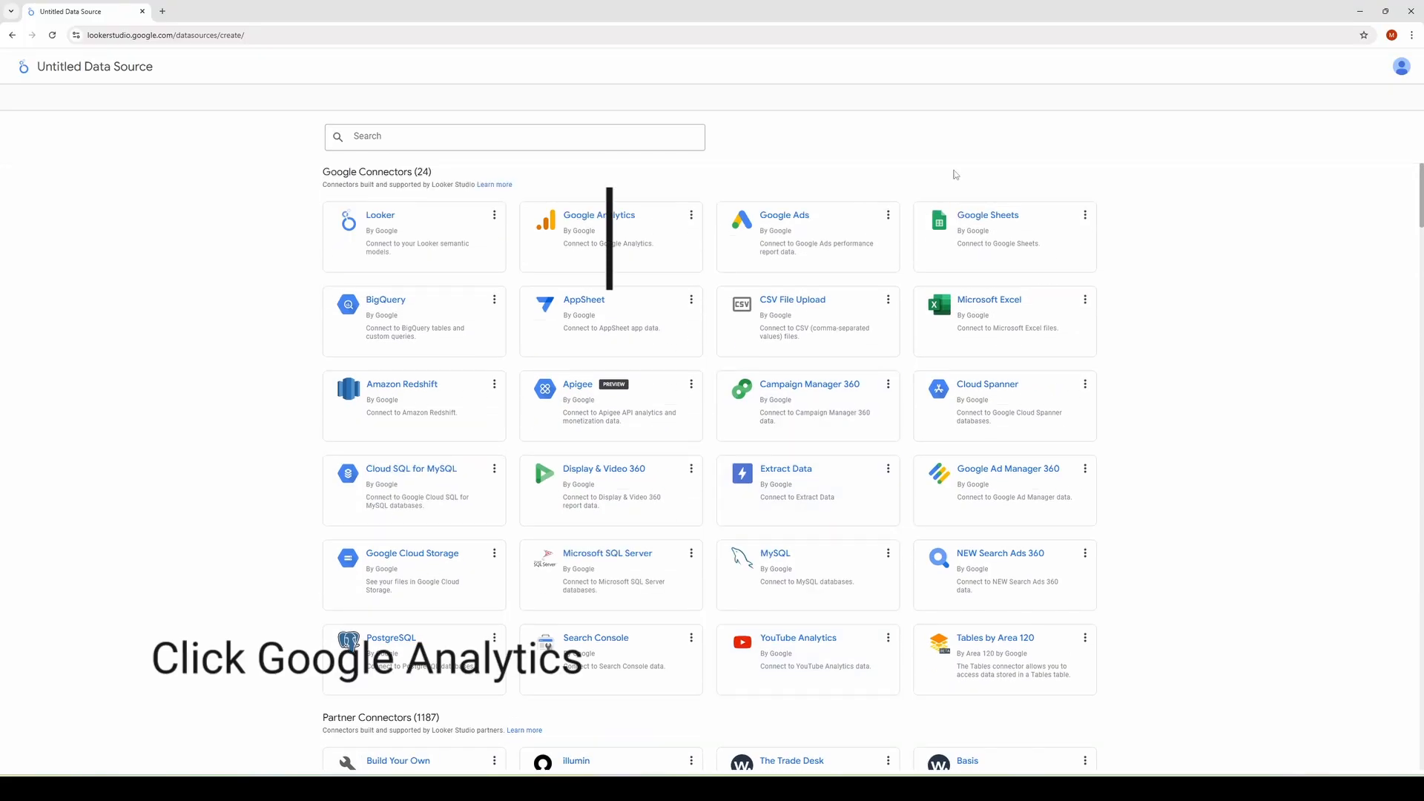
pyautogui.click(600, 216)
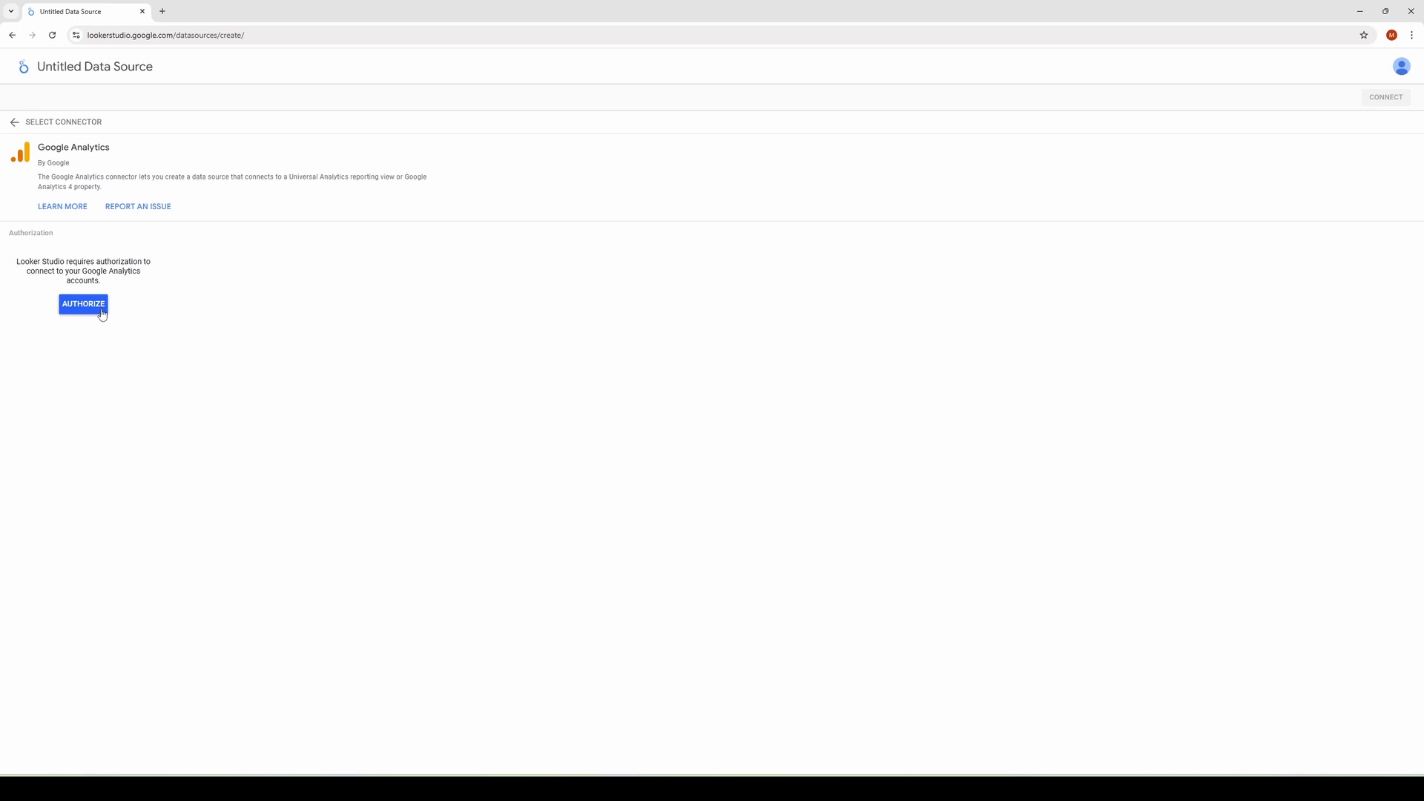
# - Authorize access to Google Analytics and connect the GA4 property of the first Munalytics account
pyautogui.click(102, 313)
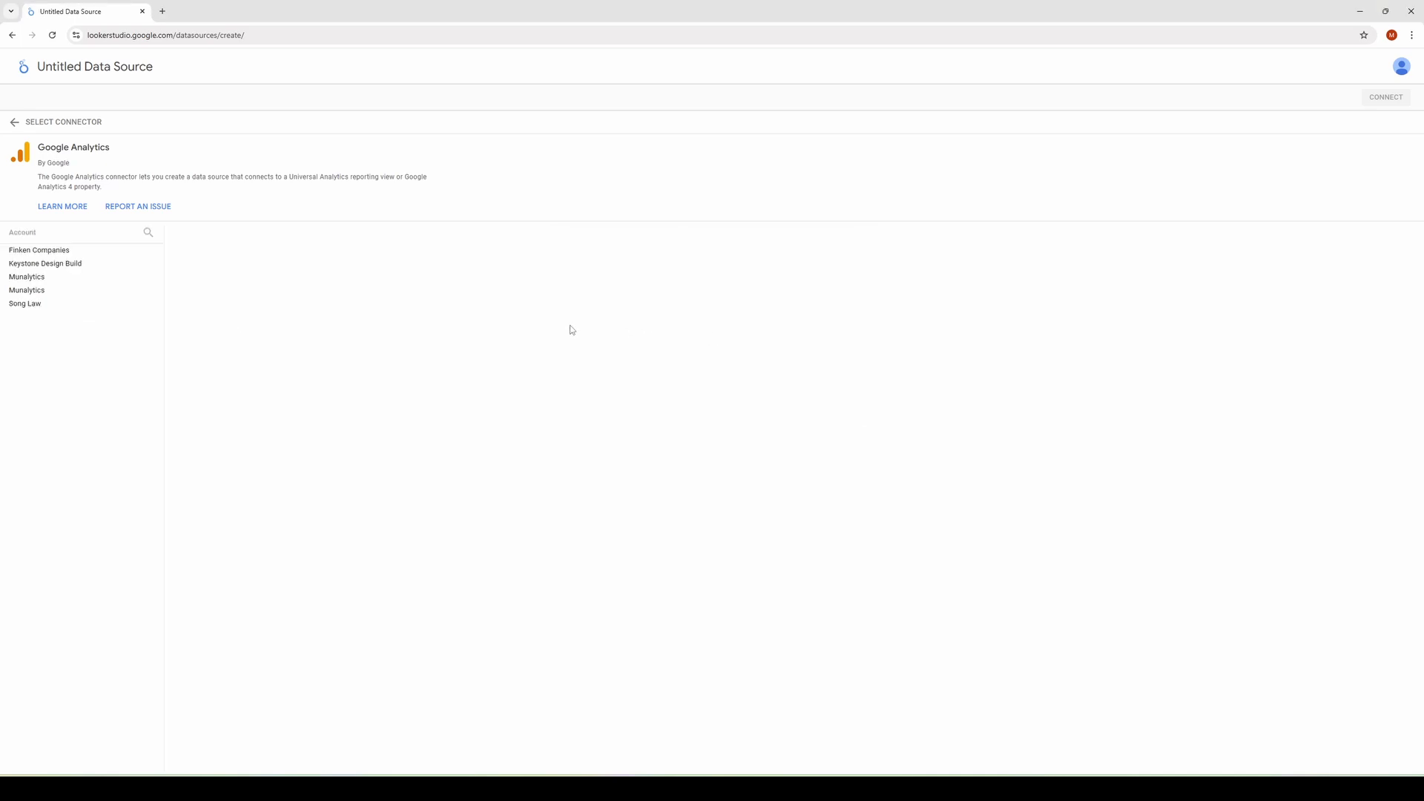
pyautogui.click(98, 282)
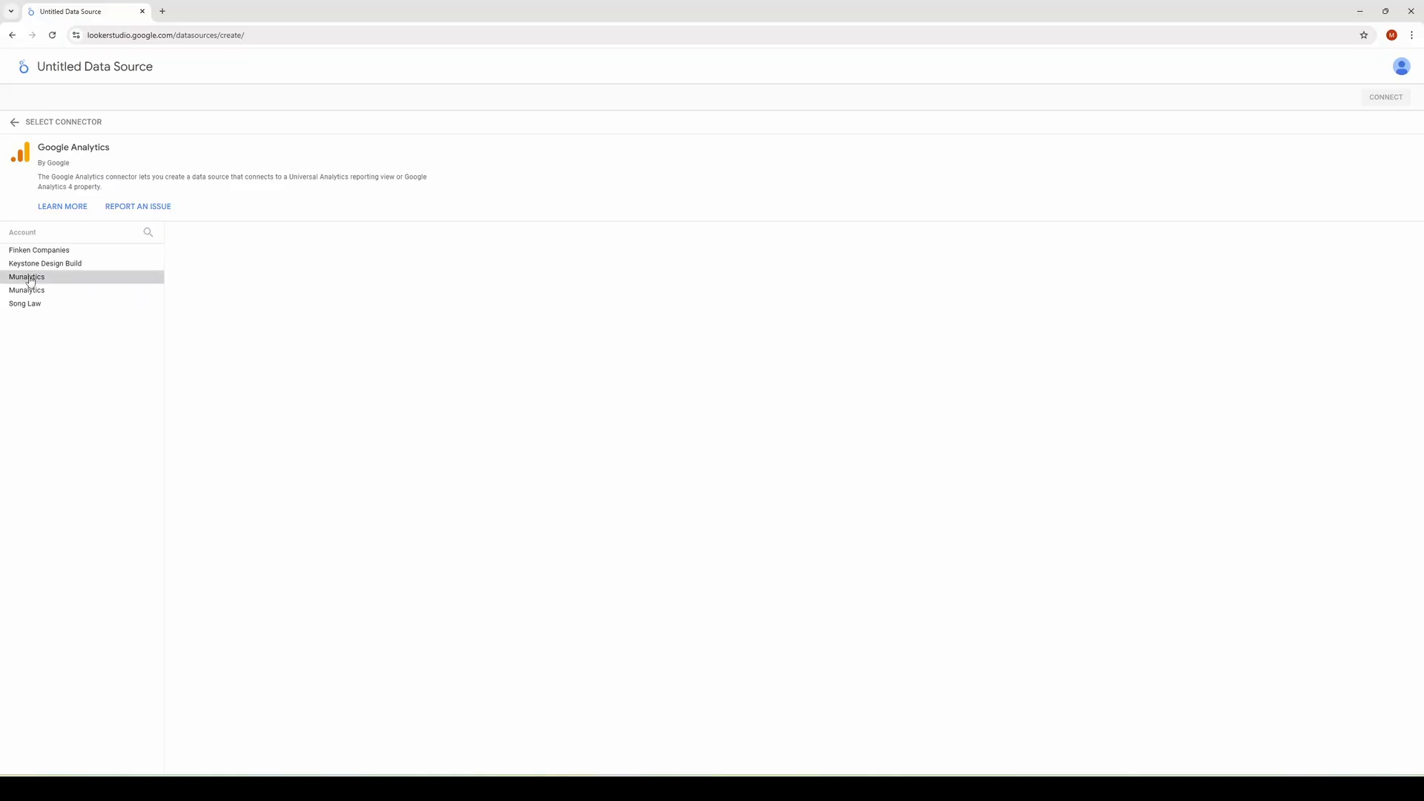
pyautogui.click(204, 264)
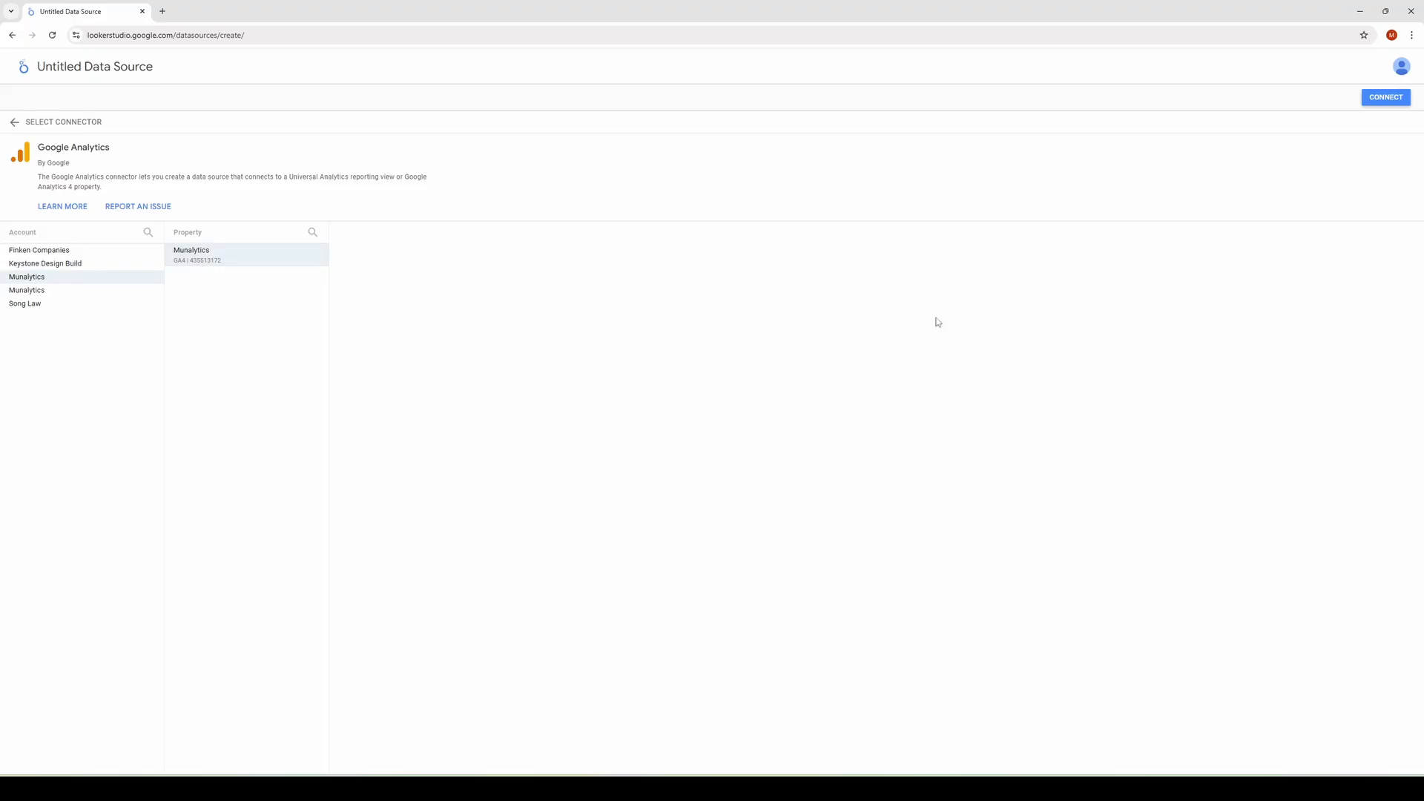
pyautogui.click(1386, 97)
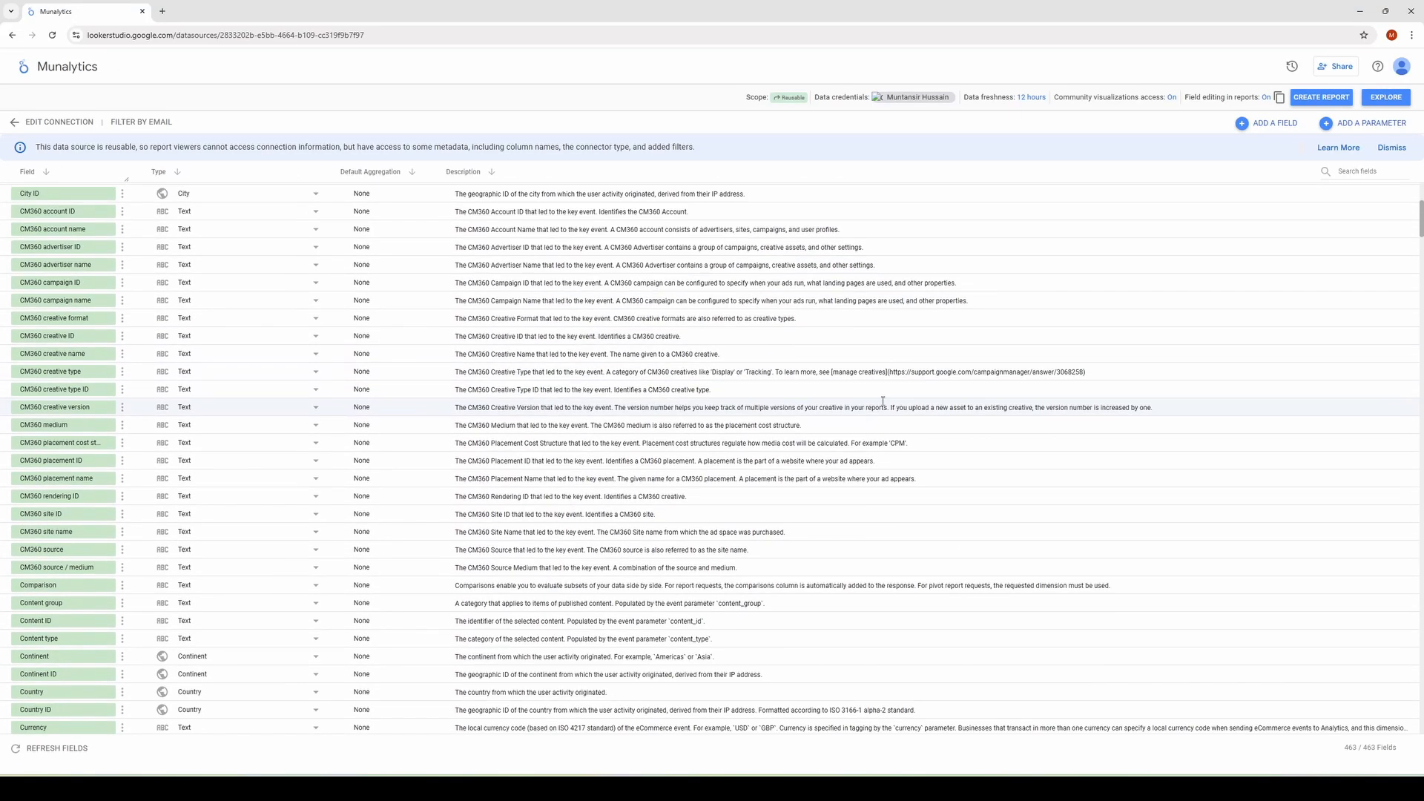
pyautogui.scroll(-1, 883, 405)
pyautogui.scroll(-20, 880, 405)
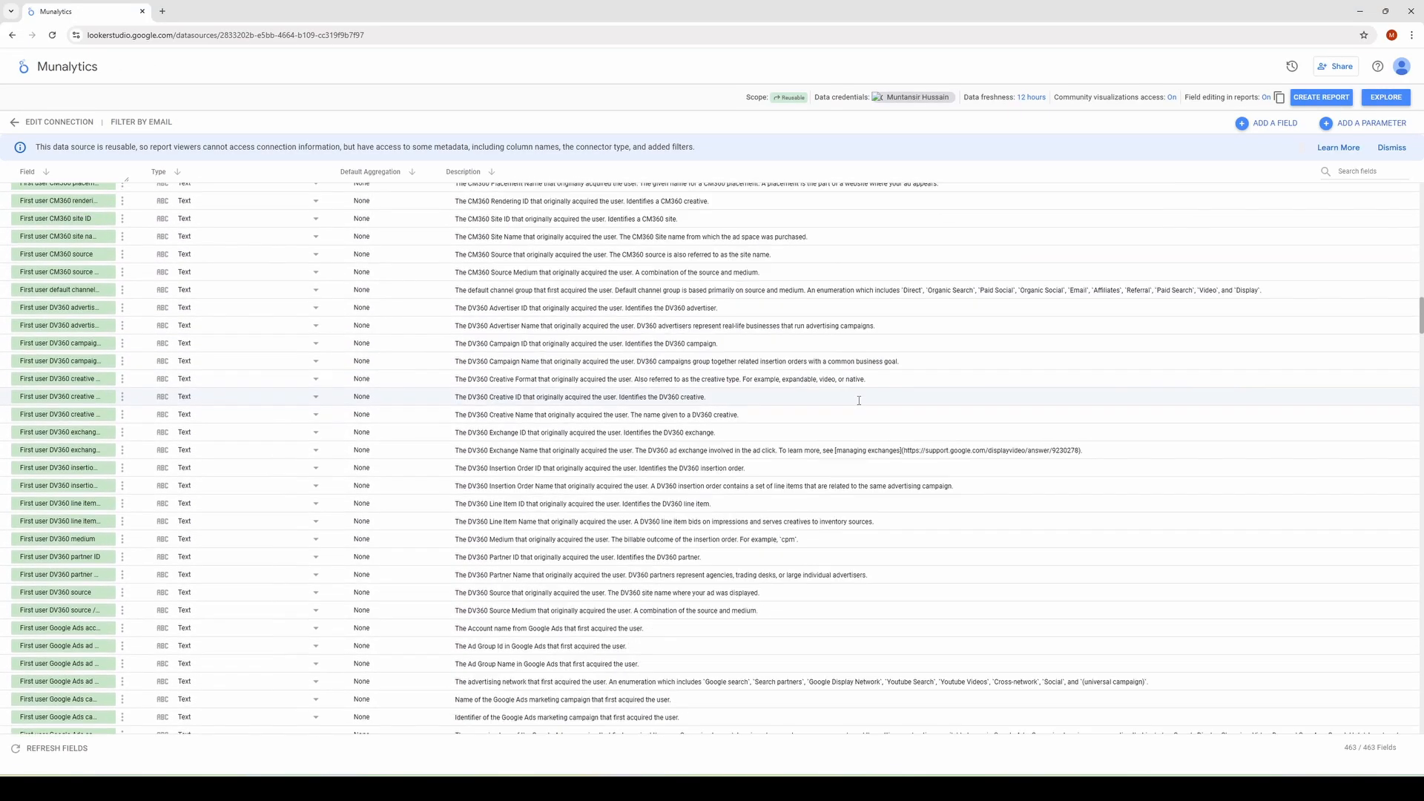
pyautogui.scroll(20, 876, 404)
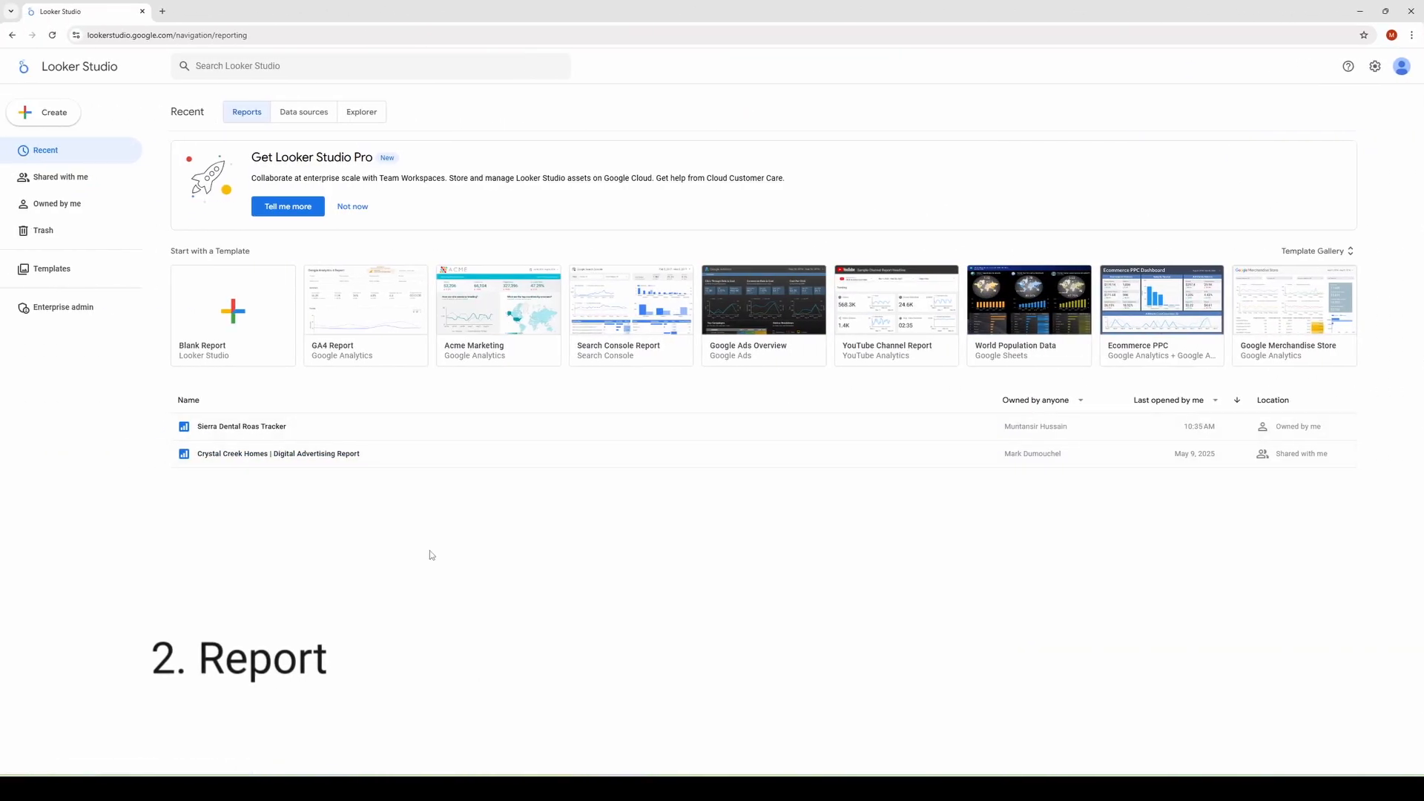
# - Create a new report and add Google Analytics data from the Munalytics GA4 property to it
pyautogui.click(51, 112)
pyautogui.click(52, 144)
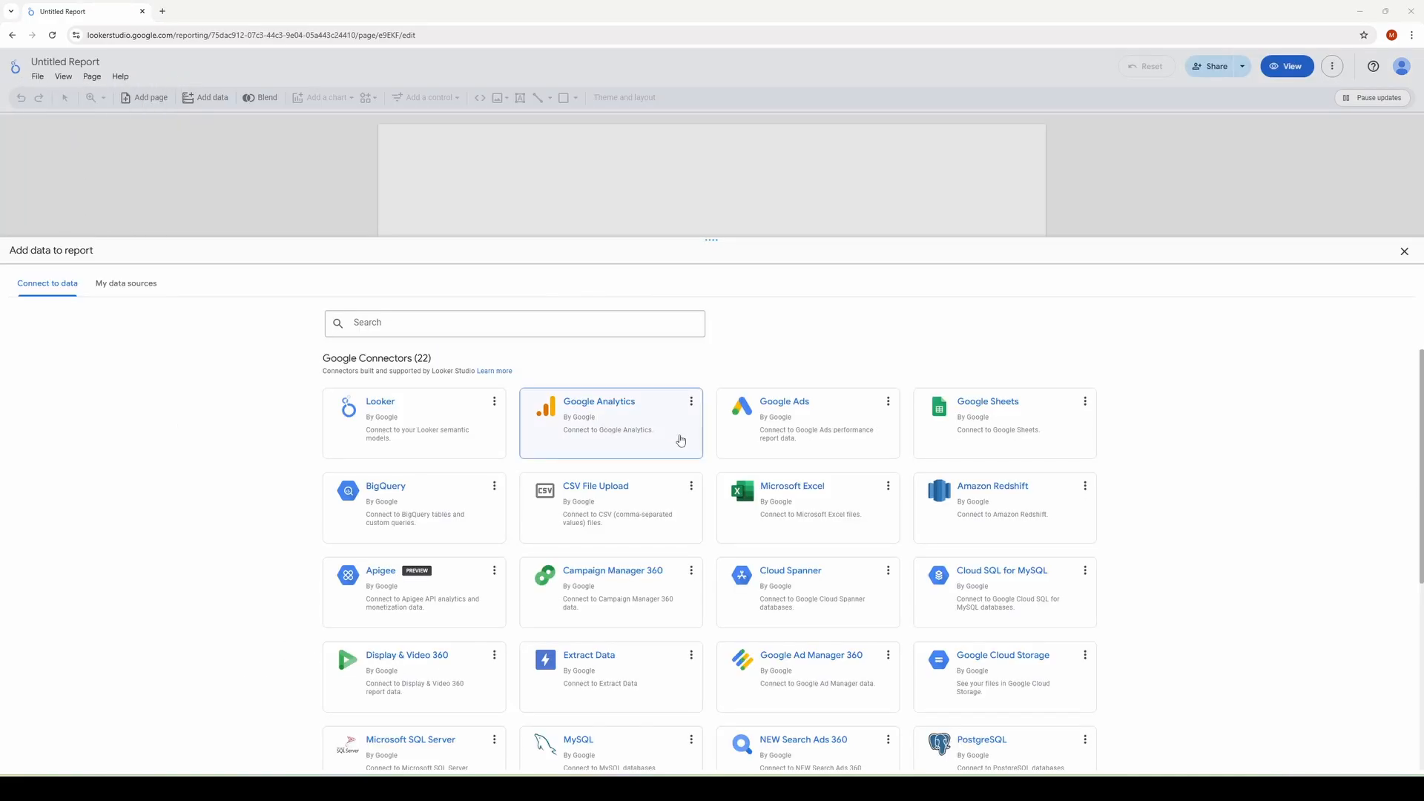
pyautogui.scroll(-5, 858, 454)
pyautogui.scroll(5, 858, 454)
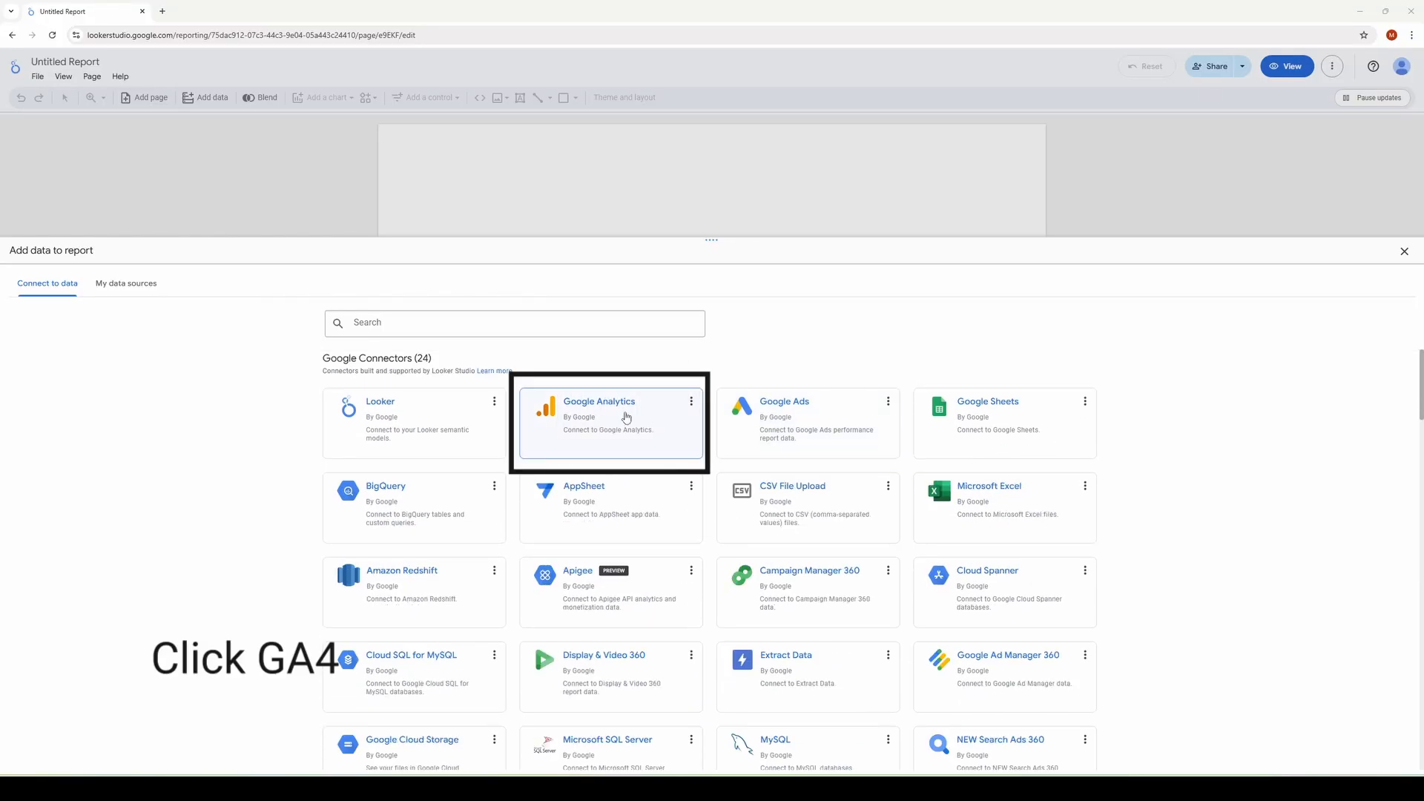
pyautogui.click(627, 417)
pyautogui.click(191, 384)
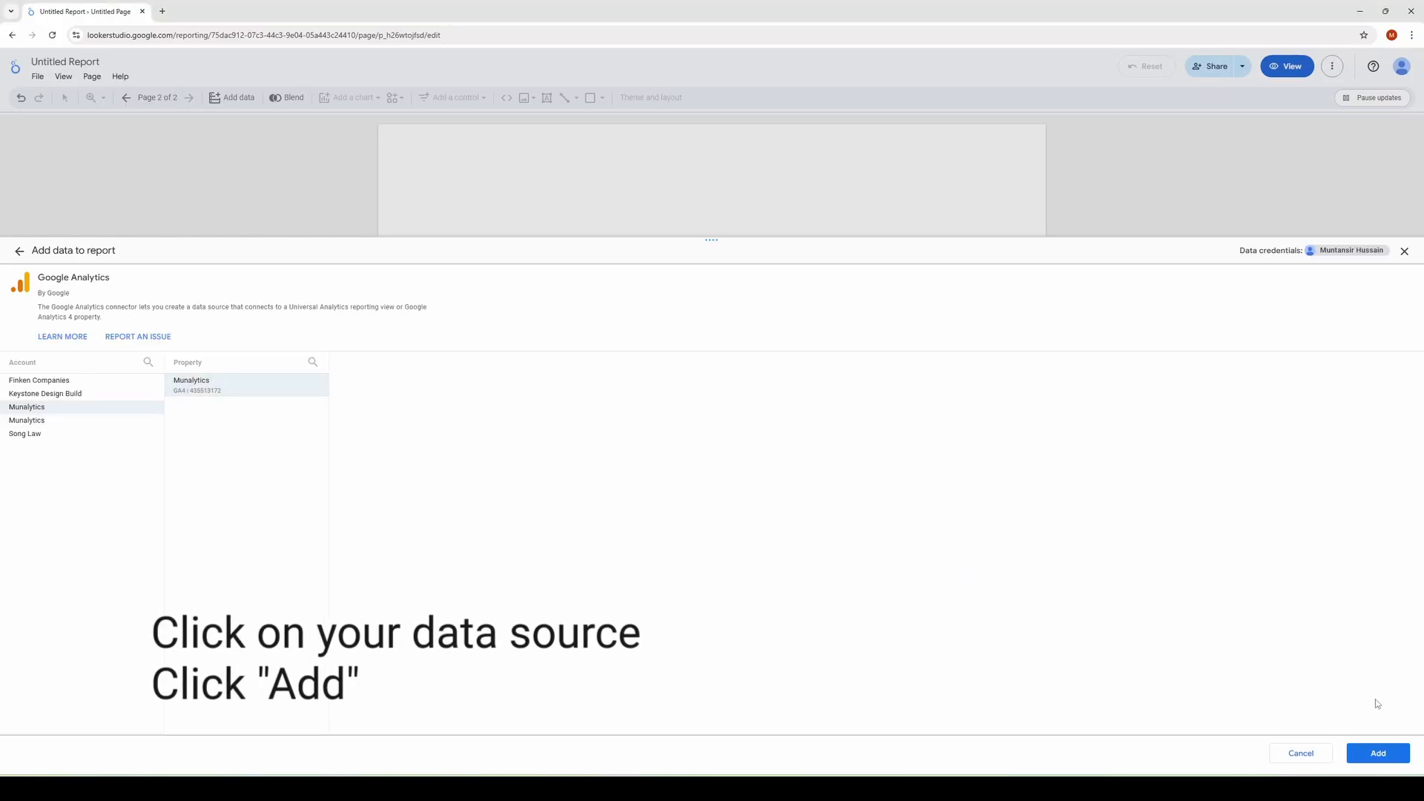
pyautogui.click(1379, 753)
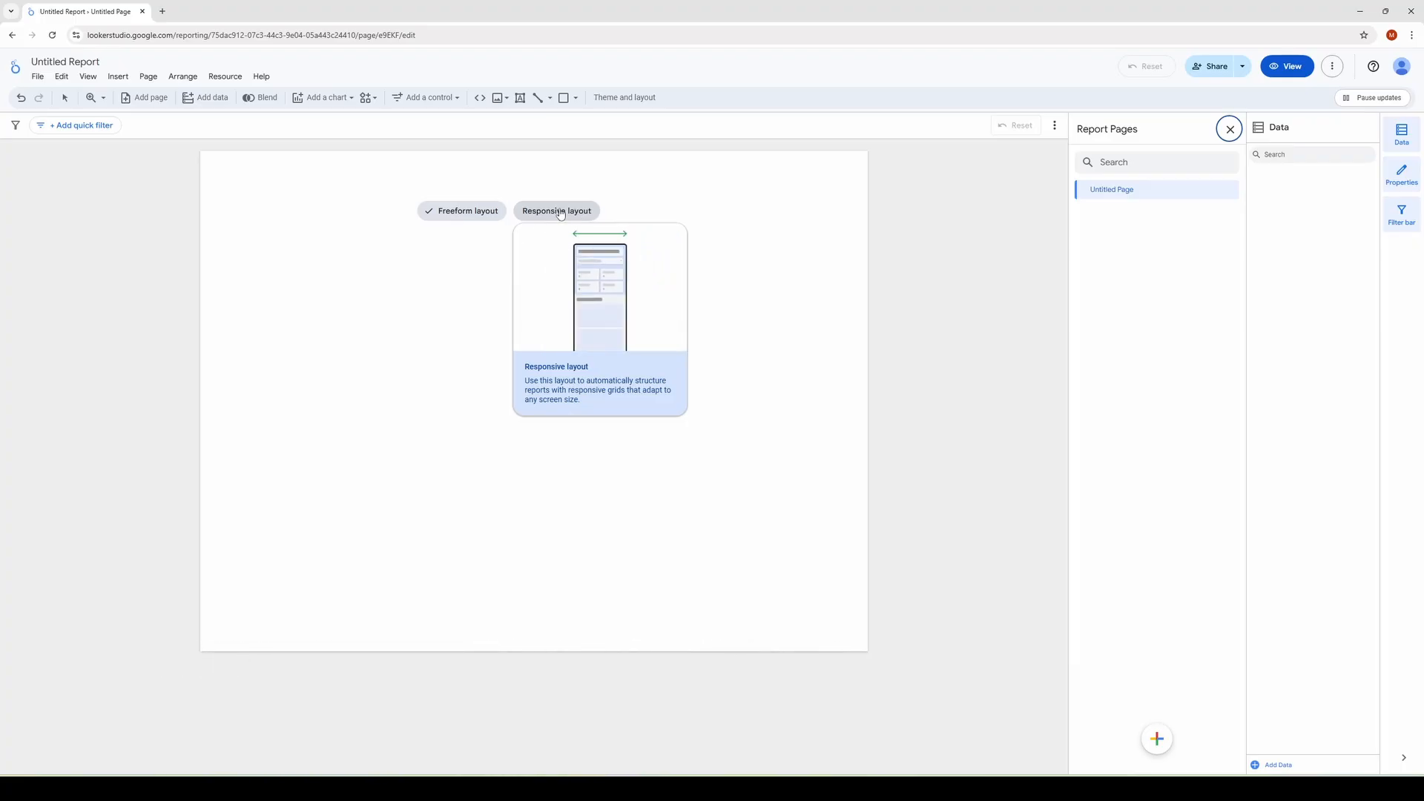
# - Compare the freeform and responsive layouts and apply the responsive layout to the report
pyautogui.moveTo(483, 215)
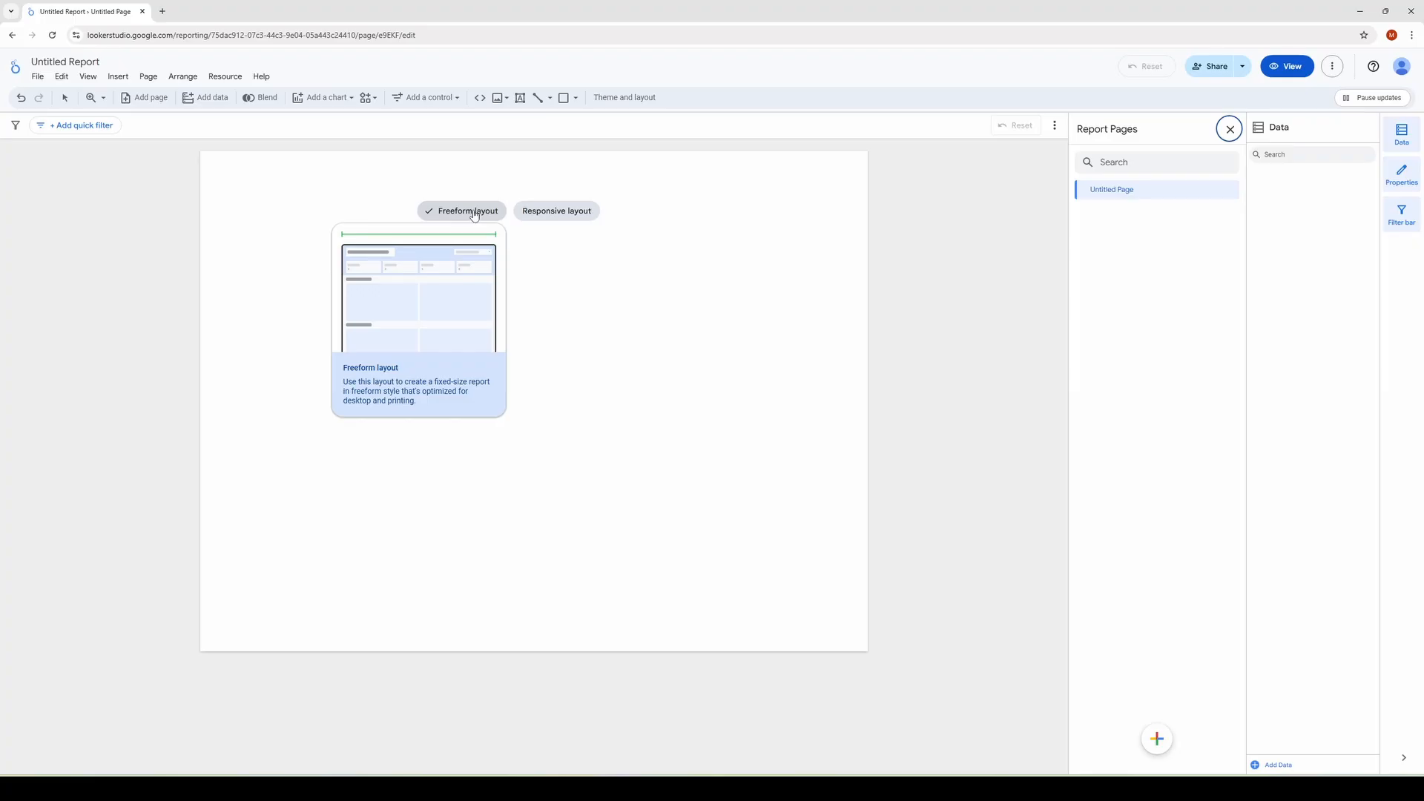
pyautogui.moveTo(550, 213)
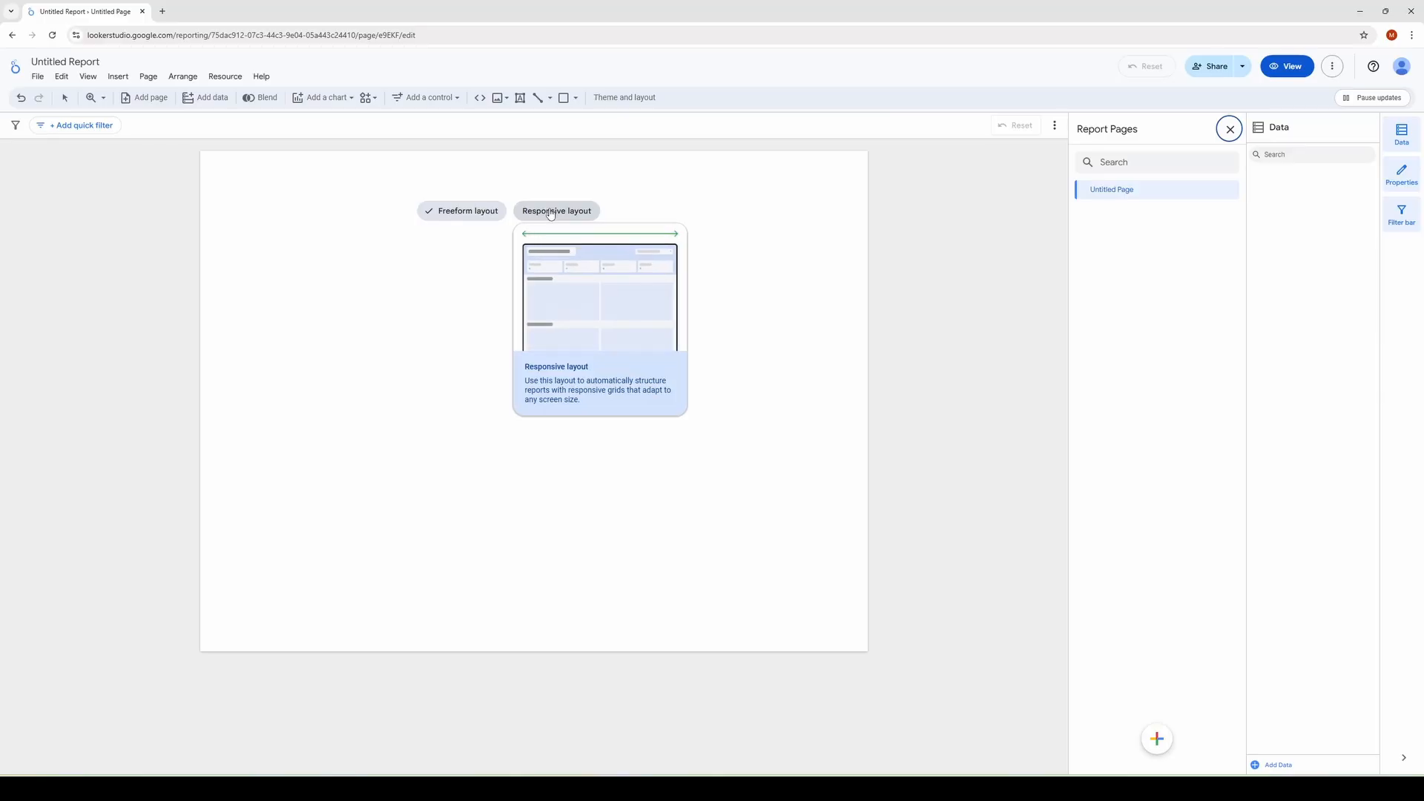
pyautogui.click(489, 214)
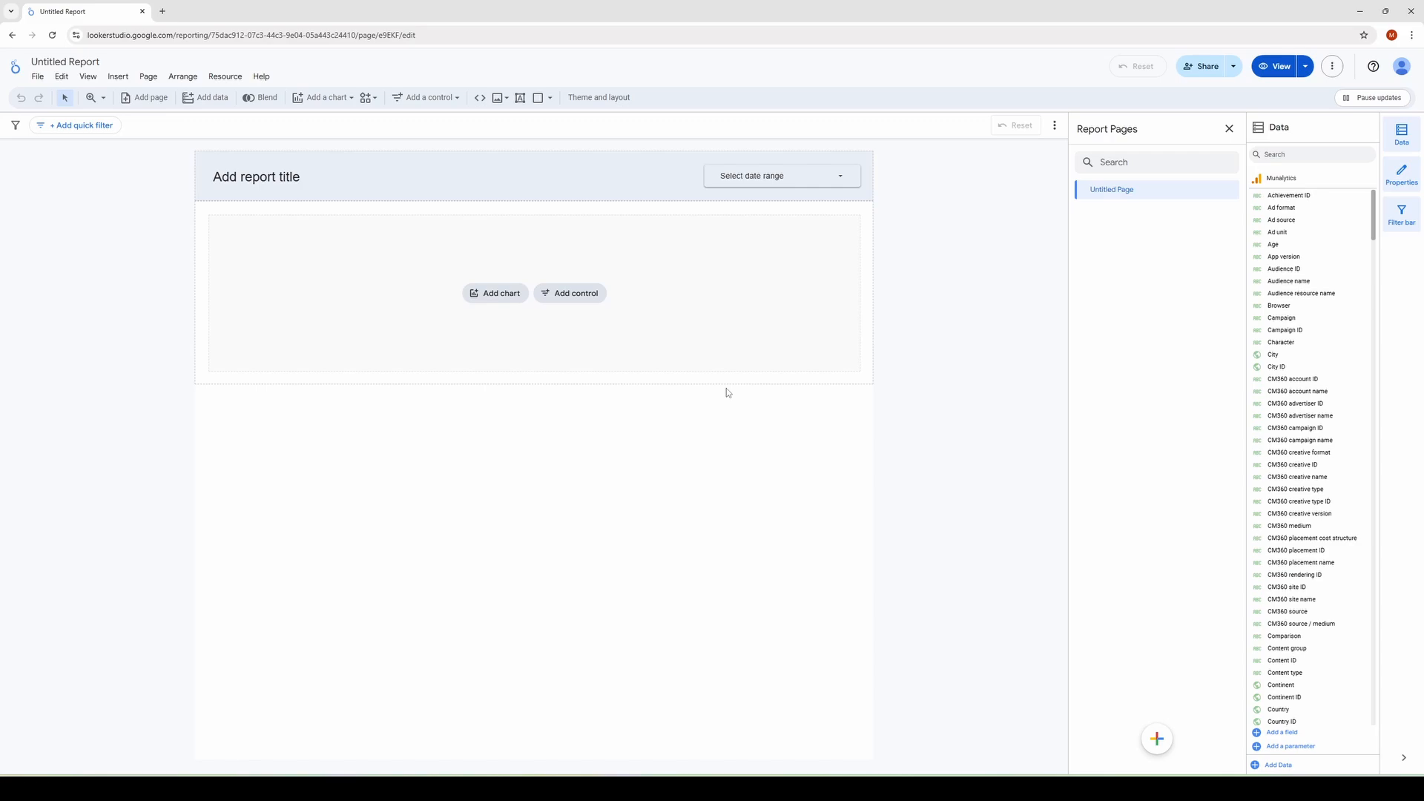
# - Replace the placeholder report title in the header with "GA4 Data - Munalytics"
pyautogui.click(293, 172)
pyautogui.doubleClick(290, 177)
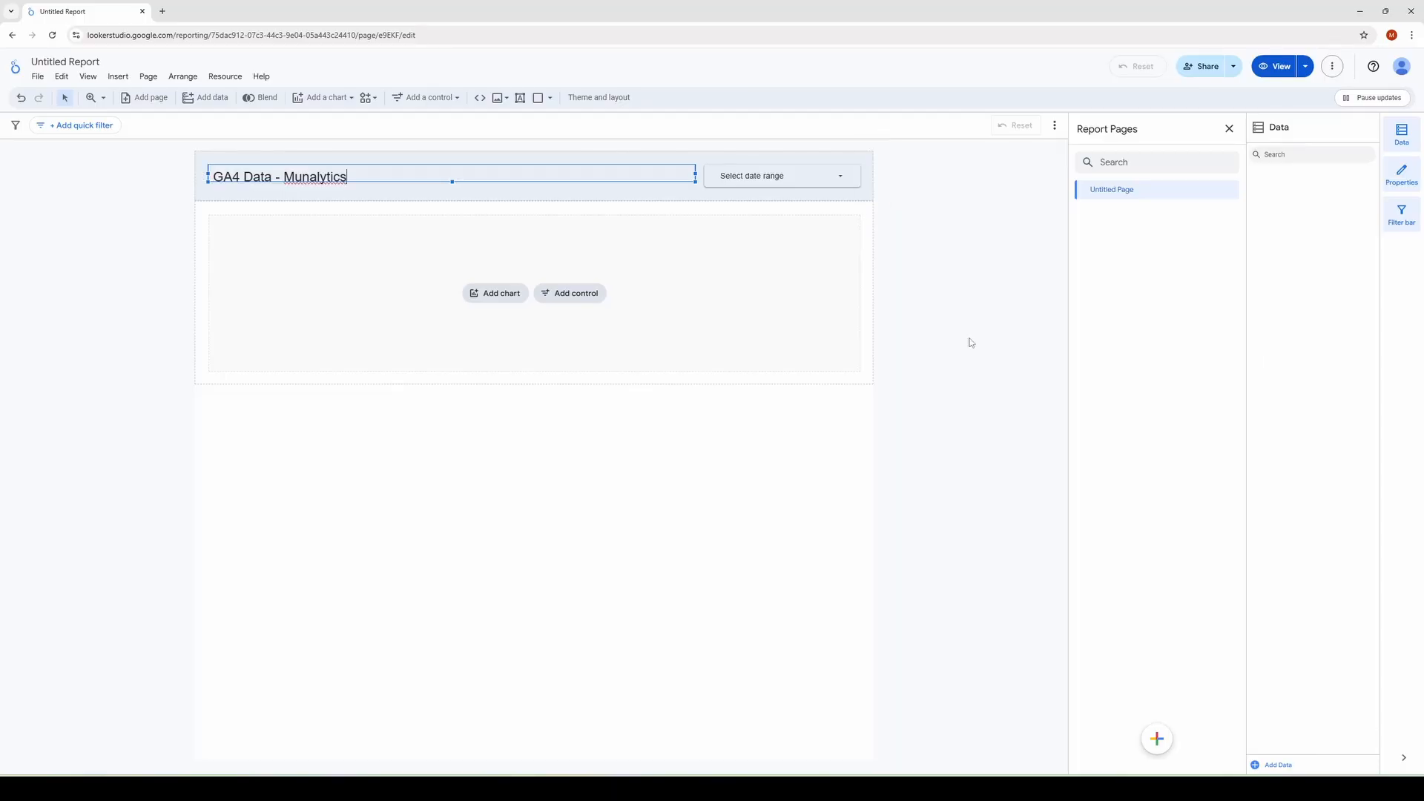
pyautogui.click(969, 344)
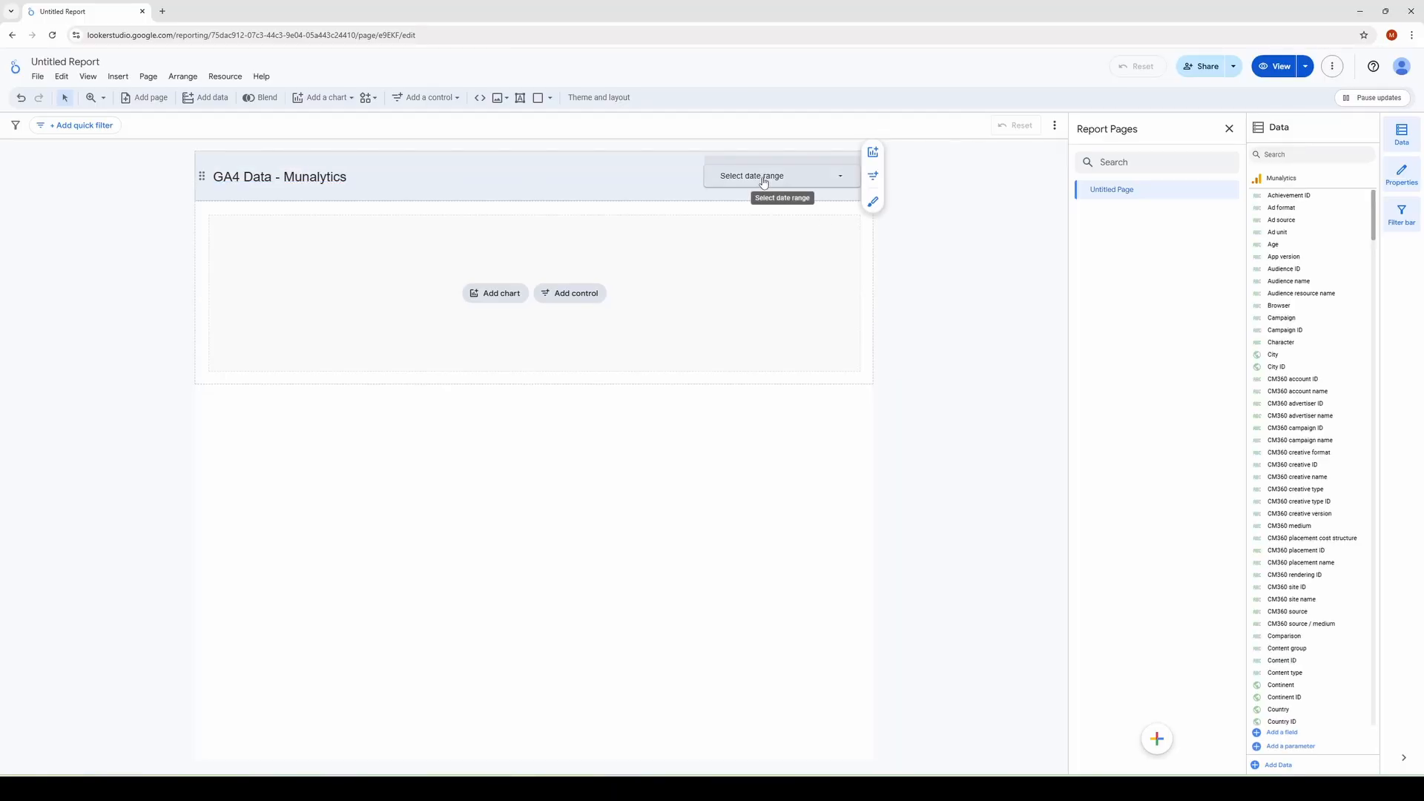
pyautogui.click(763, 182)
pyautogui.click(950, 275)
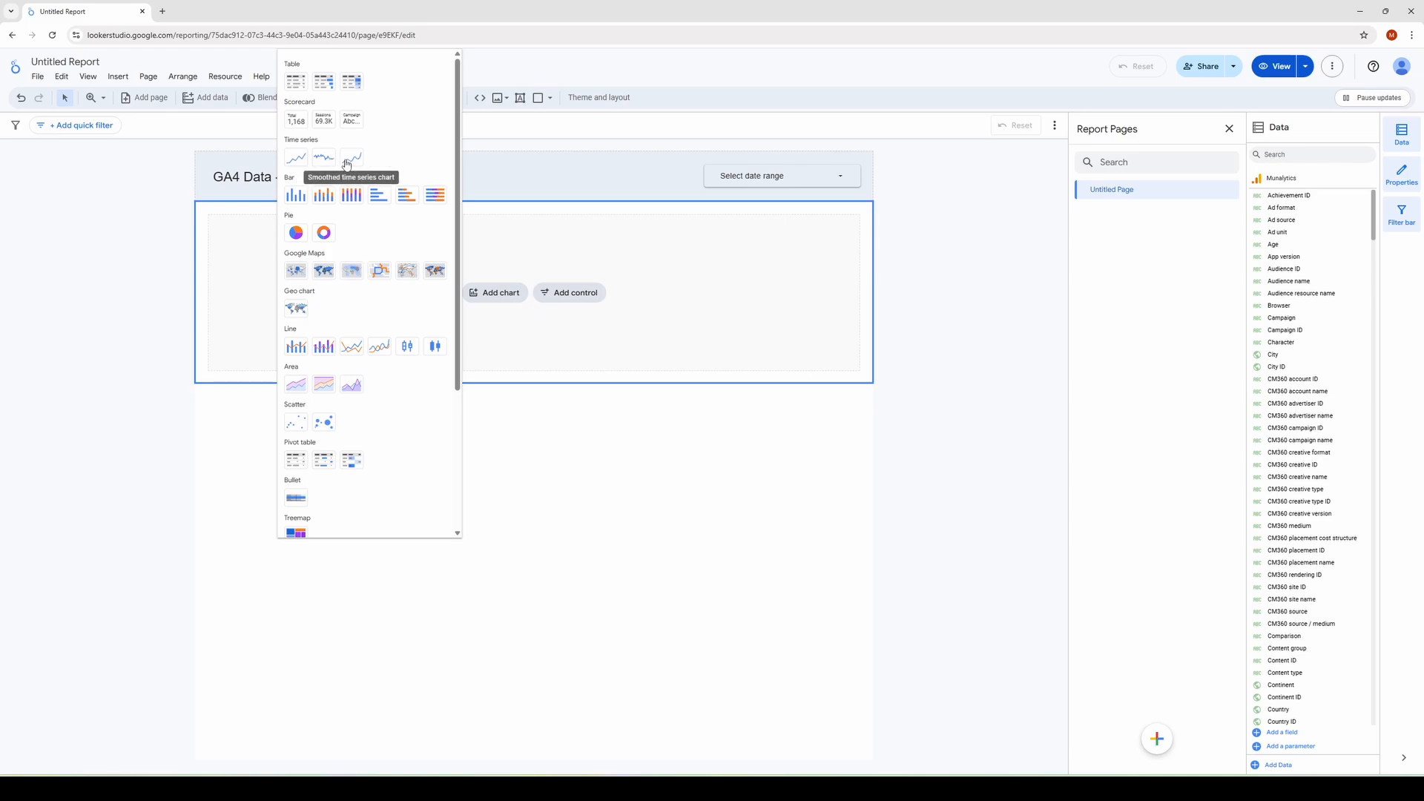
# - Add a smoothed time series chart to the empty section below the header and stretch it to the section's full width
pyautogui.click(295, 158)
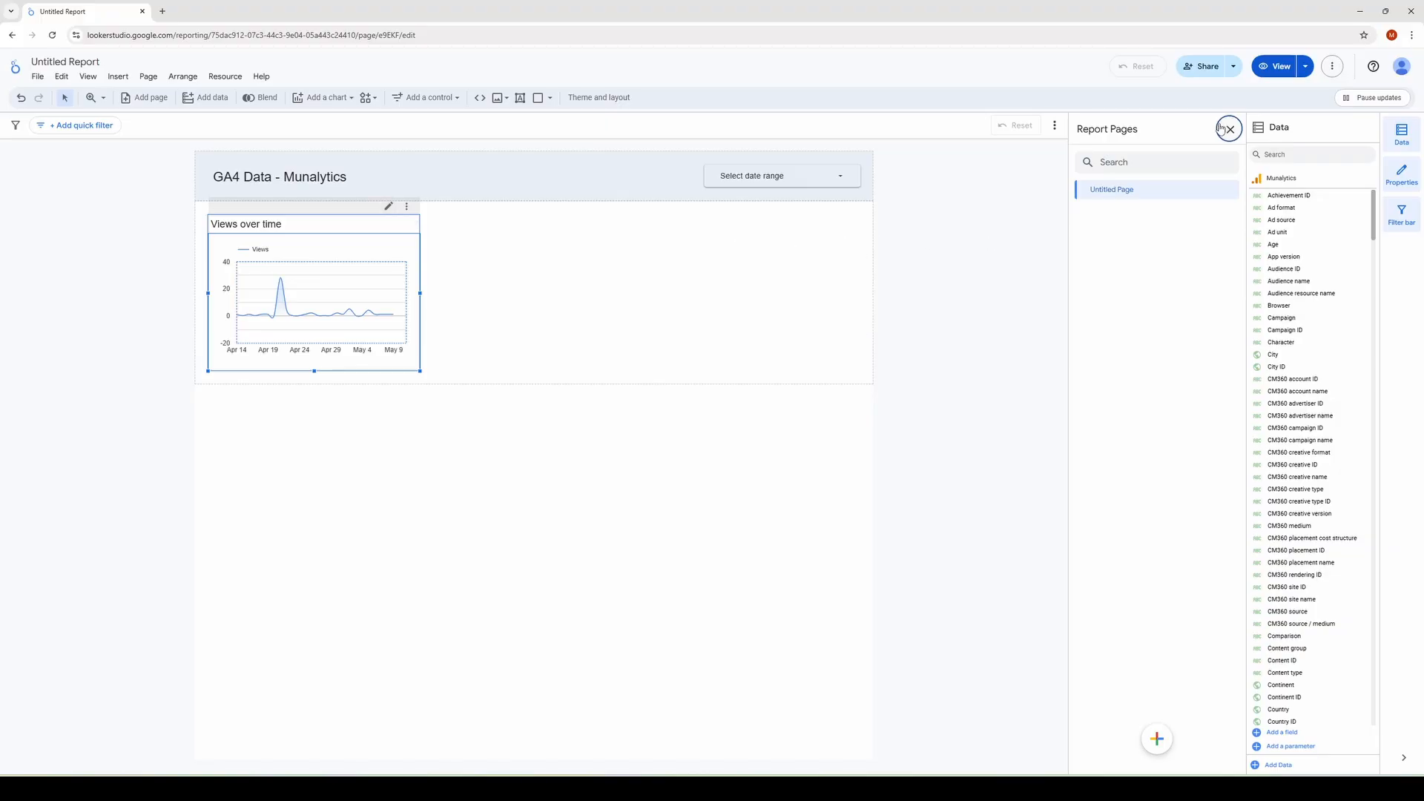
pyautogui.moveTo(420, 293); pyautogui.dragTo(859, 294)
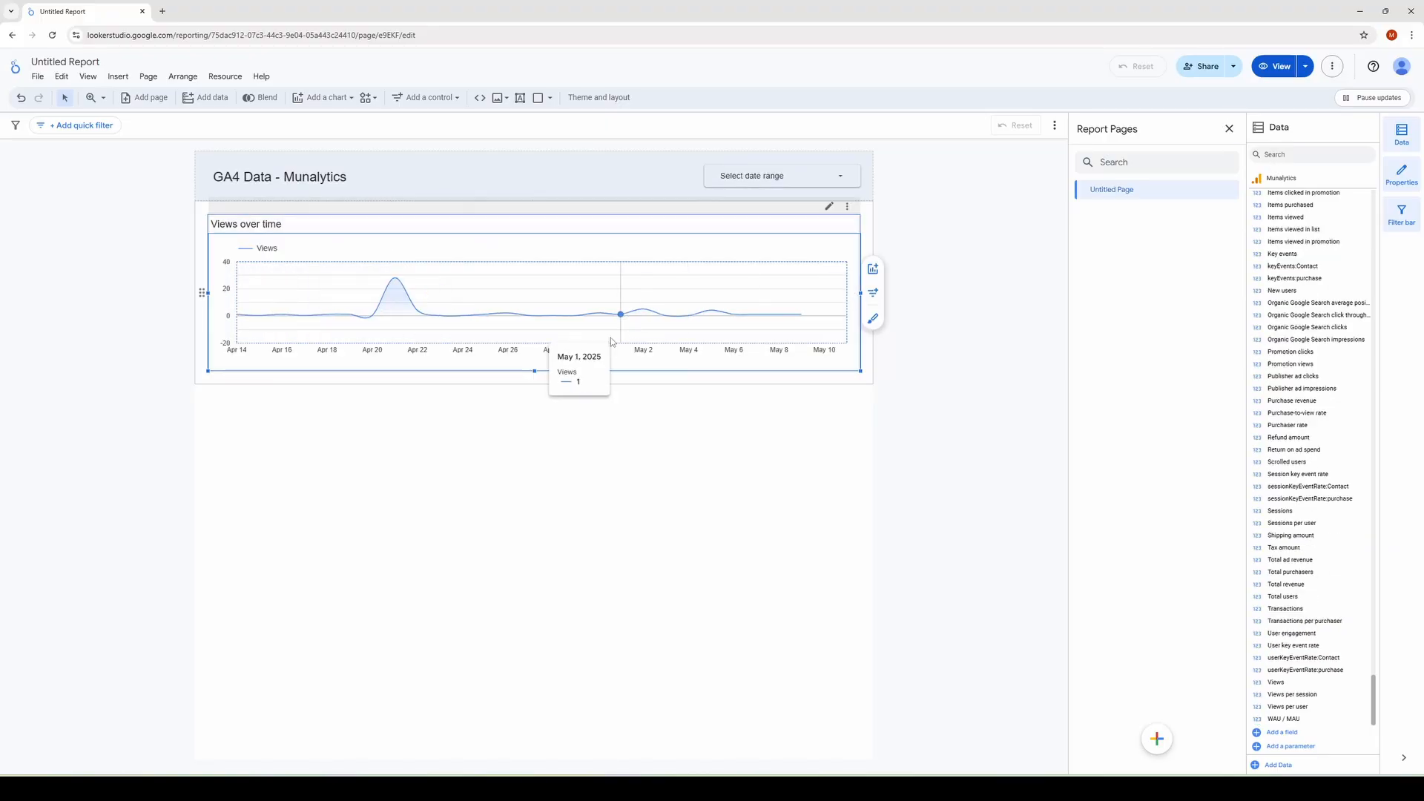
# - Close the report pages list and change the time series chart's metric to Sessions
pyautogui.click(1229, 129)
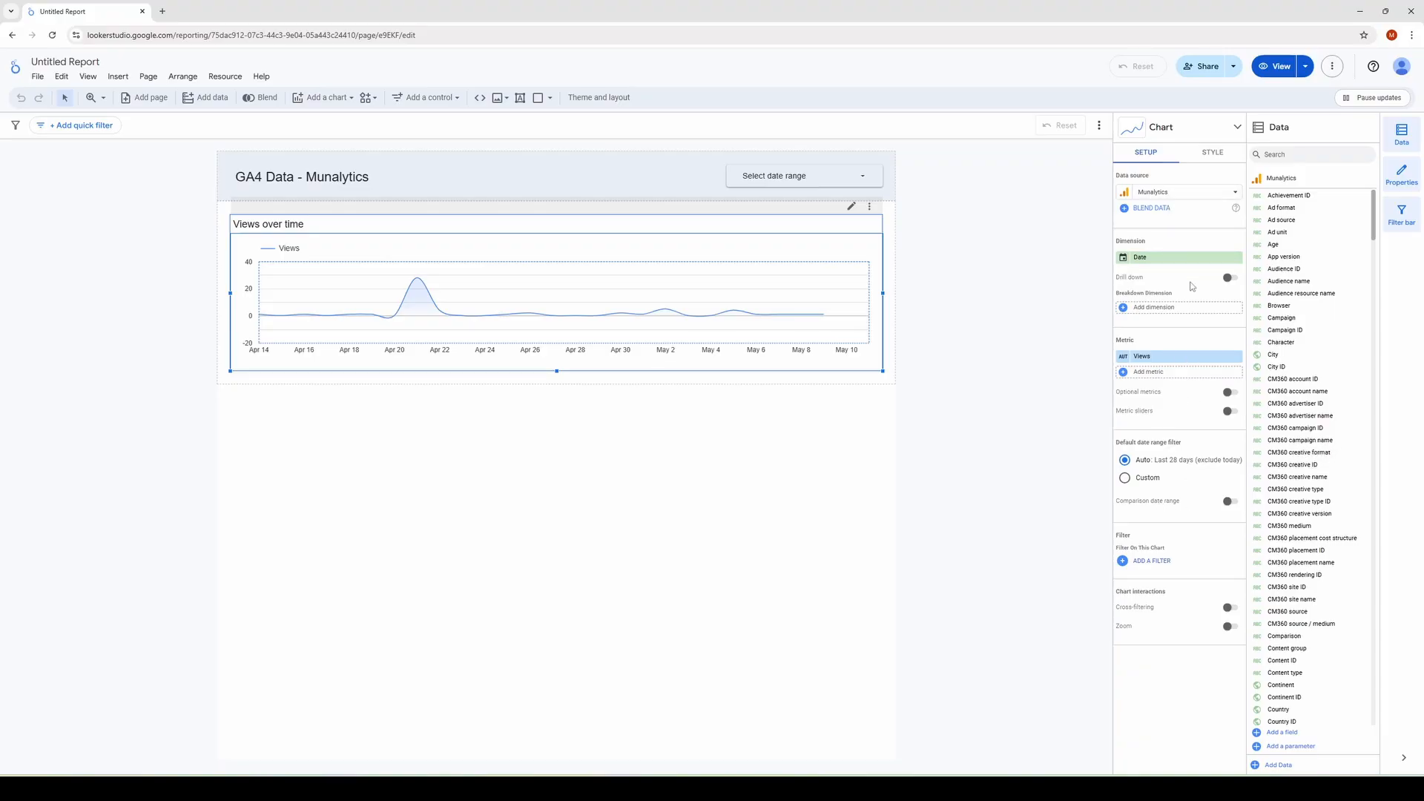
pyautogui.click(1174, 362)
pyautogui.write('Sessions')
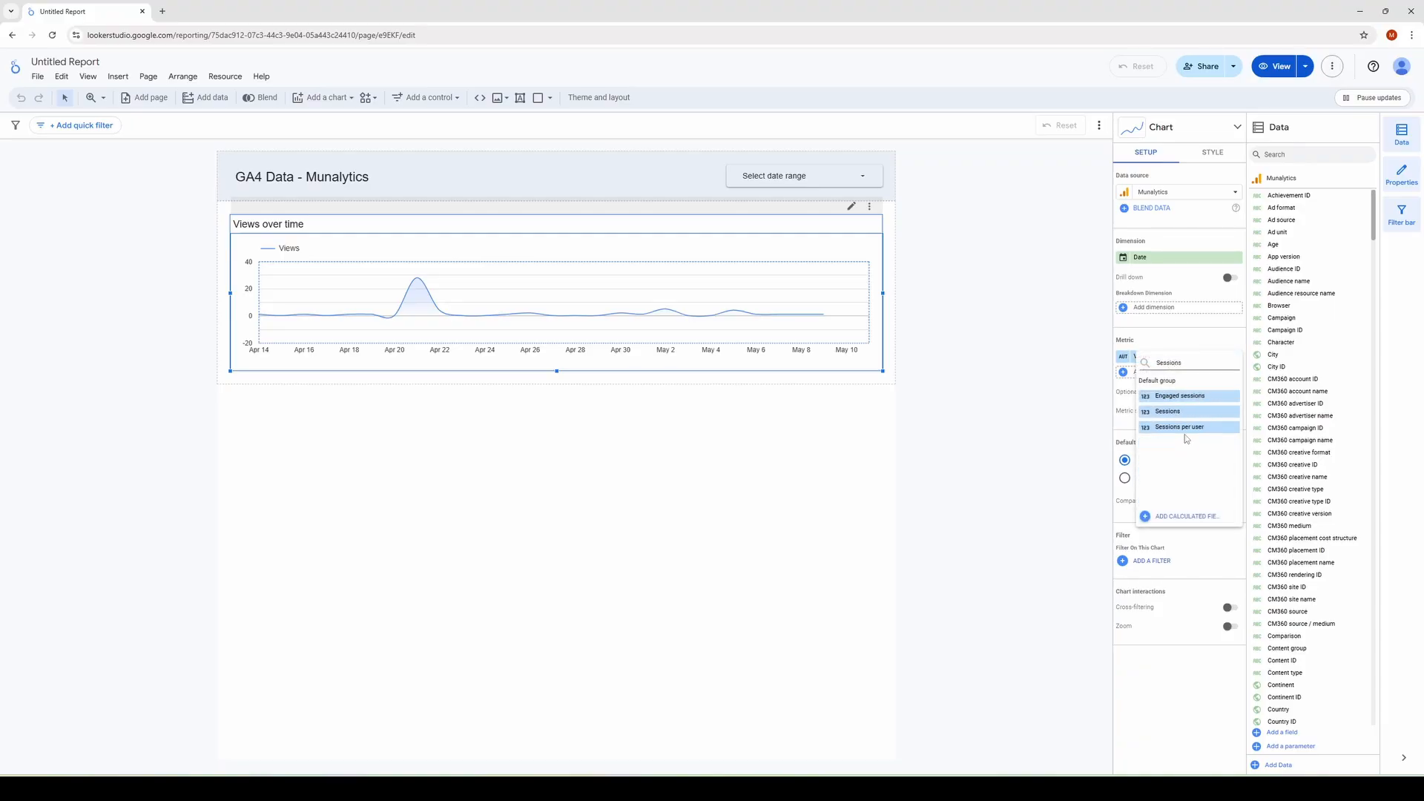
pyautogui.click(1176, 411)
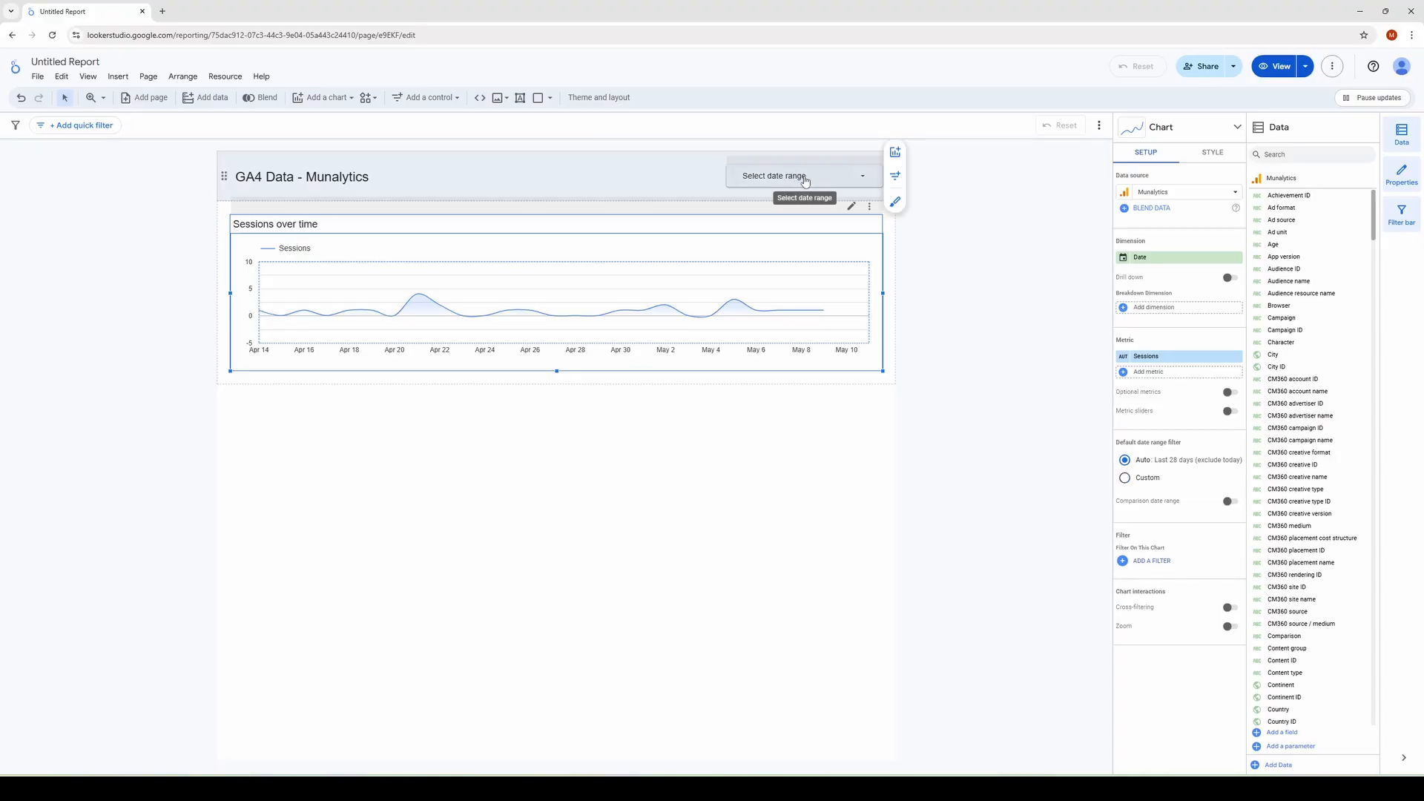
# - Set the default date range of the header's date range control to This year to date
pyautogui.click(844, 181)
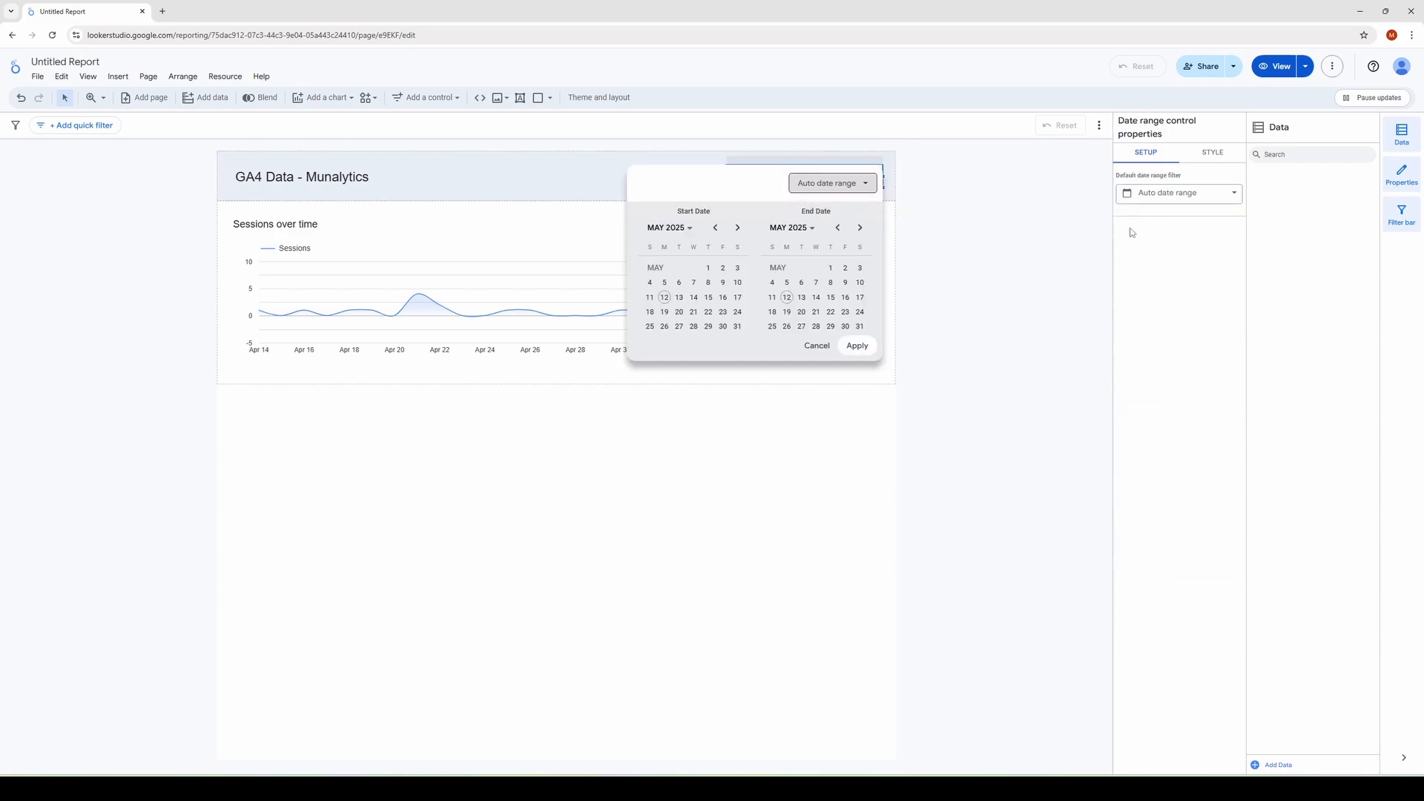
pyautogui.click(1180, 193)
pyautogui.click(1191, 202)
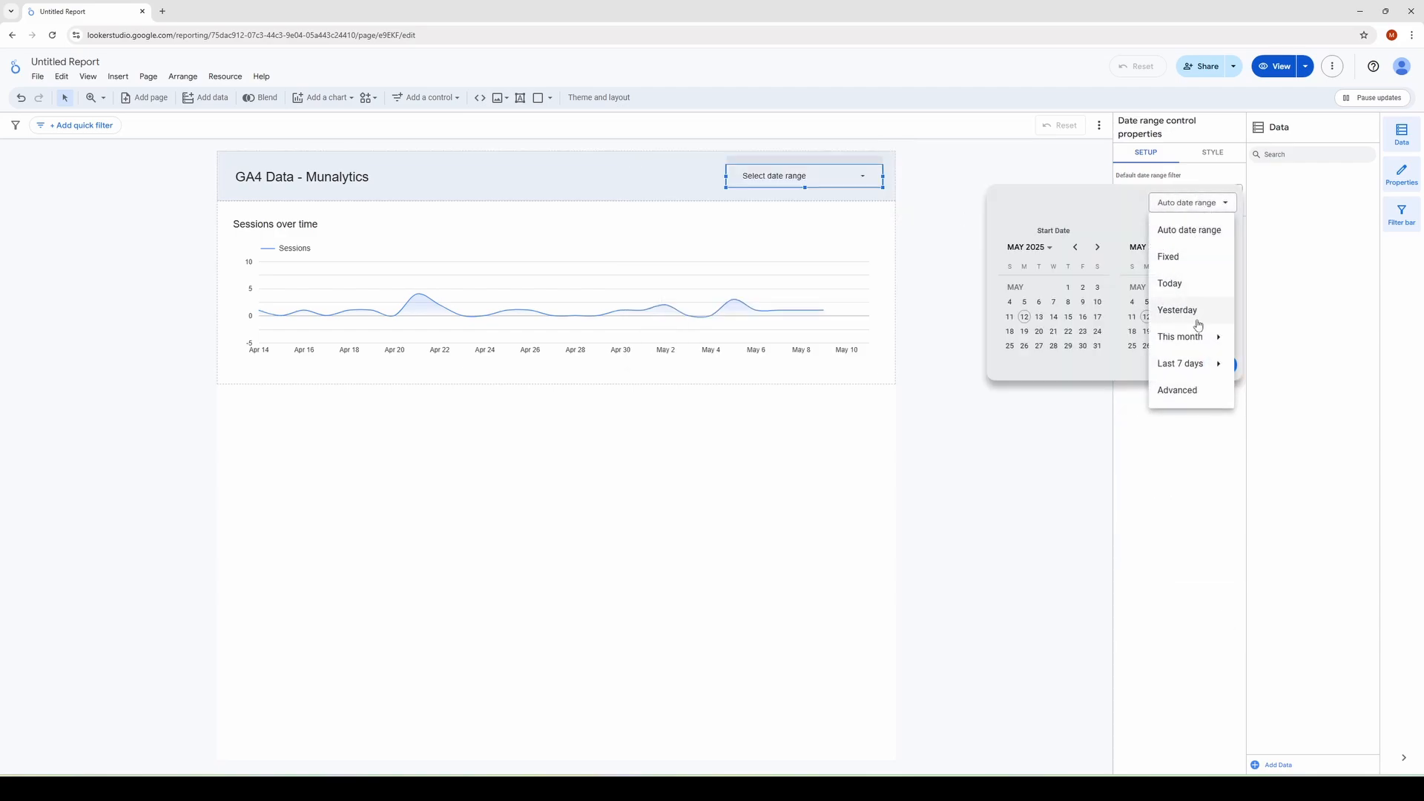
pyautogui.moveTo(1199, 333)
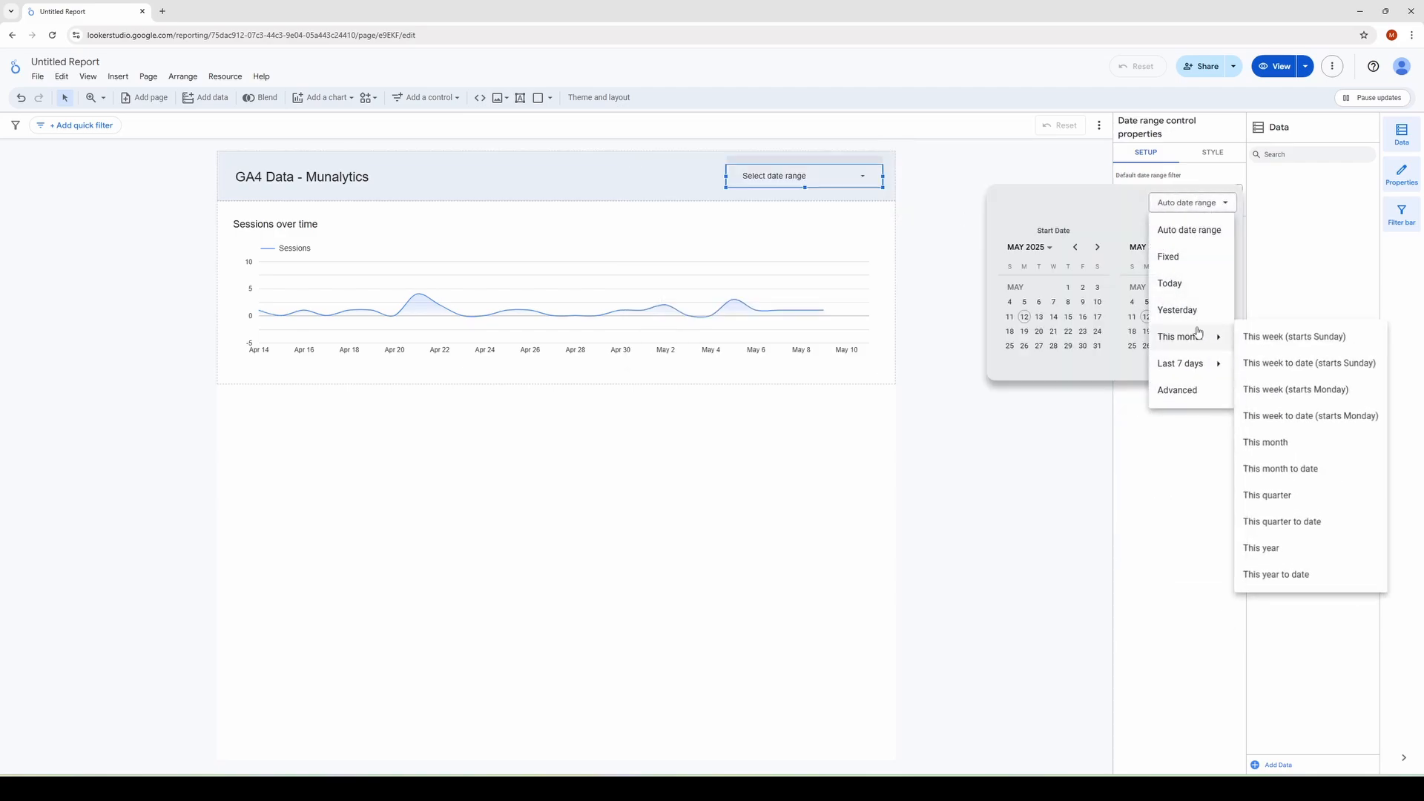
pyautogui.click(1322, 575)
pyautogui.click(1218, 370)
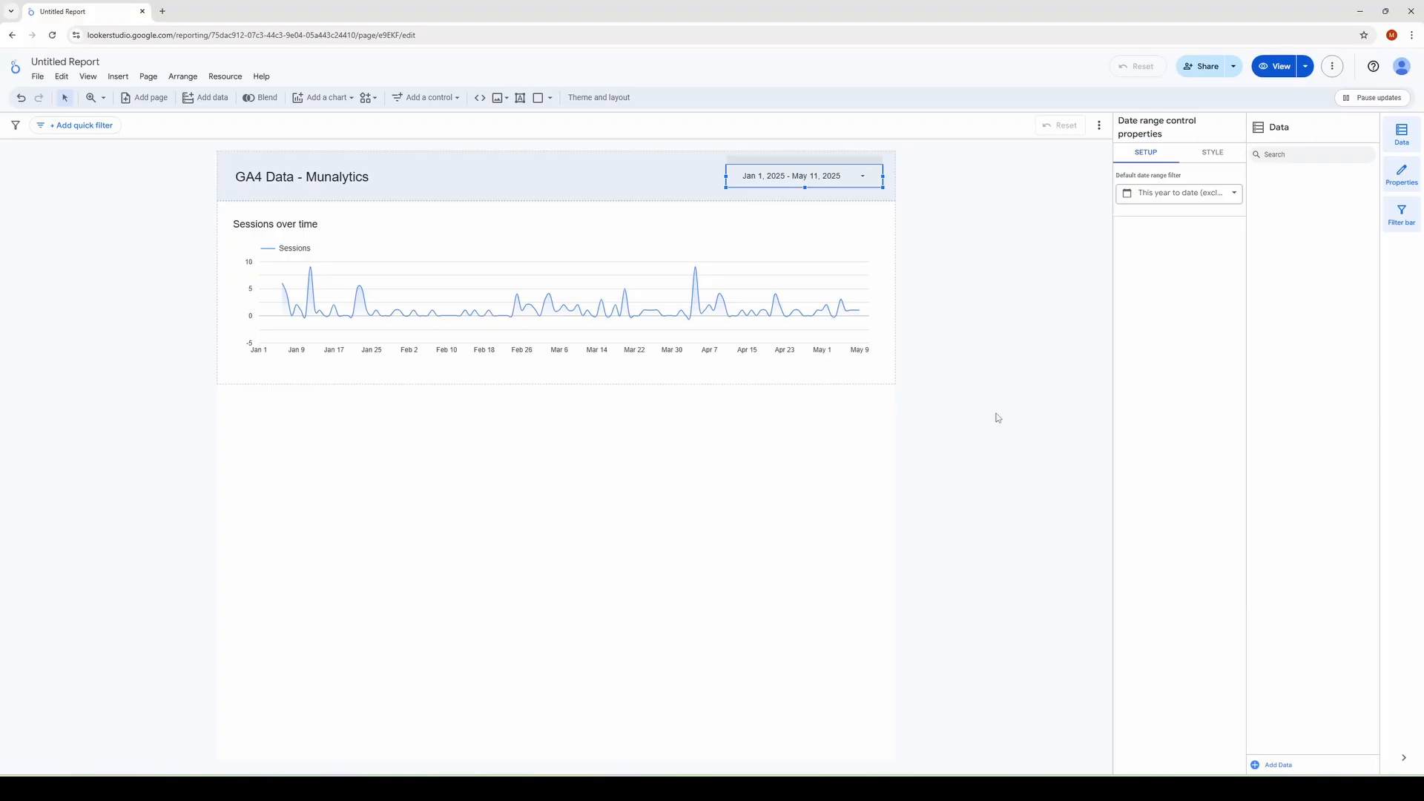
# - Try a custom This month to date range on the Sessions chart and restore its Auto date range
pyautogui.click(760, 246)
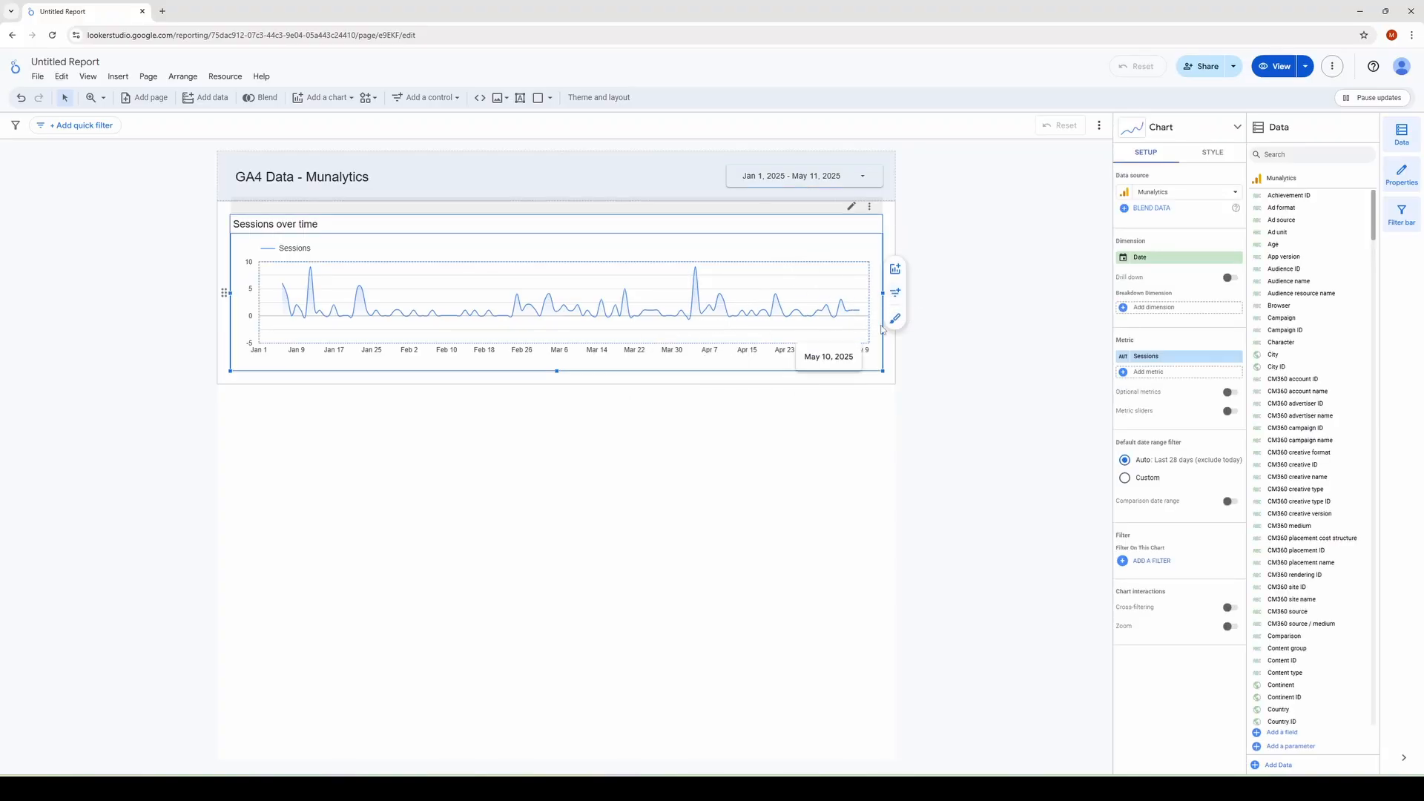
pyautogui.click(1124, 479)
pyautogui.click(1181, 501)
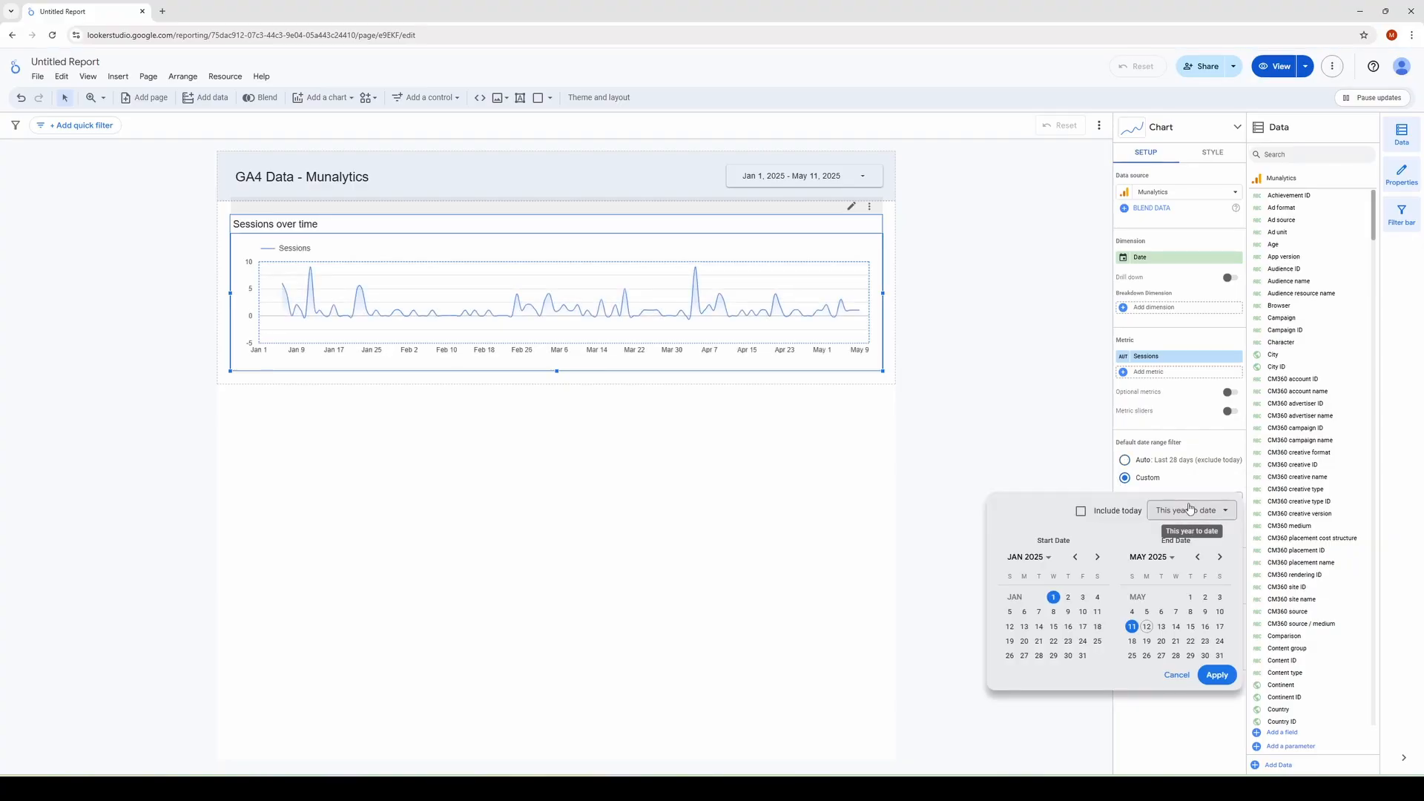
pyautogui.click(1189, 509)
pyautogui.moveTo(1209, 623)
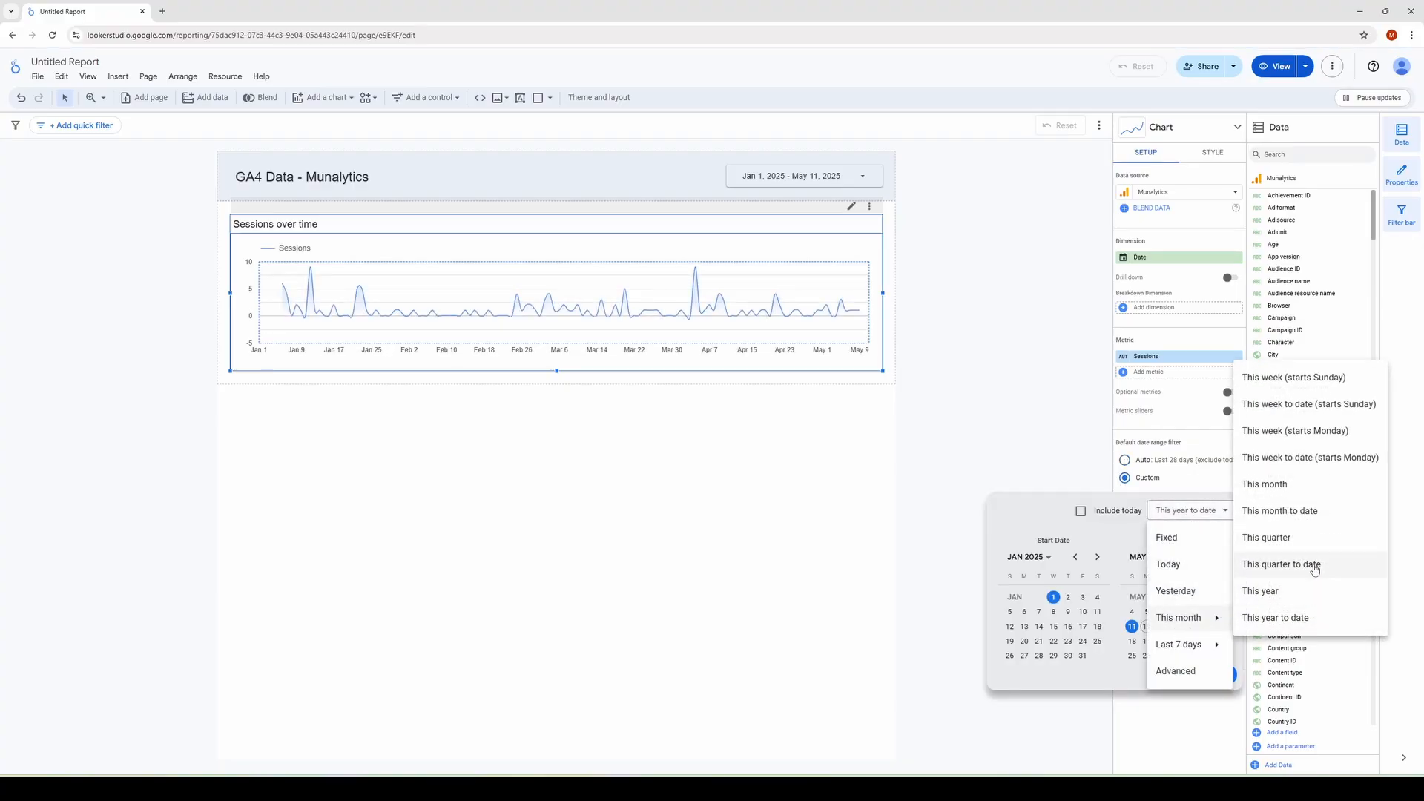
pyautogui.click(1280, 510)
pyautogui.click(1215, 672)
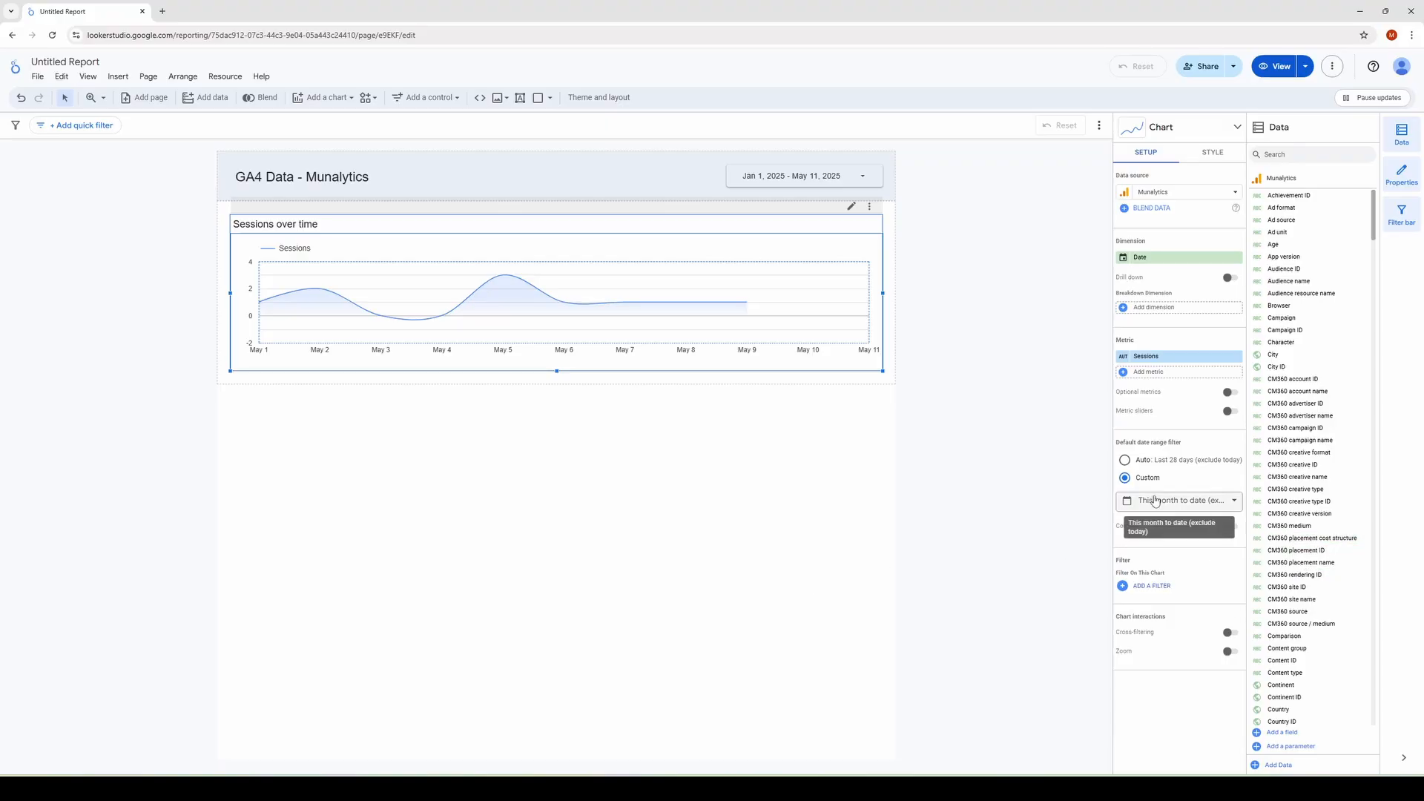
pyautogui.click(1126, 460)
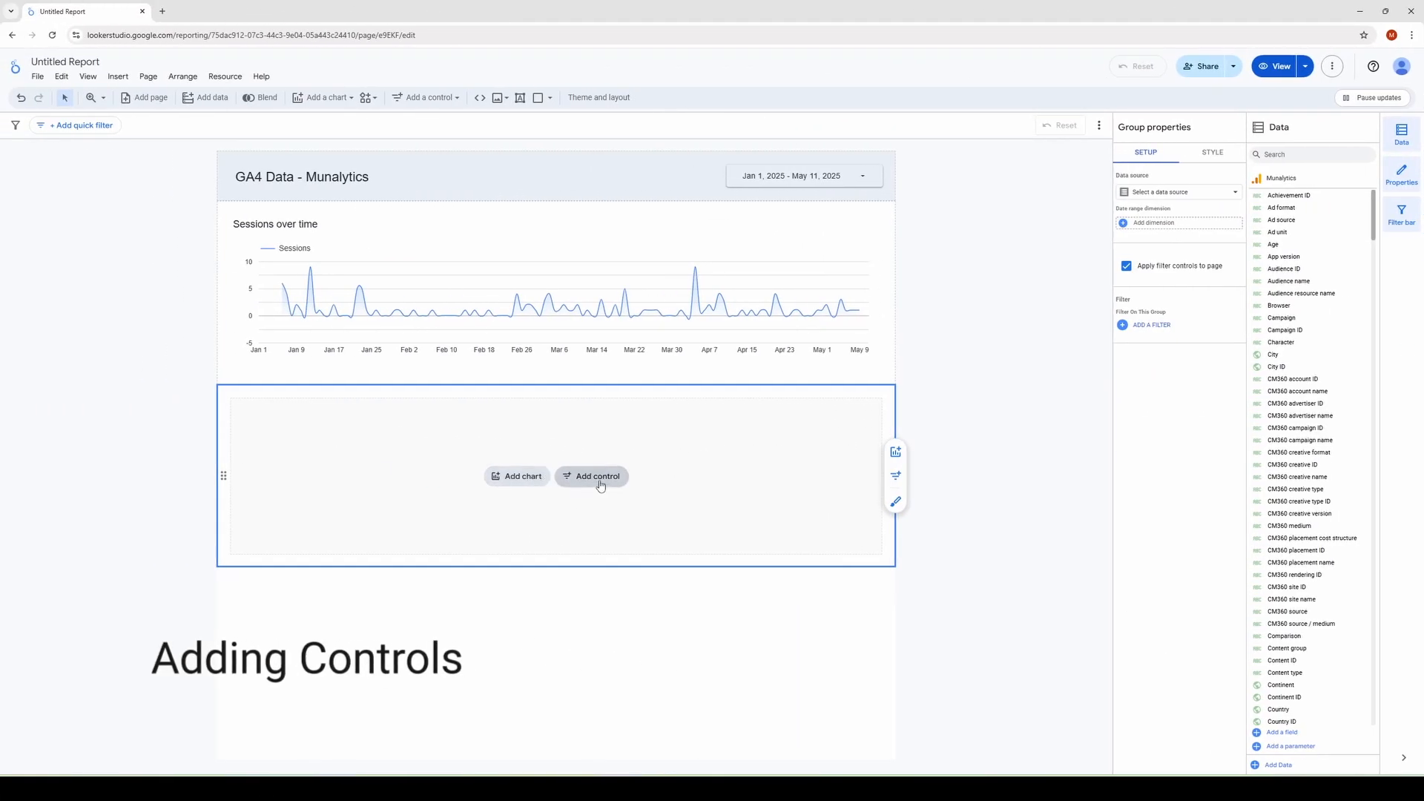
# - Add a Data control to the empty section below the Sessions chart and open its list of available data
pyautogui.click(597, 477)
pyautogui.click(411, 100)
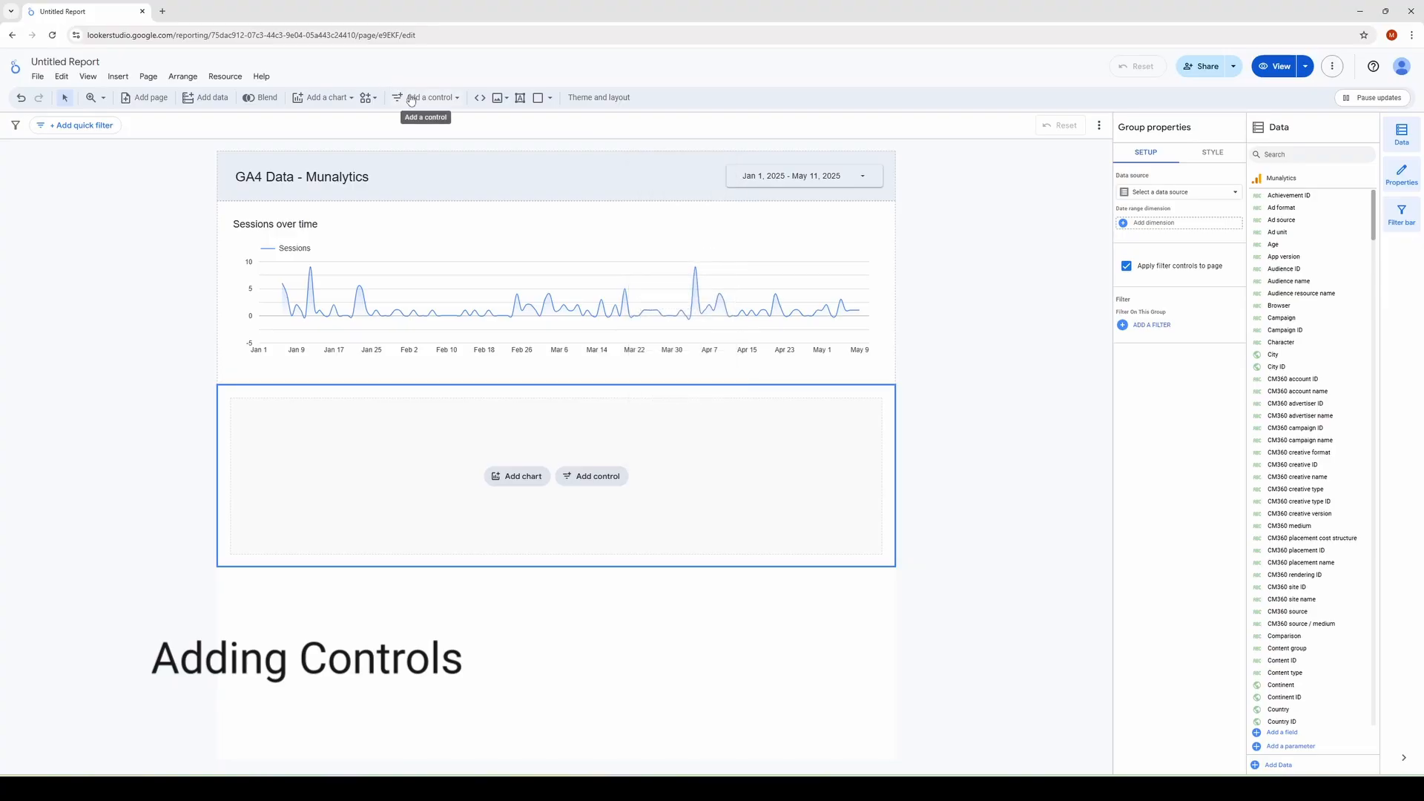
pyautogui.click(411, 100)
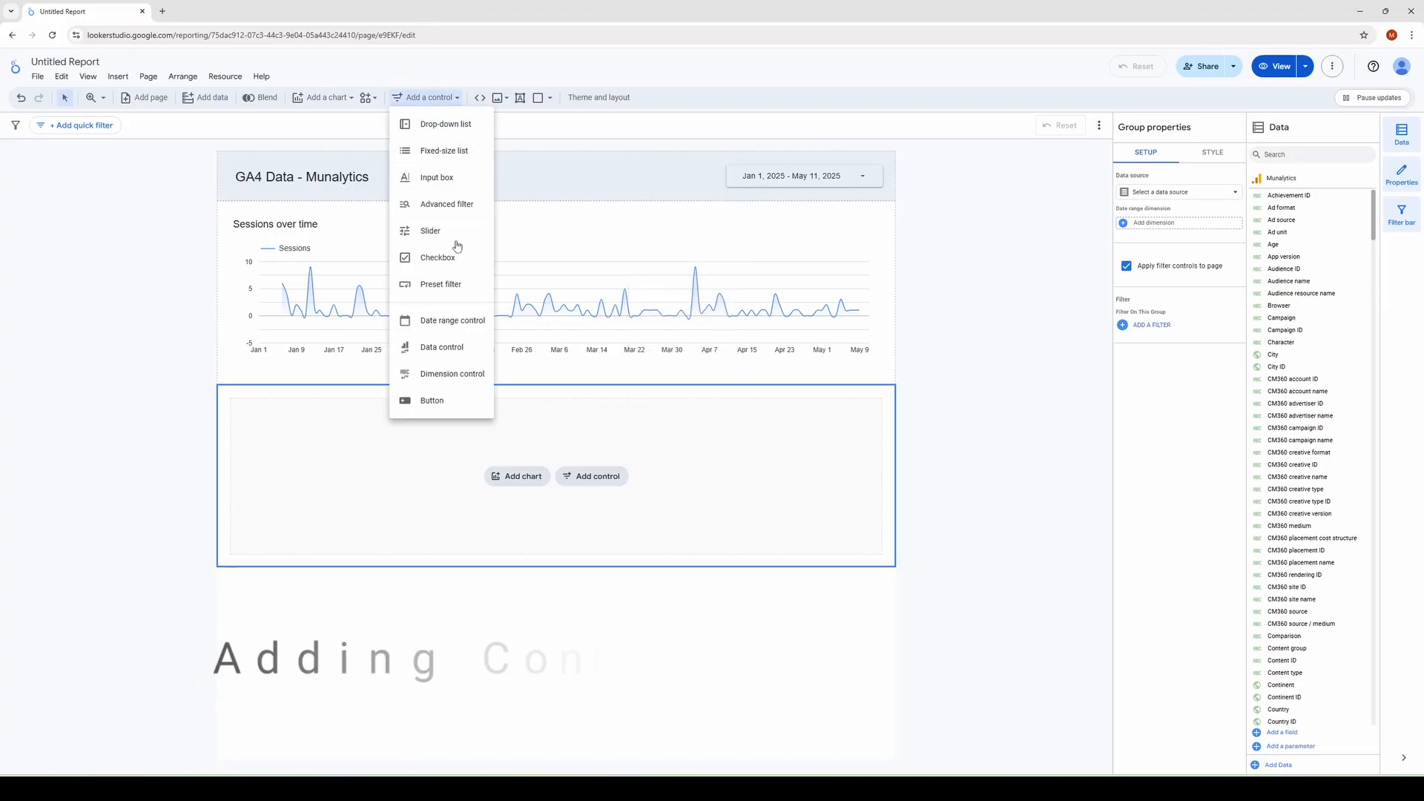
pyautogui.click(601, 418)
pyautogui.click(416, 100)
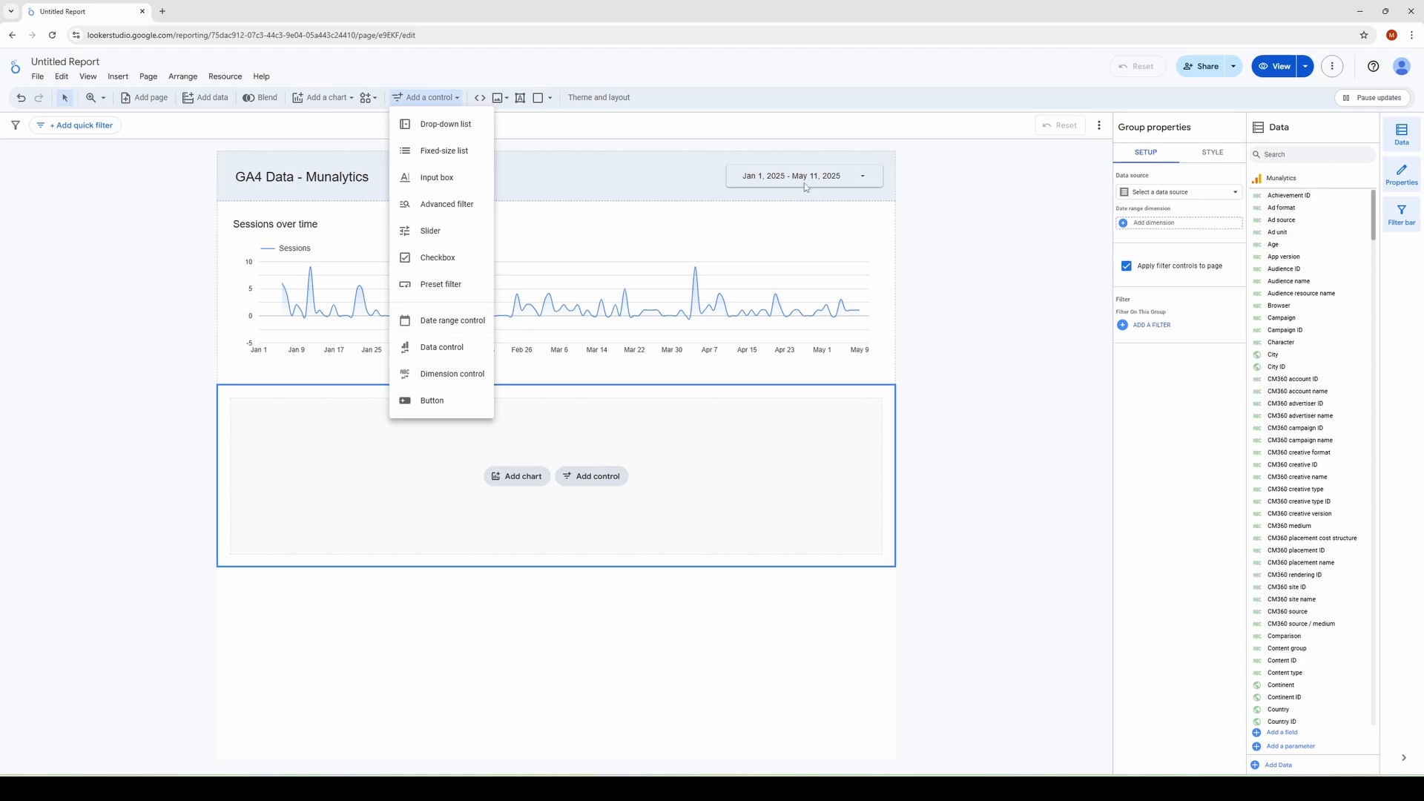
pyautogui.click(460, 349)
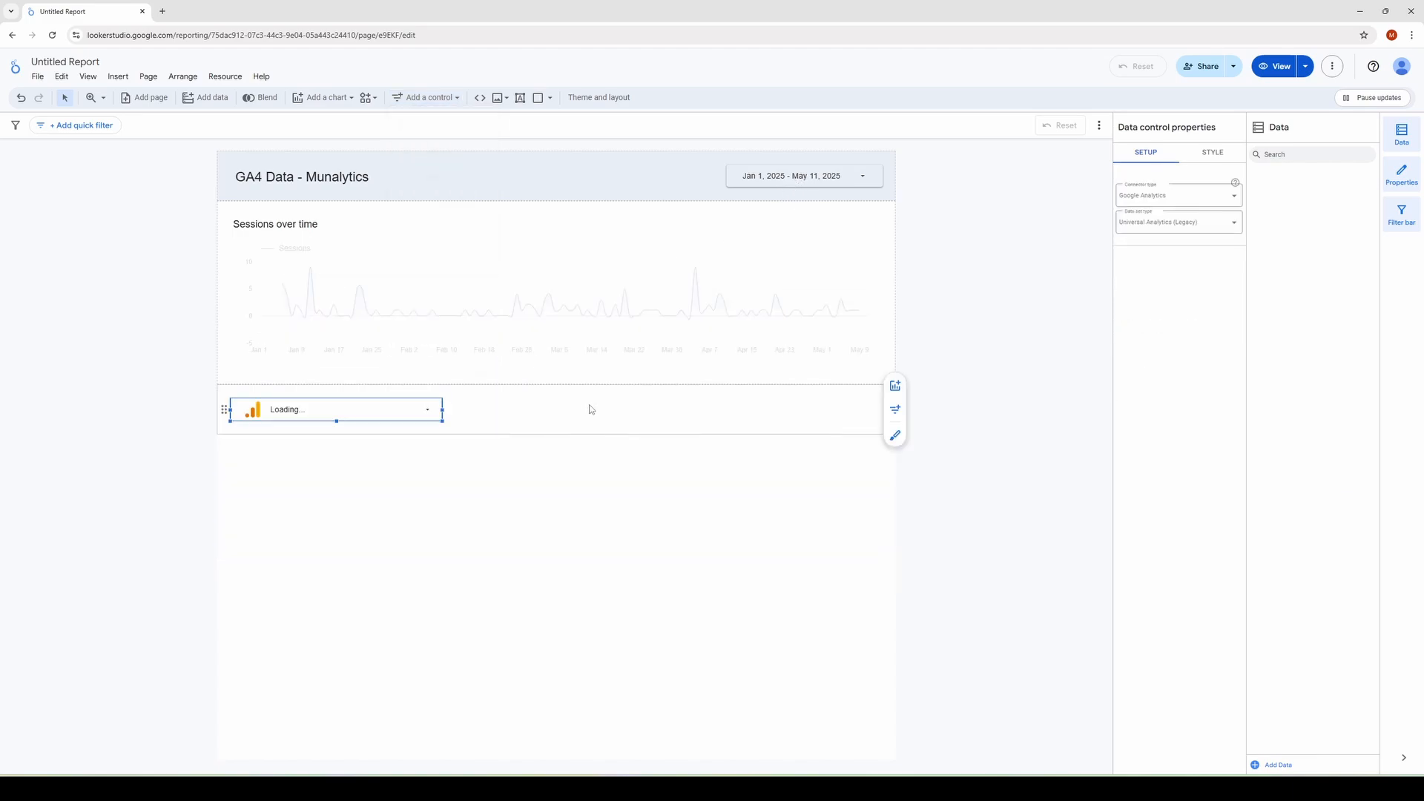
pyautogui.click(400, 409)
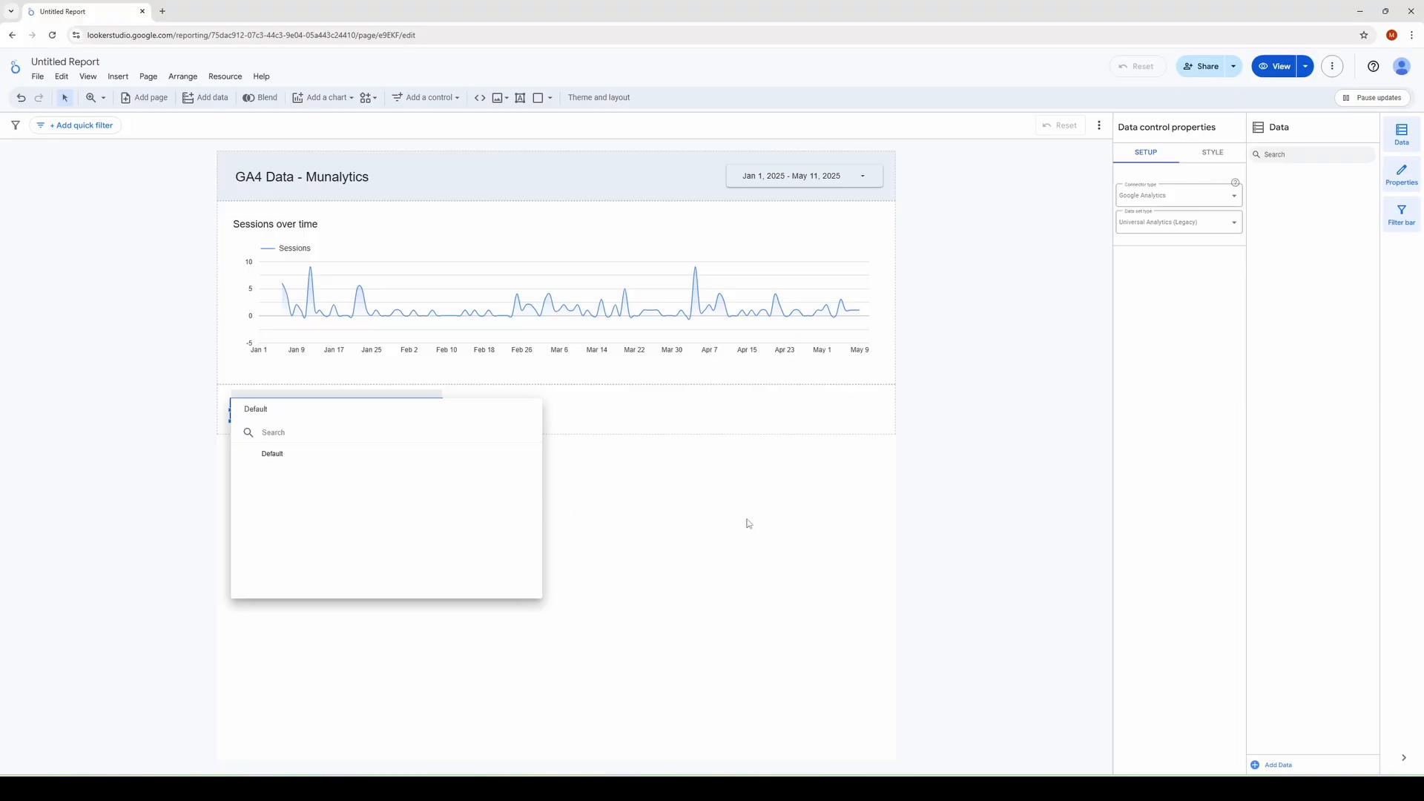
# - Add a drop-down list control to the report and delete the Data control above it
pyautogui.click(427, 98)
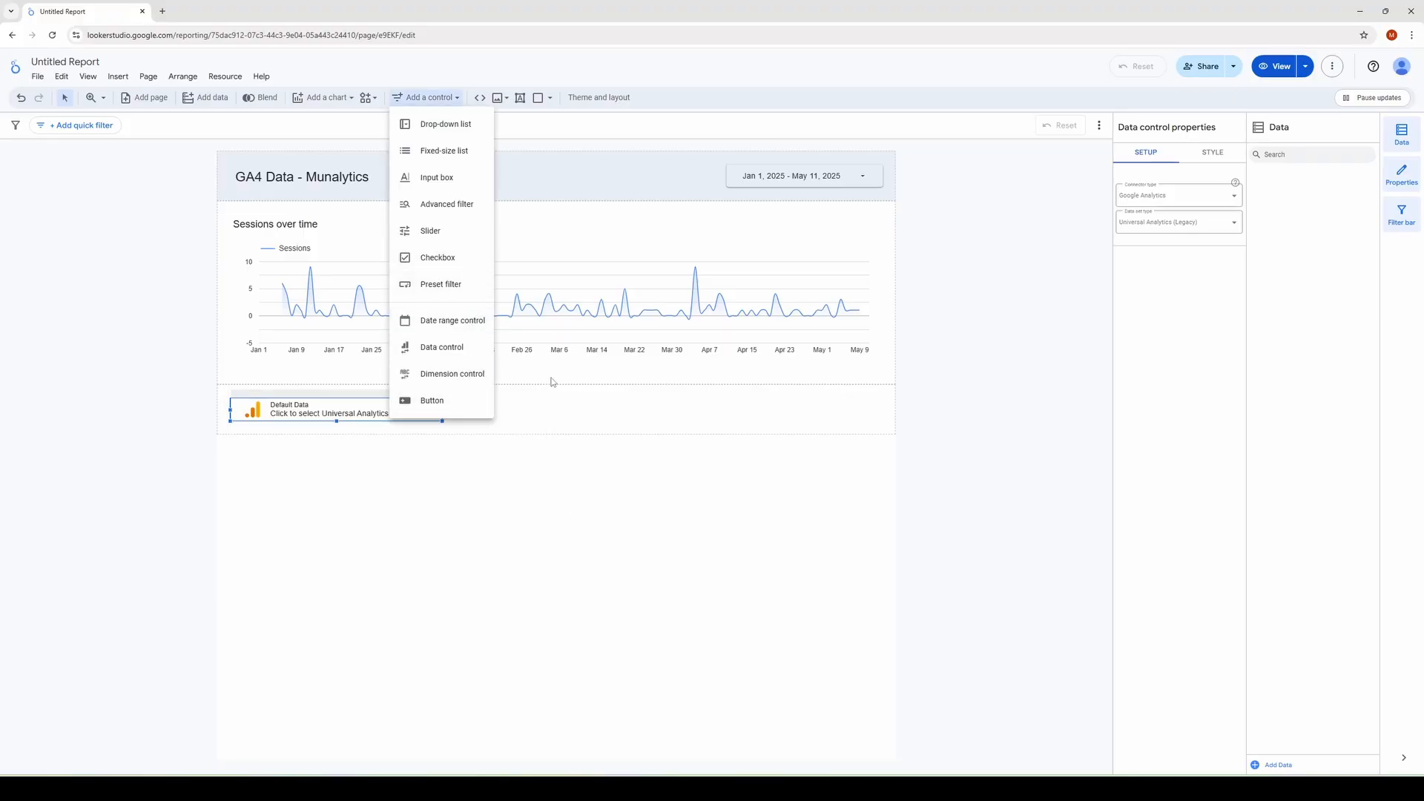
pyautogui.click(463, 132)
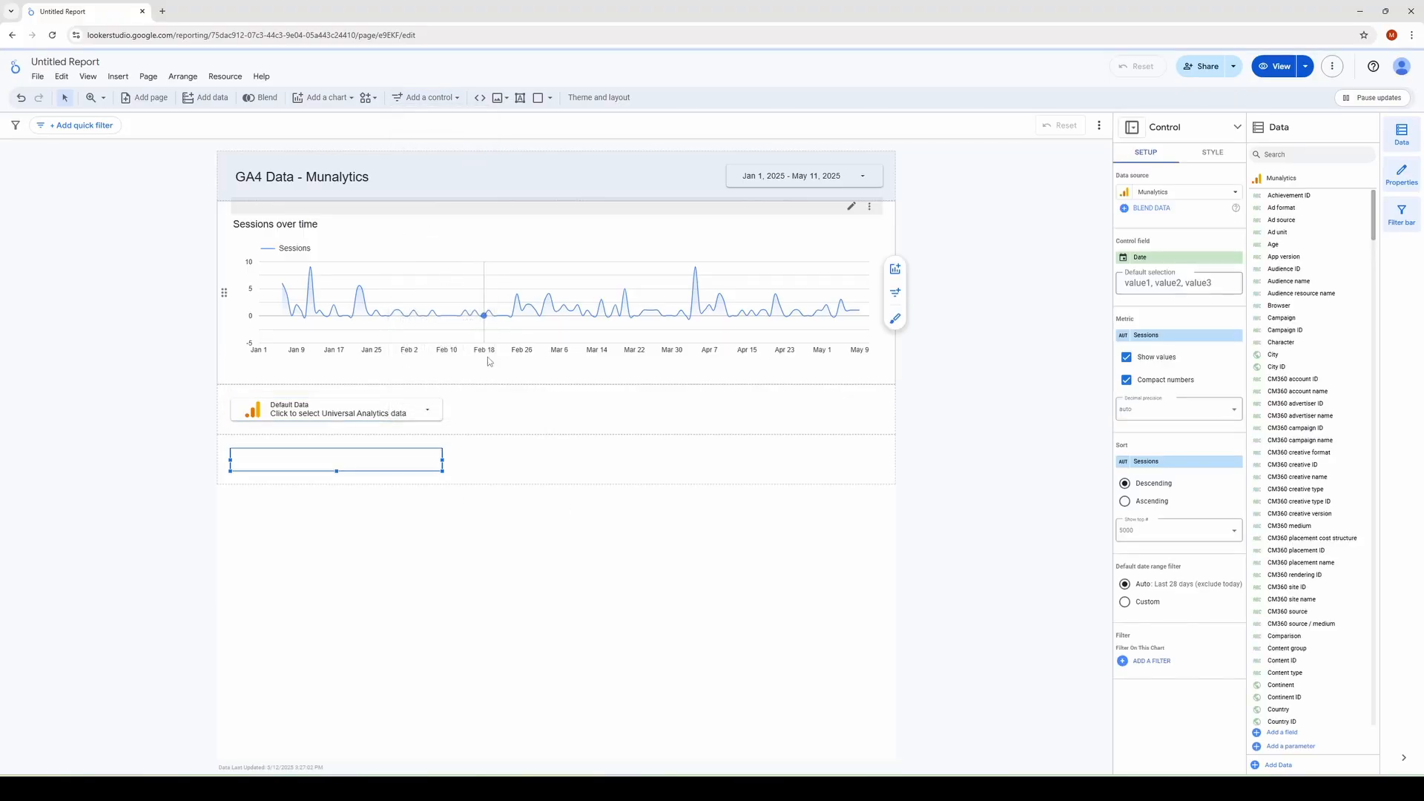
pyautogui.click(434, 404)
pyautogui.click(605, 432)
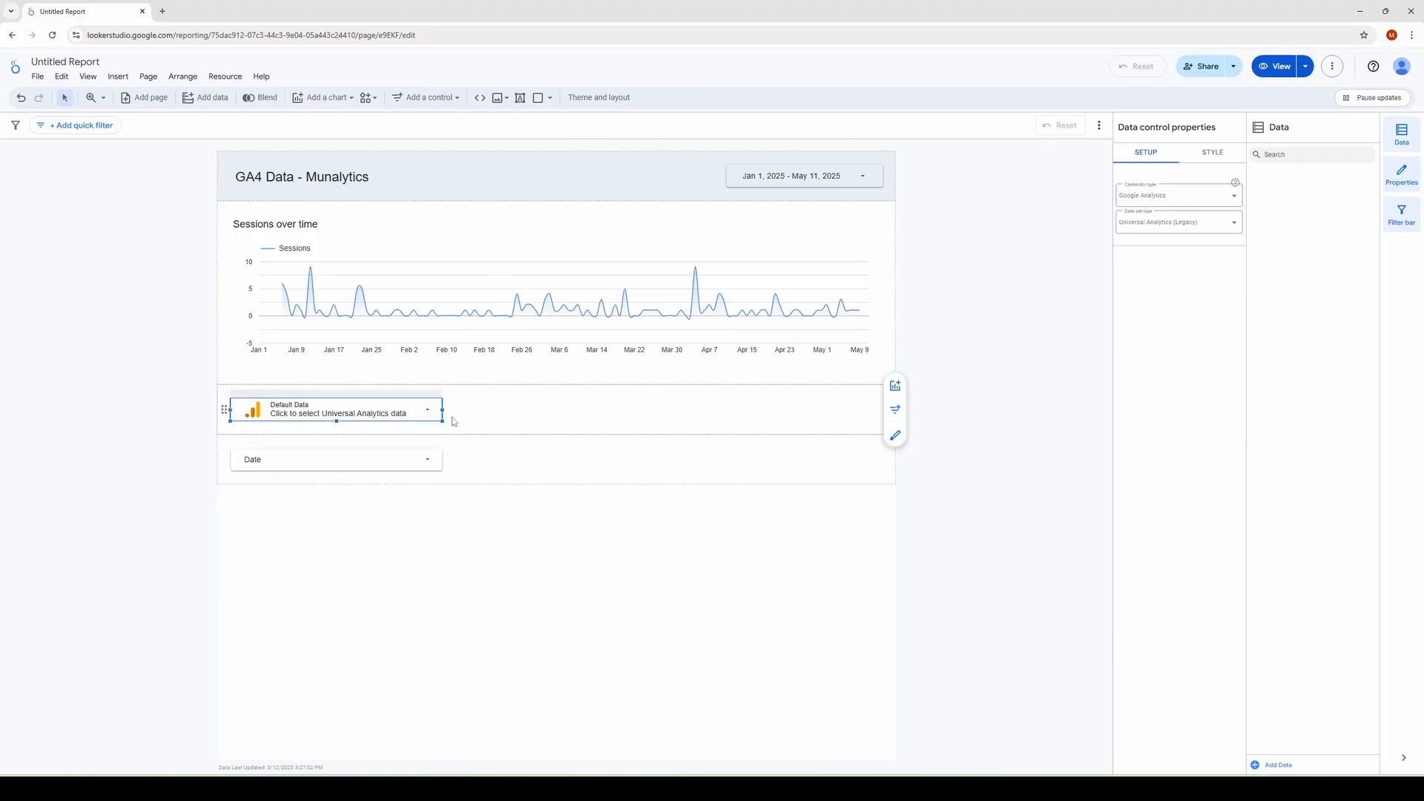
pyautogui.press('Delete')
# - Set the drop-down control's field to Default channel group and check its list of values
pyautogui.click(359, 414)
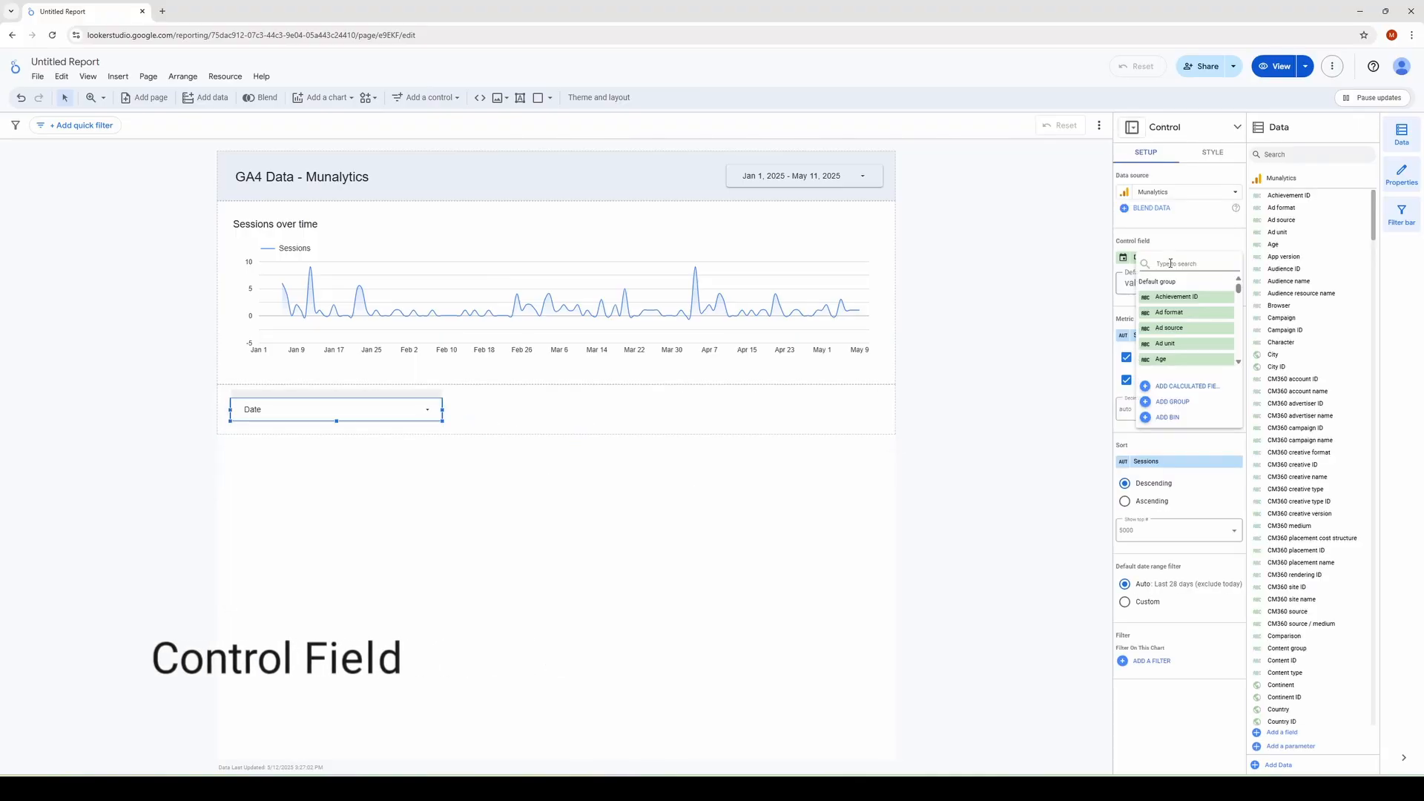
pyautogui.write('Default')
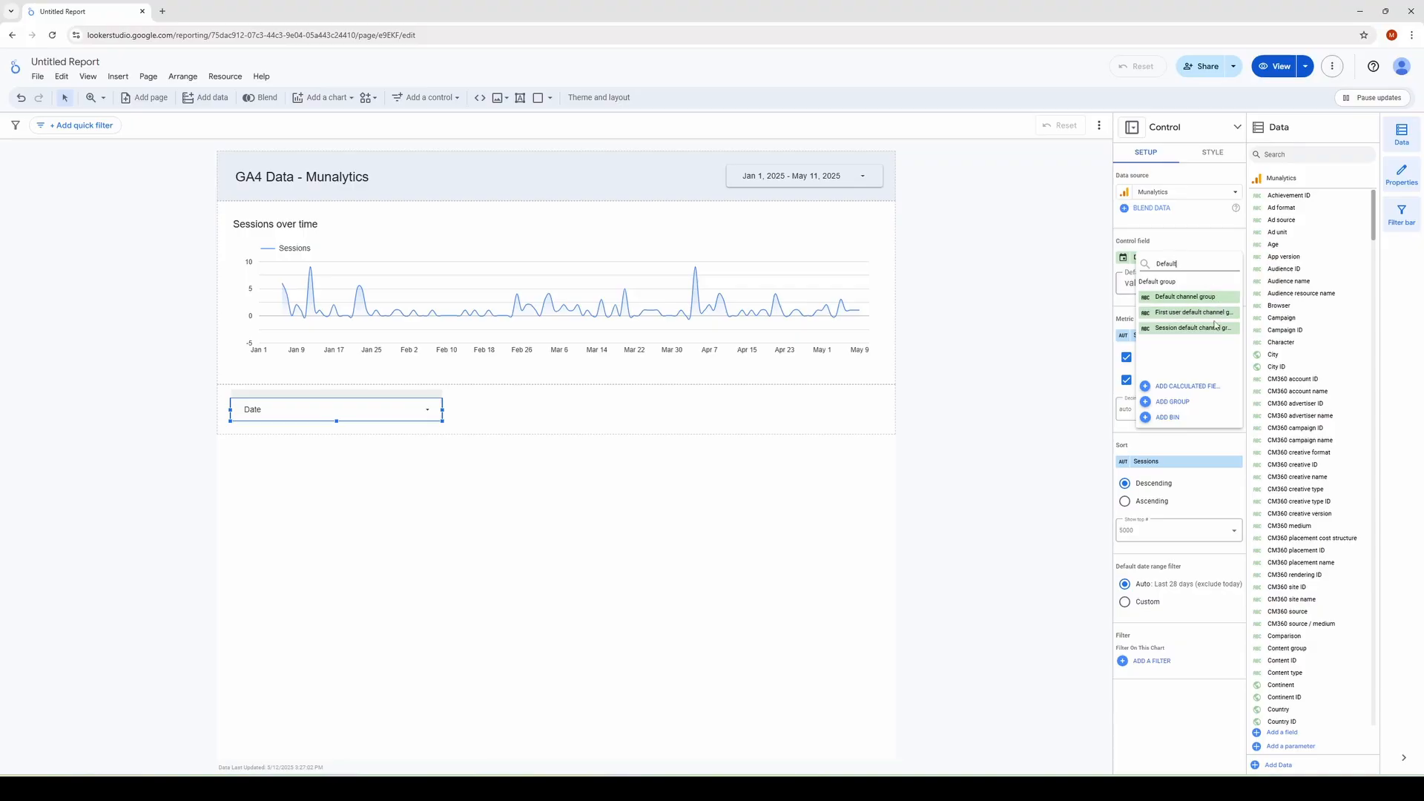
pyautogui.click(1185, 297)
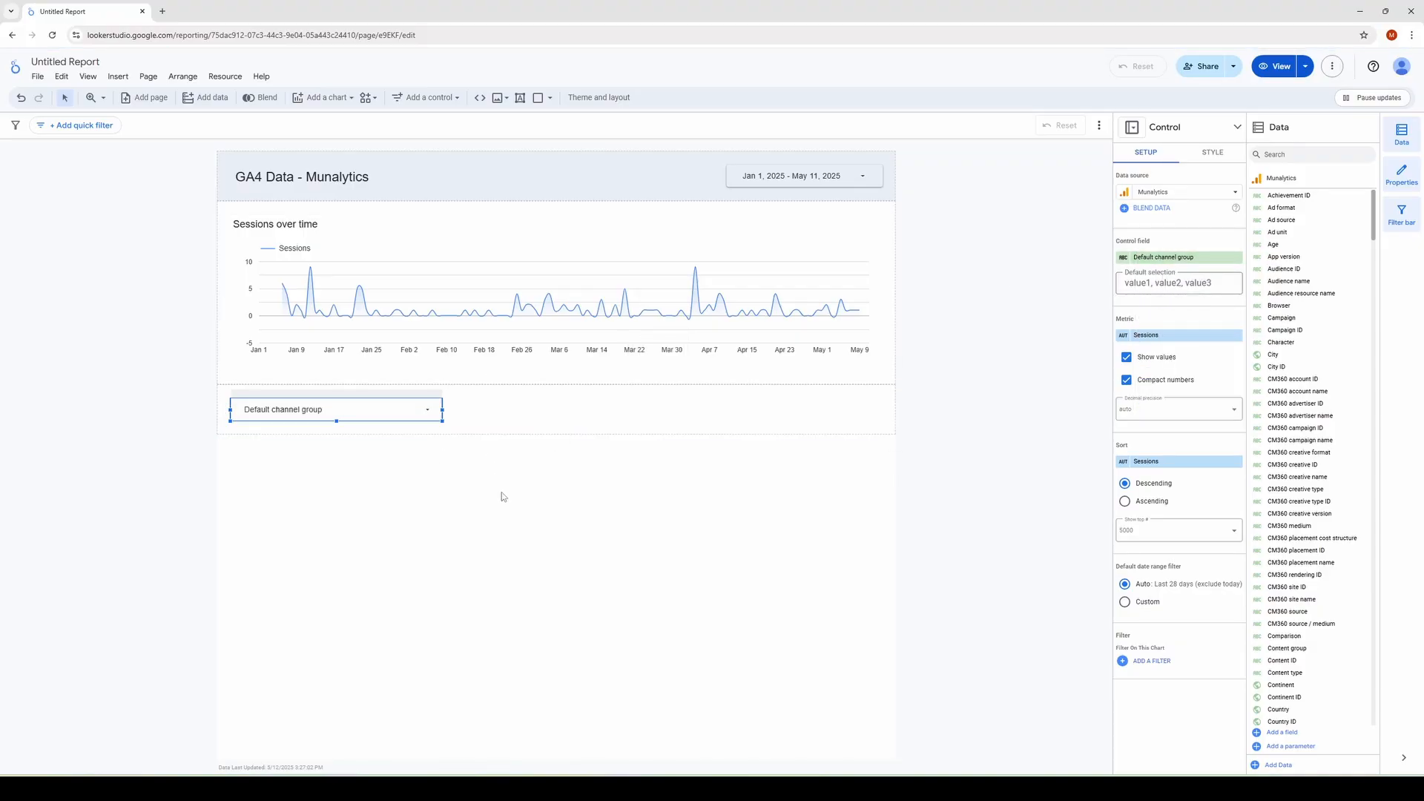
pyautogui.click(411, 415)
pyautogui.click(568, 487)
# - Duplicate the Default channel group control beside the original and set the copy's control field to Country
pyautogui.rightClick(408, 419)
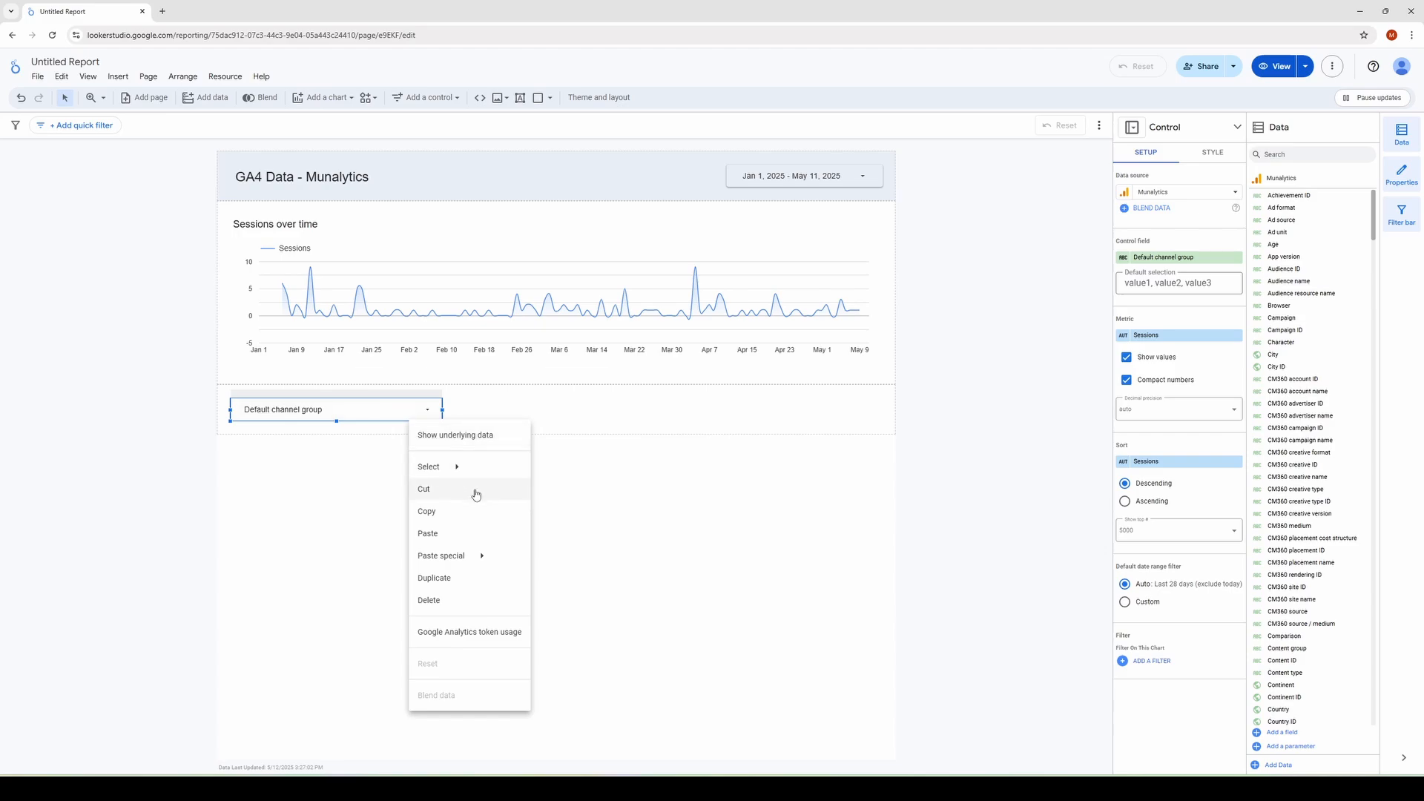
pyautogui.click(614, 505)
pyautogui.click(537, 429)
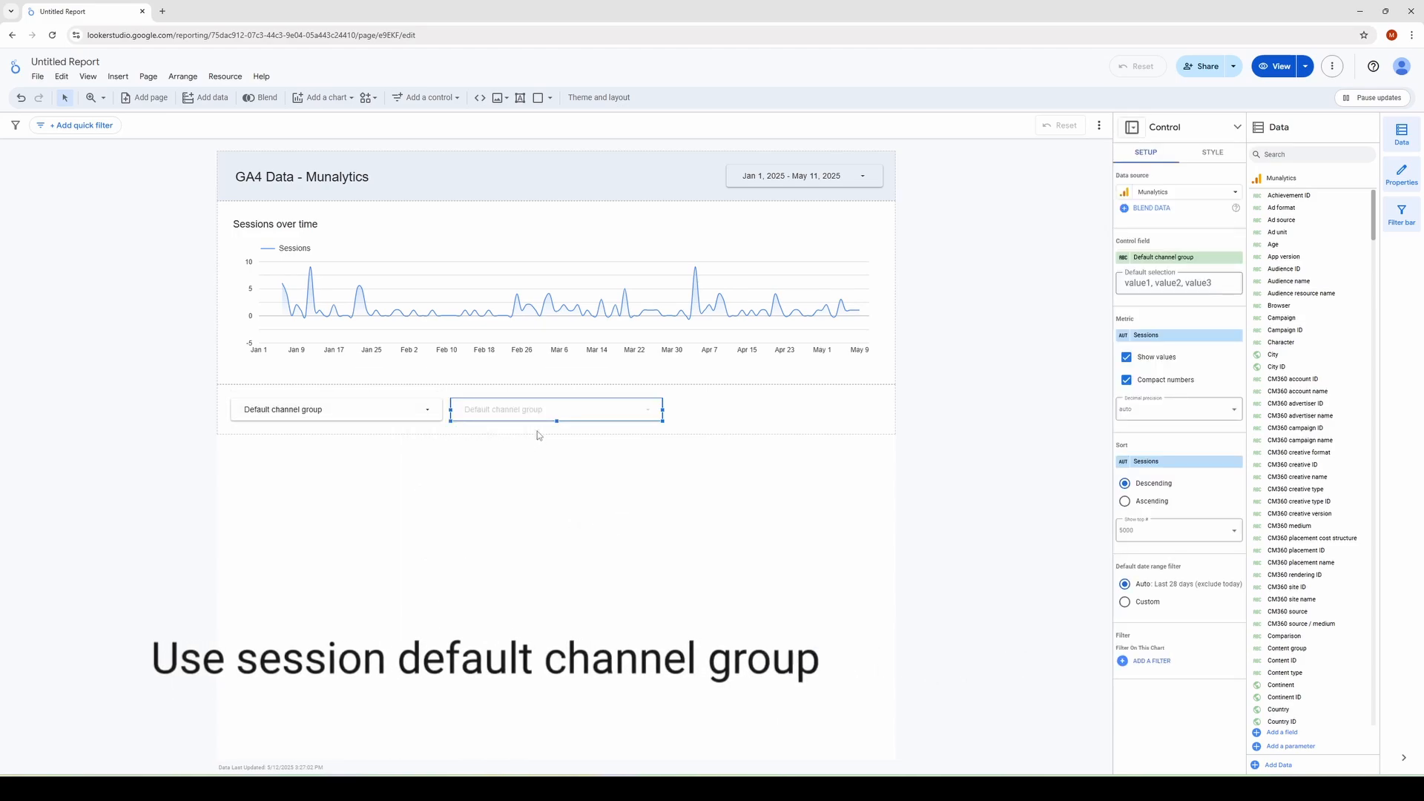
pyautogui.click(1175, 260)
pyautogui.write('country')
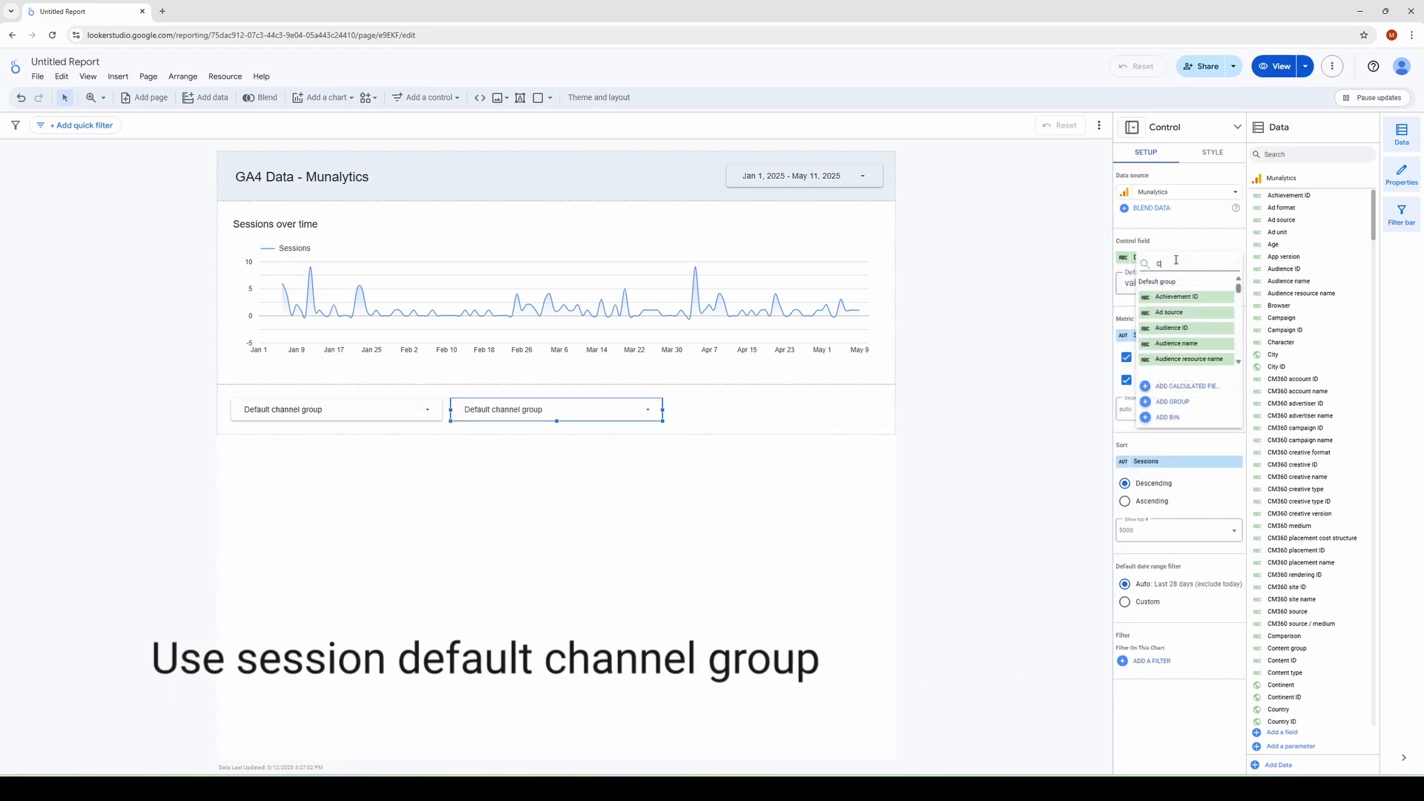
pyautogui.press('Return')
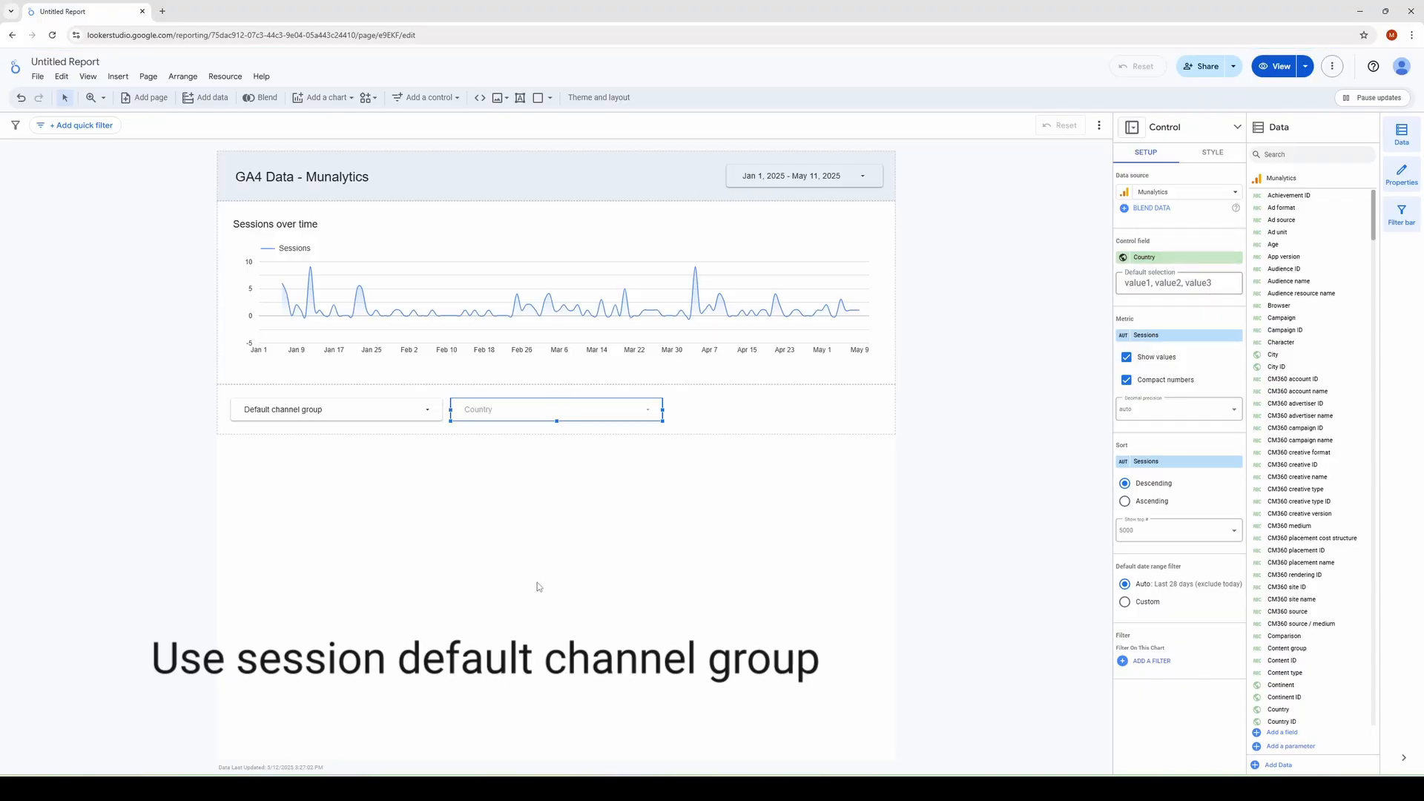
# - Duplicate the Country control into the free space beside it and set the copy's control field to Device
pyautogui.hotkey('ctrl', 'c')
pyautogui.hotkey('ctrl', 'v')
pyautogui.click(825, 429)
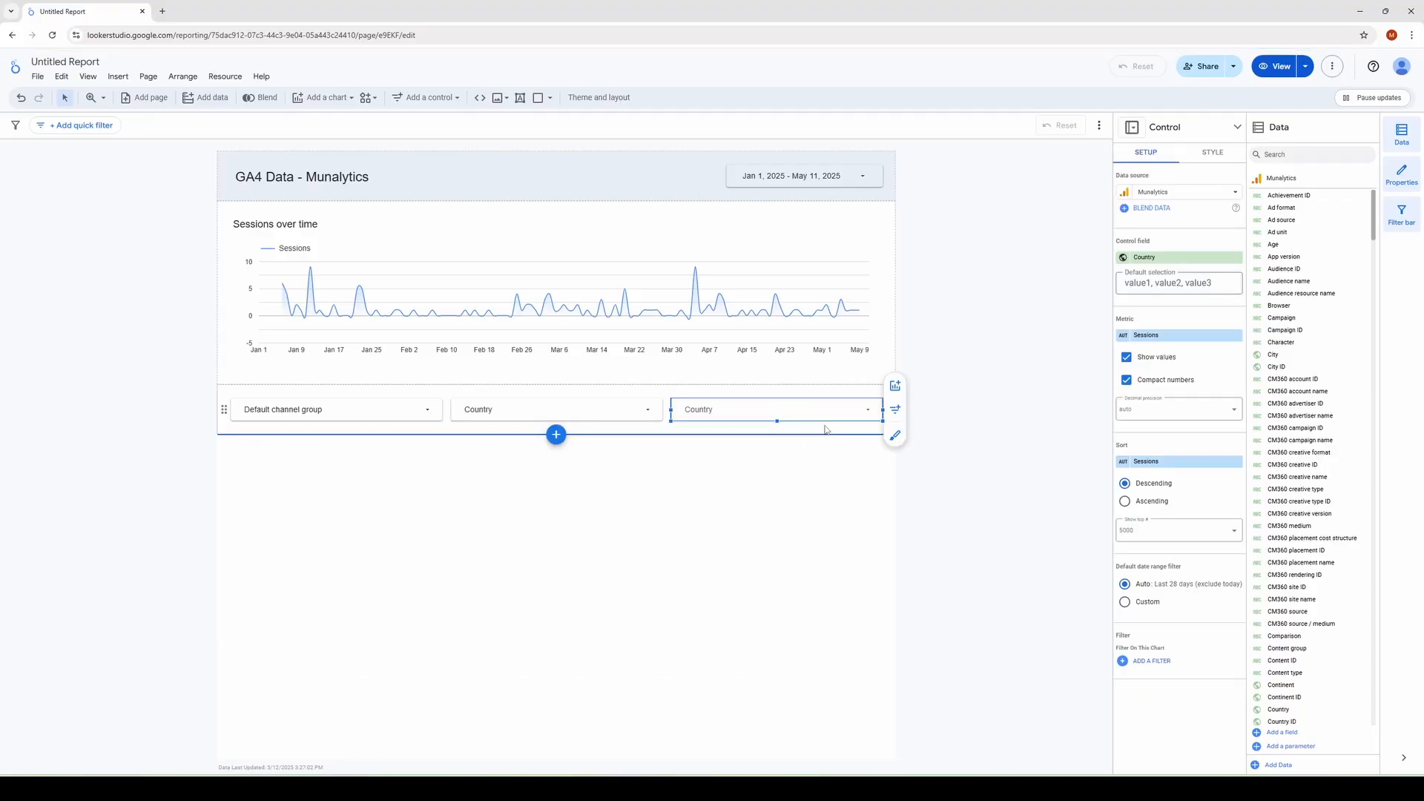
pyautogui.click(1176, 258)
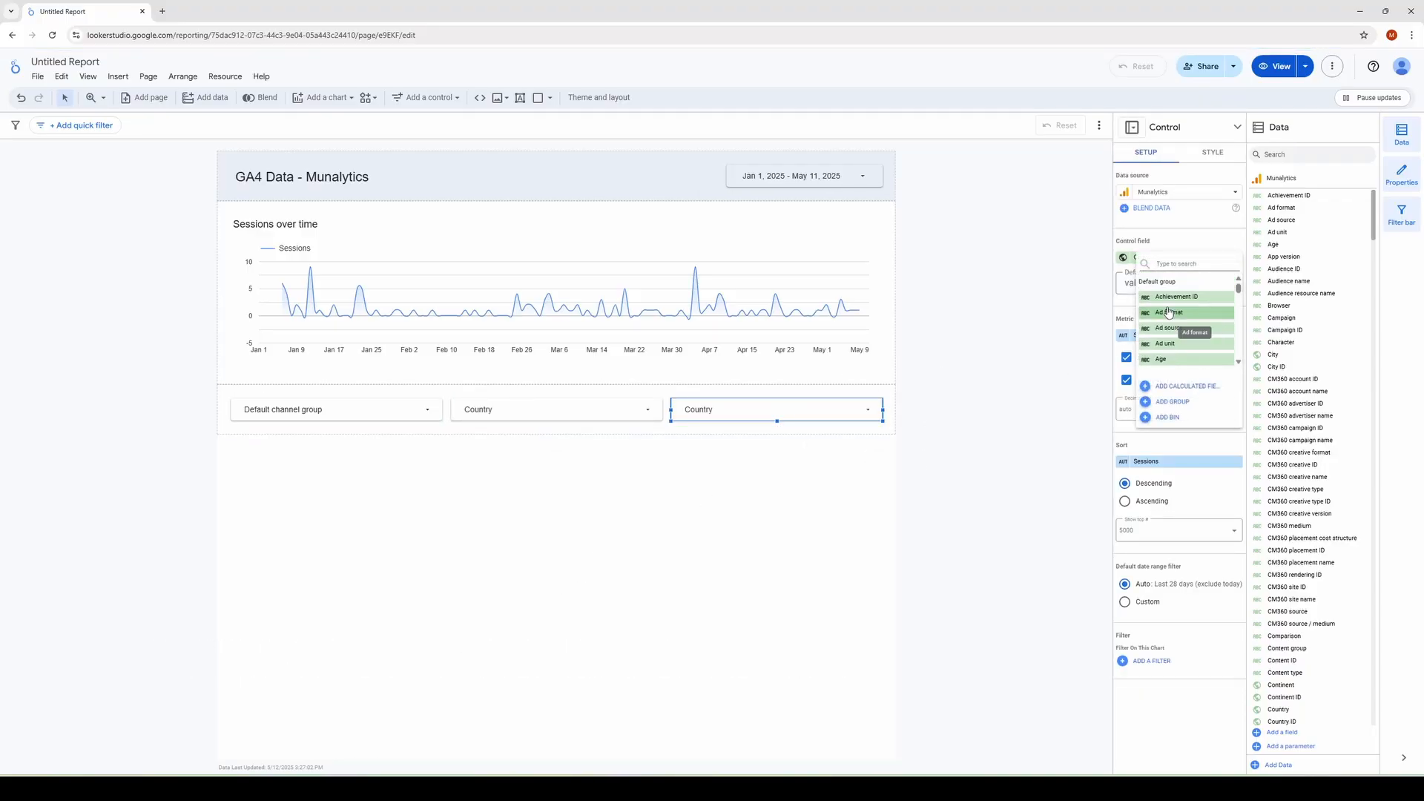
pyautogui.write('Devu')
pyautogui.press('BackSpace')
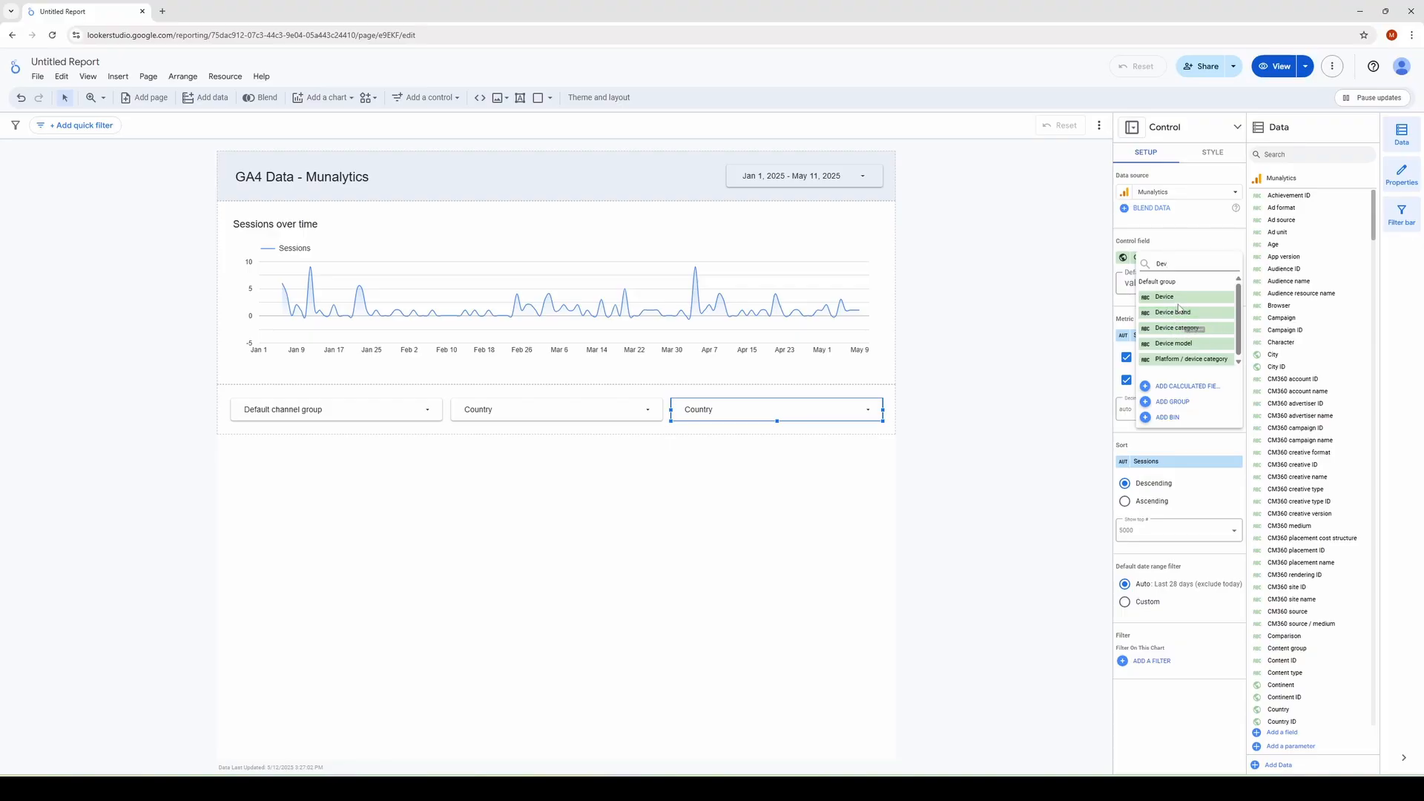
pyautogui.click(1165, 297)
# - Examine the value lists of the Device, Country and Default channel group controls and the metrics available for the Device control
pyautogui.click(772, 409)
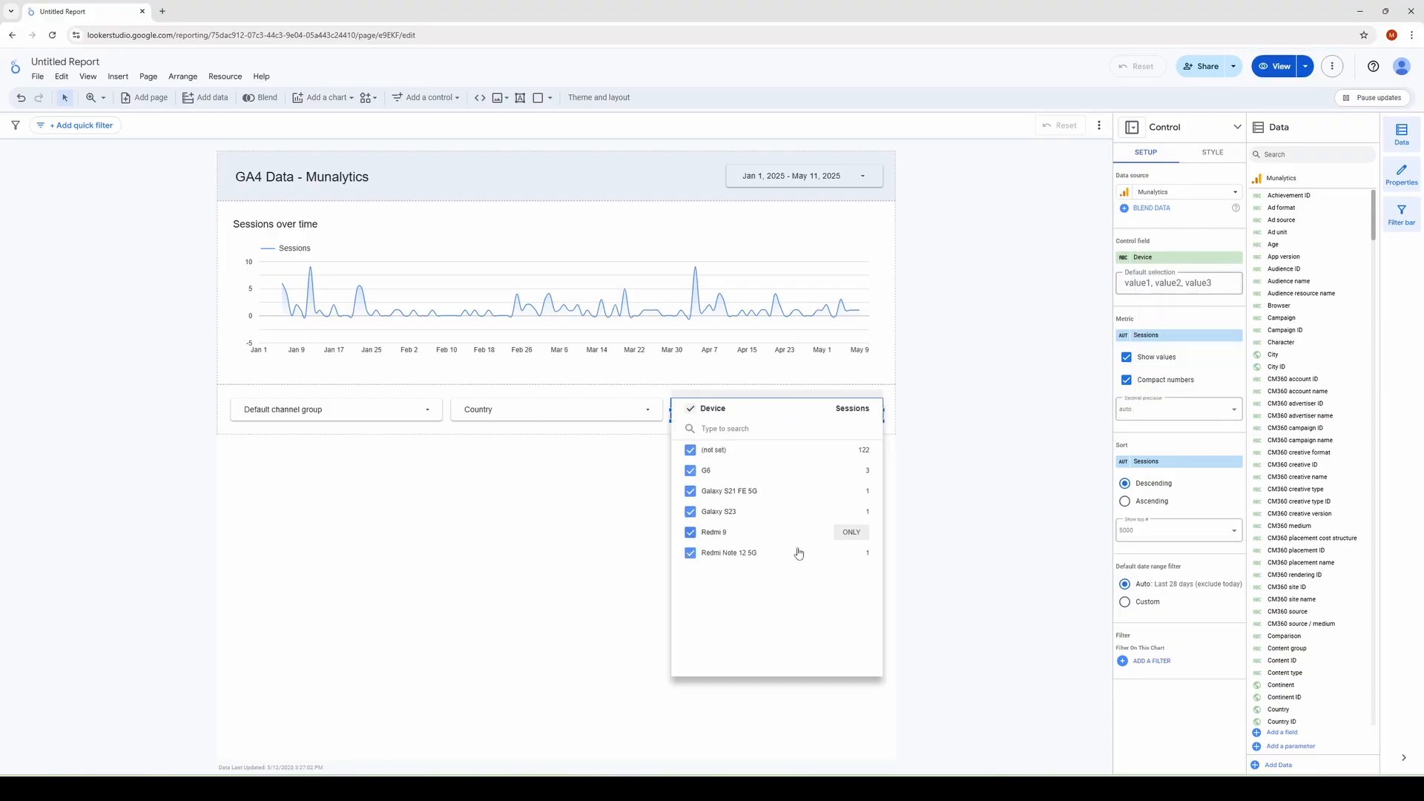
pyautogui.click(1166, 341)
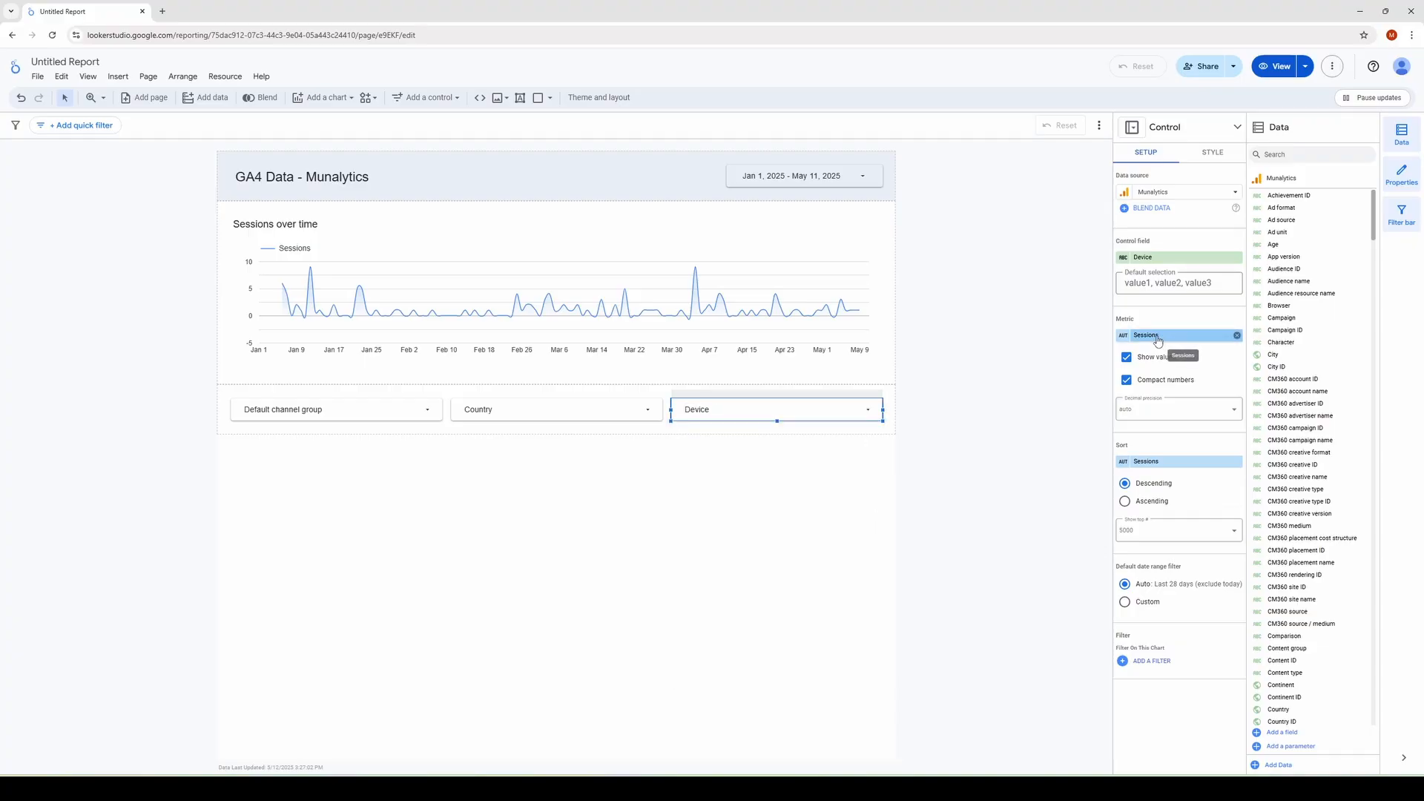
pyautogui.click(1166, 341)
pyautogui.scroll(-3, 1196, 415)
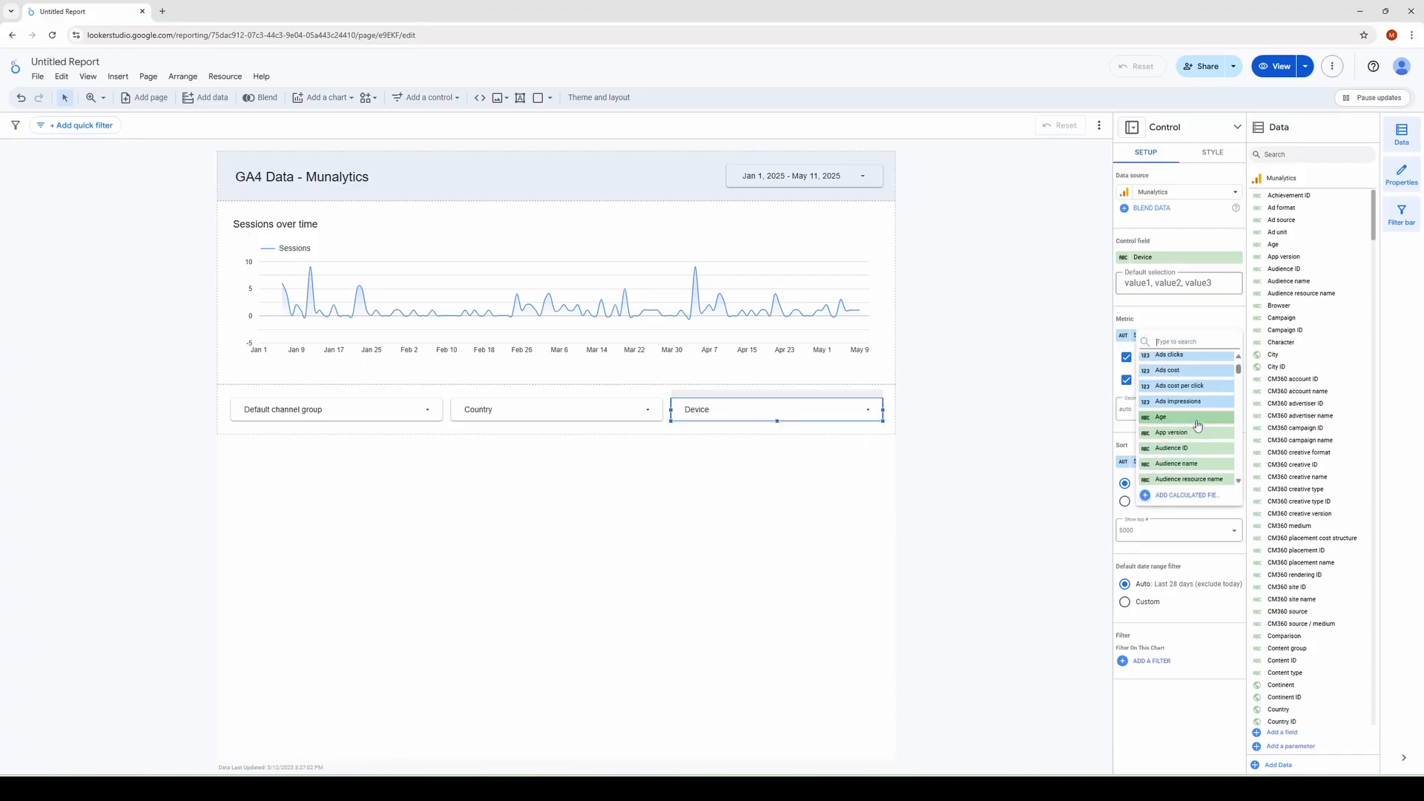
pyautogui.click(614, 411)
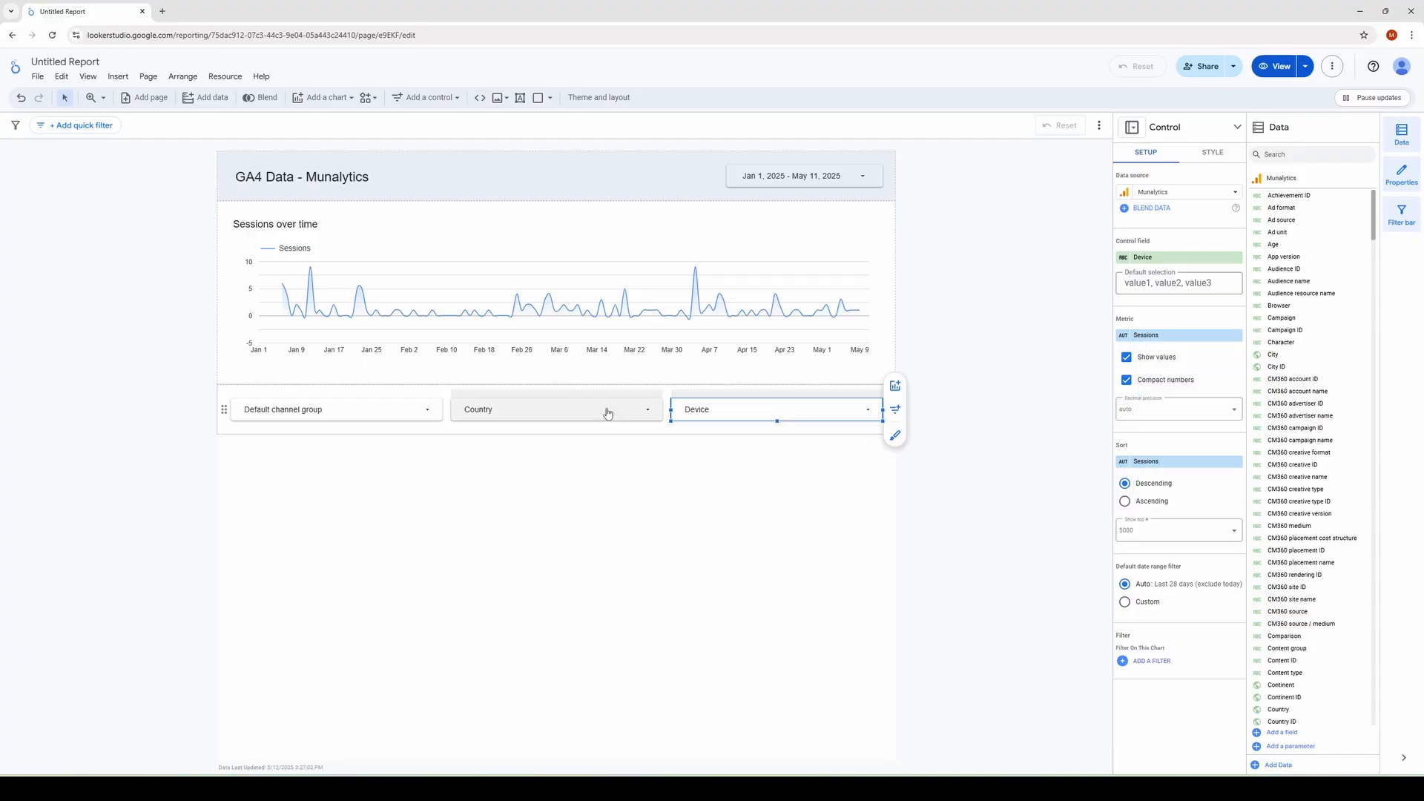
pyautogui.click(525, 413)
pyautogui.click(524, 413)
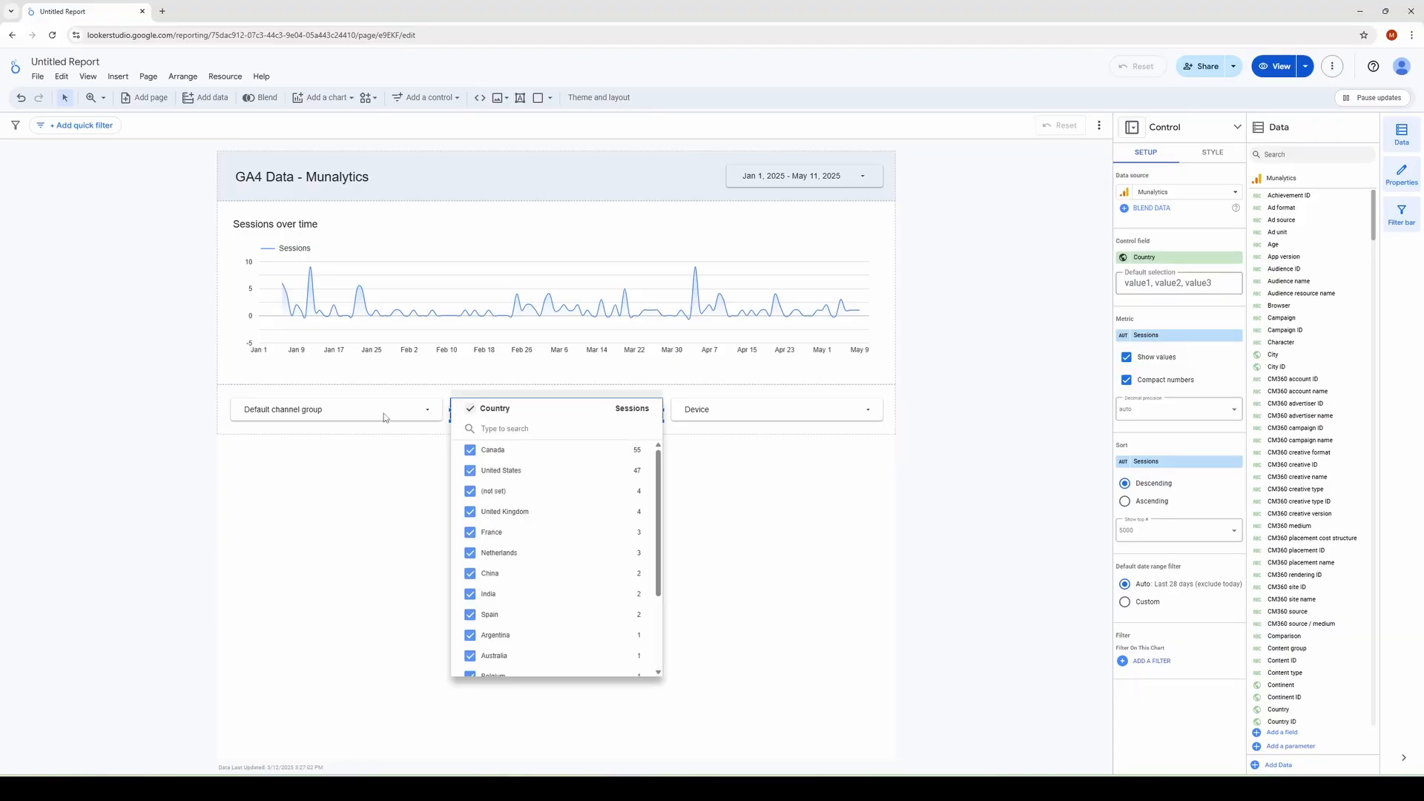
pyautogui.click(361, 411)
pyautogui.click(361, 412)
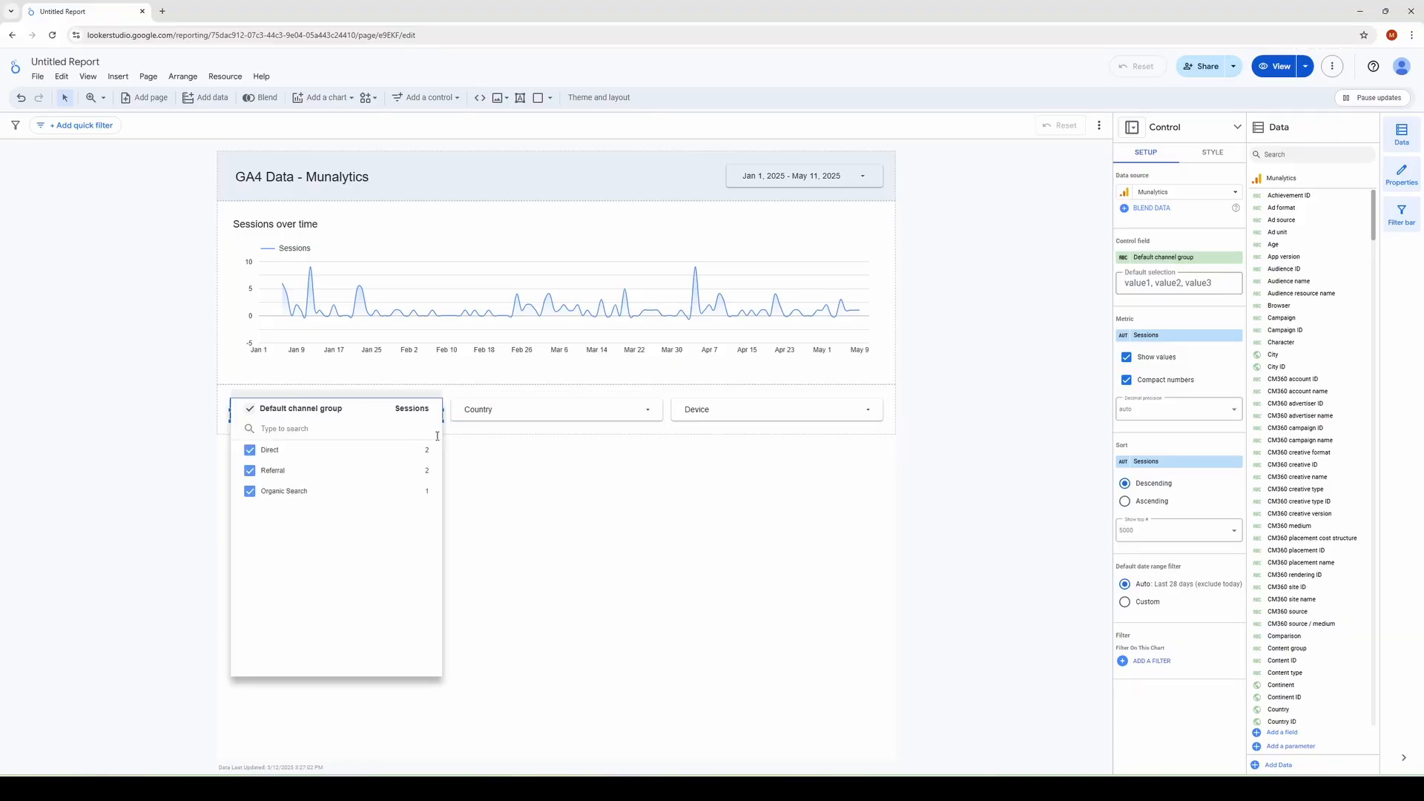
pyautogui.click(723, 492)
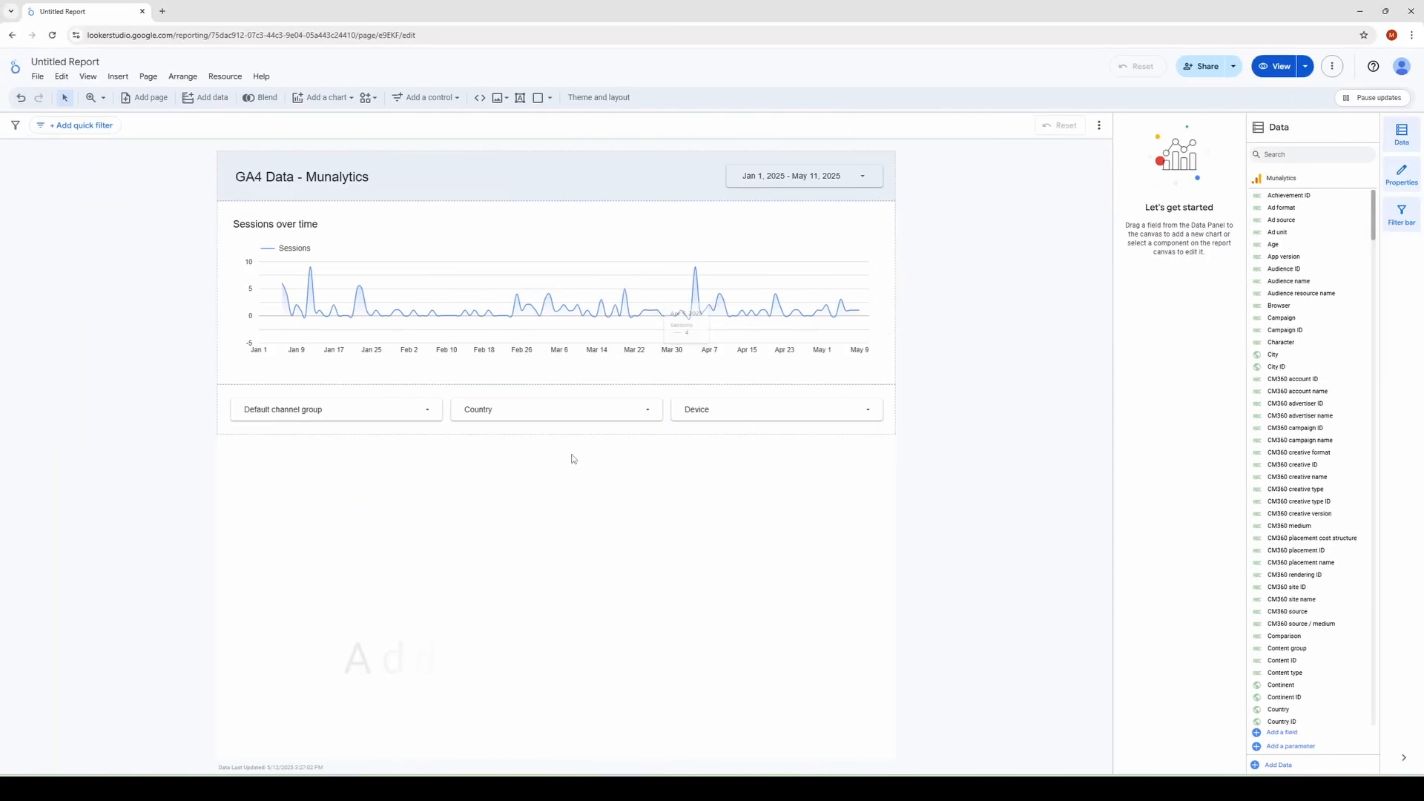
# - Add a new section below the drop-down controls and insert a plain table chart in it
pyautogui.click(557, 445)
pyautogui.click(521, 527)
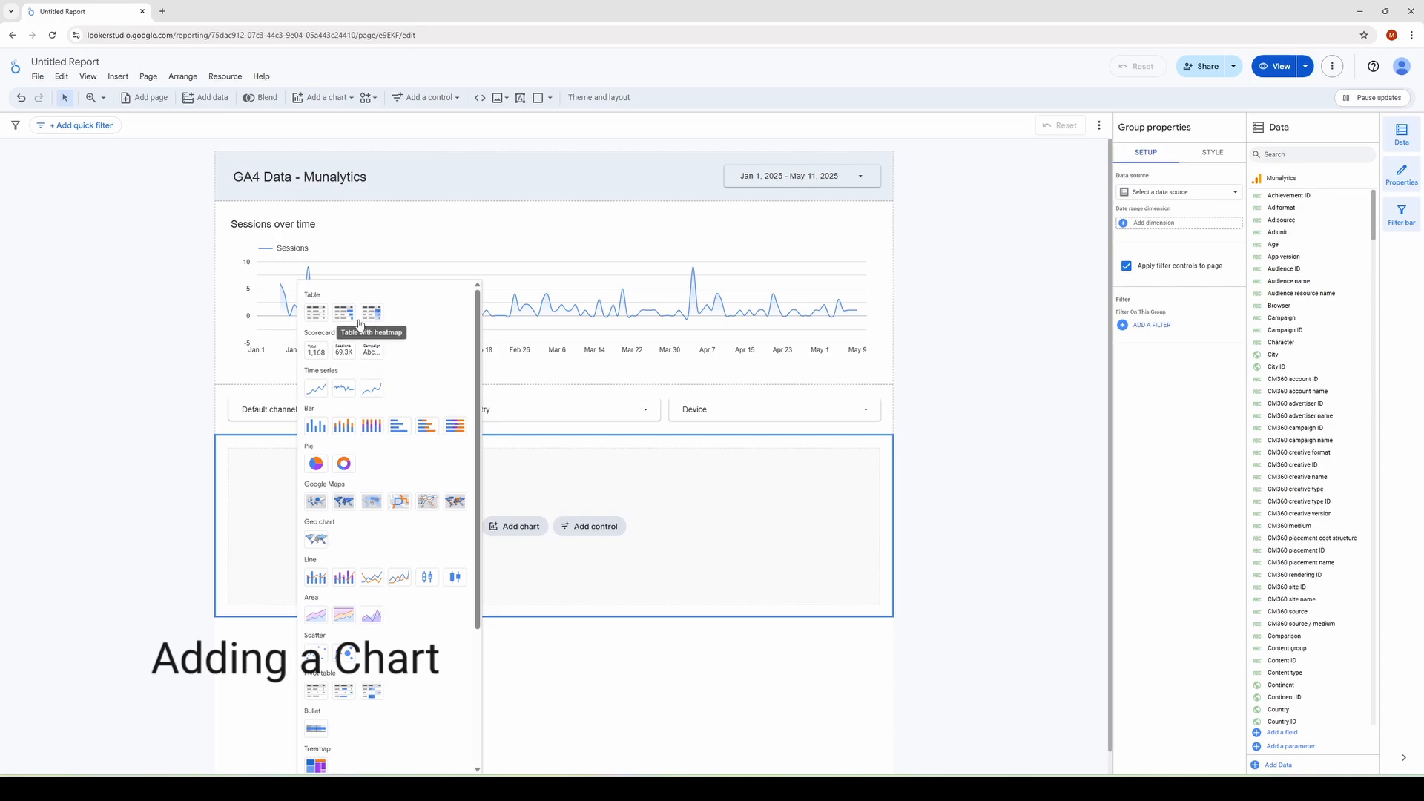
pyautogui.click(327, 321)
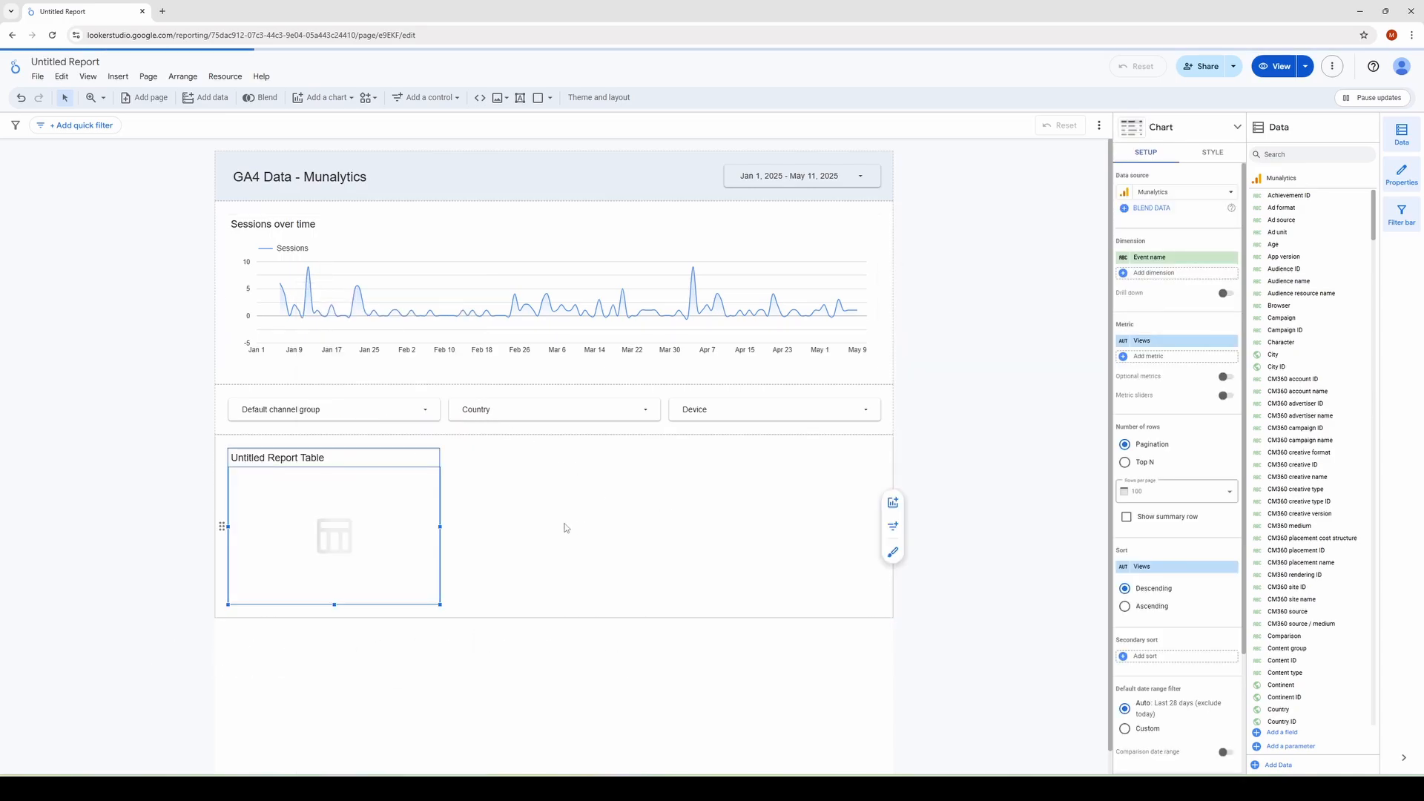
# - Set the table's dimension to Default channel group and its metric to Sessions
pyautogui.click(1178, 260)
pyautogui.write('Def')
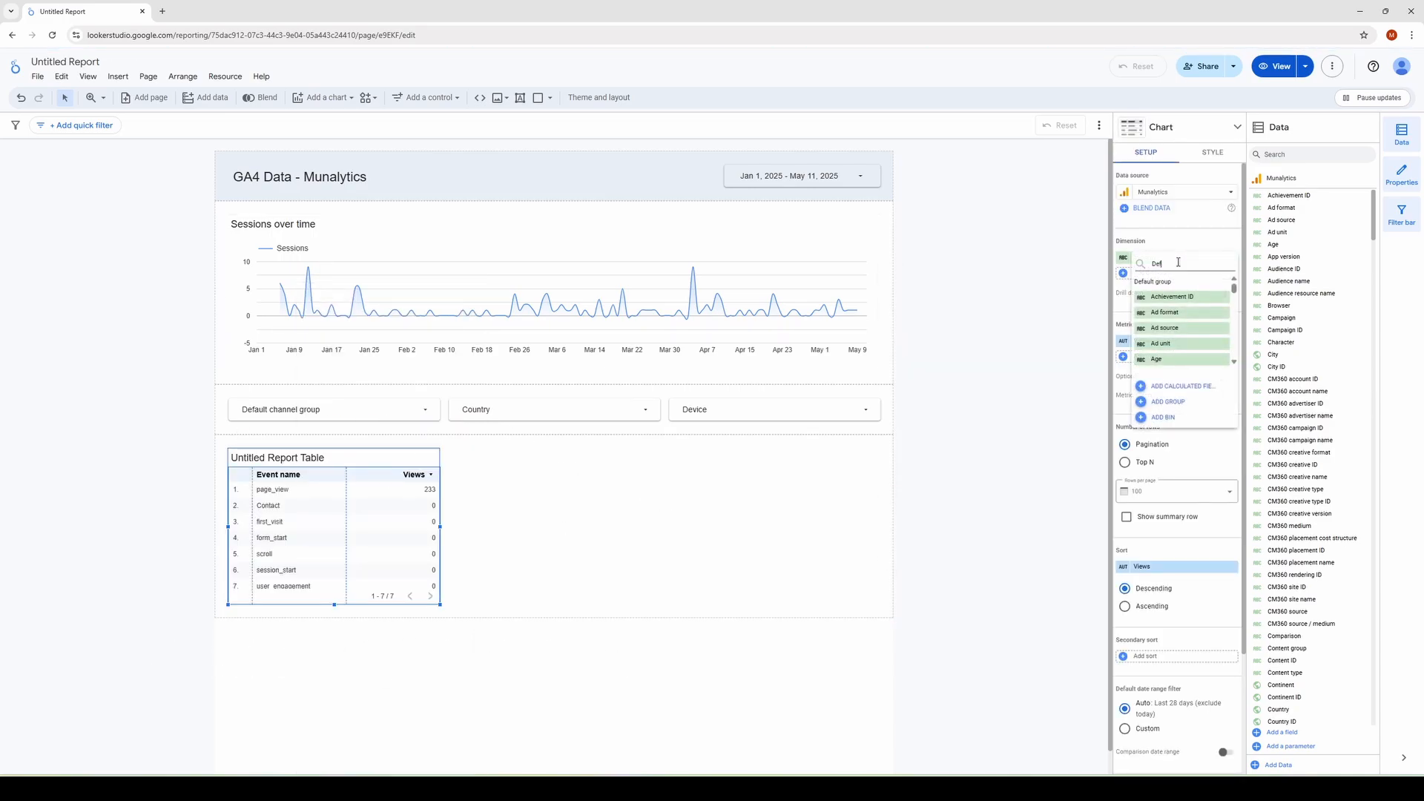
pyautogui.write('au')
pyautogui.click(1181, 297)
pyautogui.click(1172, 341)
pyautogui.write('Sess')
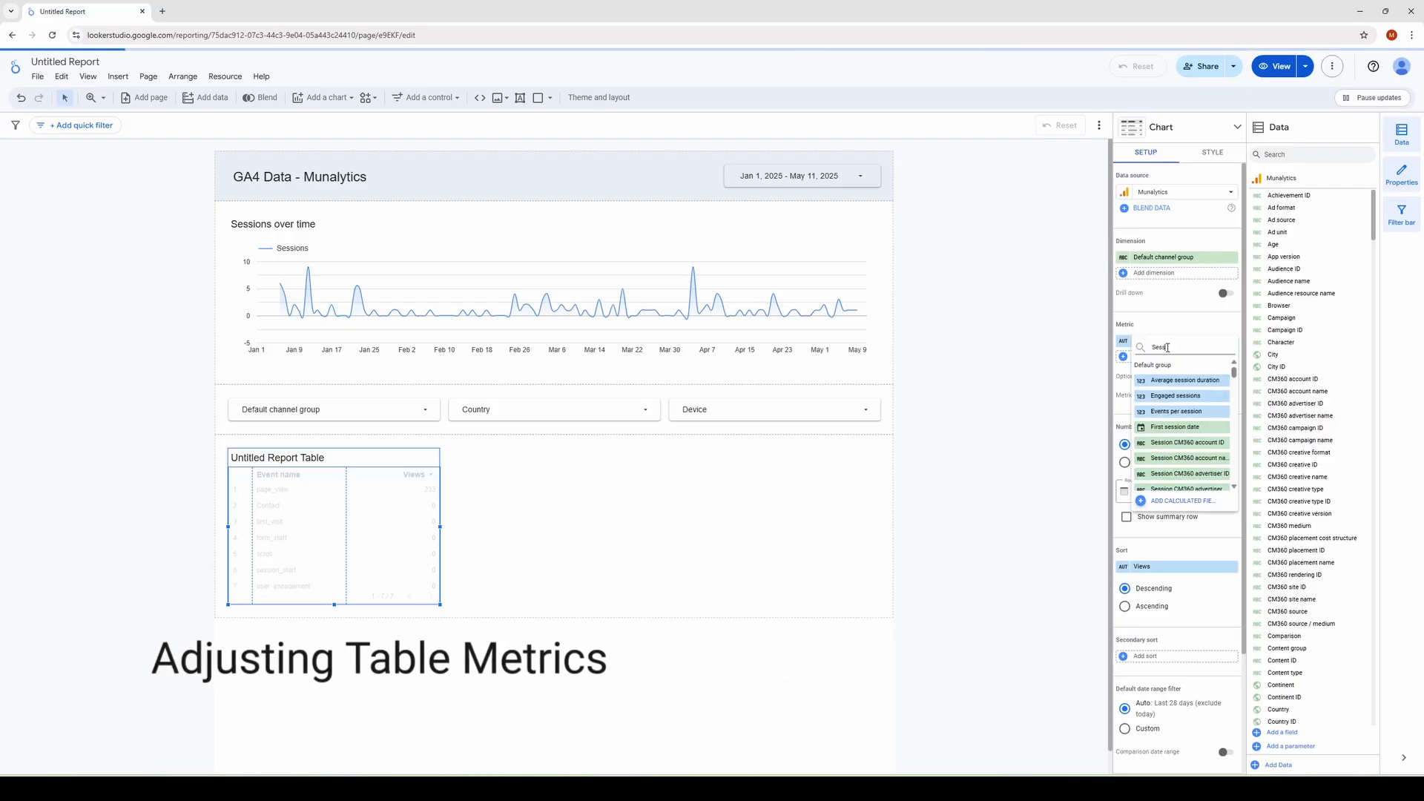
pyautogui.click(1165, 371)
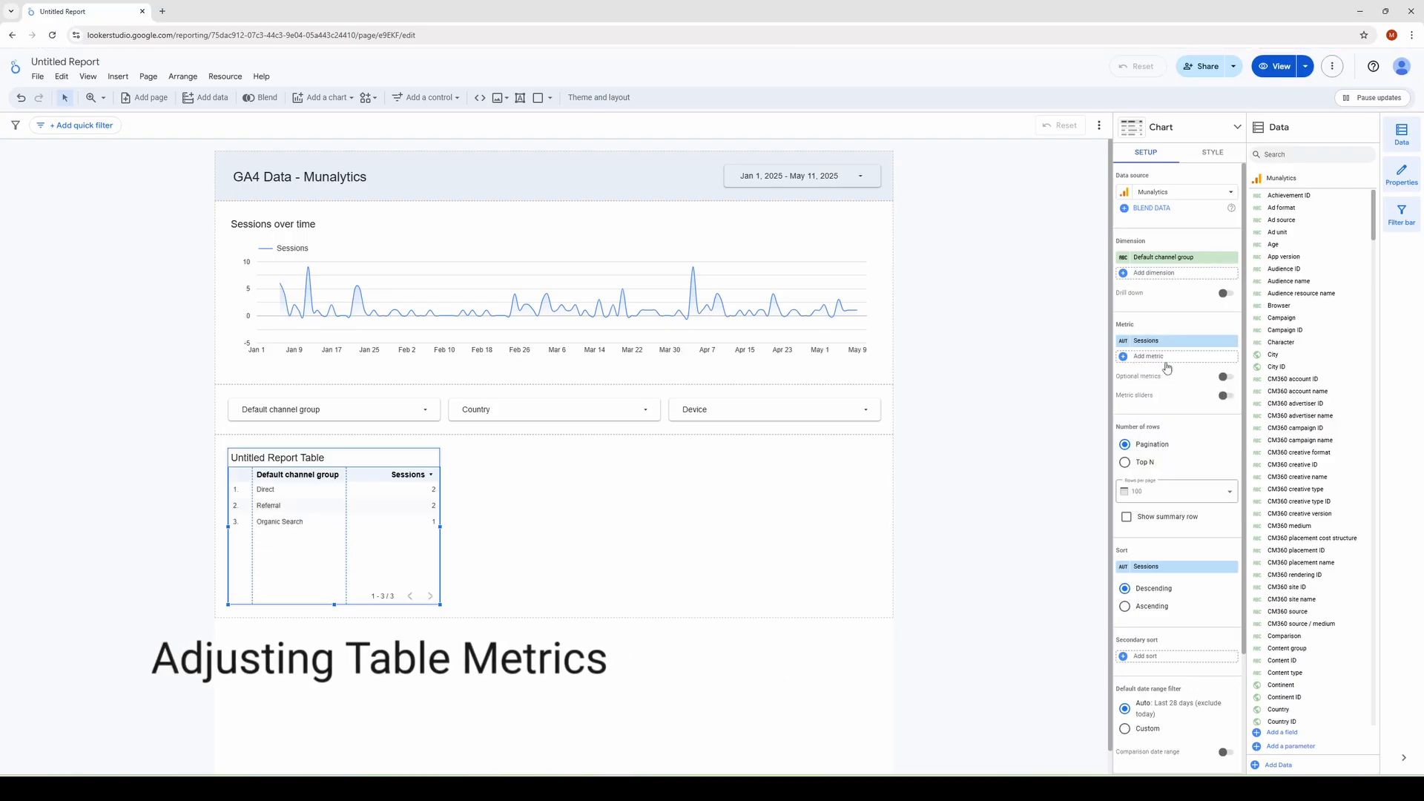
# - Add Bounce rate as a second metric and stretch the table to the section's full width
pyautogui.click(1166, 358)
pyautogui.write('Bounce')
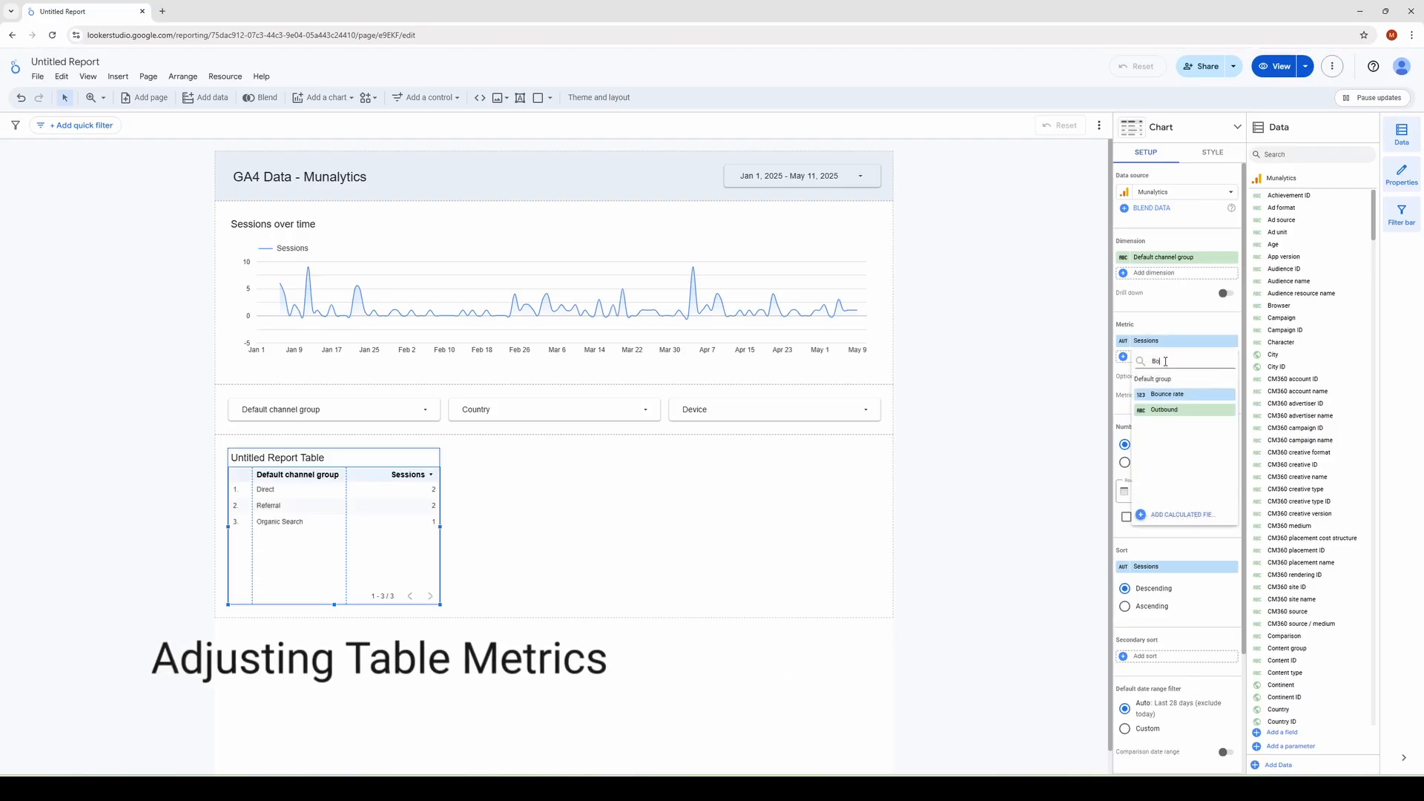
pyautogui.click(1176, 394)
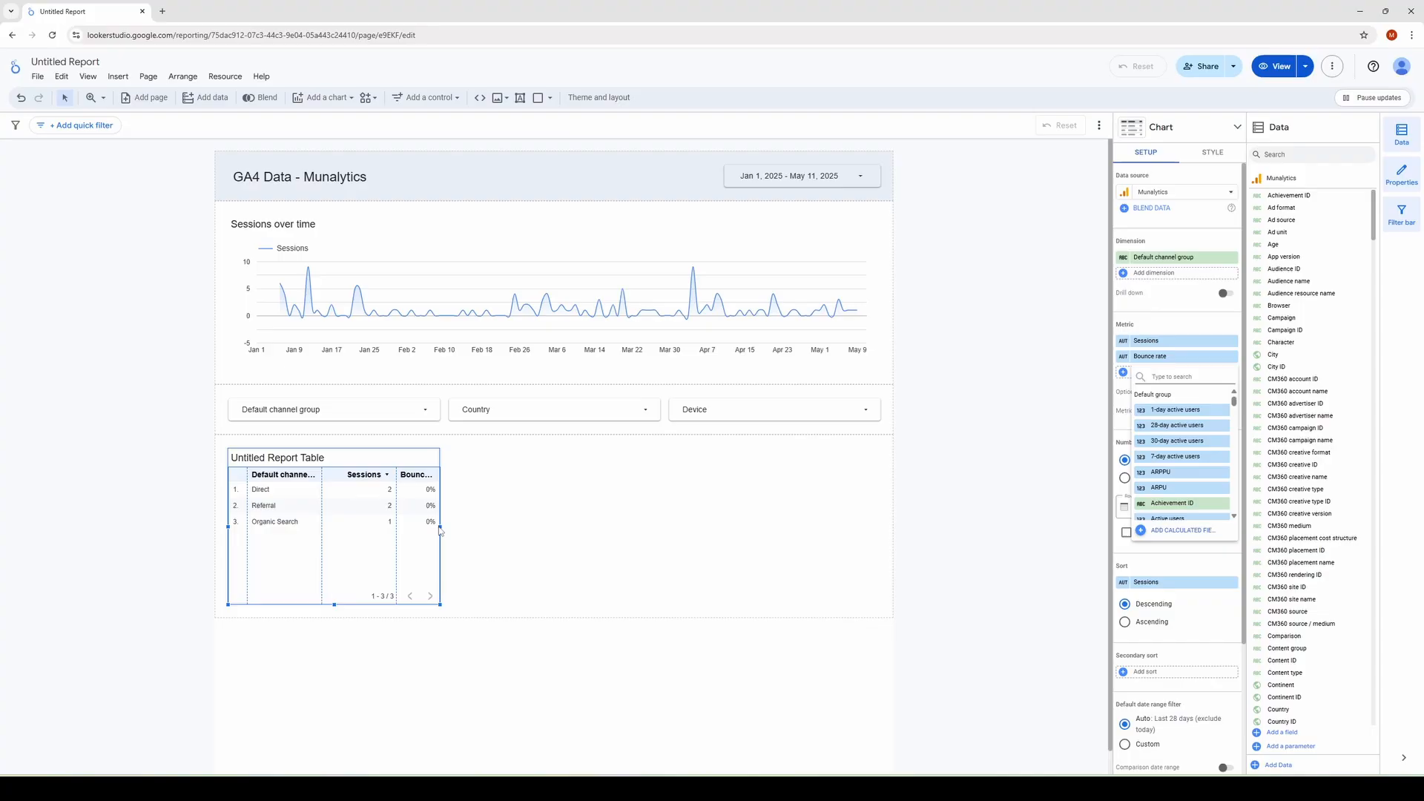
pyautogui.click(441, 531)
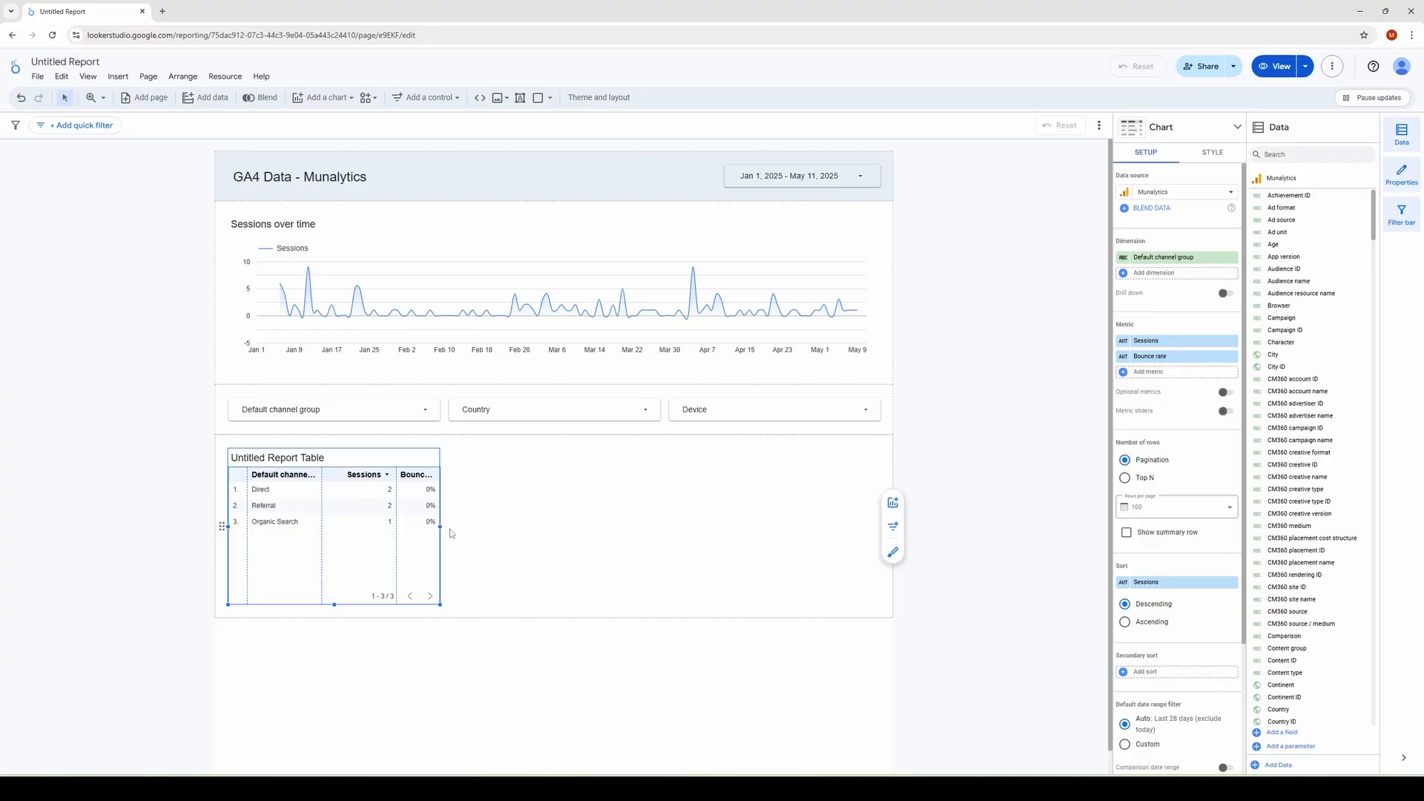
pyautogui.moveTo(439, 526); pyautogui.dragTo(872, 538)
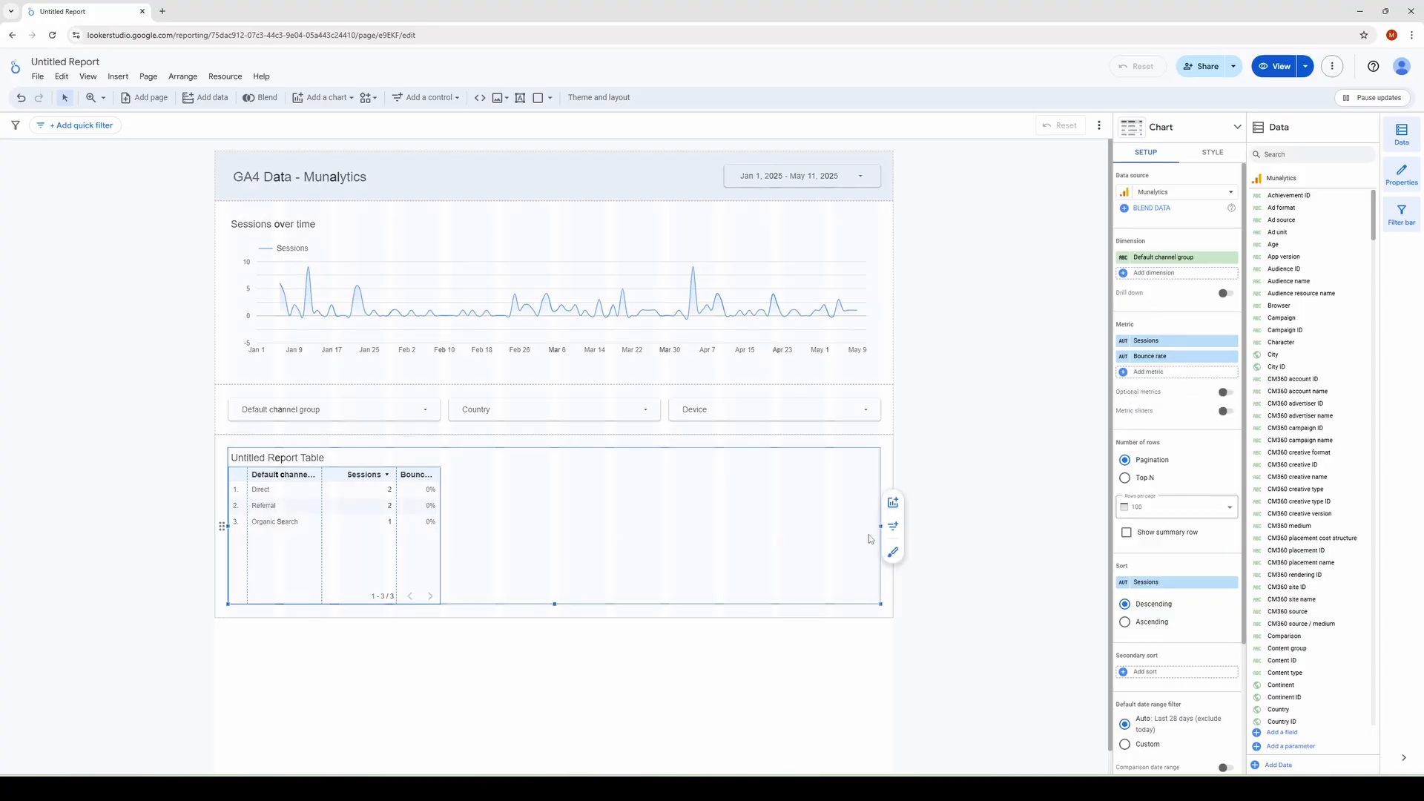
# - Add Events per session as a third table metric and change the table's dimension to Session default channel group
pyautogui.click(1163, 376)
pyautogui.write('Defa')
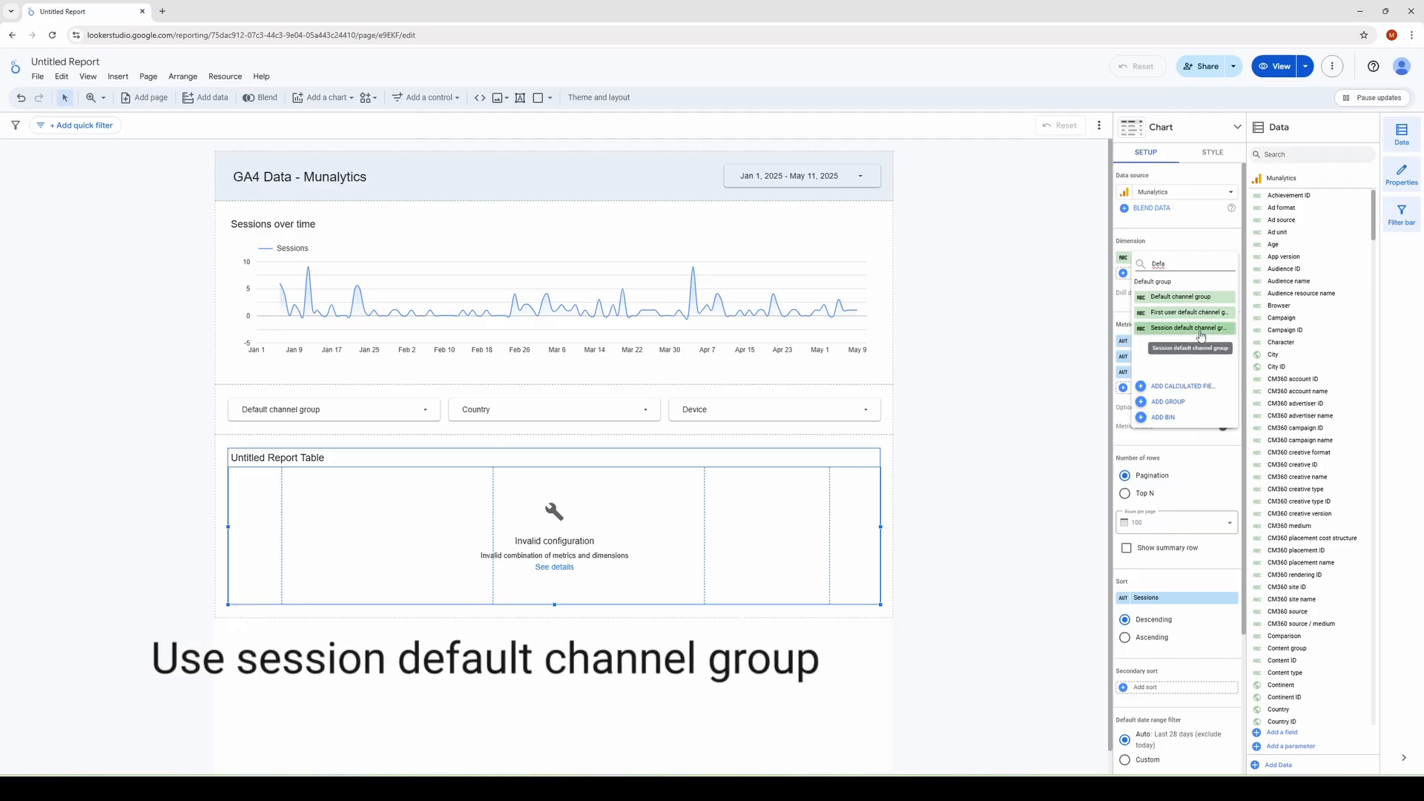
pyautogui.click(1200, 331)
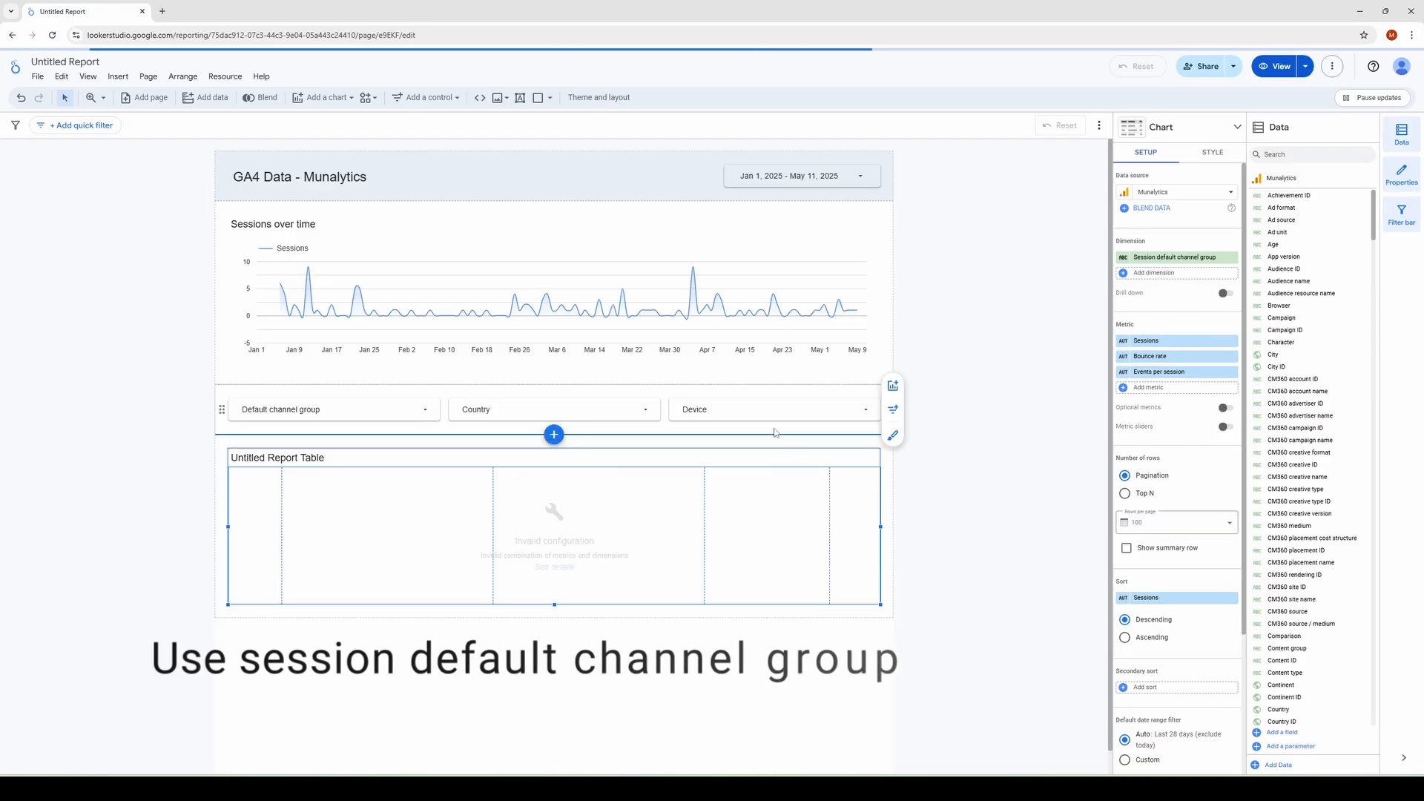
# - Change the control field of the Default channel group drop-down to Session default channel group
pyautogui.click(374, 417)
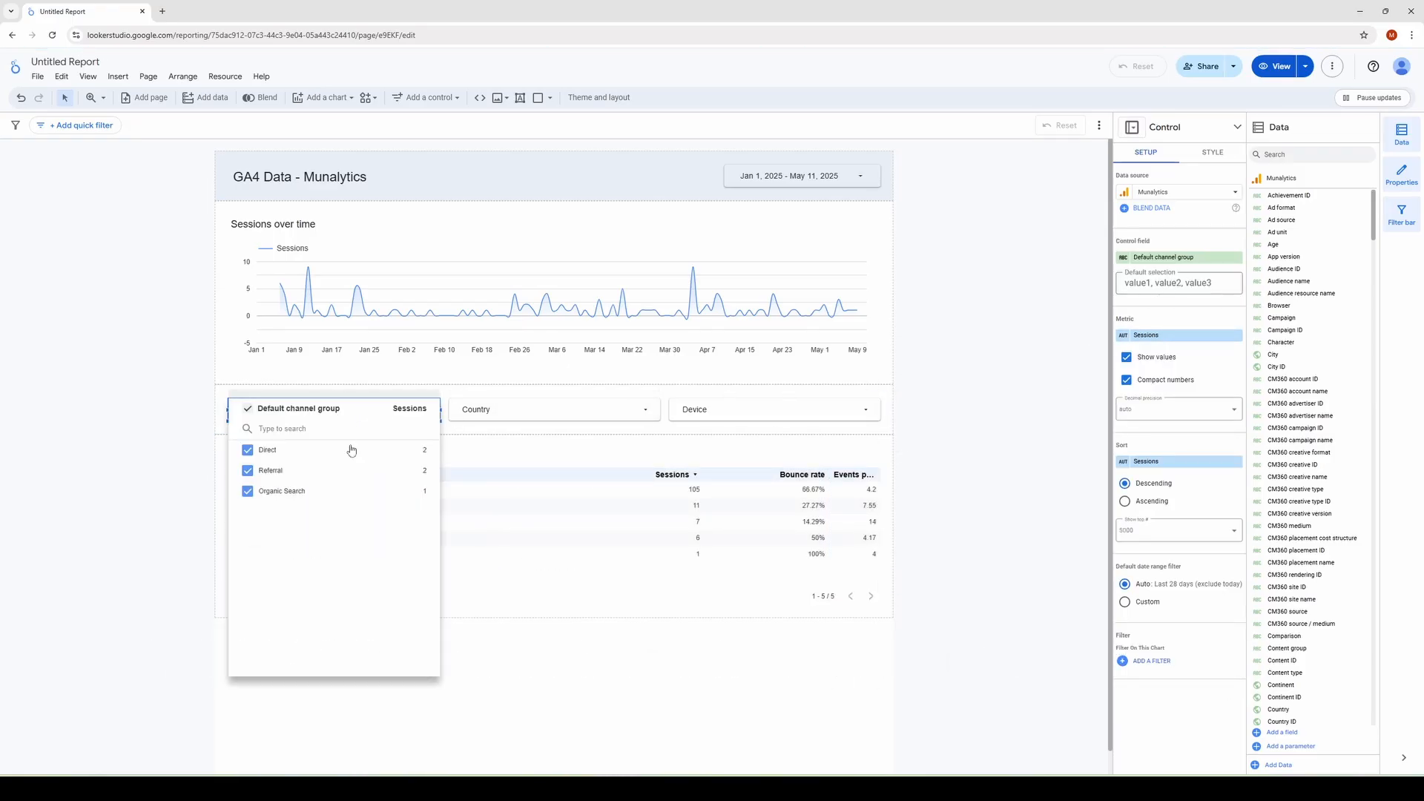
pyautogui.click(1185, 262)
pyautogui.click(1184, 261)
pyautogui.write('Sessio')
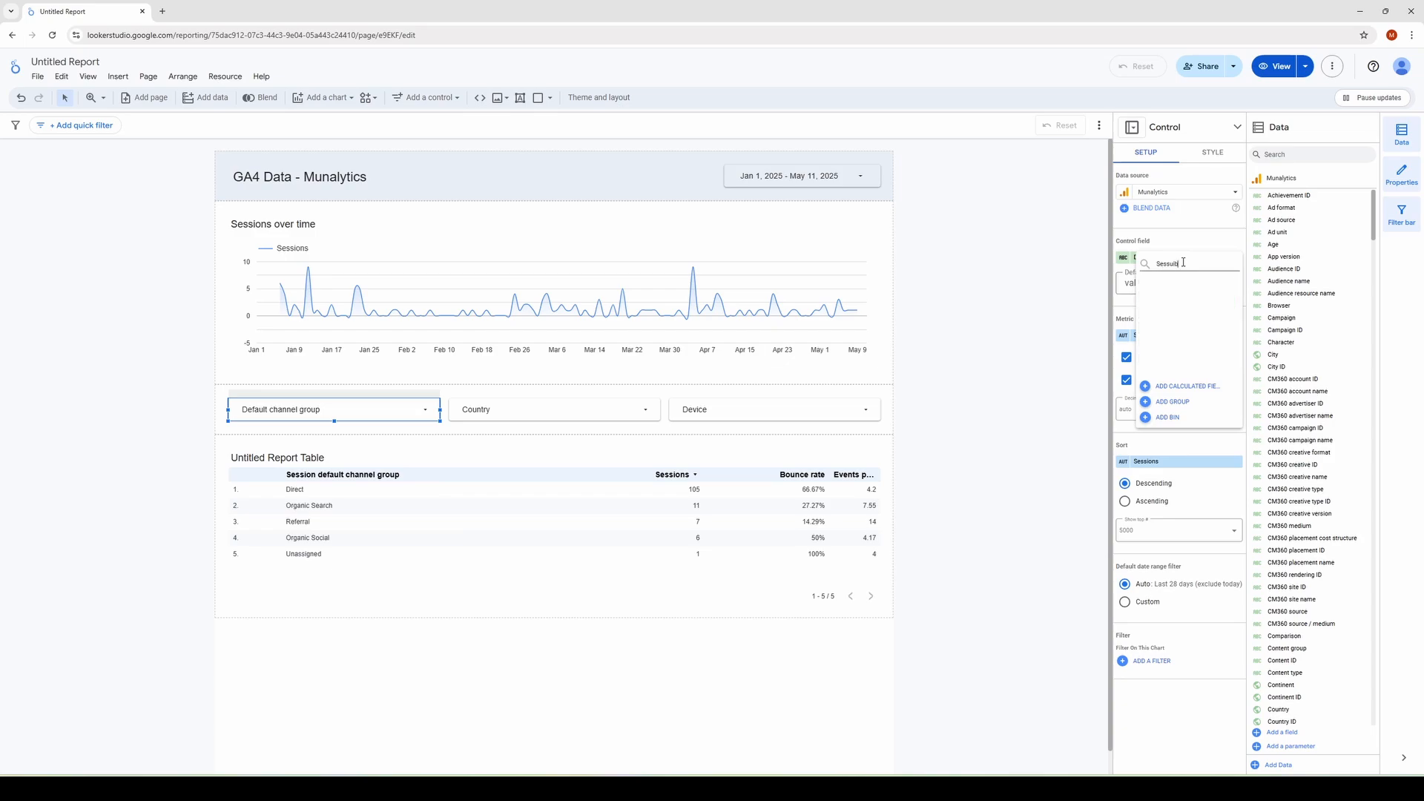
pyautogui.write('n Defau')
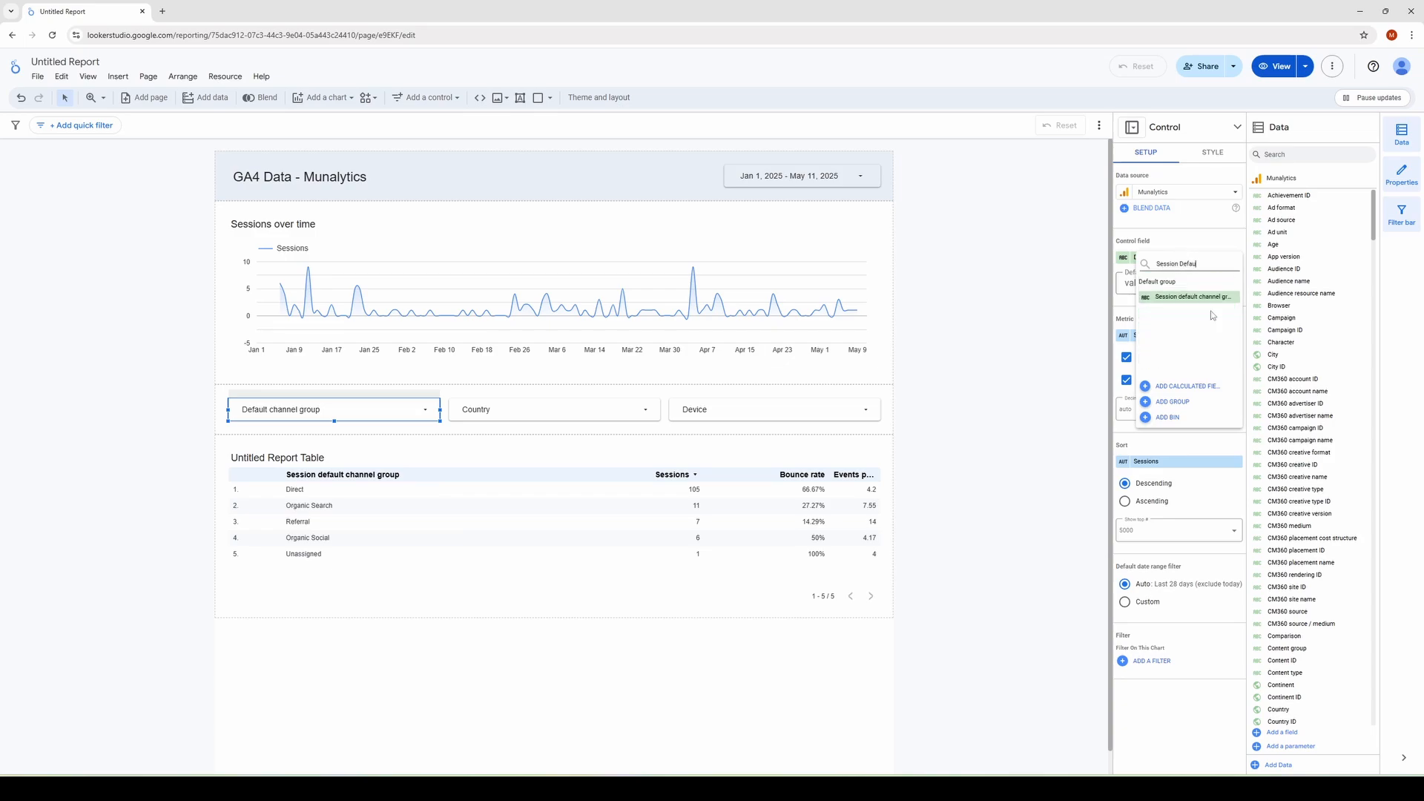
pyautogui.click(1194, 297)
# - Add New users and Key events as further metrics to the channel table
pyautogui.click(660, 519)
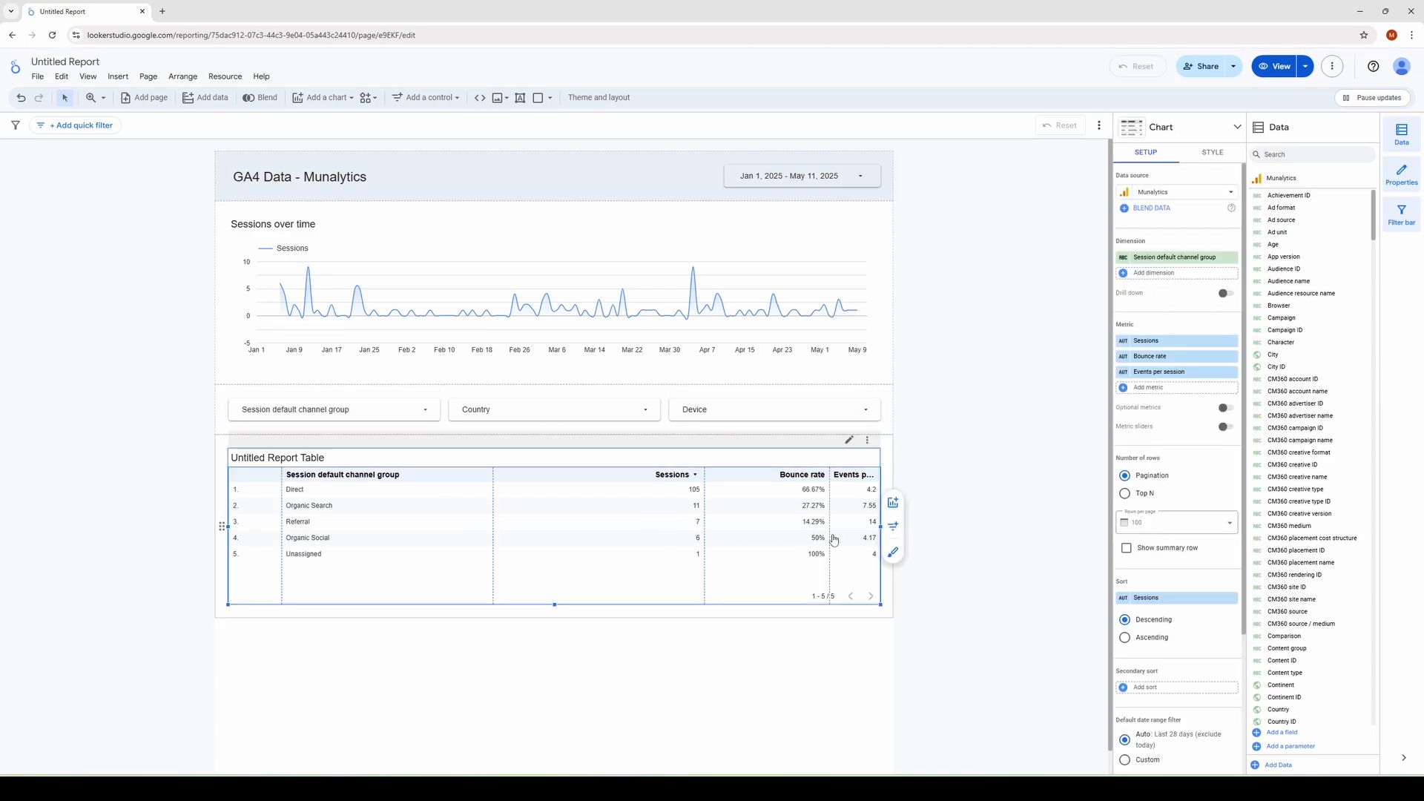
pyautogui.click(1163, 397)
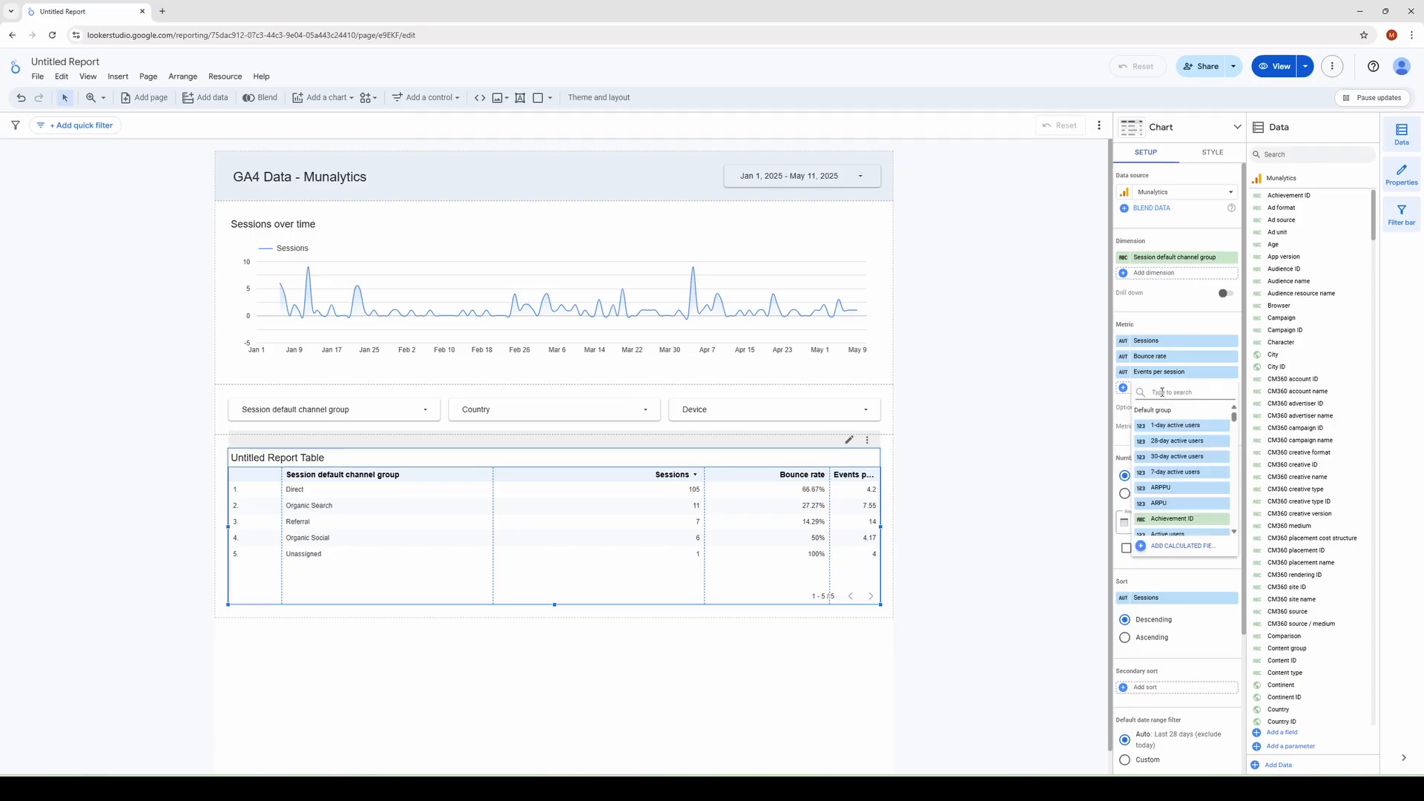
pyautogui.write('Activ')
pyautogui.press('BackSpace')
pyautogui.press('BackSpace')
pyautogui.write('New')
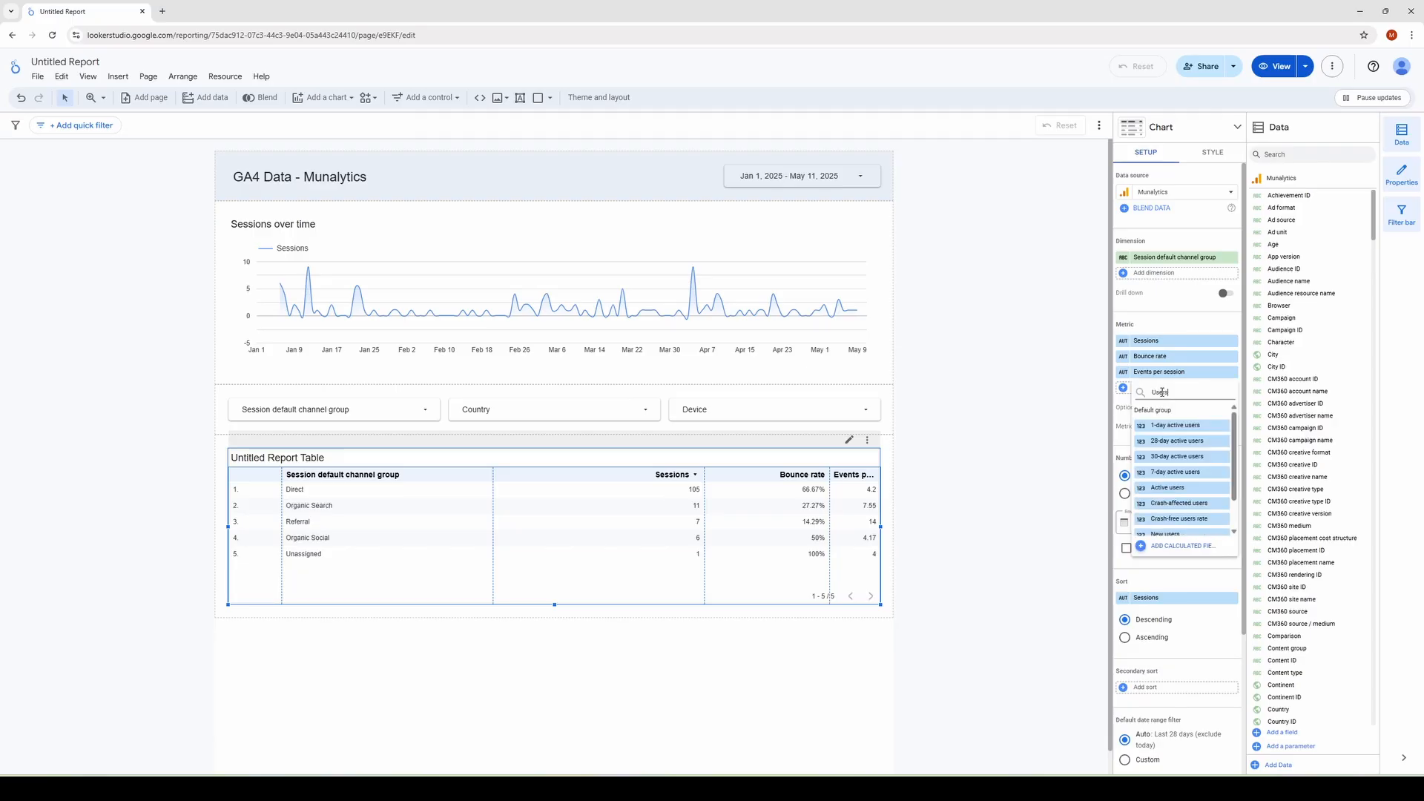
pyautogui.click(1163, 427)
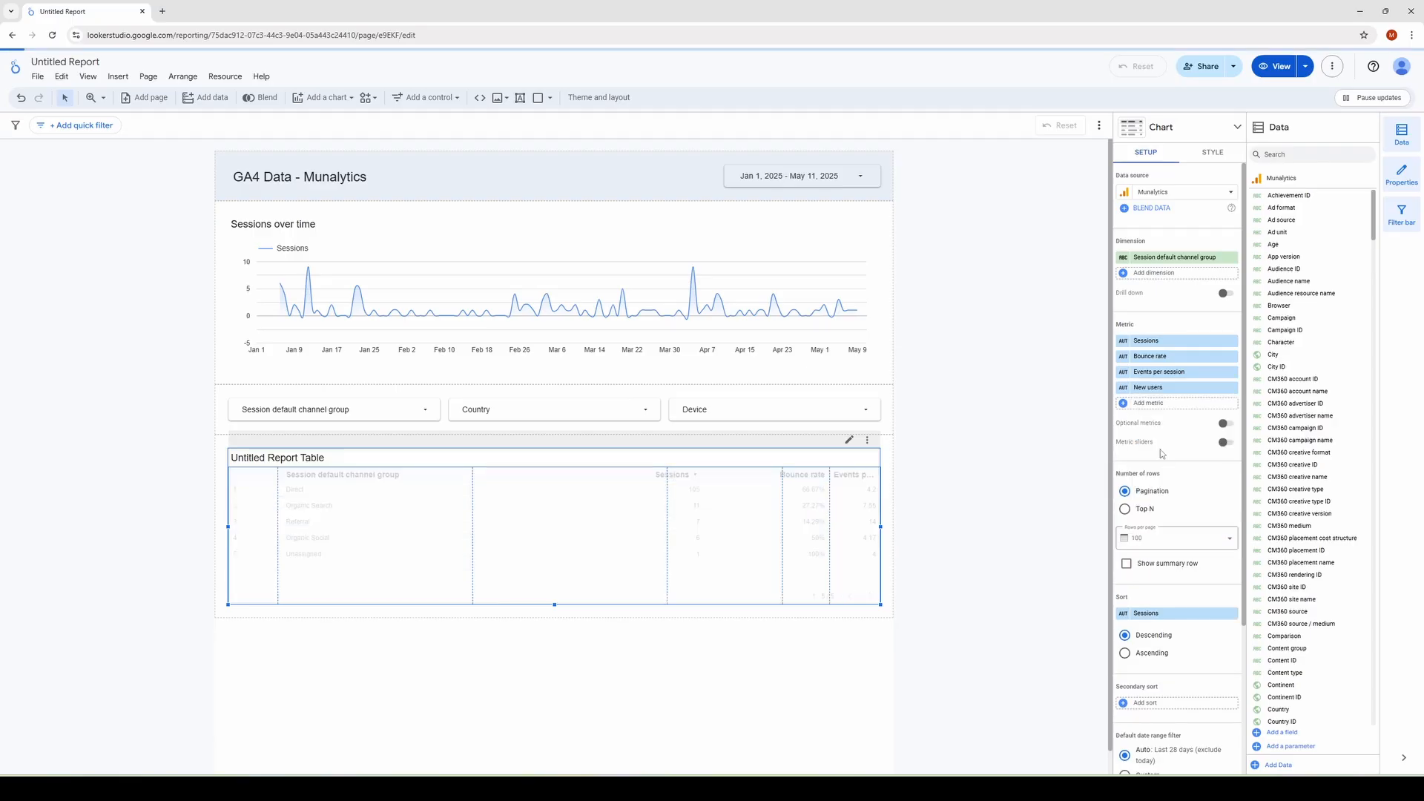
pyautogui.click(1155, 403)
pyautogui.write('Key Event')
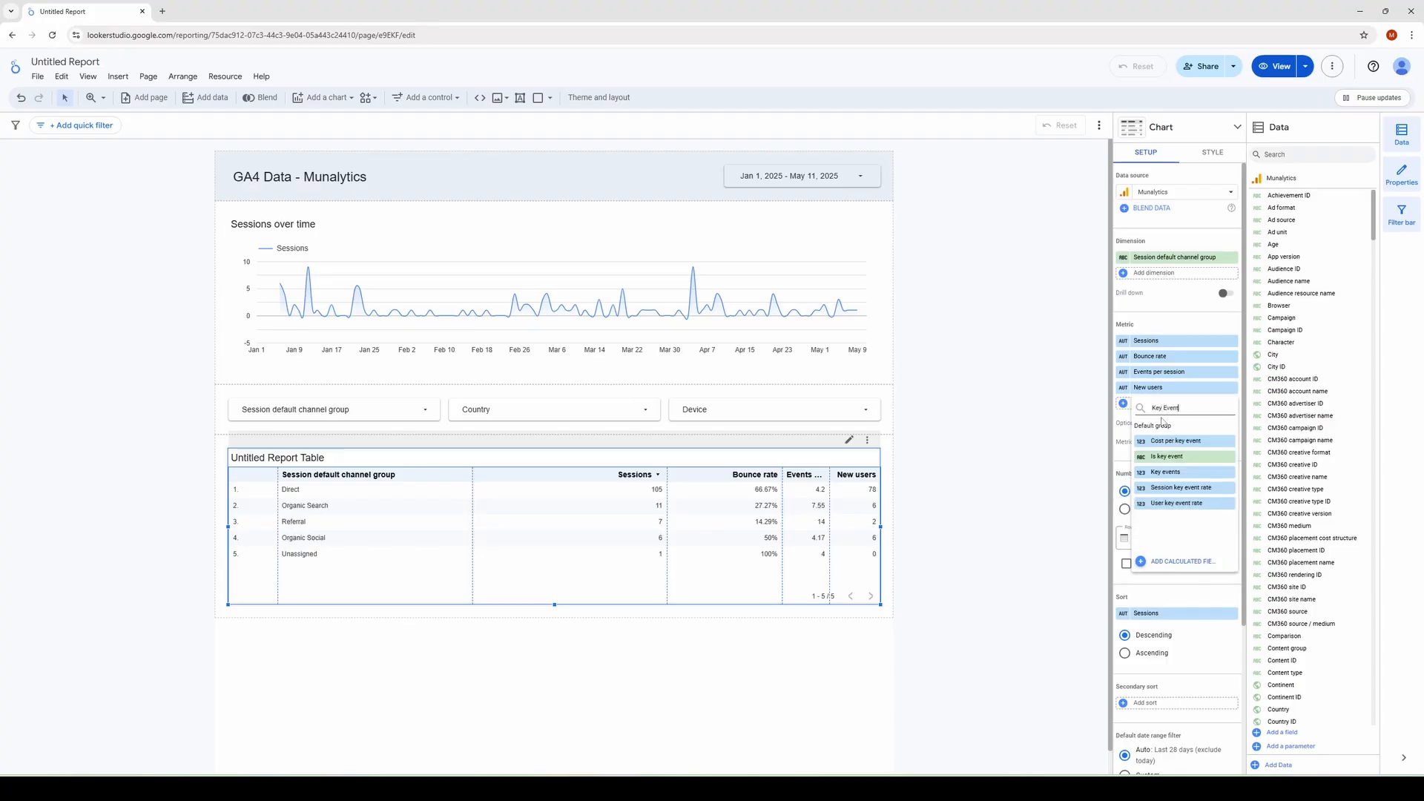
pyautogui.click(1165, 472)
# - Add Session key event rate as the last metric of the channel table
pyautogui.click(1156, 419)
pyautogui.write('Sess')
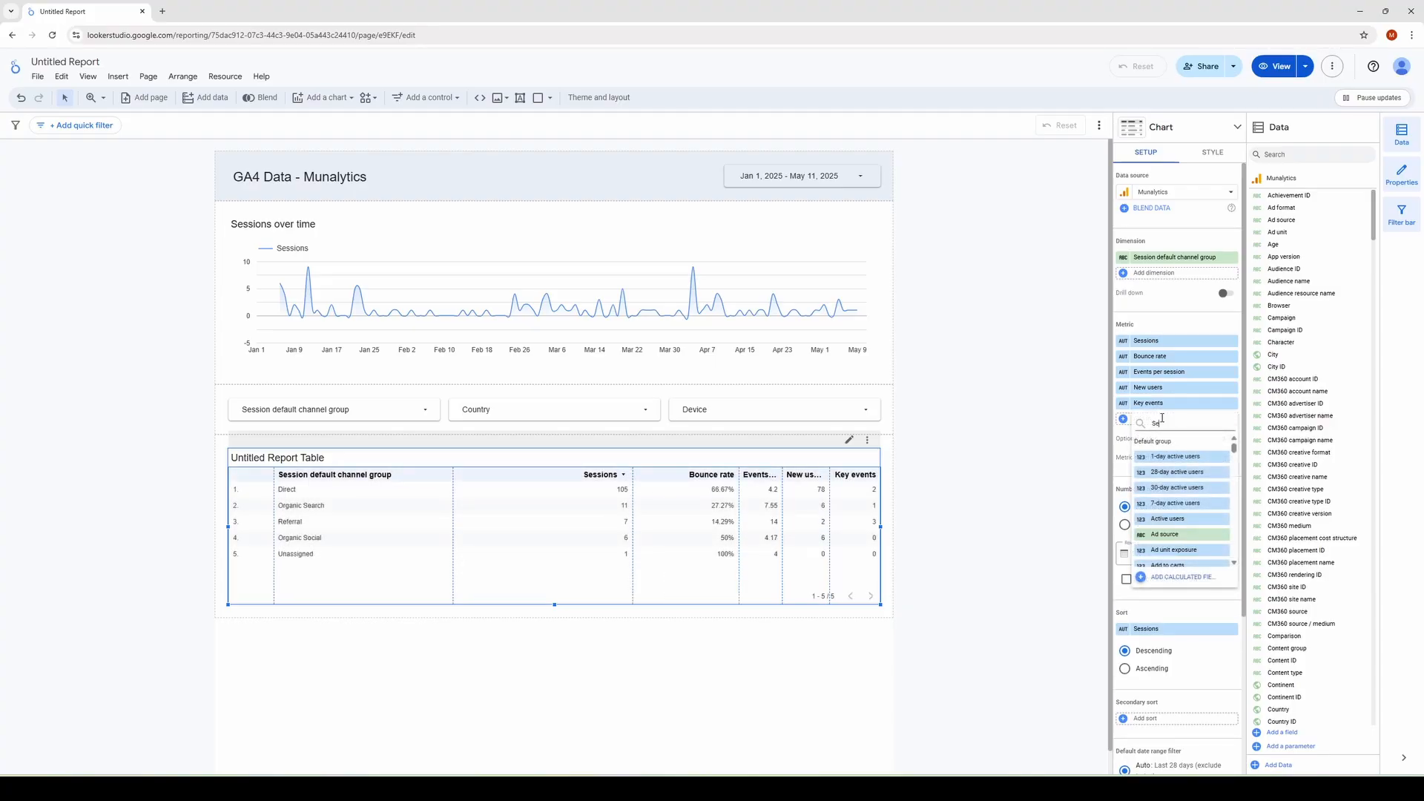
pyautogui.press('Down')
pyautogui.press('Down')
pyautogui.press('Down')
pyautogui.press('Down')
pyautogui.press('Down')
pyautogui.press('Down')
pyautogui.press('Down')
pyautogui.press('Down')
pyautogui.press('Down')
pyautogui.press('Down')
pyautogui.press('Down')
pyautogui.press('Down')
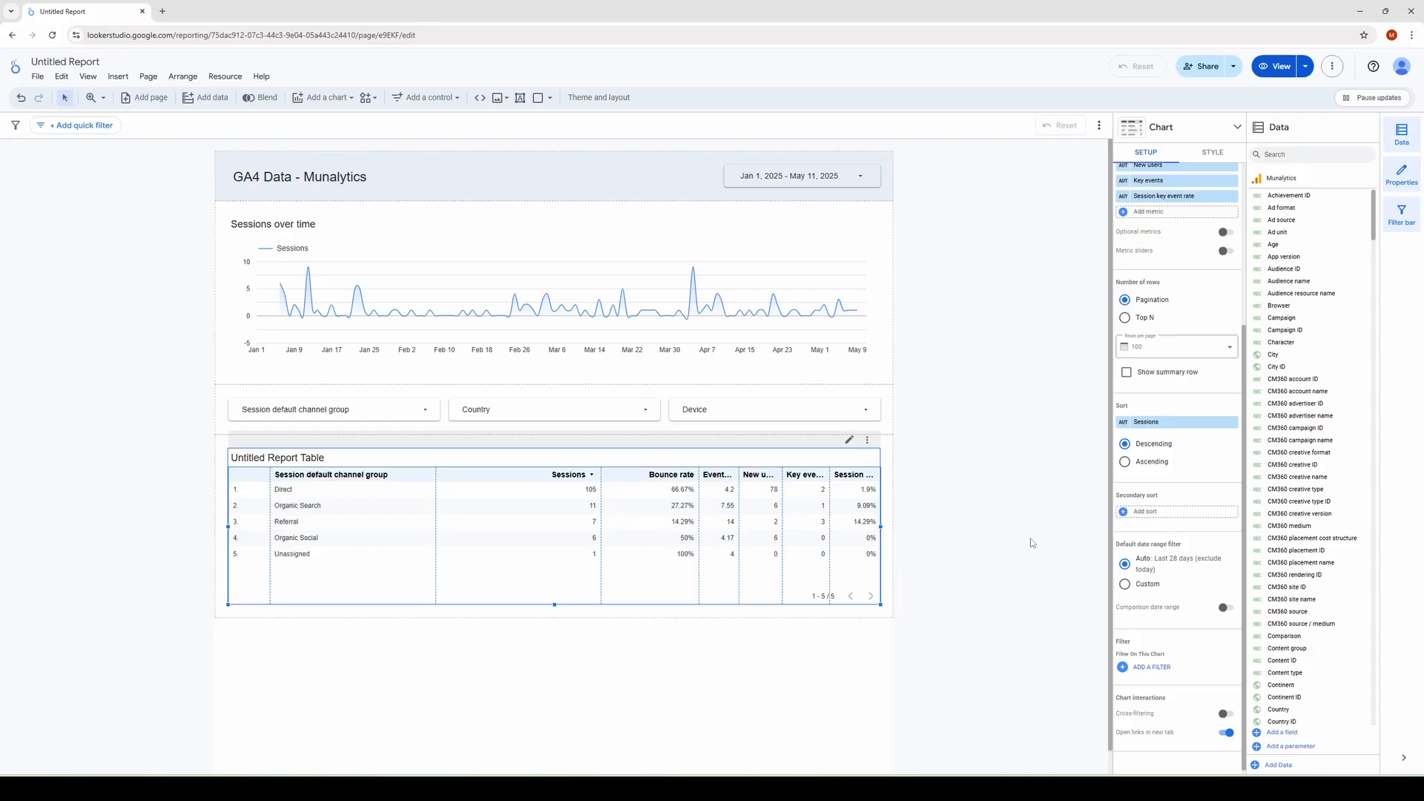
# - Try 1, 5 and 10 rows per page for the channel table's pagination
pyautogui.click(1155, 348)
pyautogui.scroll(1, 1177, 395)
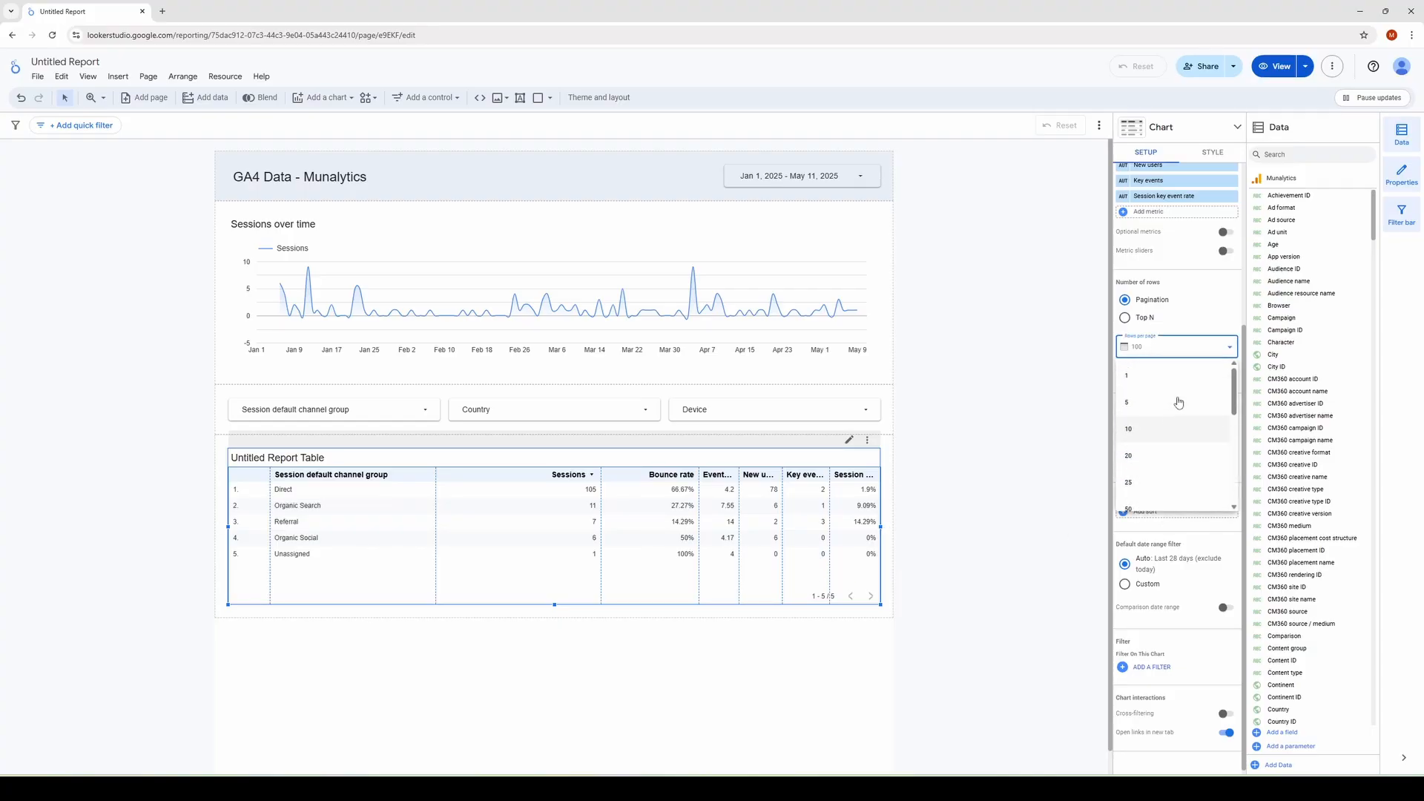
pyautogui.click(1171, 384)
pyautogui.click(1179, 352)
pyautogui.click(1181, 404)
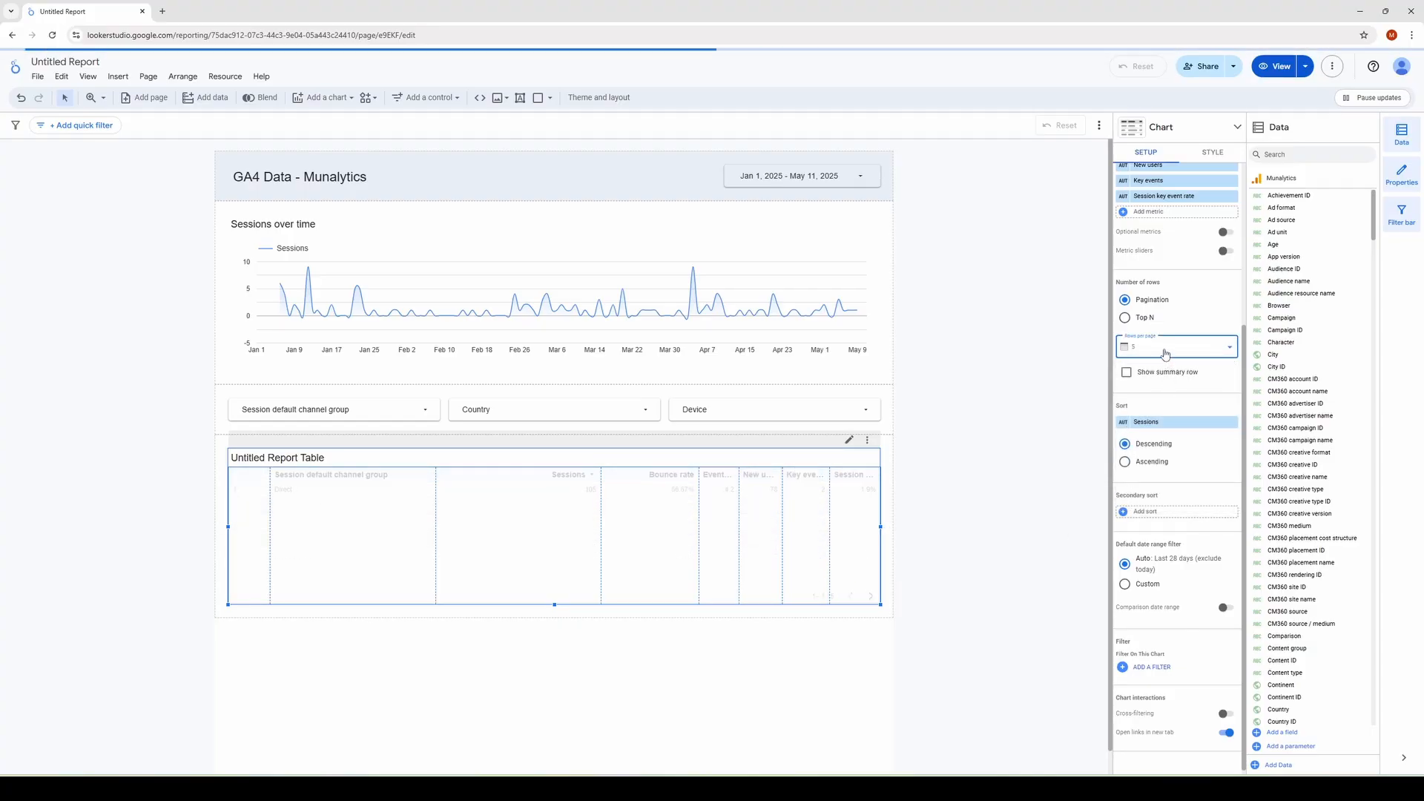
pyautogui.click(1166, 350)
pyautogui.click(1170, 429)
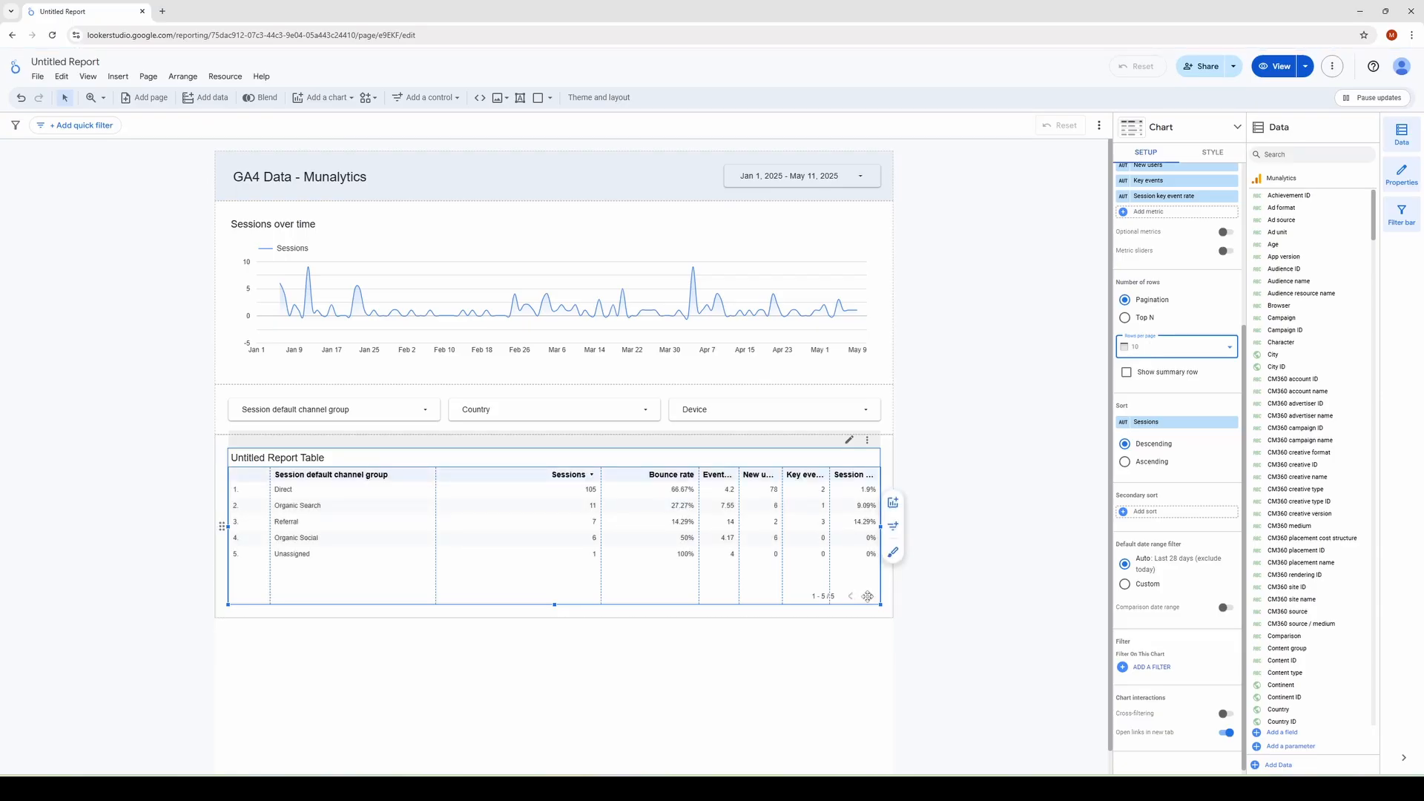
# - Try the table with 1 row per page, going to its second page and back to the first
pyautogui.click(1167, 349)
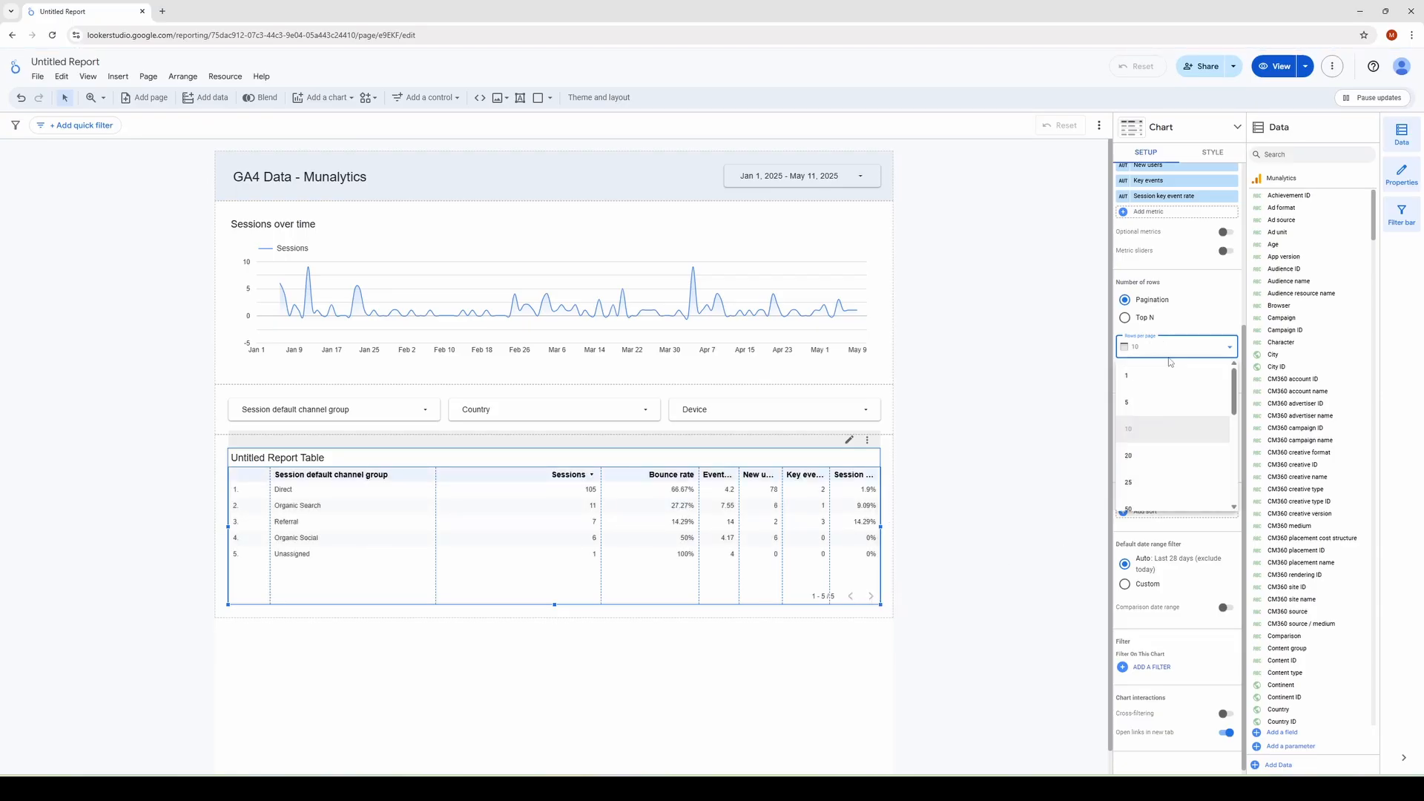
pyautogui.click(1165, 385)
pyautogui.click(871, 598)
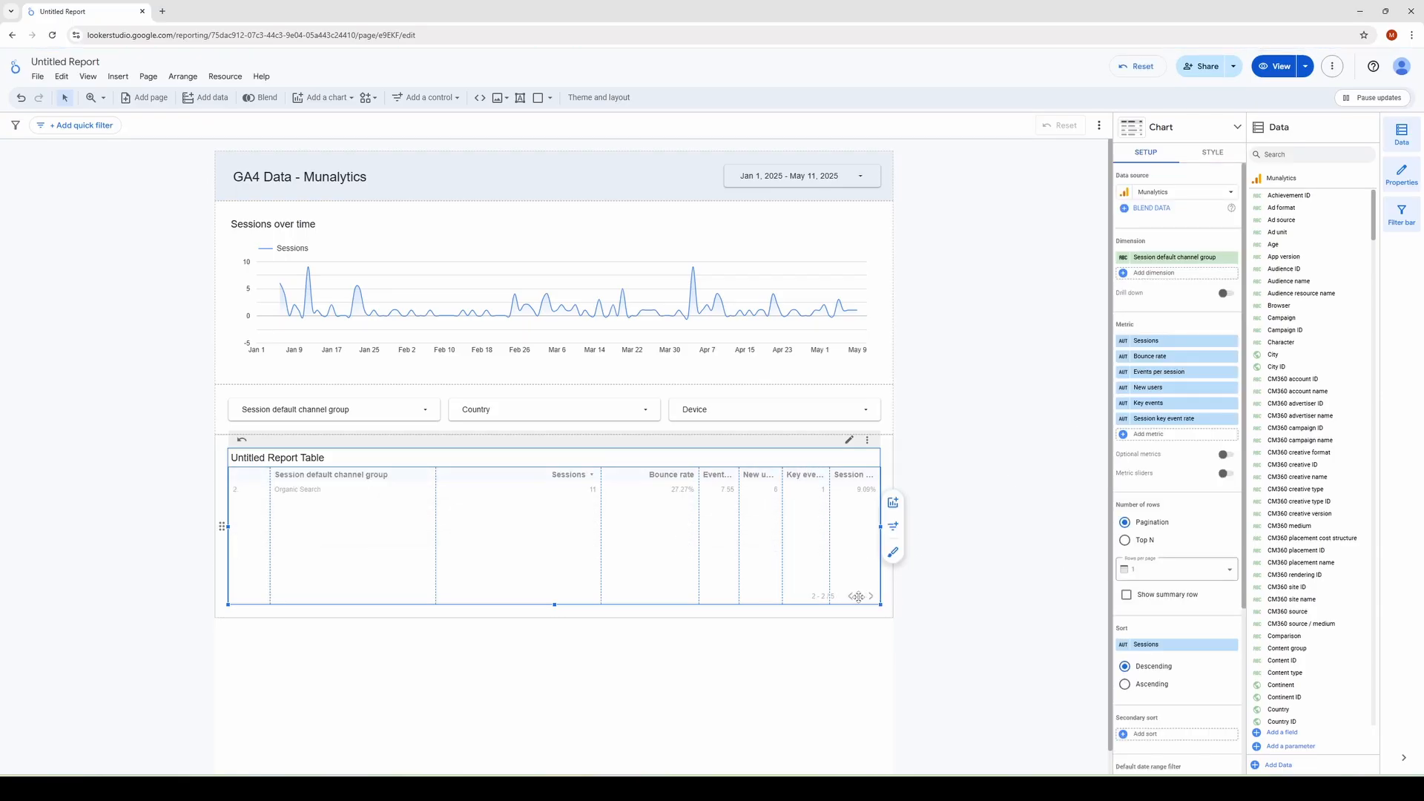
pyautogui.click(852, 598)
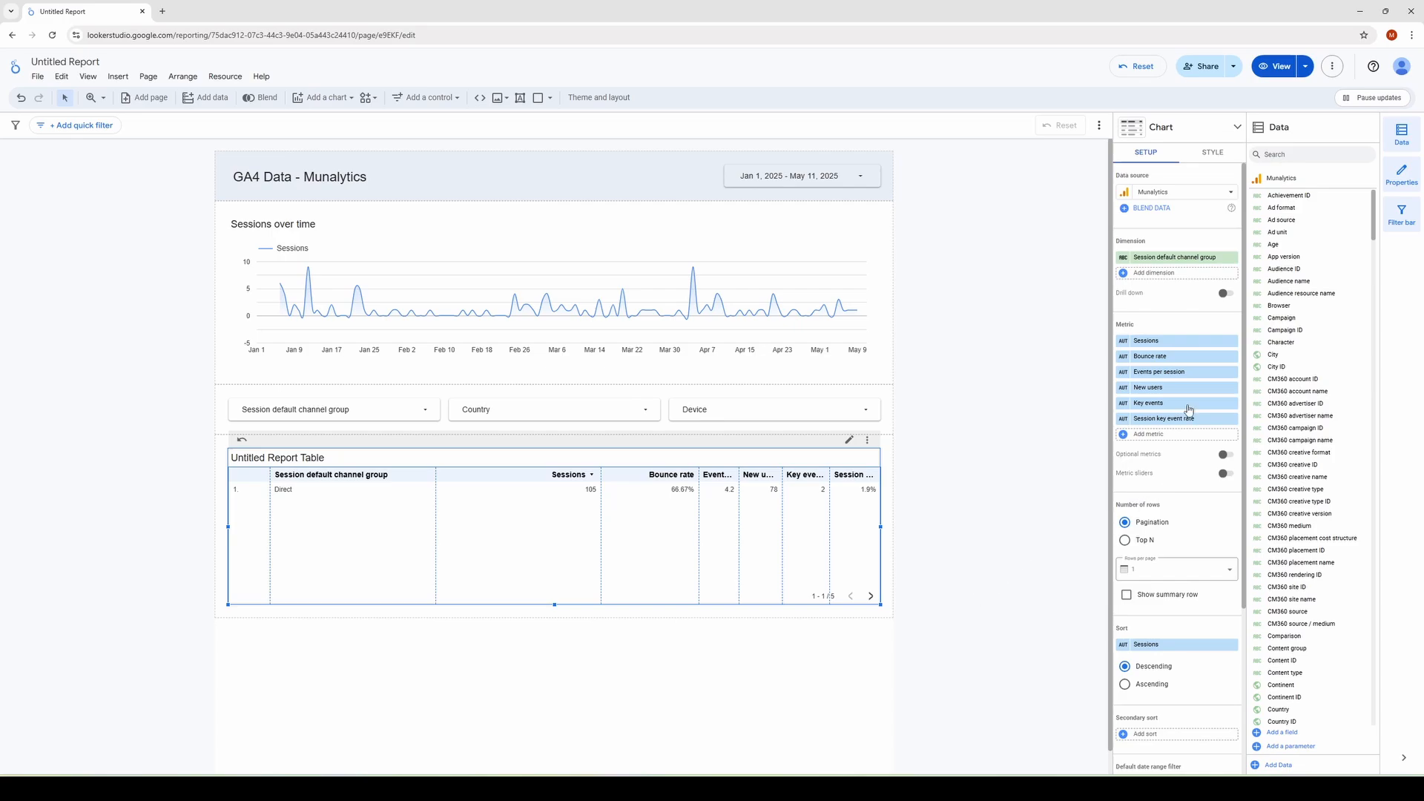
# - Show the summary row in the channel table and set its pagination to 5 rows per page
pyautogui.scroll(-1, 1172, 505)
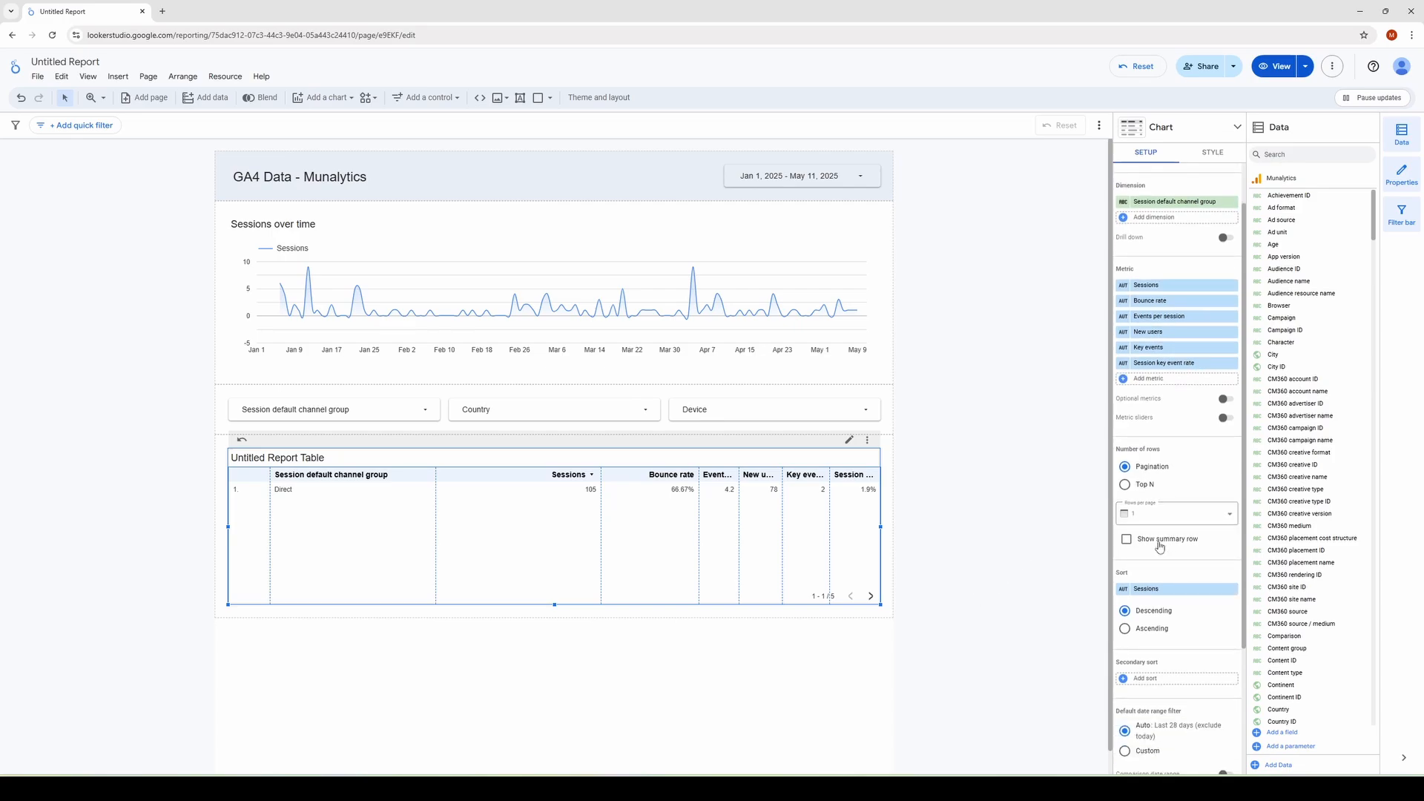
pyautogui.click(1160, 541)
pyautogui.click(1180, 495)
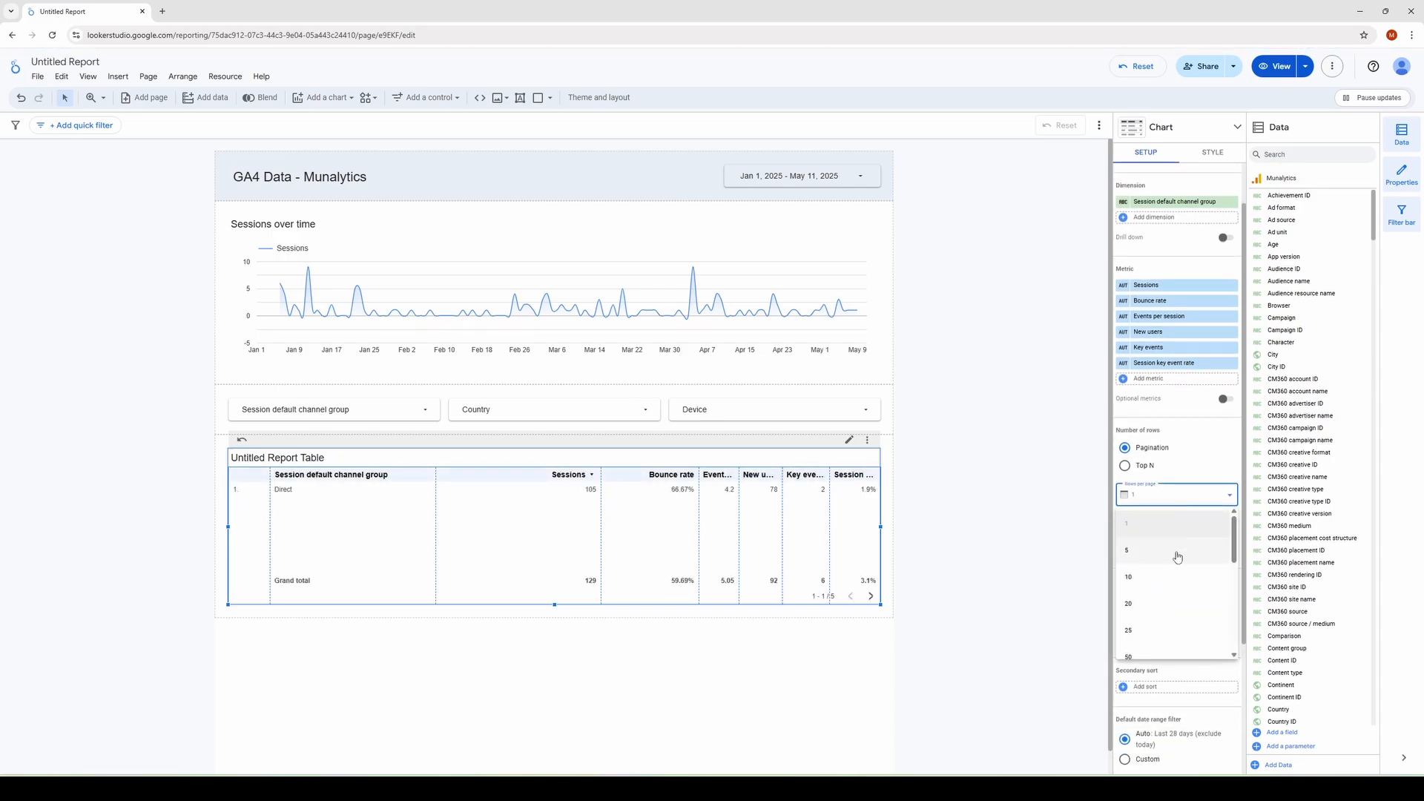
pyautogui.click(1175, 559)
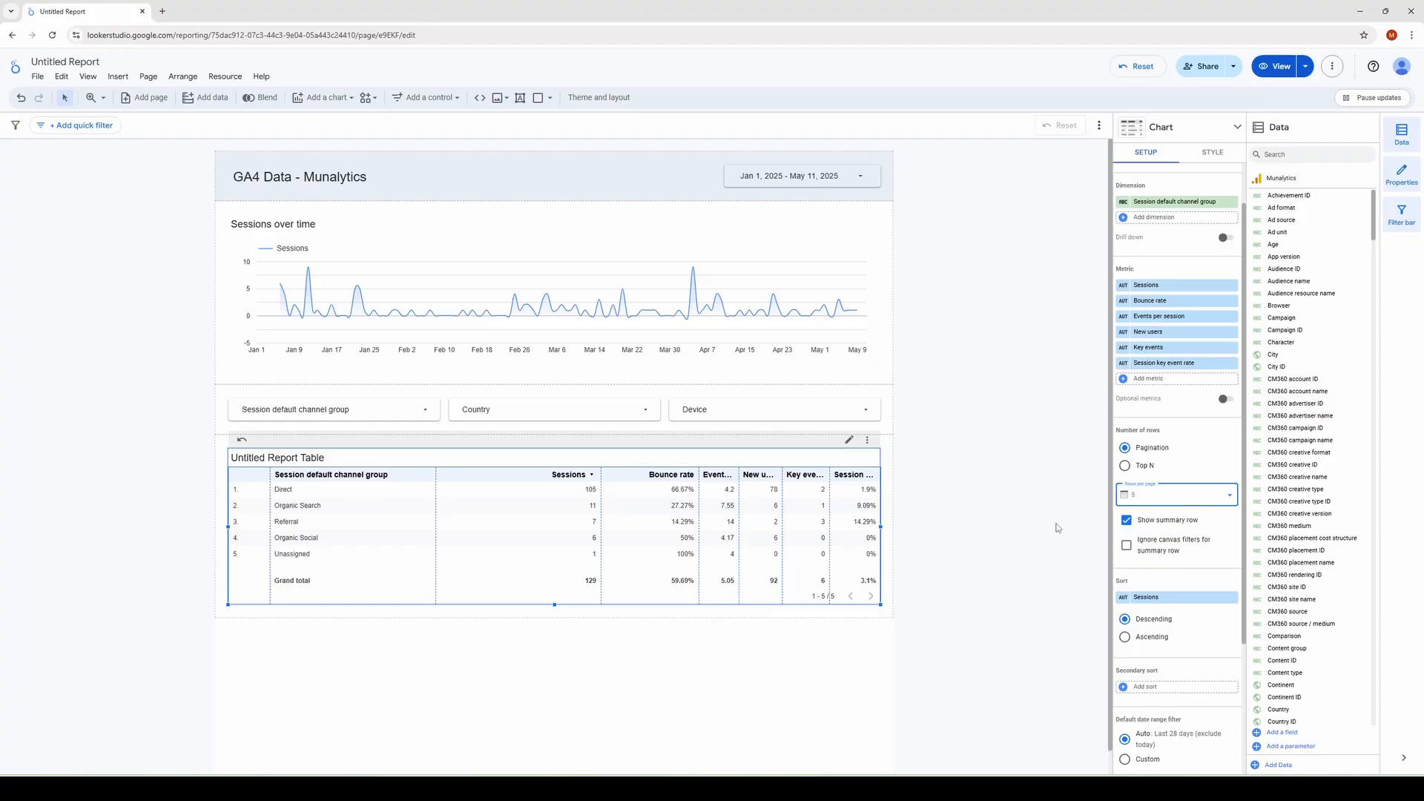
# - Change the channel table's primary sort field to Key events, keeping descending order
pyautogui.scroll(-1, 1200, 470)
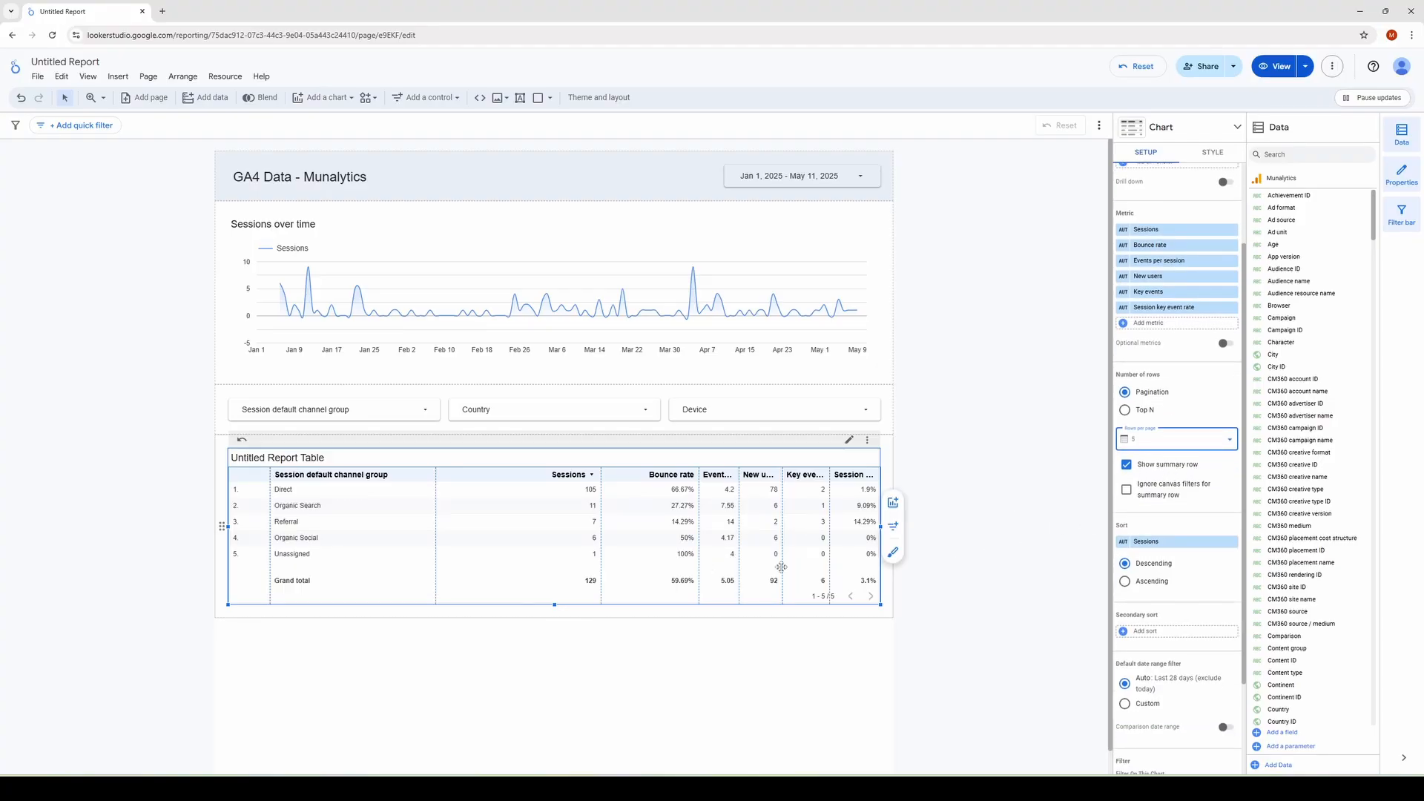
pyautogui.scroll(2, 1186, 442)
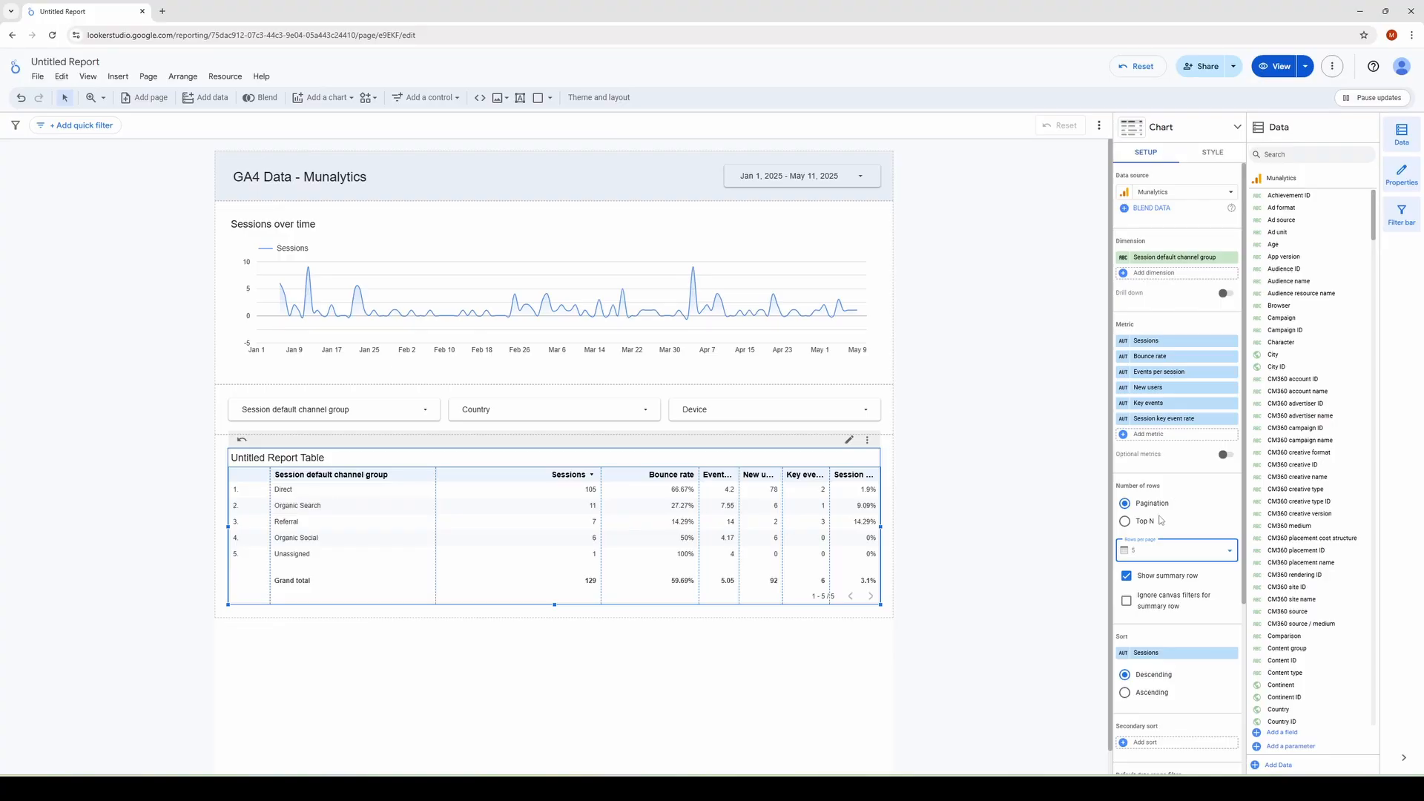
pyautogui.scroll(-3, 1162, 517)
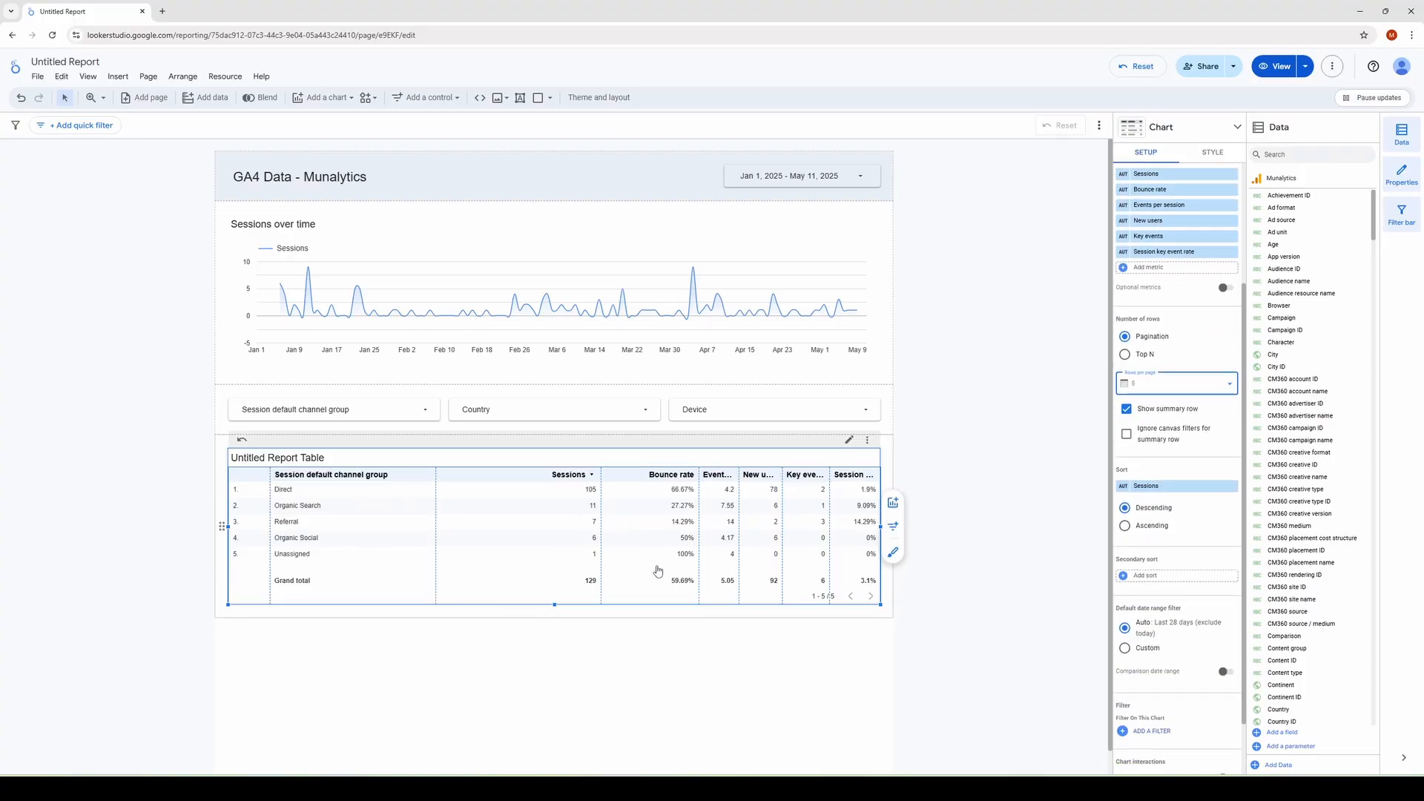
pyautogui.scroll(-1, 1127, 472)
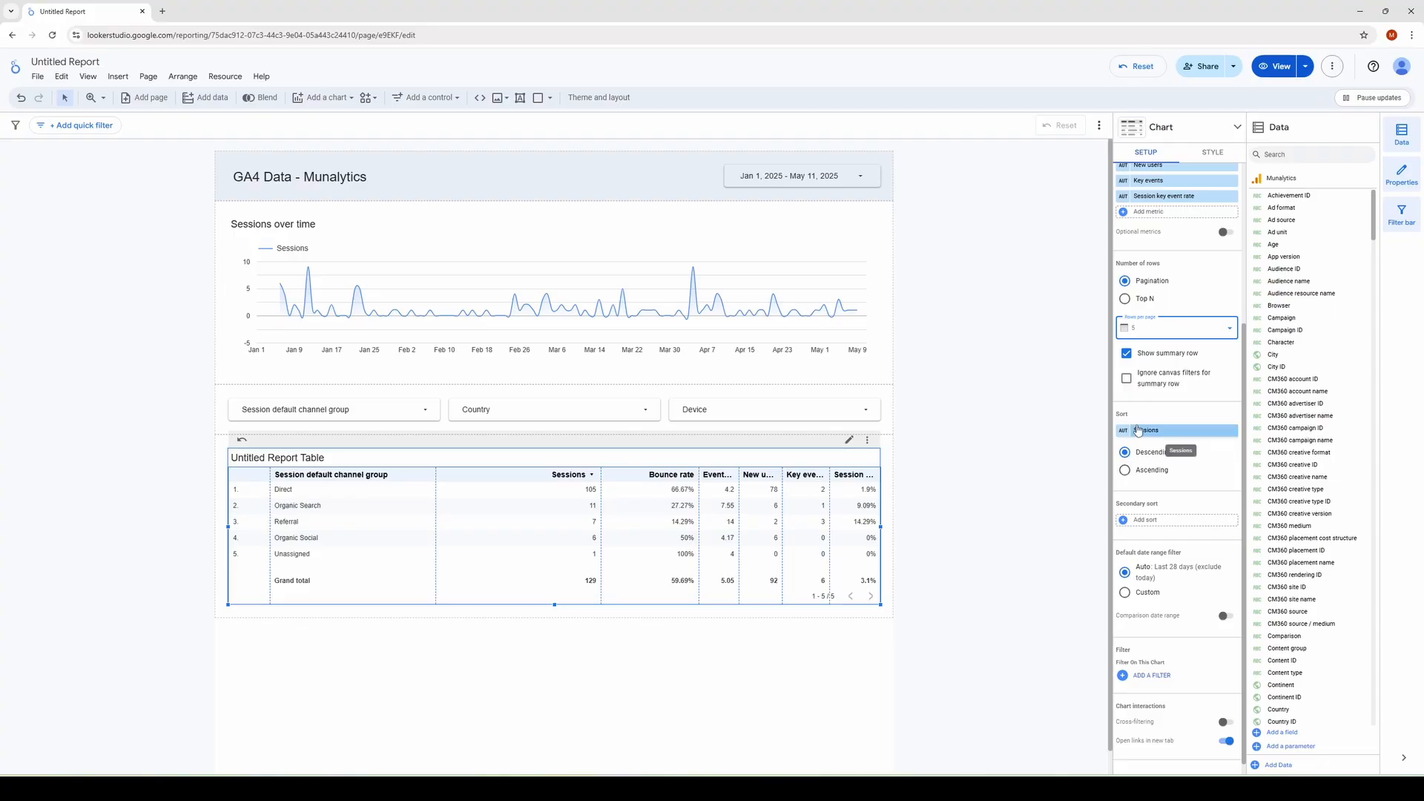
pyautogui.click(1179, 430)
pyautogui.write('Key')
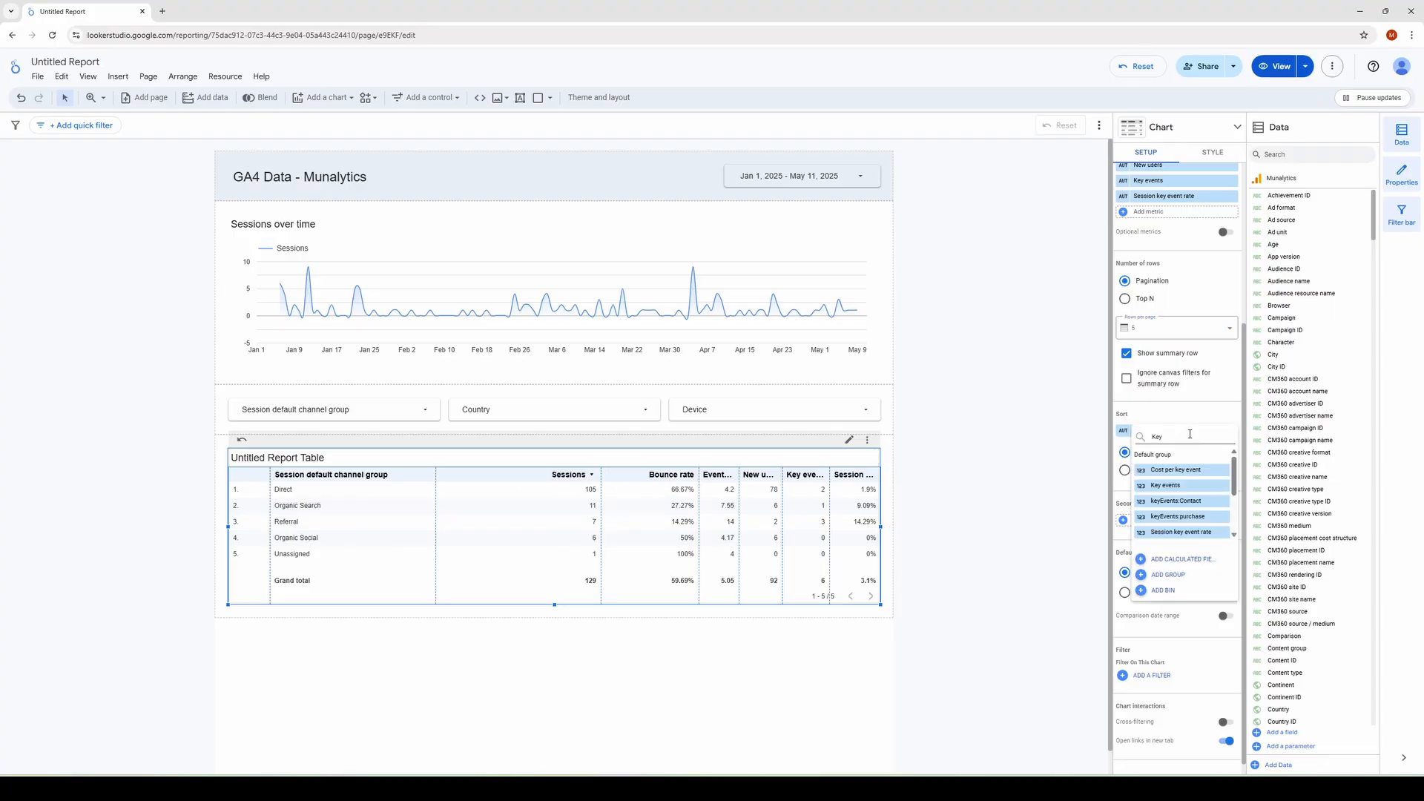
pyautogui.click(1179, 486)
# - Add Sessions as the channel table's secondary sort in descending order
pyautogui.scroll(-1, 1183, 493)
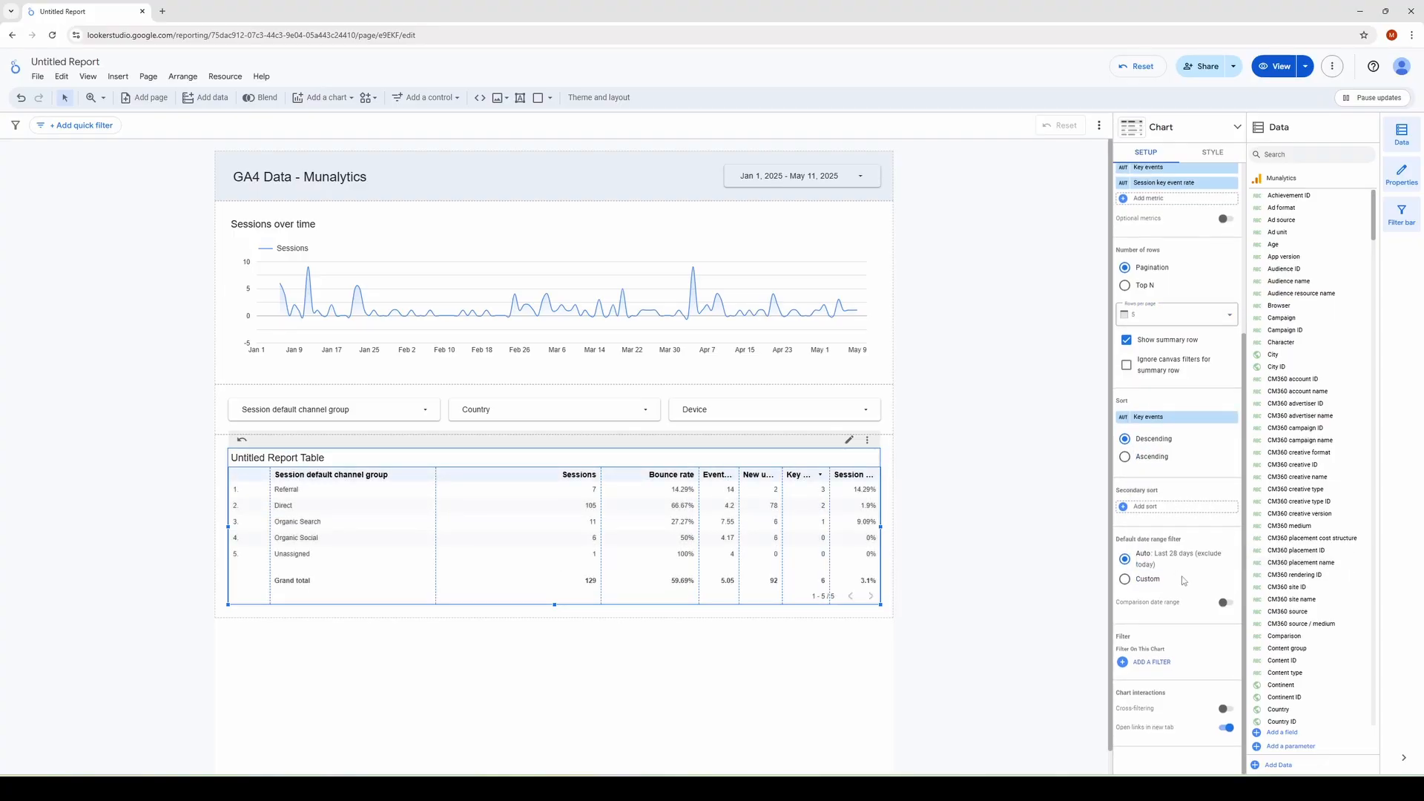
pyautogui.click(1158, 509)
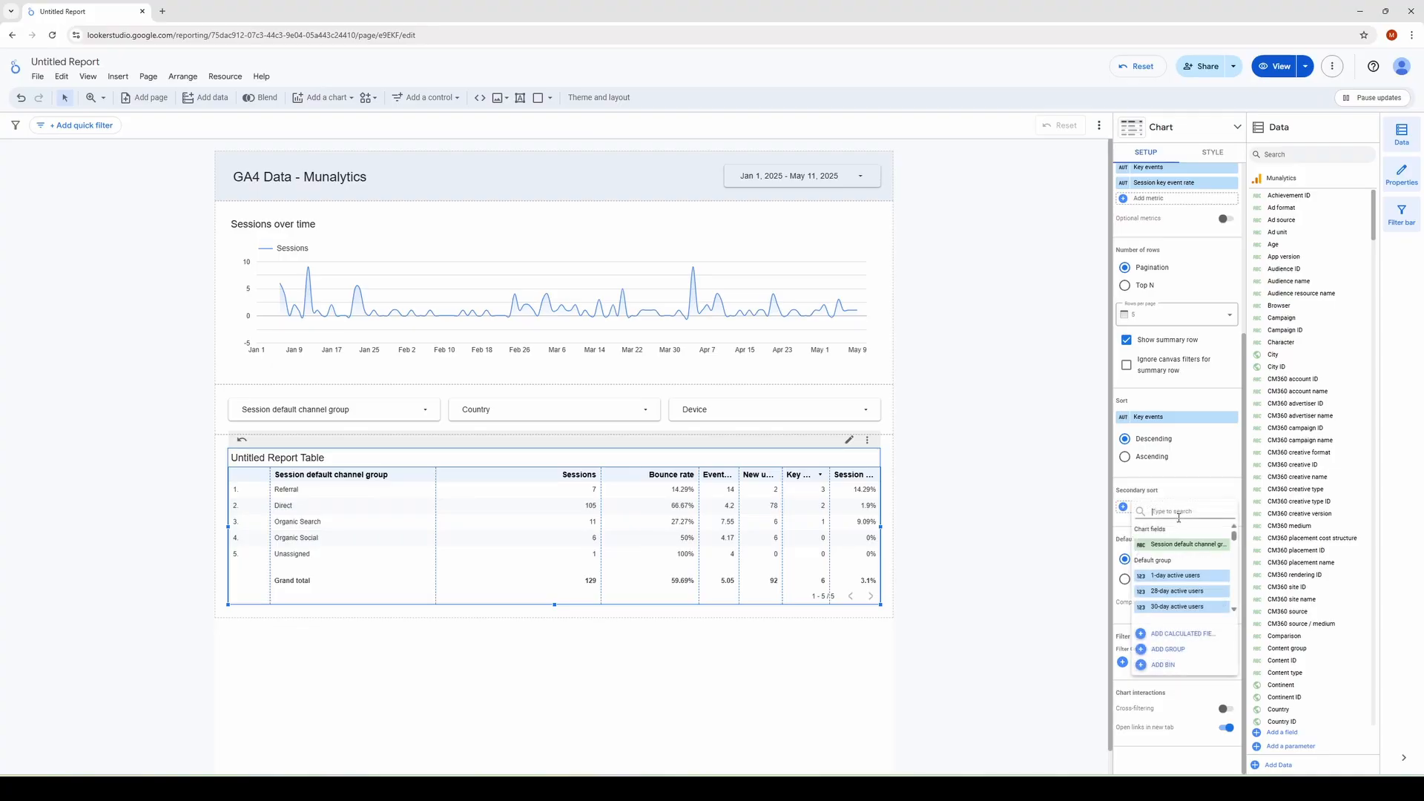
pyautogui.write('Sessions')
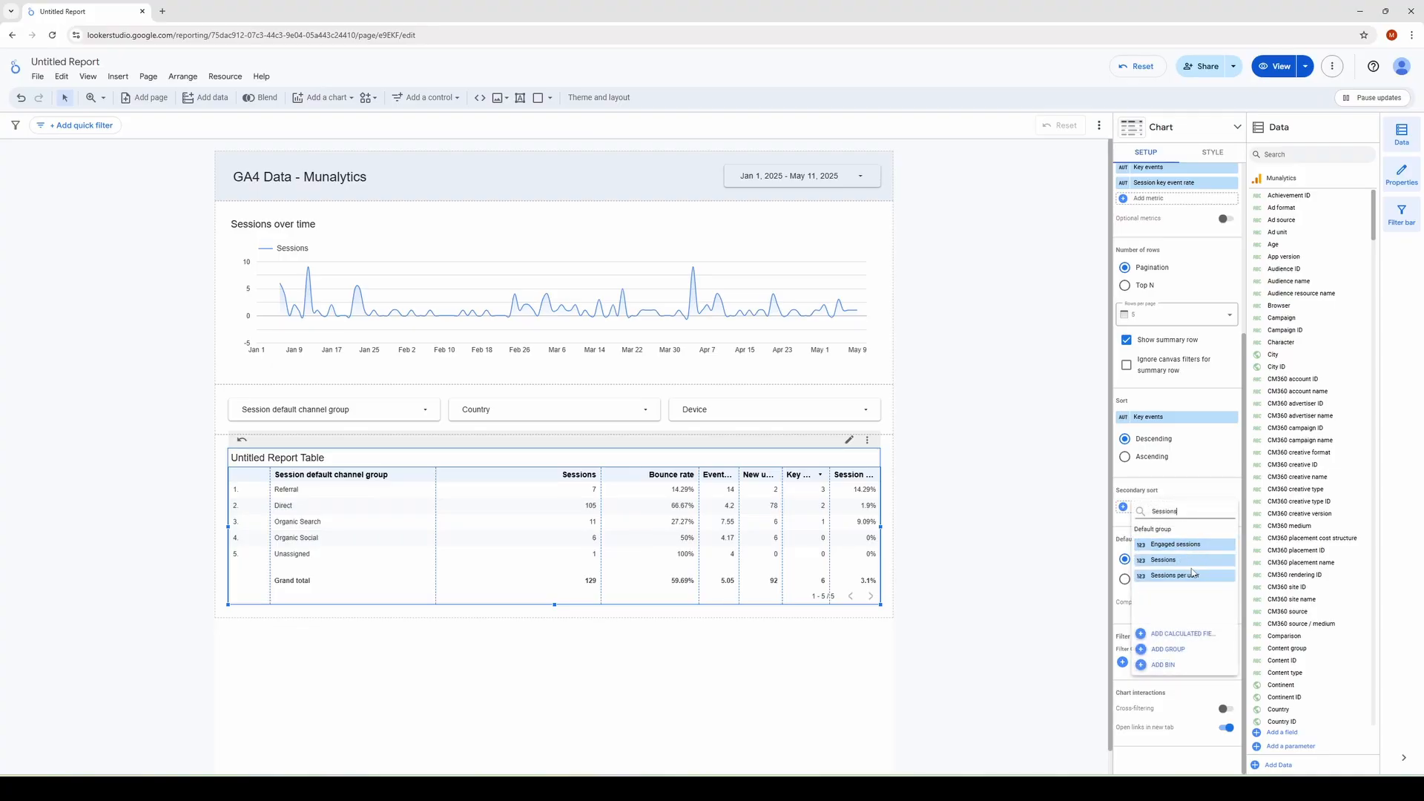
pyautogui.click(1189, 564)
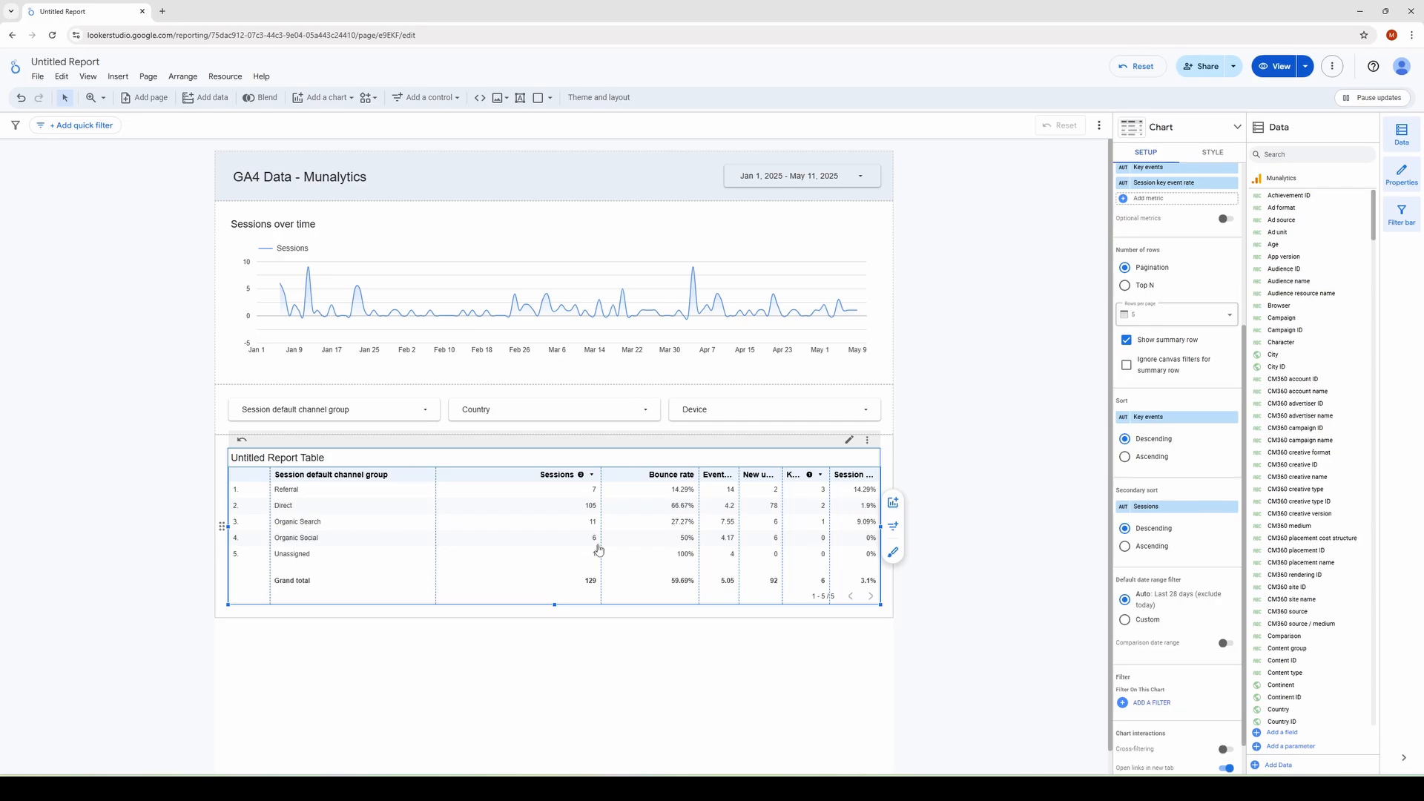
# - Replace the table's autogenerated title with "Channel Performance"
pyautogui.click(1213, 152)
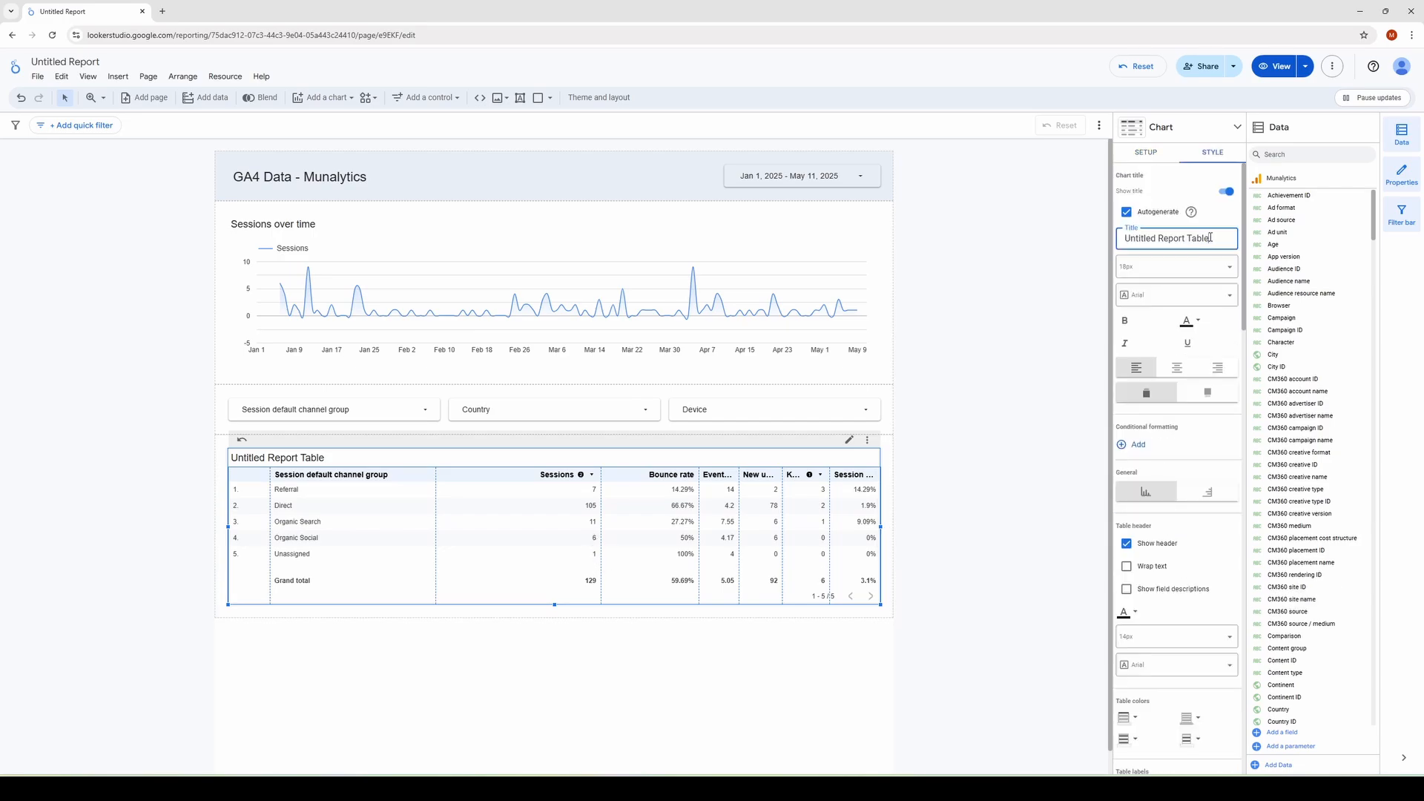
pyautogui.moveTo(1210, 238); pyautogui.dragTo(1124, 240)
pyautogui.write('Chanell')
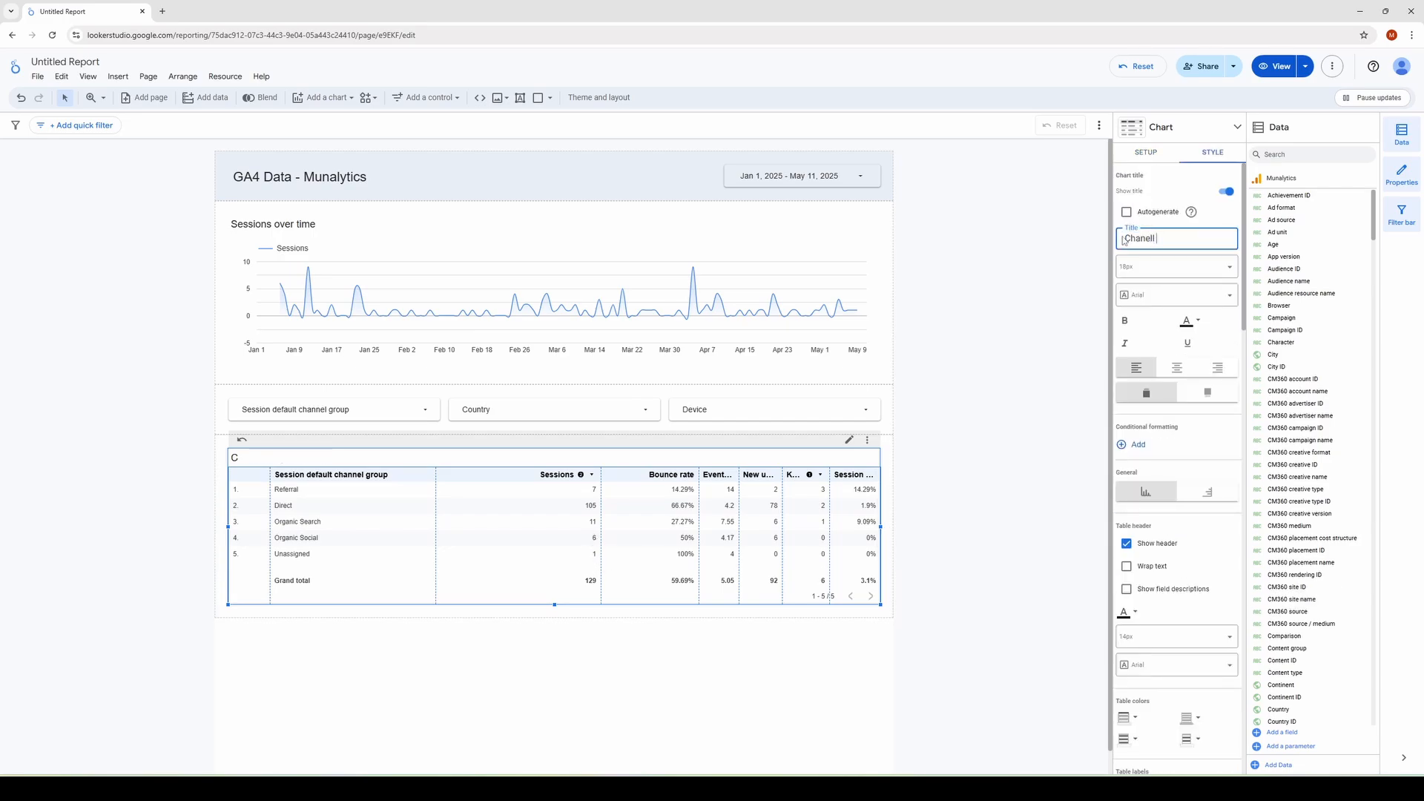
pyautogui.write('Perfor')
pyautogui.press('BackSpace')
pyautogui.press('BackSpace')
pyautogui.press('BackSpace')
pyautogui.press('BackSpace')
pyautogui.press('BackSpace')
pyautogui.press('BackSpace')
pyautogui.press('BackSpace')
pyautogui.press('BackSpace')
pyautogui.write('nce')
# - Center the table's title, try placing it at the bottom of the chart and return it to the top
pyautogui.click(1176, 294)
pyautogui.scroll(-3, 1177, 356)
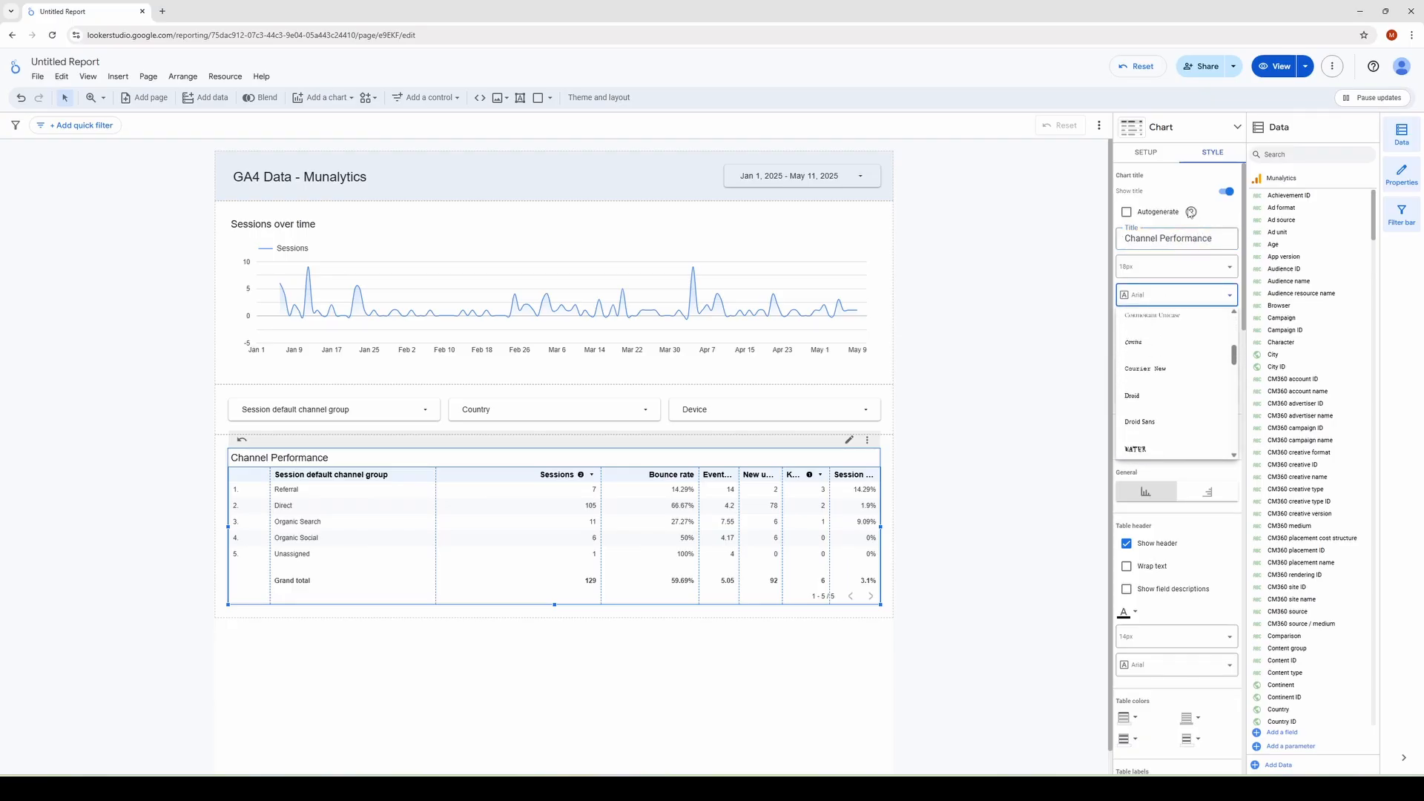
pyautogui.click(1176, 190)
pyautogui.scroll(-1, 1176, 260)
pyautogui.click(1176, 312)
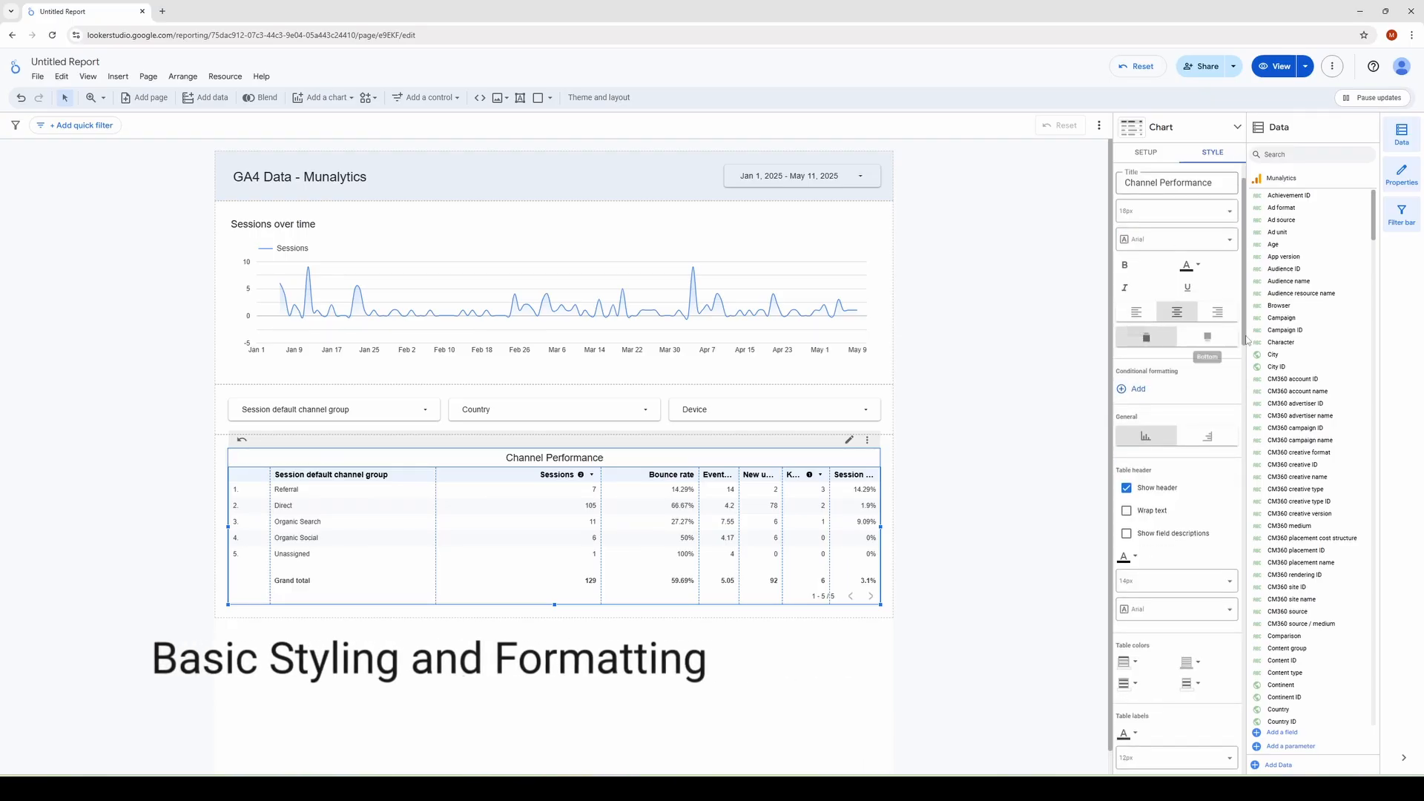
pyautogui.click(1208, 338)
pyautogui.click(1146, 340)
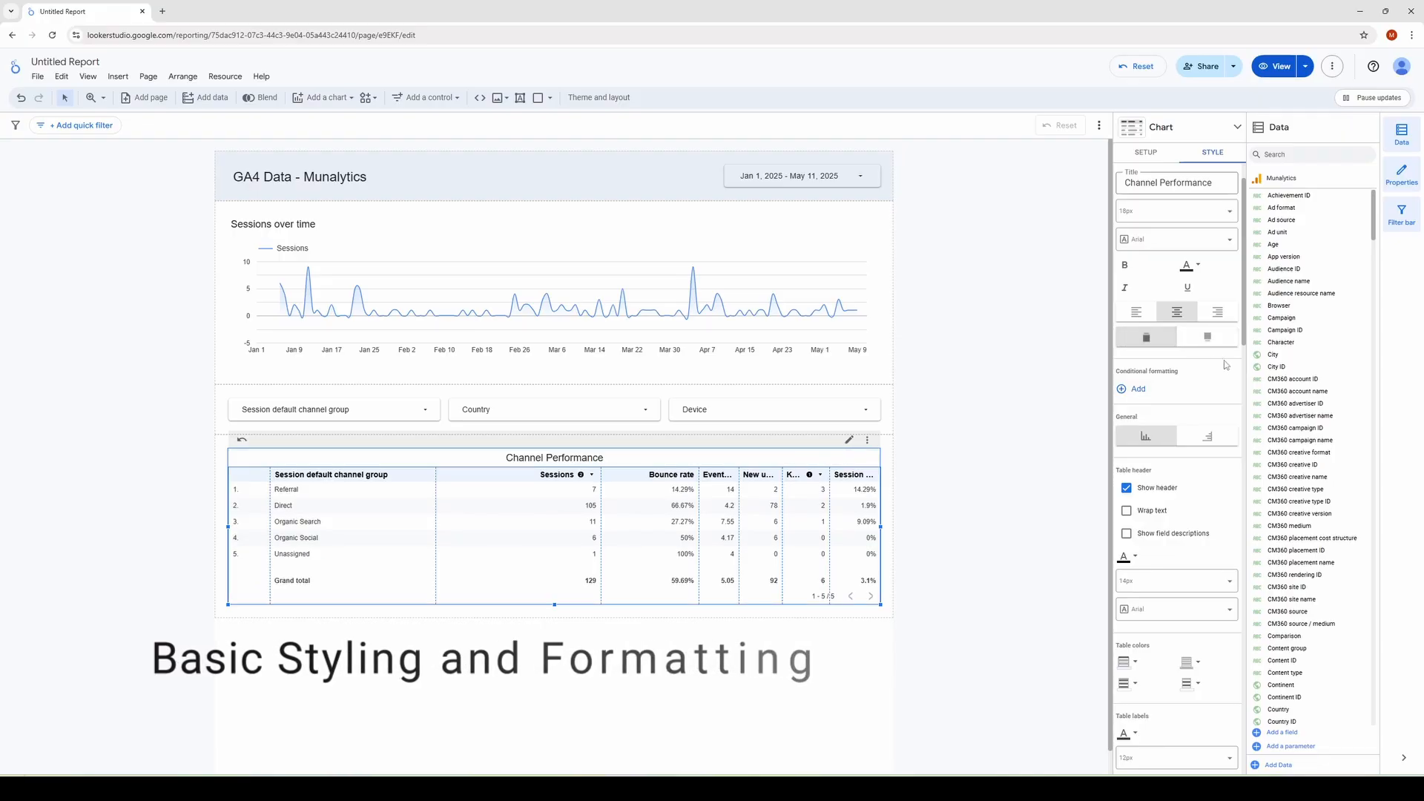
# - Center-align the channel table's Sessions, Bounce rate, Events per session, New users and Key events columns
pyautogui.scroll(-1, 1213, 376)
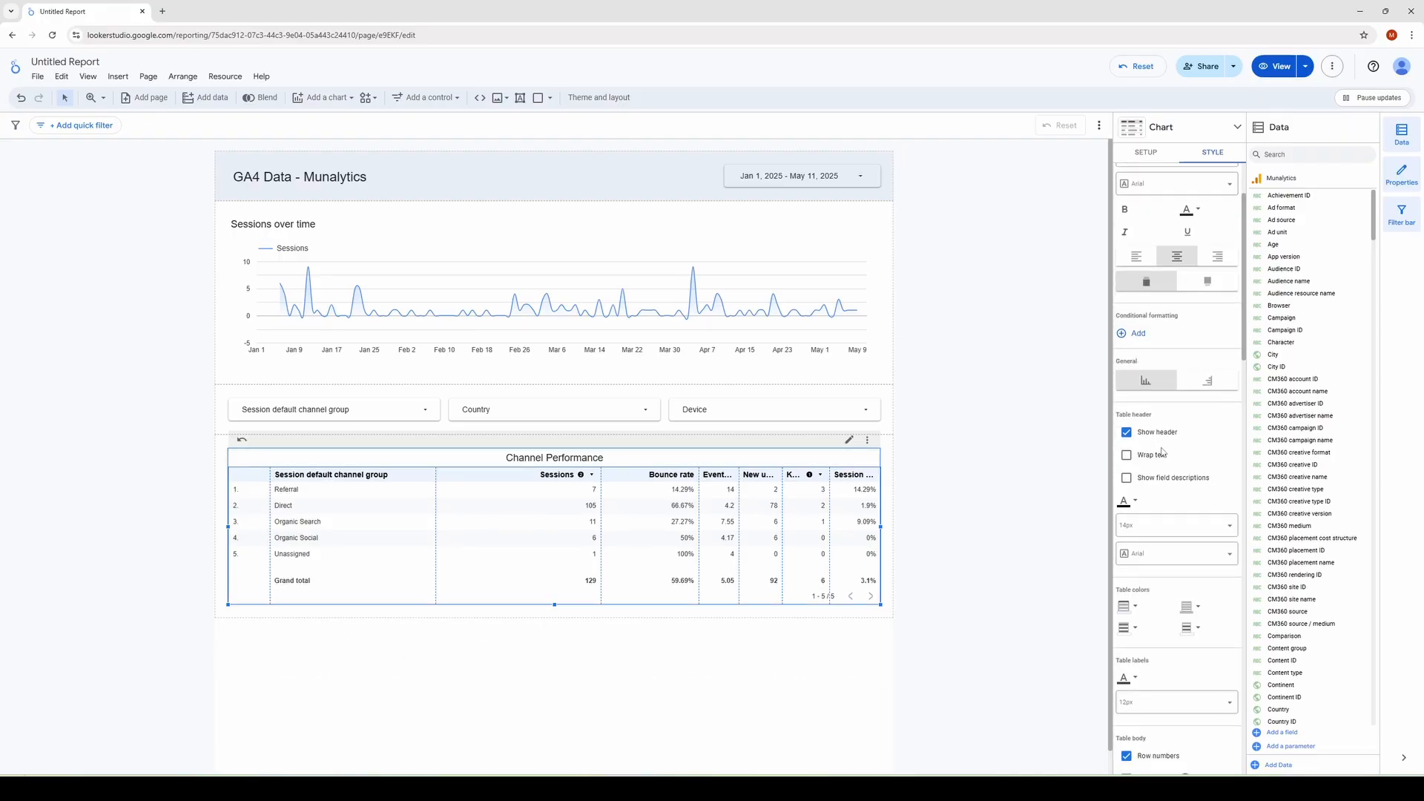
pyautogui.scroll(-5, 1202, 389)
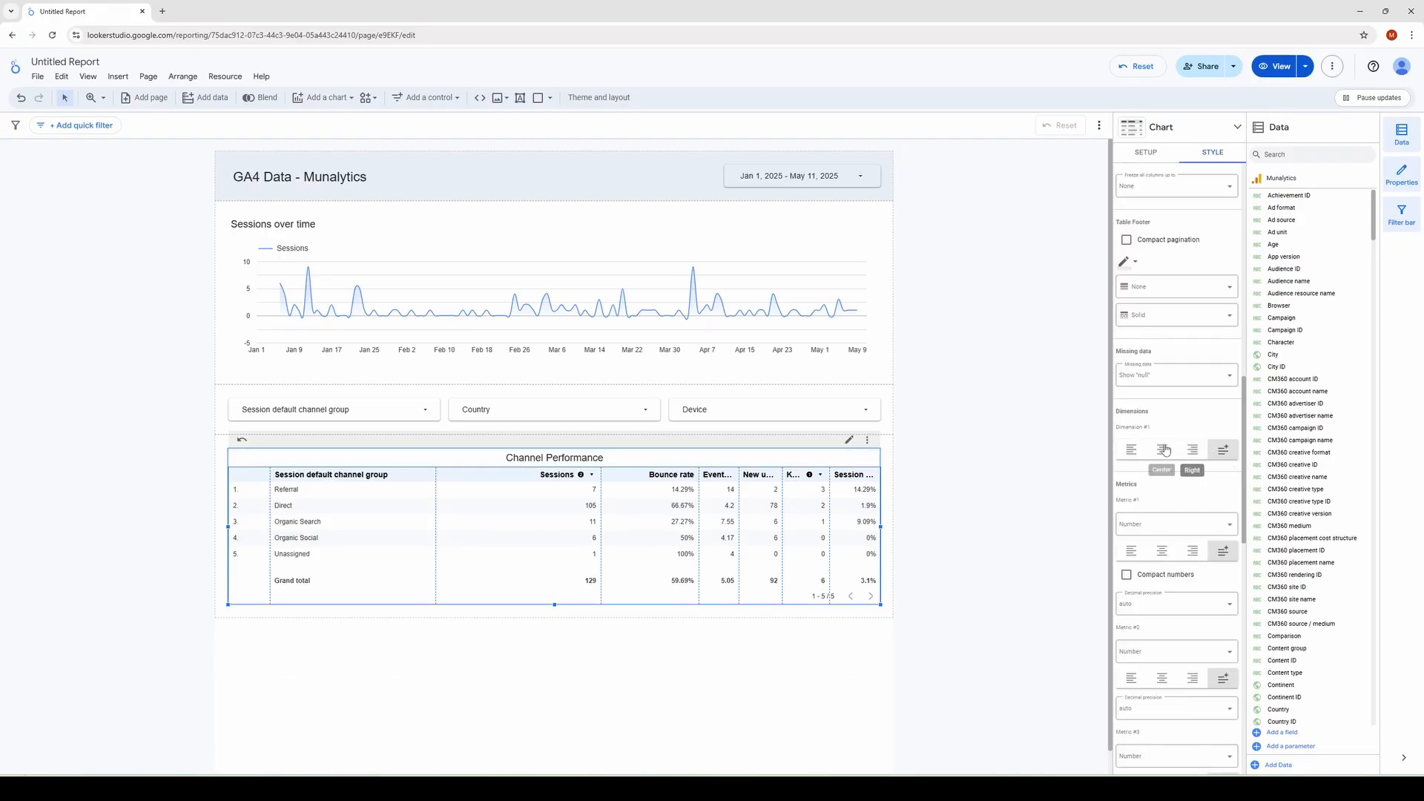
pyautogui.click(1162, 551)
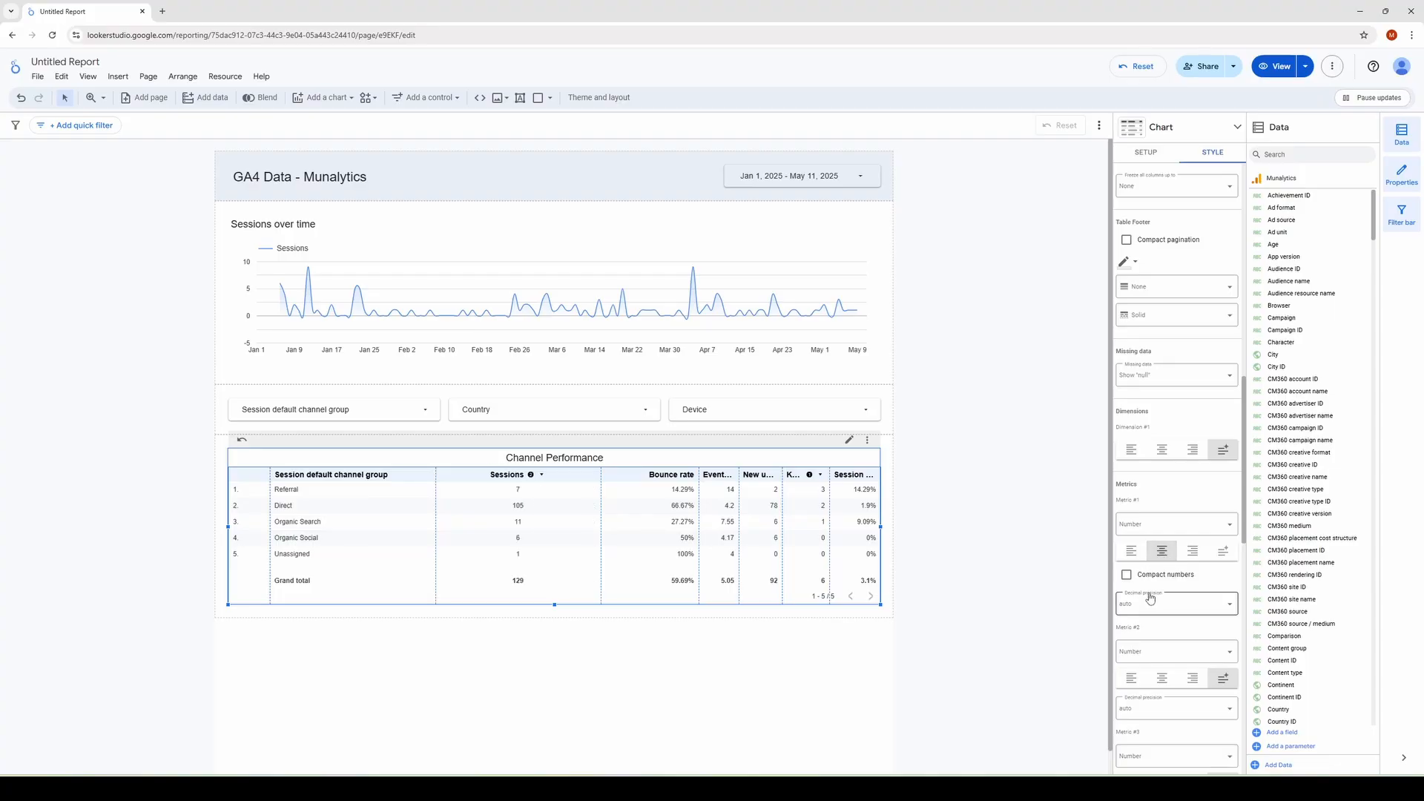
pyautogui.click(1162, 678)
pyautogui.scroll(-1, 1162, 684)
pyautogui.click(1162, 676)
pyautogui.scroll(-1, 1162, 678)
pyautogui.click(1163, 684)
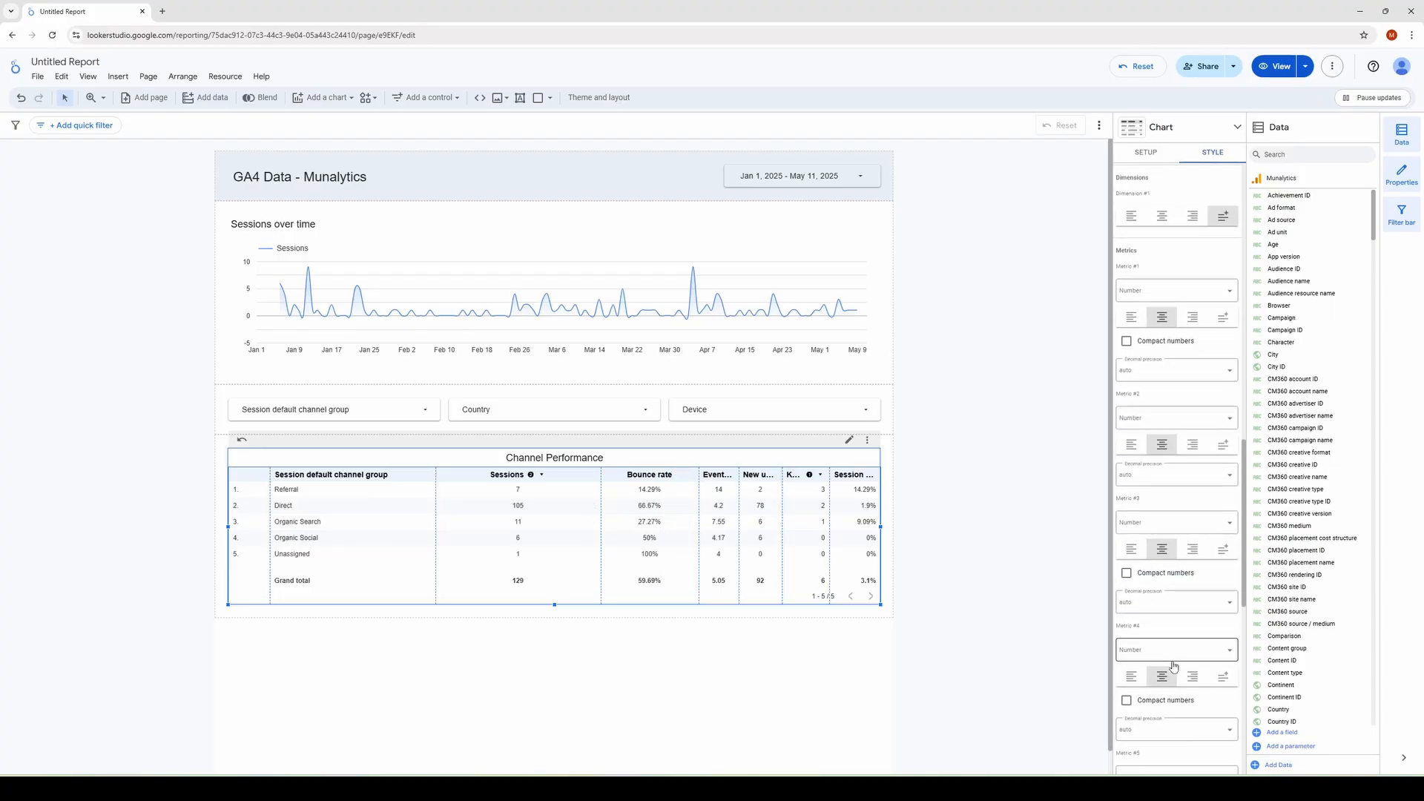
pyautogui.scroll(-1, 1172, 666)
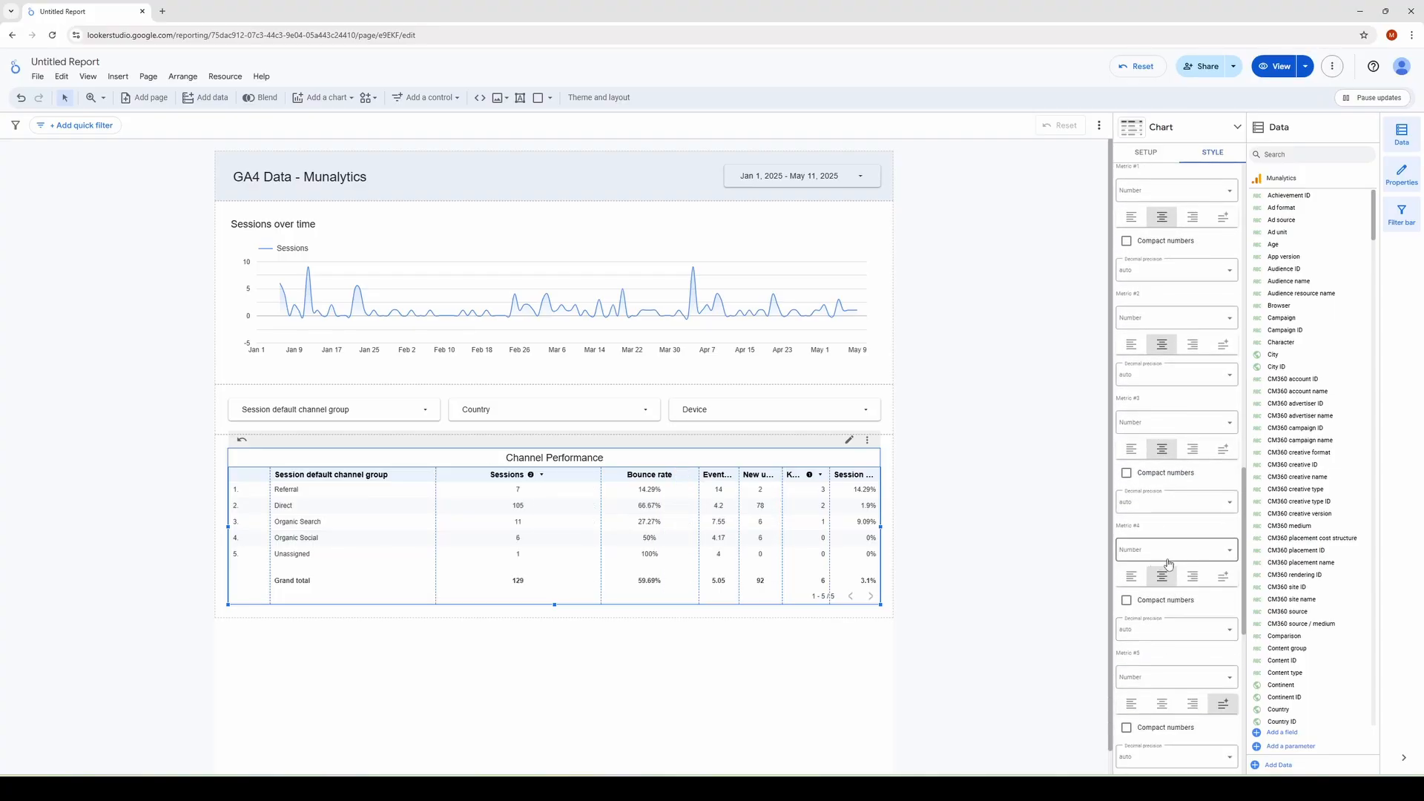
pyautogui.scroll(-1, 1169, 575)
pyautogui.click(1162, 592)
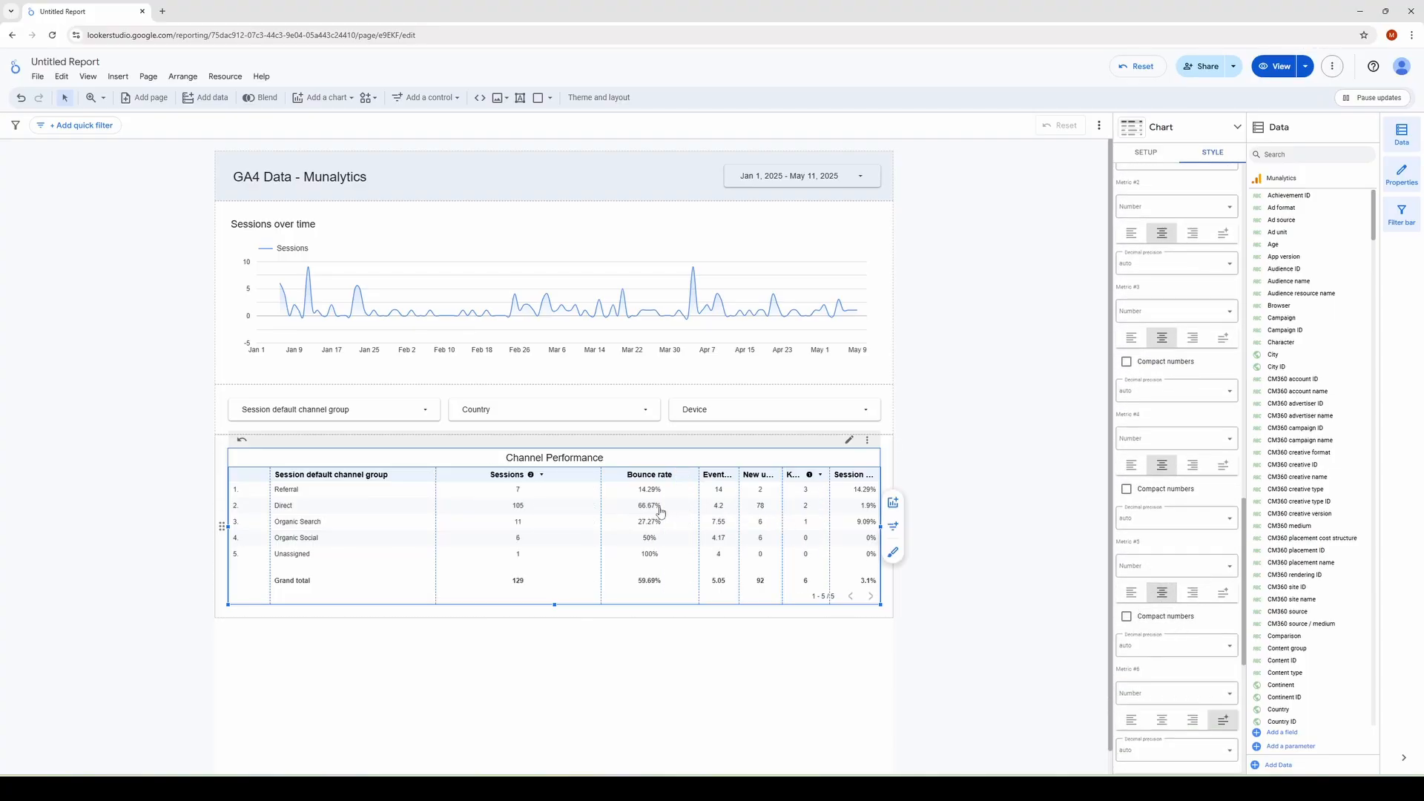
# - Set the channel table's decimal precision to 0 for Sessions and 1 for Bounce rate
pyautogui.scroll(4, 1177, 460)
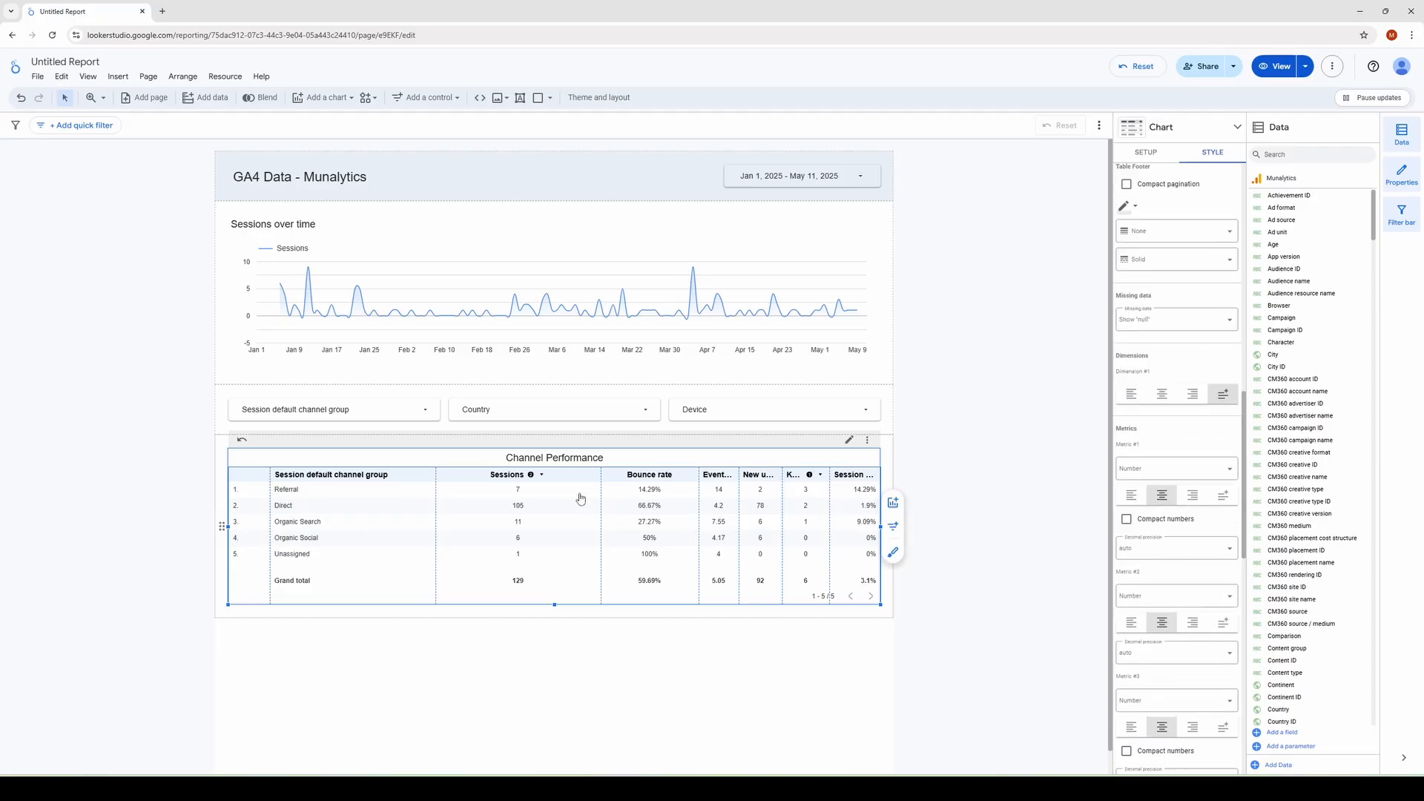
pyautogui.scroll(2, 1199, 429)
pyautogui.scroll(-1, 1198, 431)
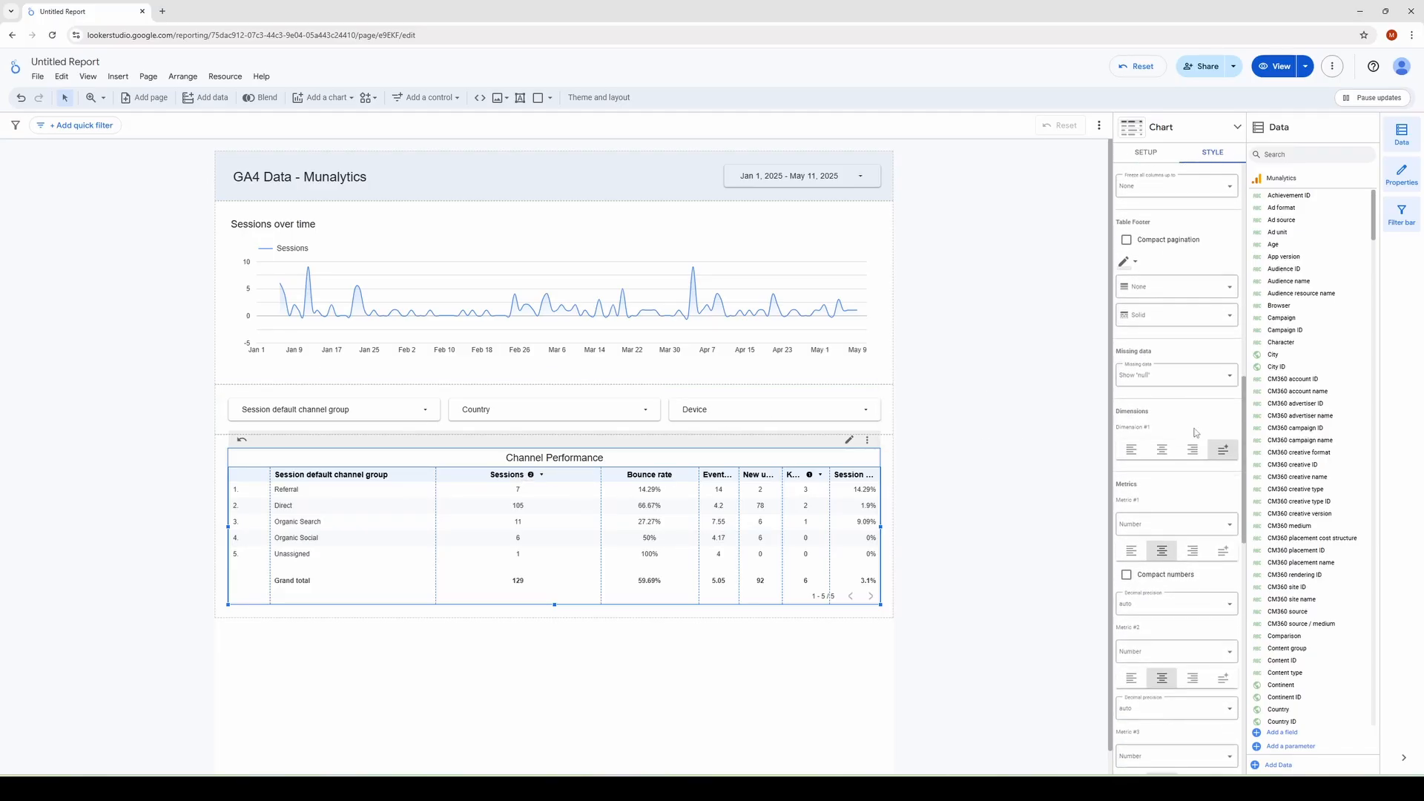
pyautogui.scroll(-3, 1167, 515)
pyautogui.click(1169, 379)
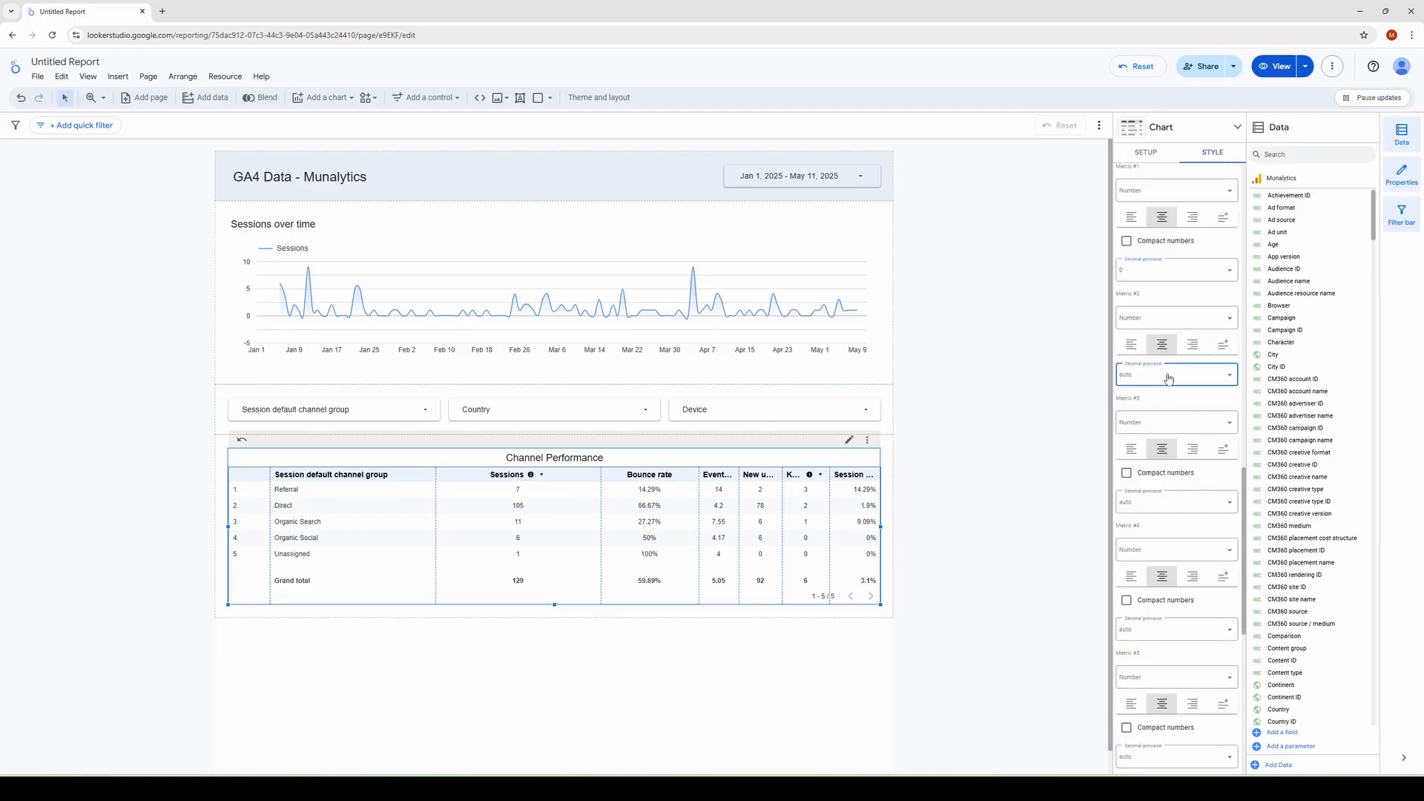
pyautogui.click(1174, 460)
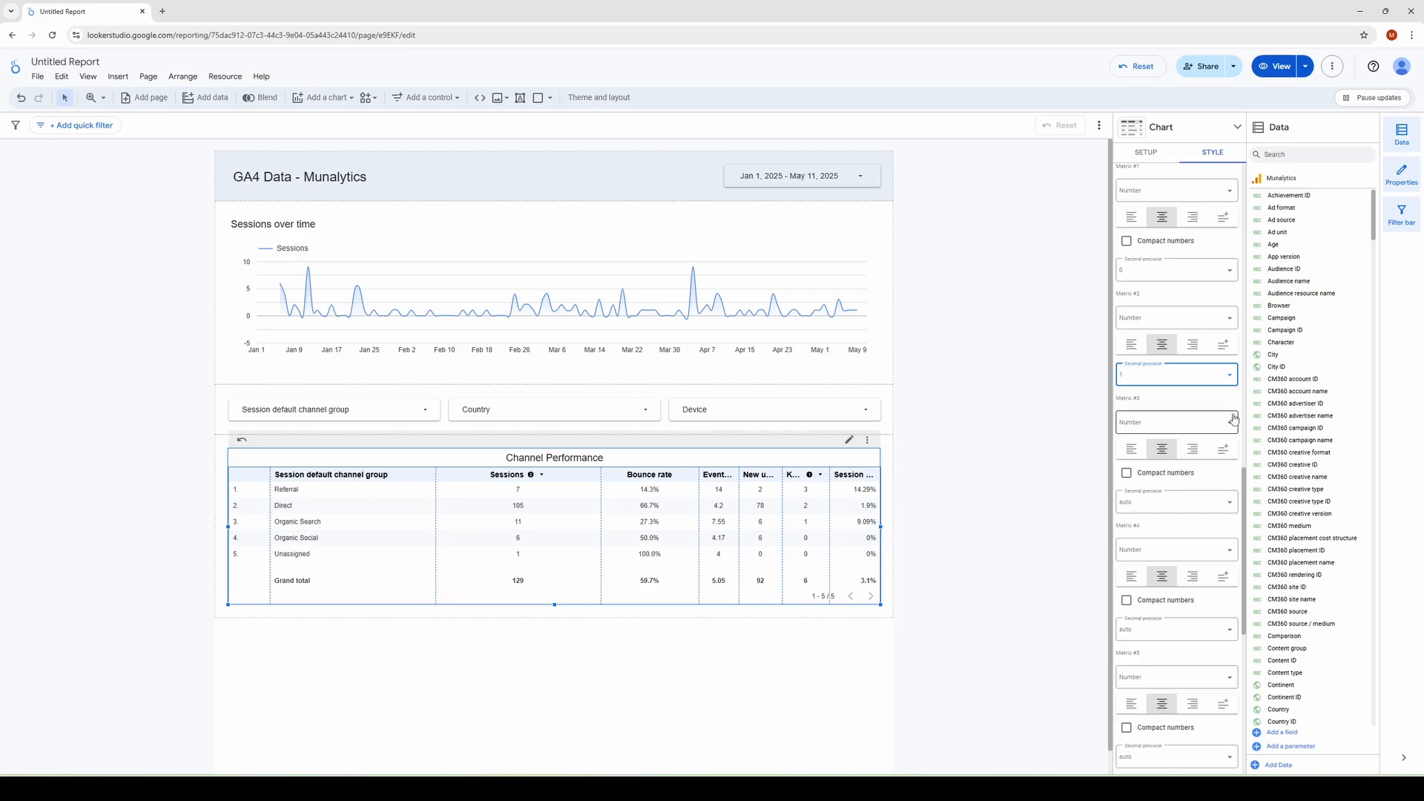
# - Set the decimal precision of the table's Events per session metric to 0
pyautogui.scroll(-3, 1234, 419)
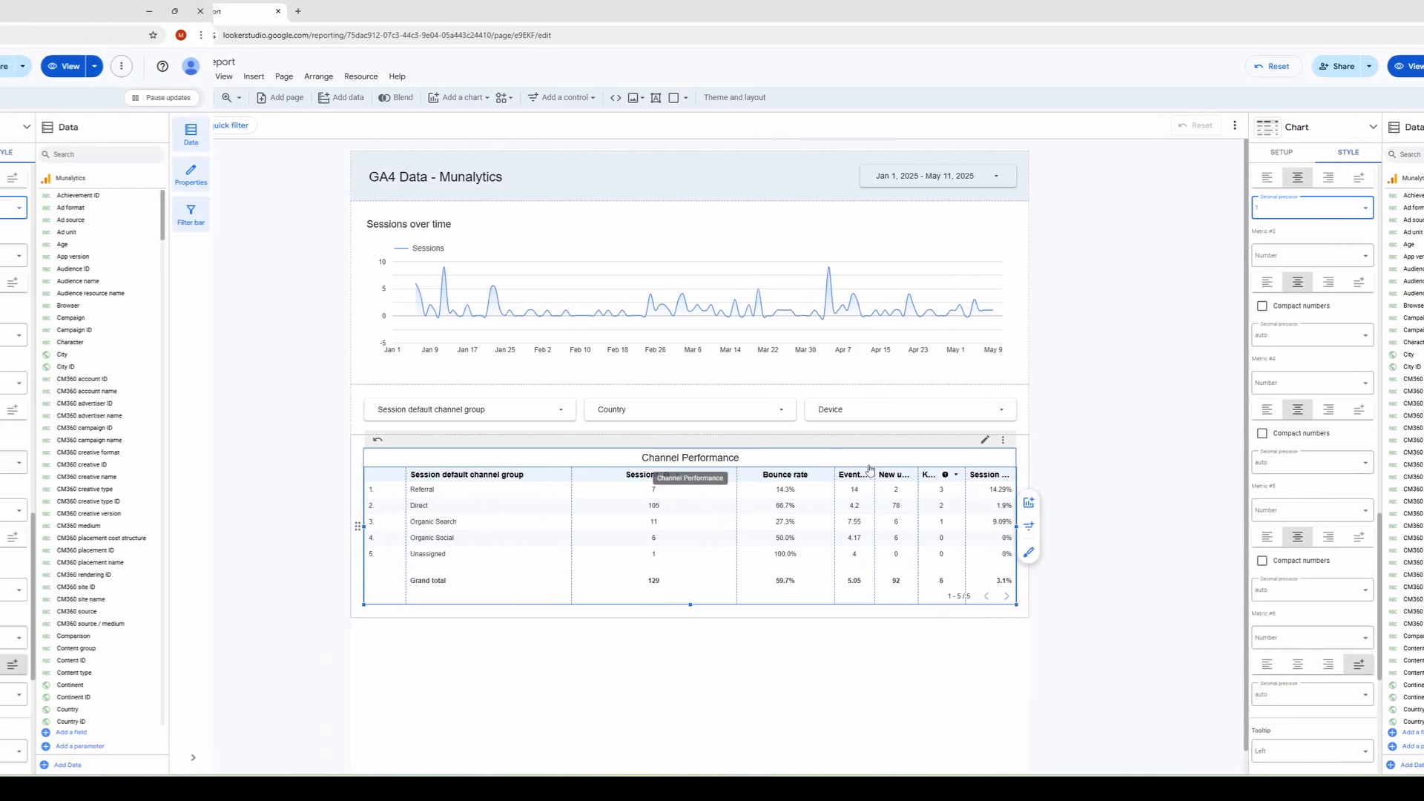
pyautogui.scroll(2, 1316, 450)
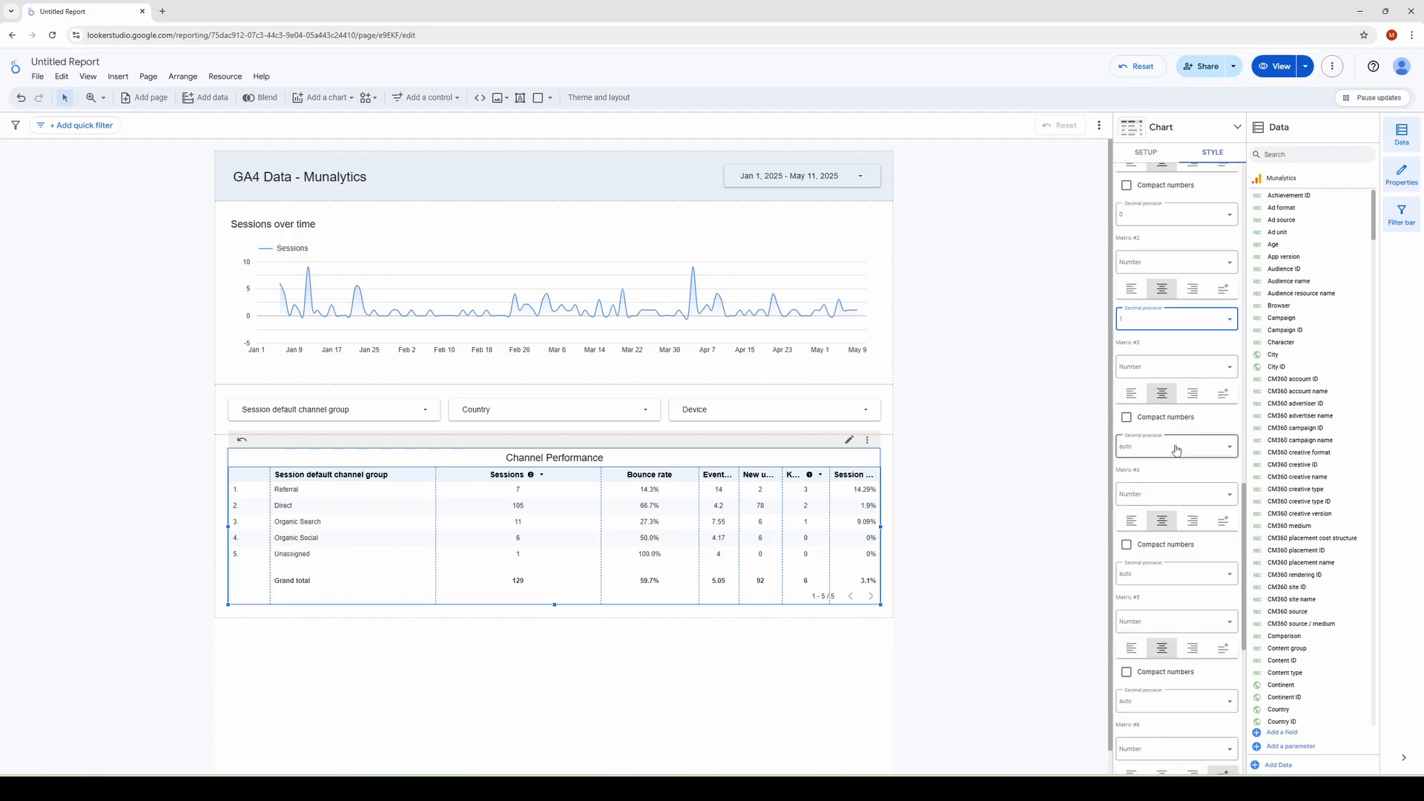
pyautogui.click(1175, 448)
pyautogui.click(1168, 504)
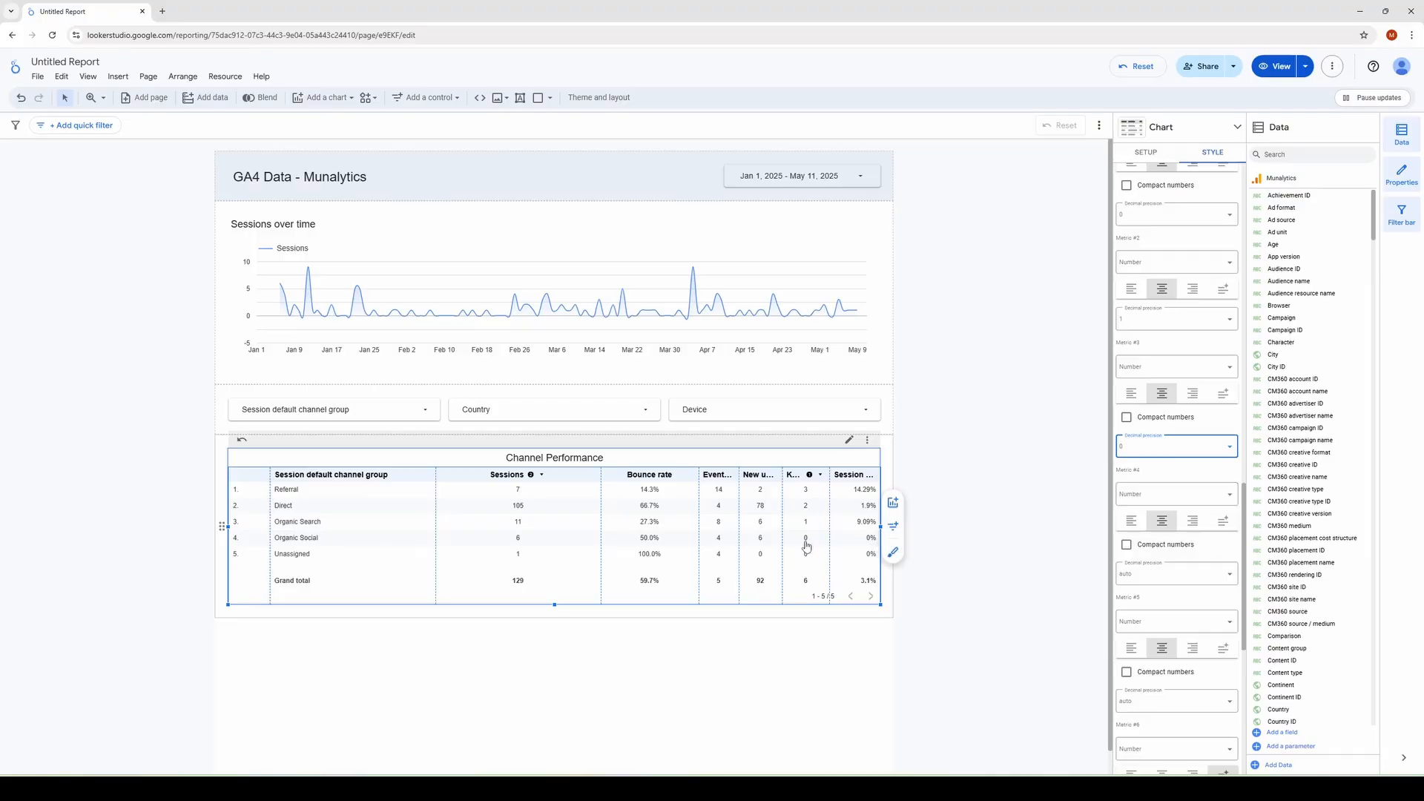
# - Hide the row numbers in the Channel Performance table
pyautogui.scroll(-6, 1176, 493)
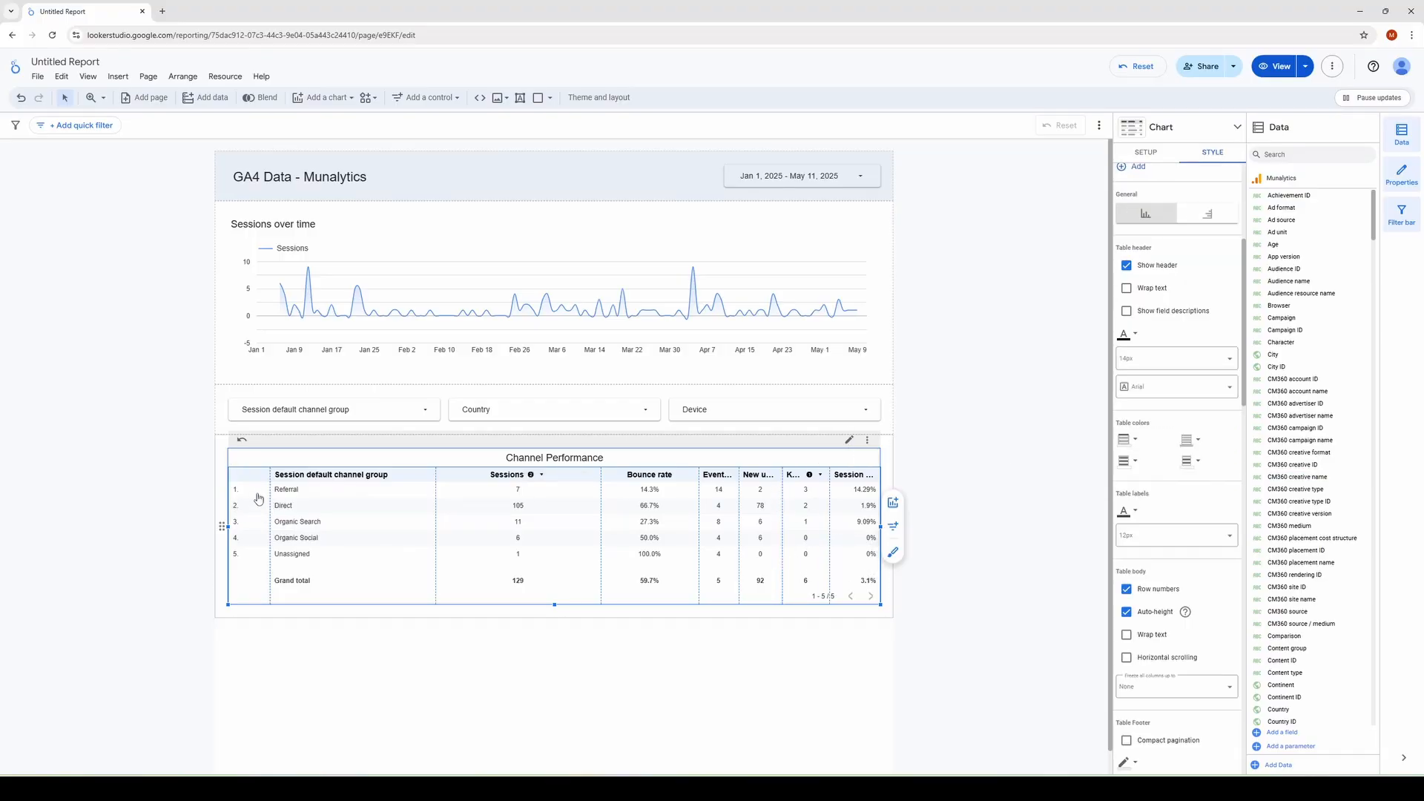
pyautogui.click(1127, 590)
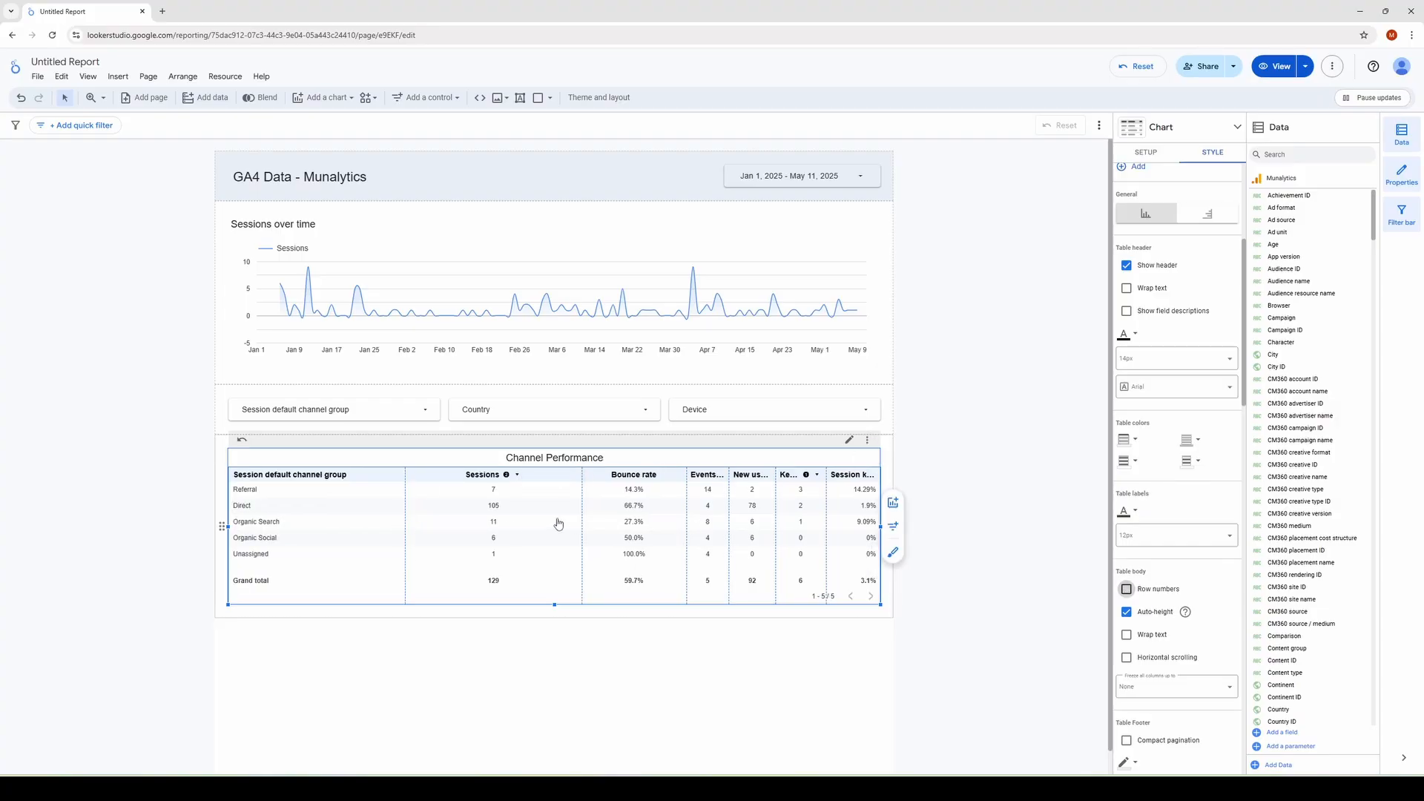
# - Narrow the table's Sessions column, and resize all of the table's columns to fit their data
pyautogui.moveTo(582, 524); pyautogui.dragTo(528, 529)
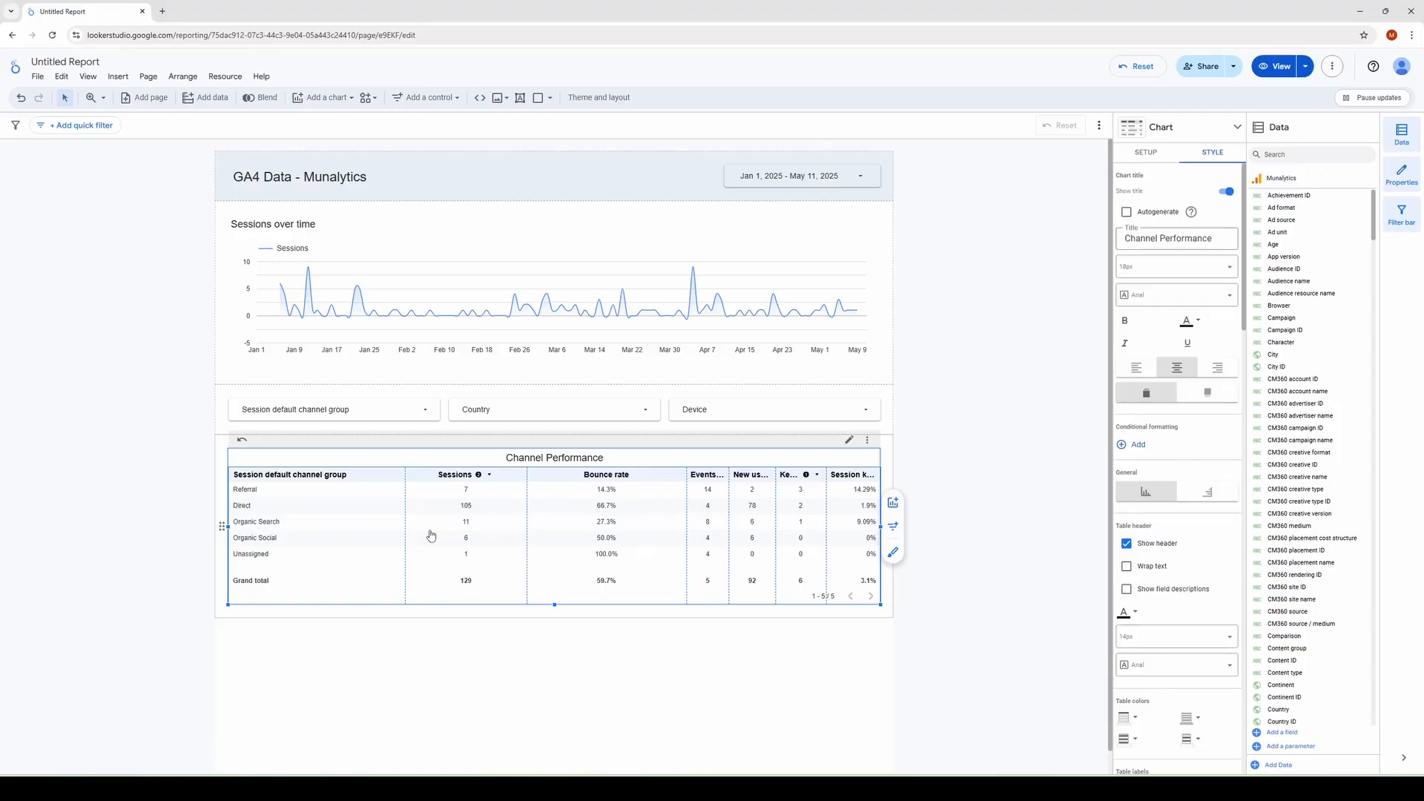
pyautogui.click(867, 440)
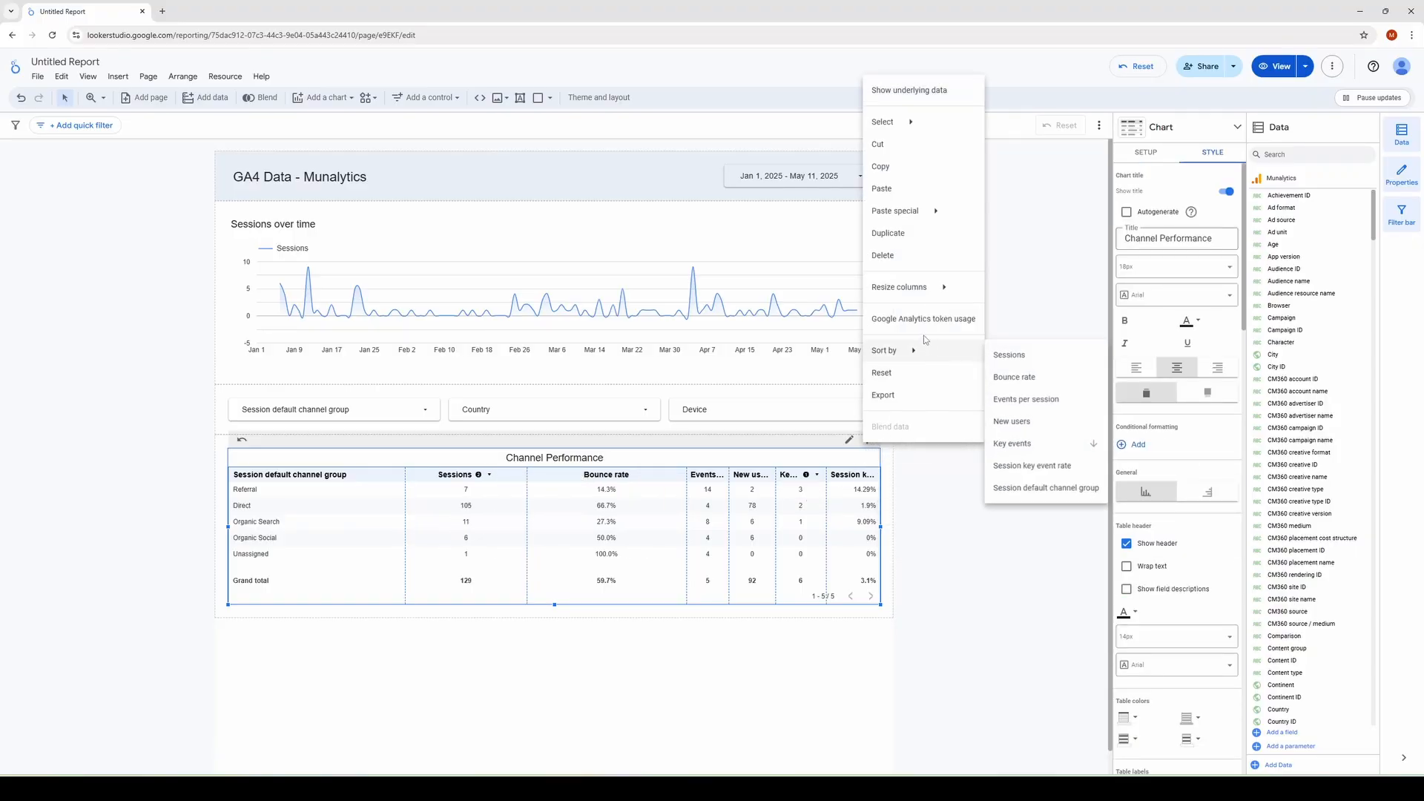
pyautogui.moveTo(950, 289)
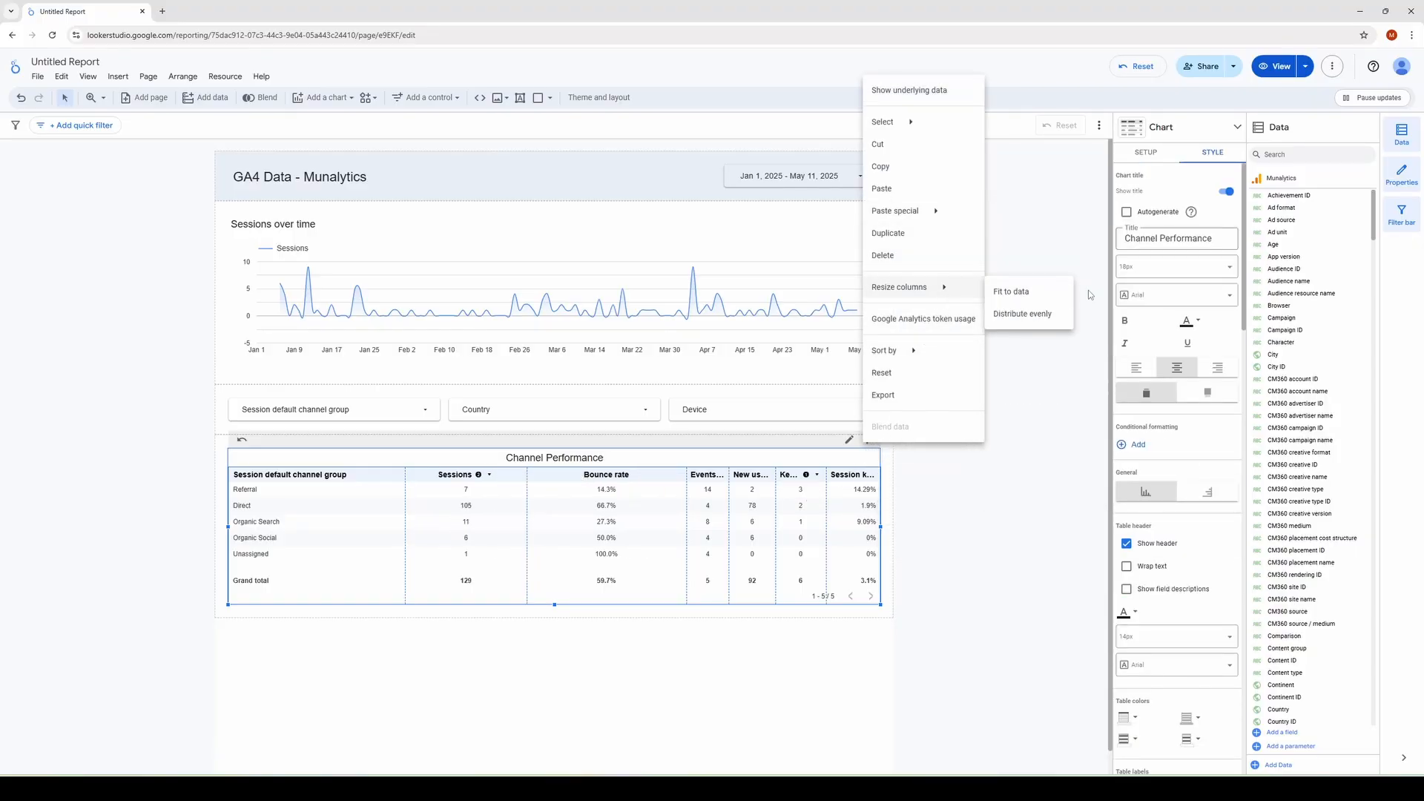
pyautogui.click(1042, 291)
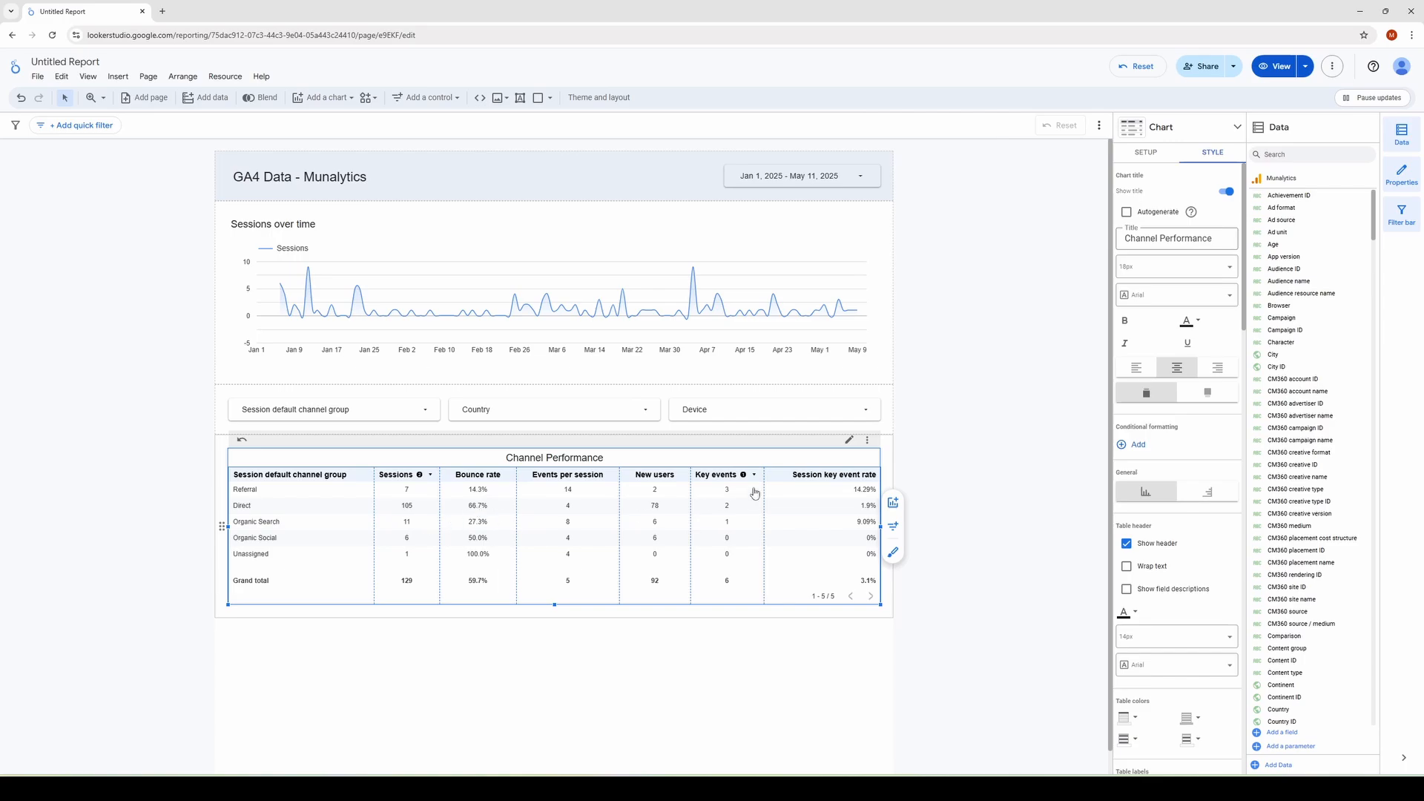
# - Try distributing the Channel Performance table's columns evenly
pyautogui.click(867, 440)
pyautogui.moveTo(921, 290)
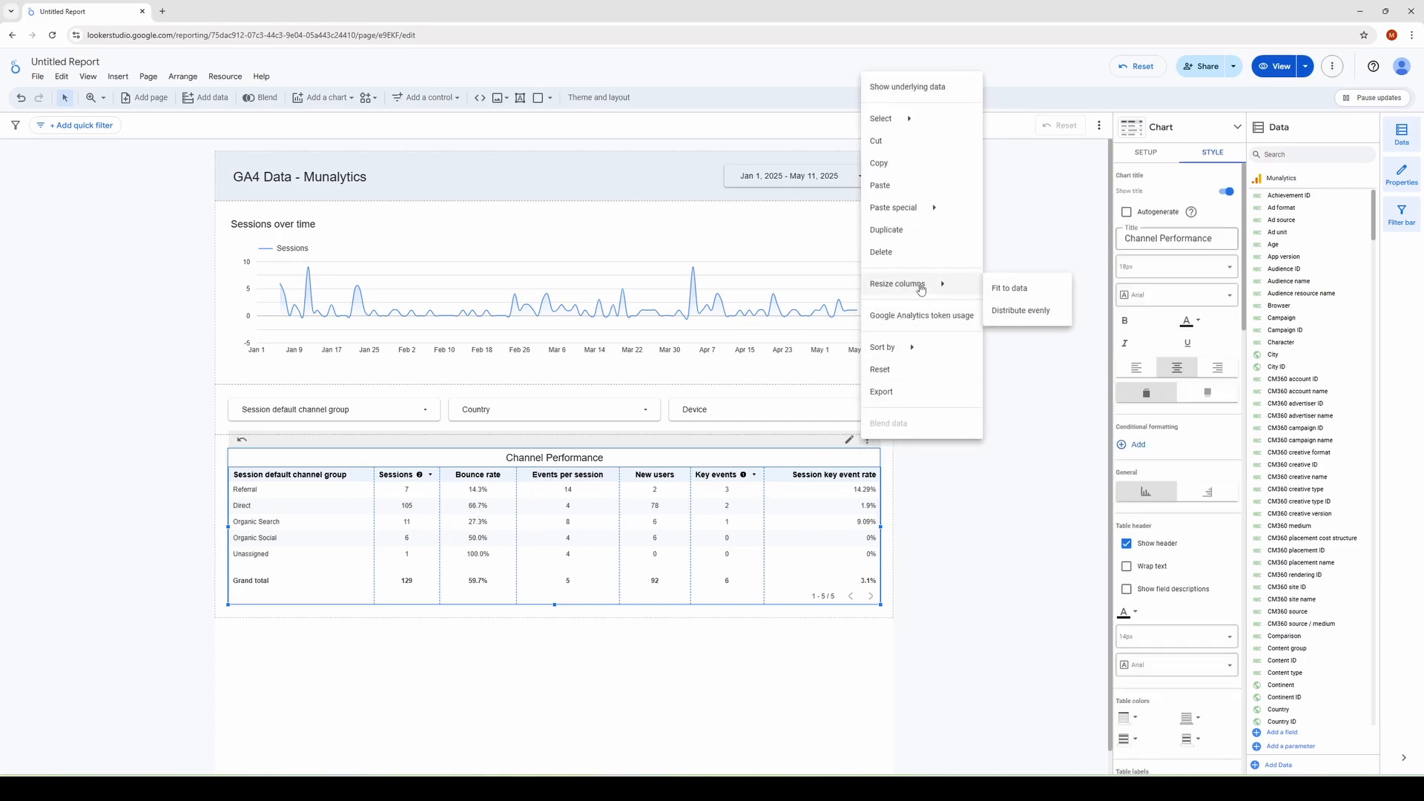
pyautogui.click(1021, 310)
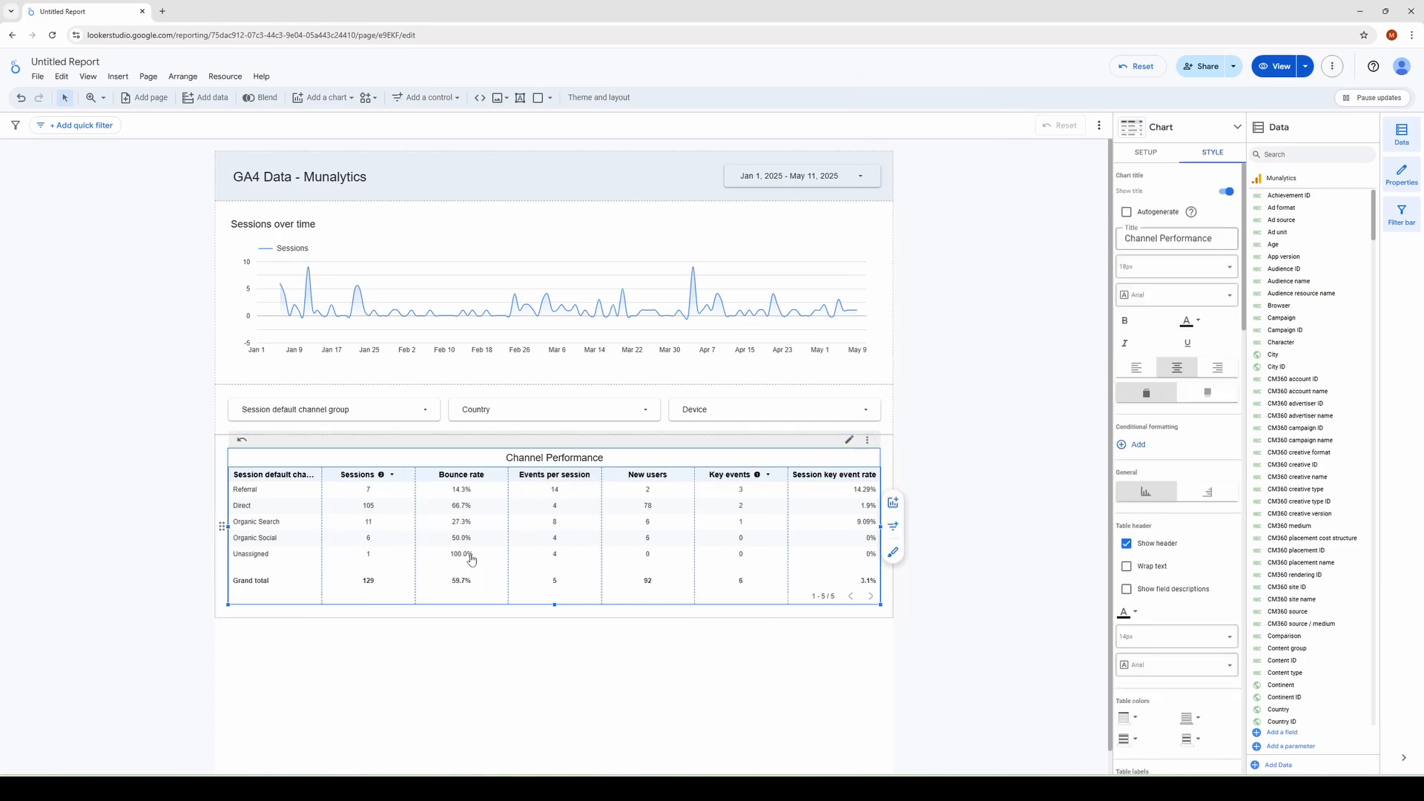
# - Center-align the channel table's Session key event rate column
pyautogui.scroll(-4, 1187, 497)
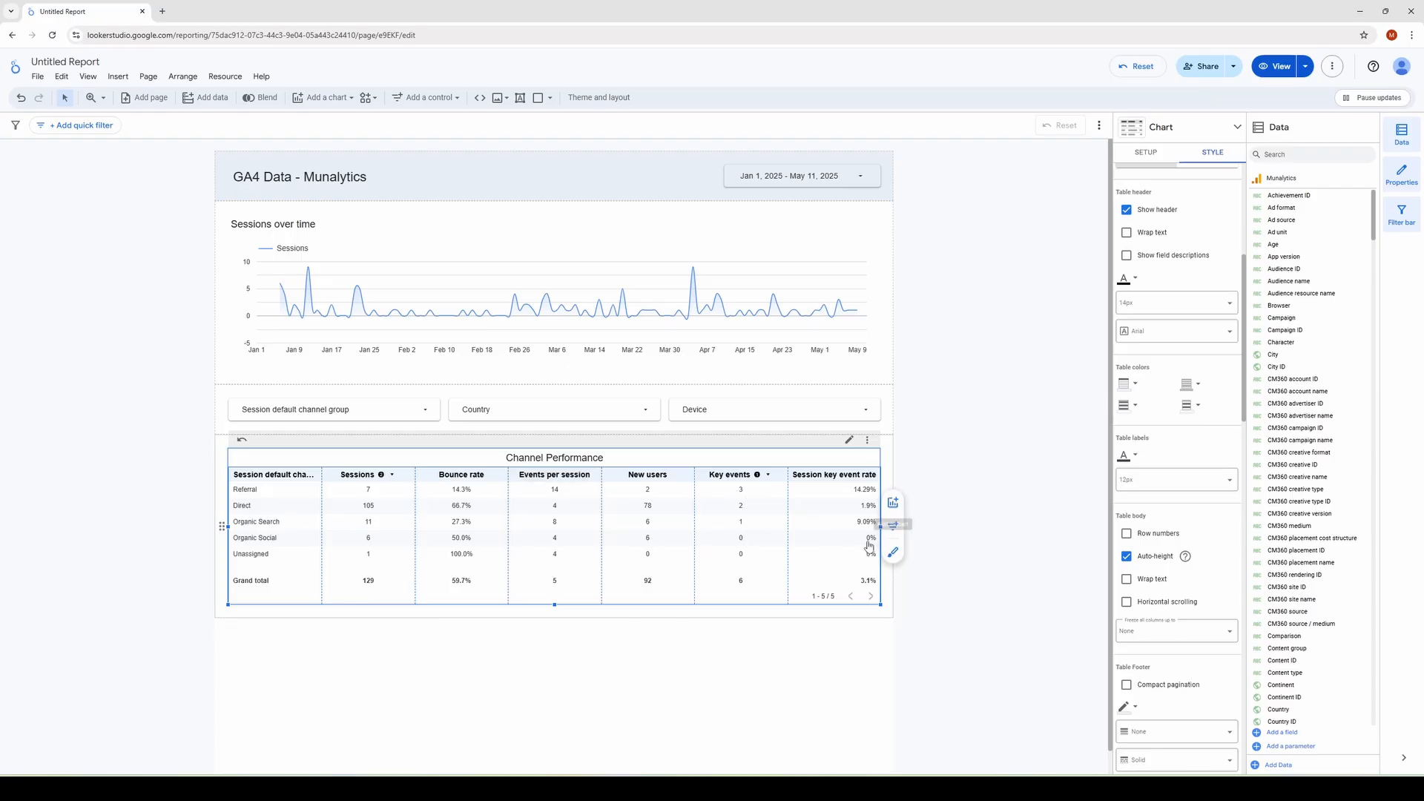
pyautogui.scroll(-5, 1306, 437)
pyautogui.scroll(-1, 1209, 502)
pyautogui.scroll(3, 1209, 497)
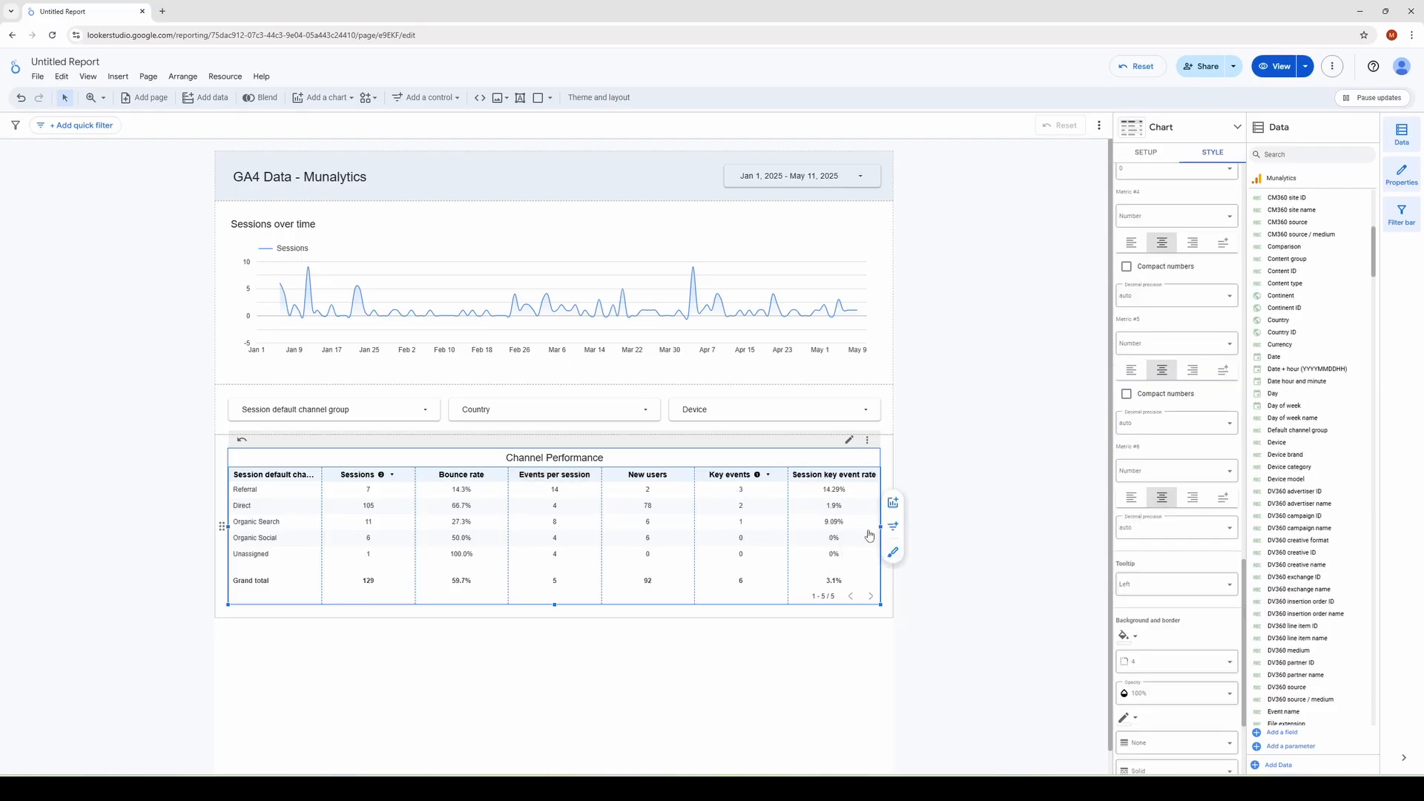
# - Resize the Channel Performance table's columns to fit their data
pyautogui.click(867, 440)
pyautogui.moveTo(940, 294)
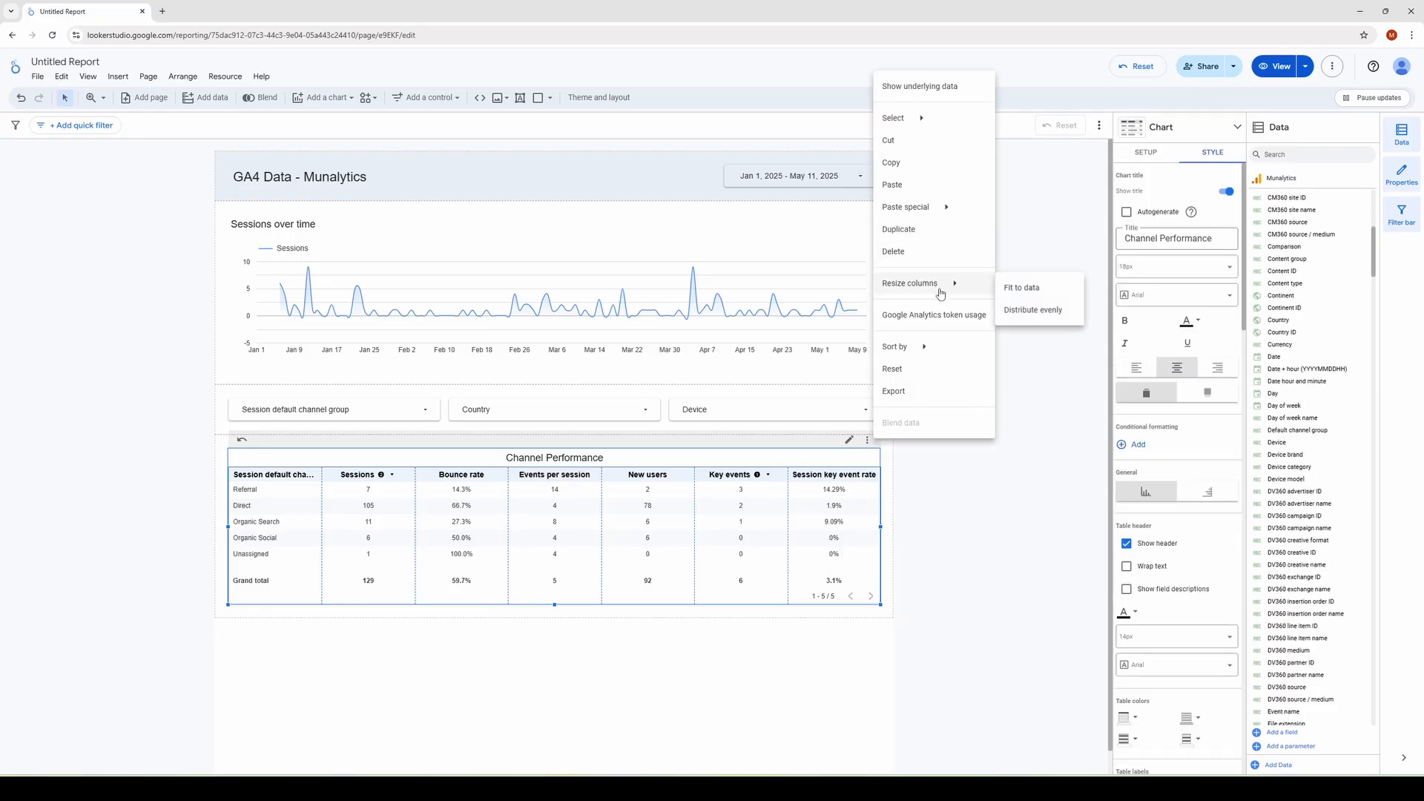
pyautogui.click(1022, 288)
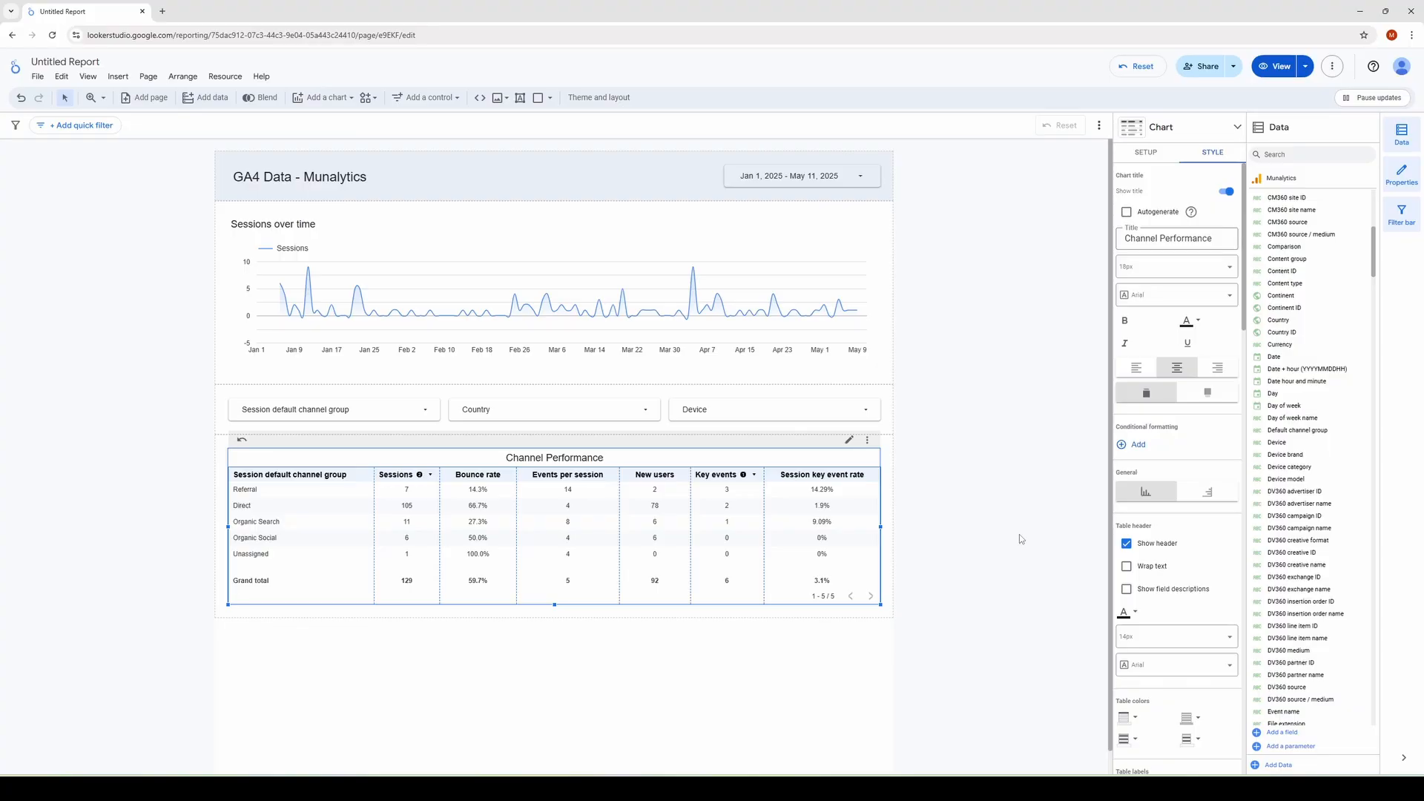
pyautogui.scroll(-1, 1019, 534)
pyautogui.scroll(-5, 1177, 526)
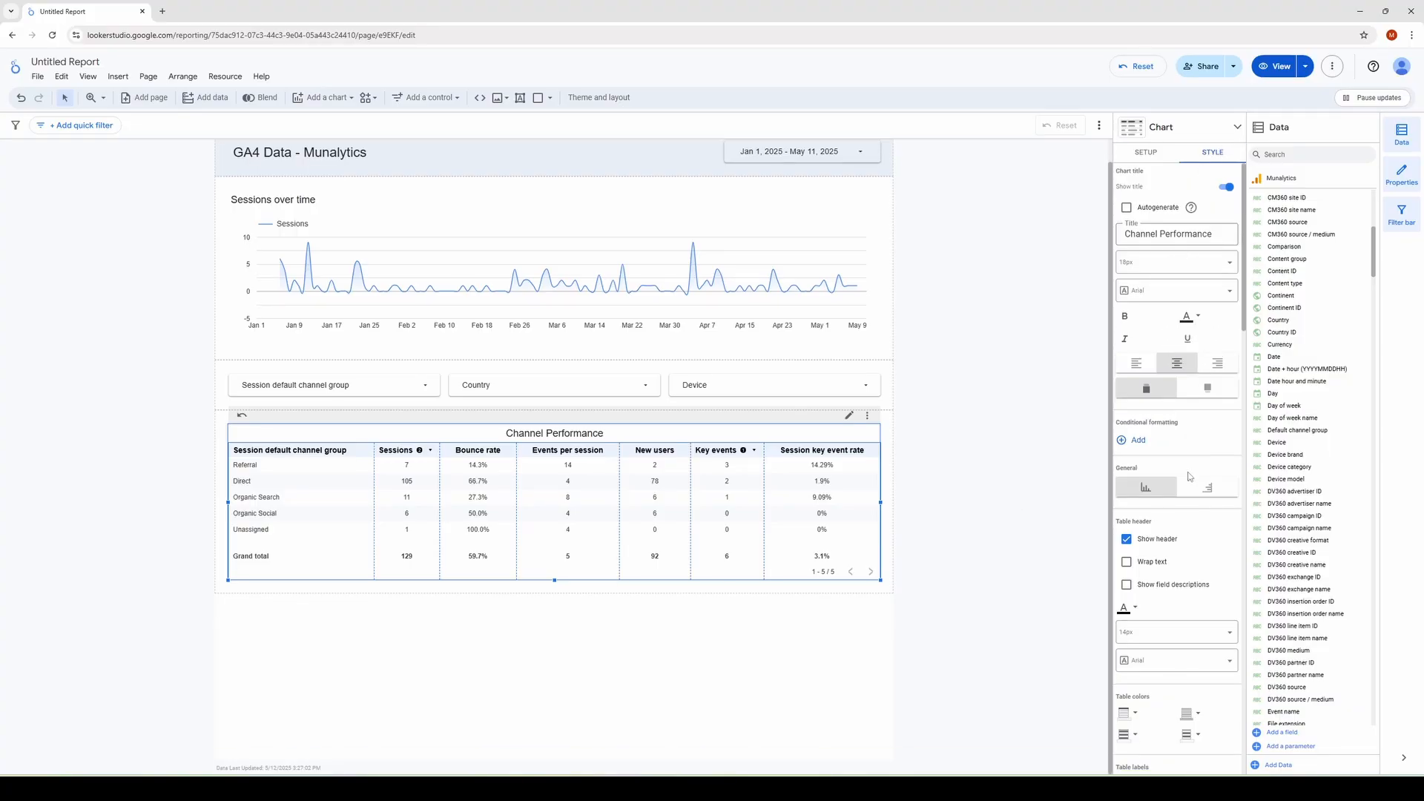
pyautogui.scroll(-8, 1177, 526)
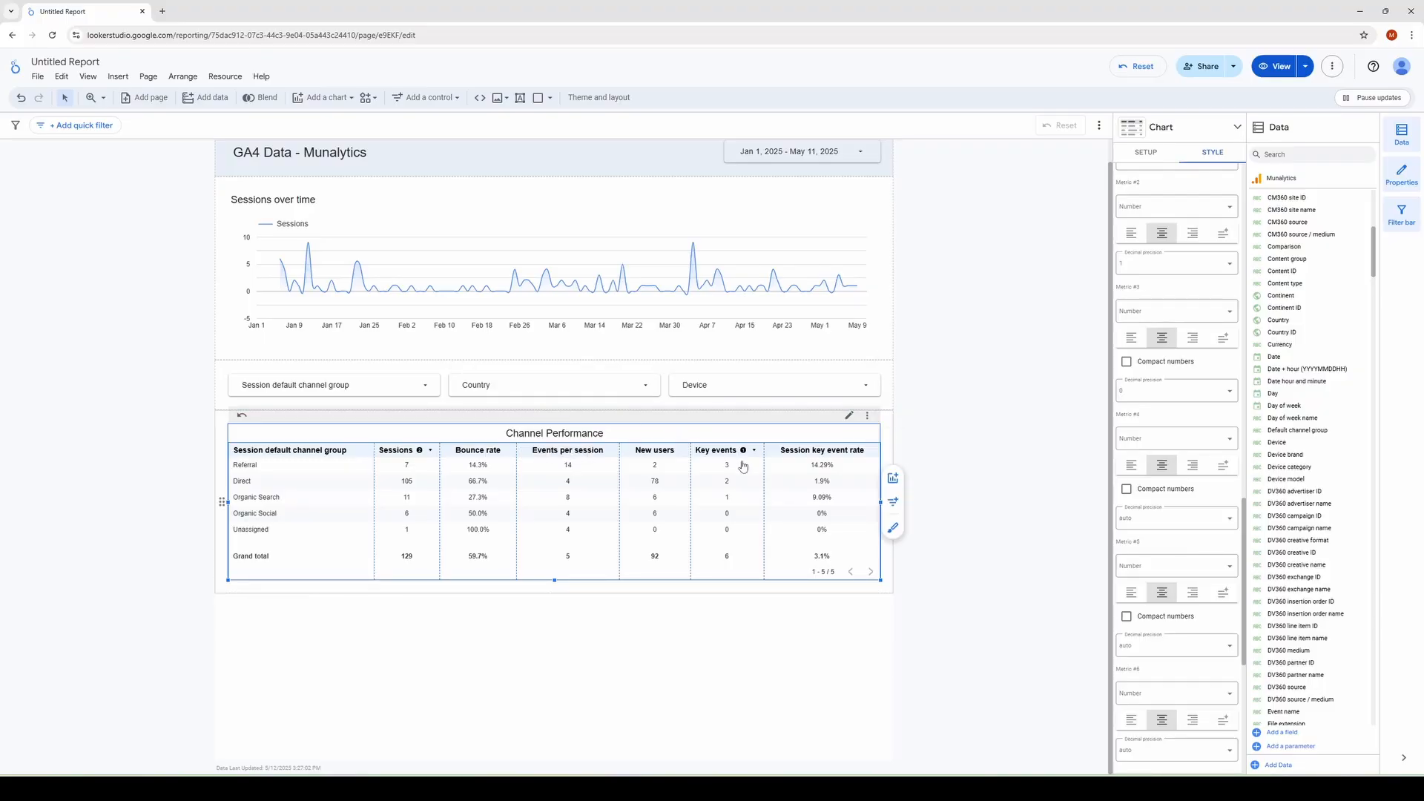
# - Try adding Key events as a second metric to the sessions over time chart, and remove it again
pyautogui.click(810, 261)
pyautogui.scroll(-10, 1190, 189)
pyautogui.scroll(-15, 1190, 189)
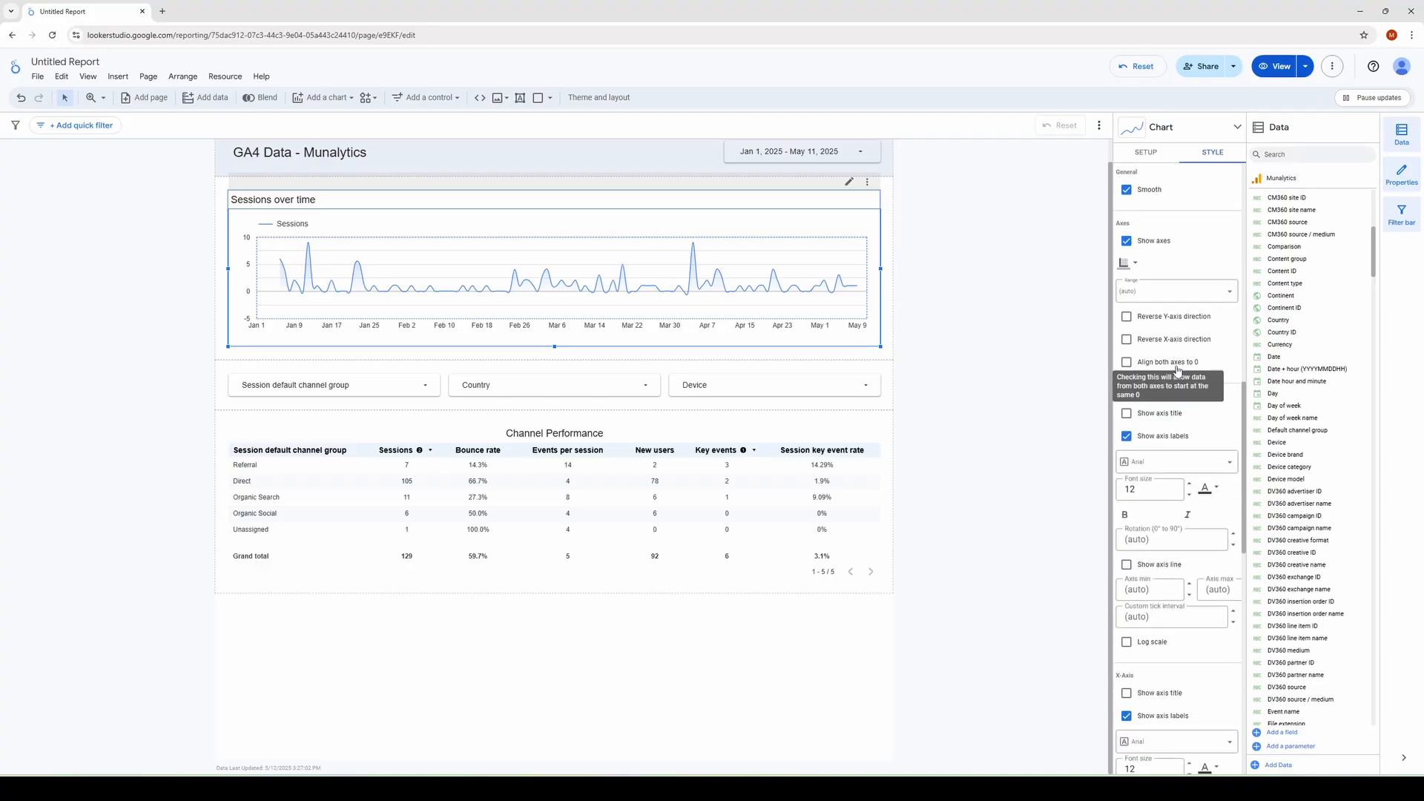
pyautogui.click(1144, 153)
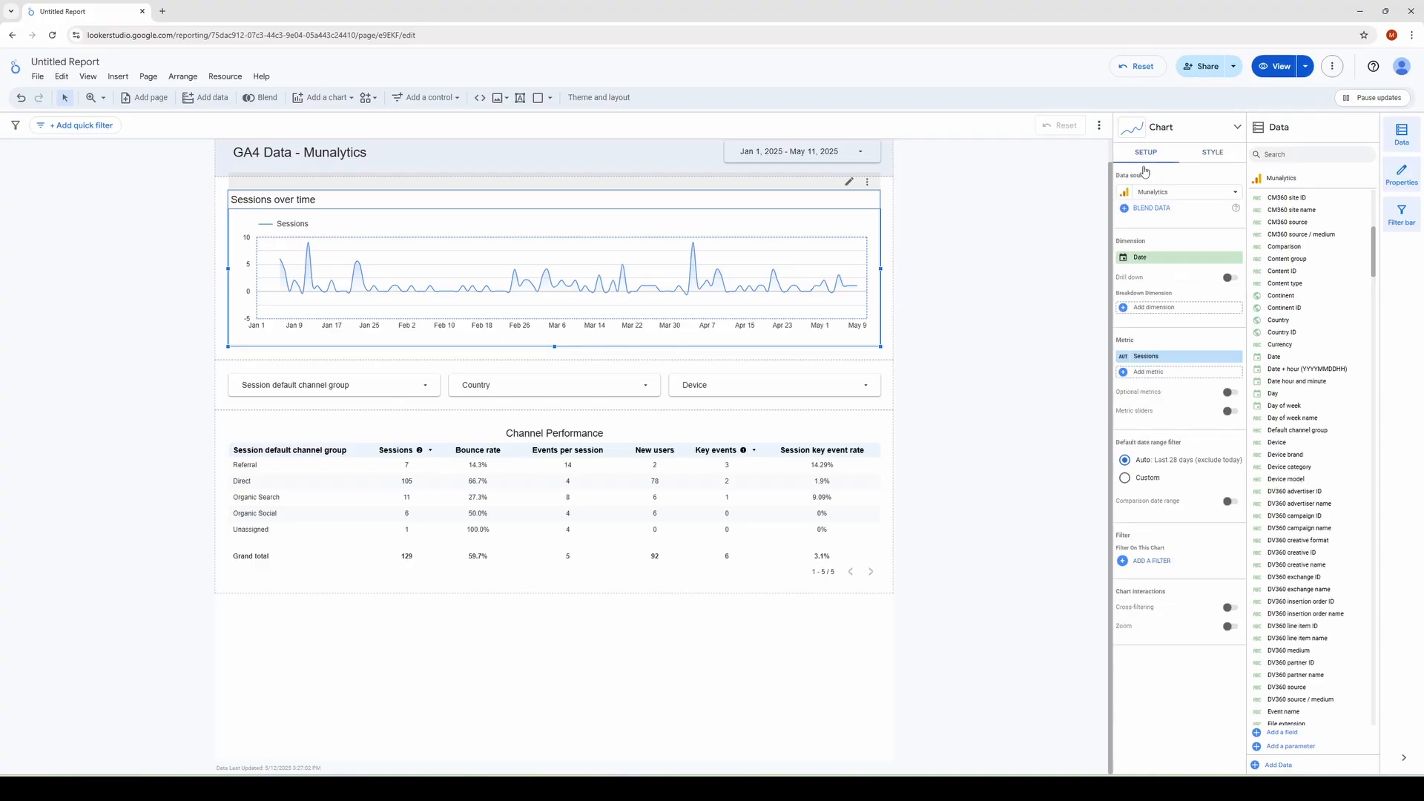
pyautogui.click(1152, 371)
pyautogui.write('K')
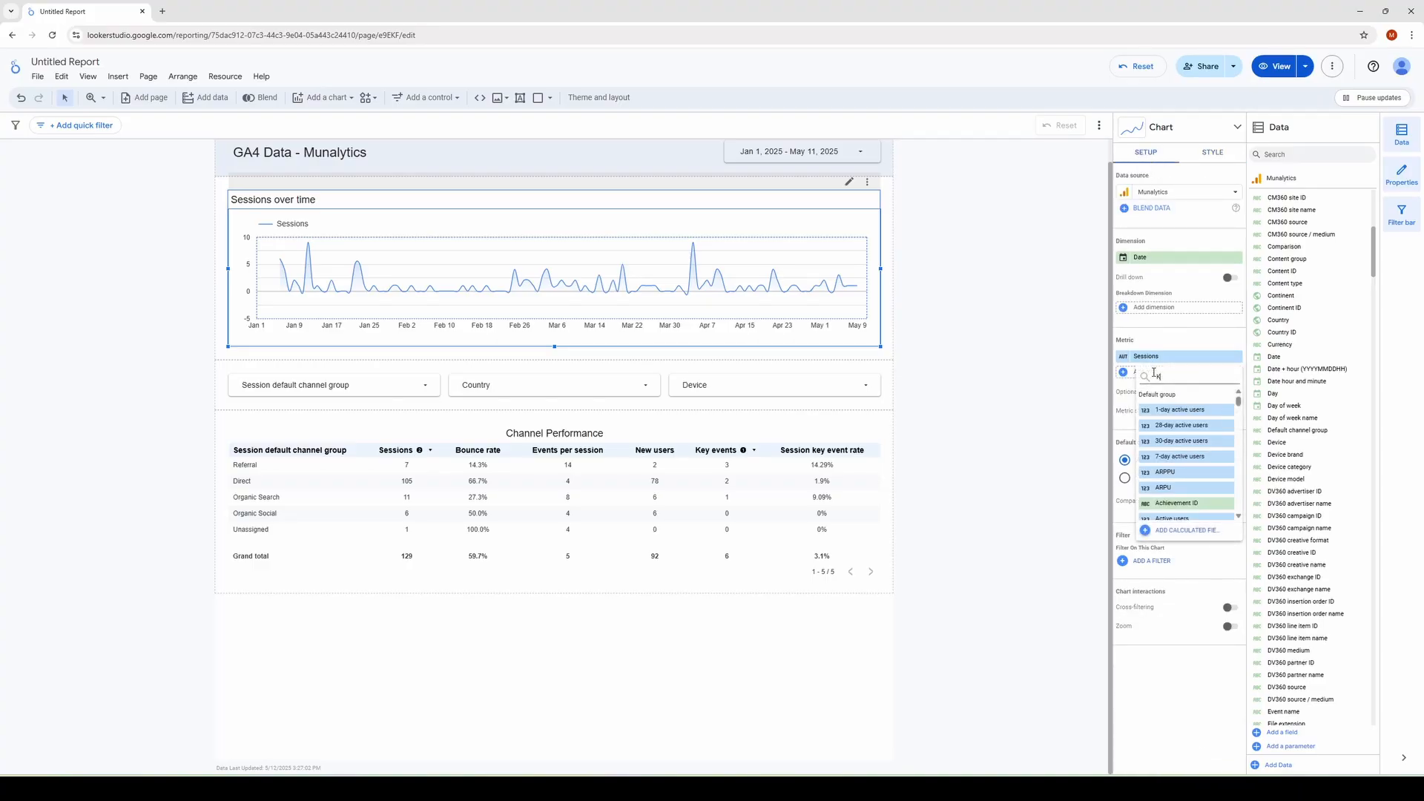
pyautogui.write('ey')
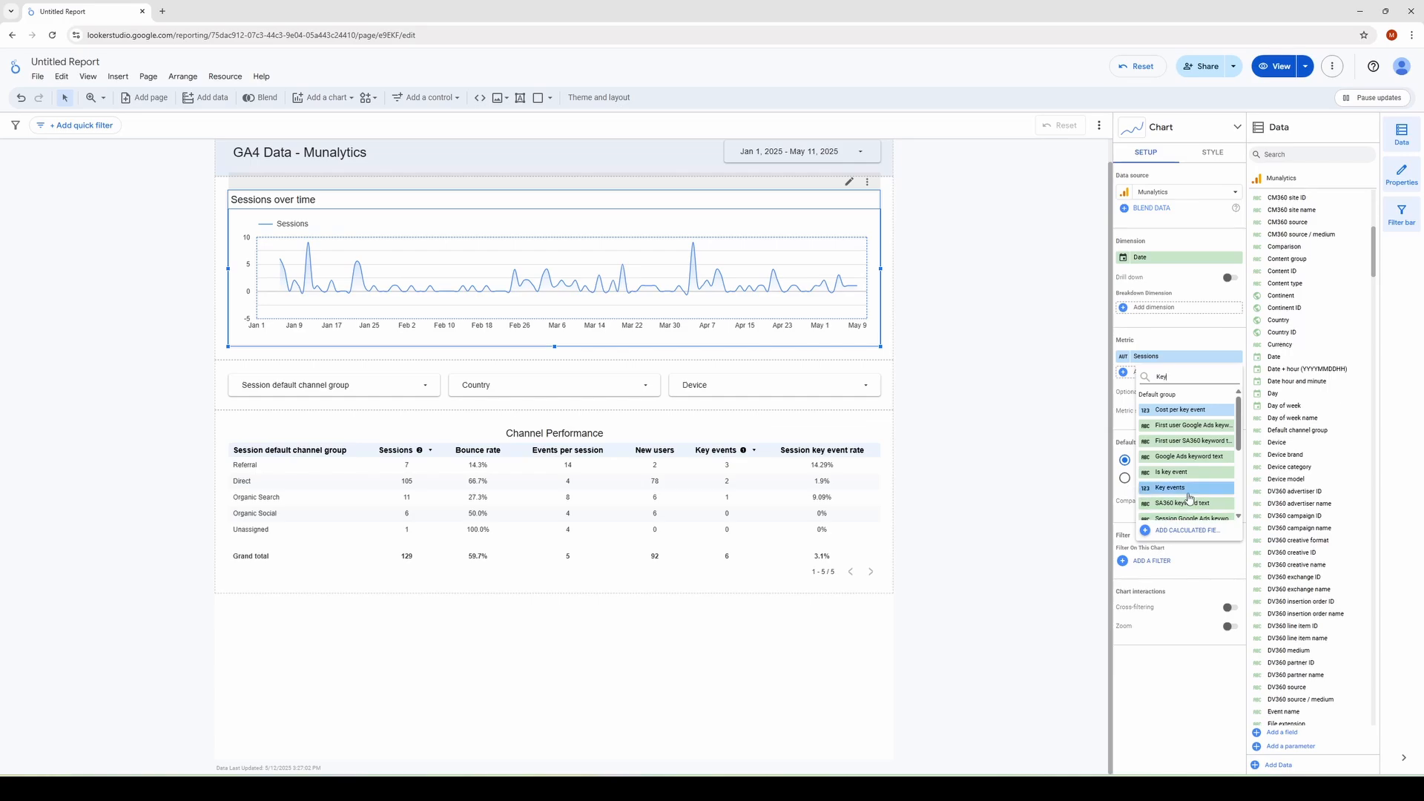
pyautogui.click(1172, 487)
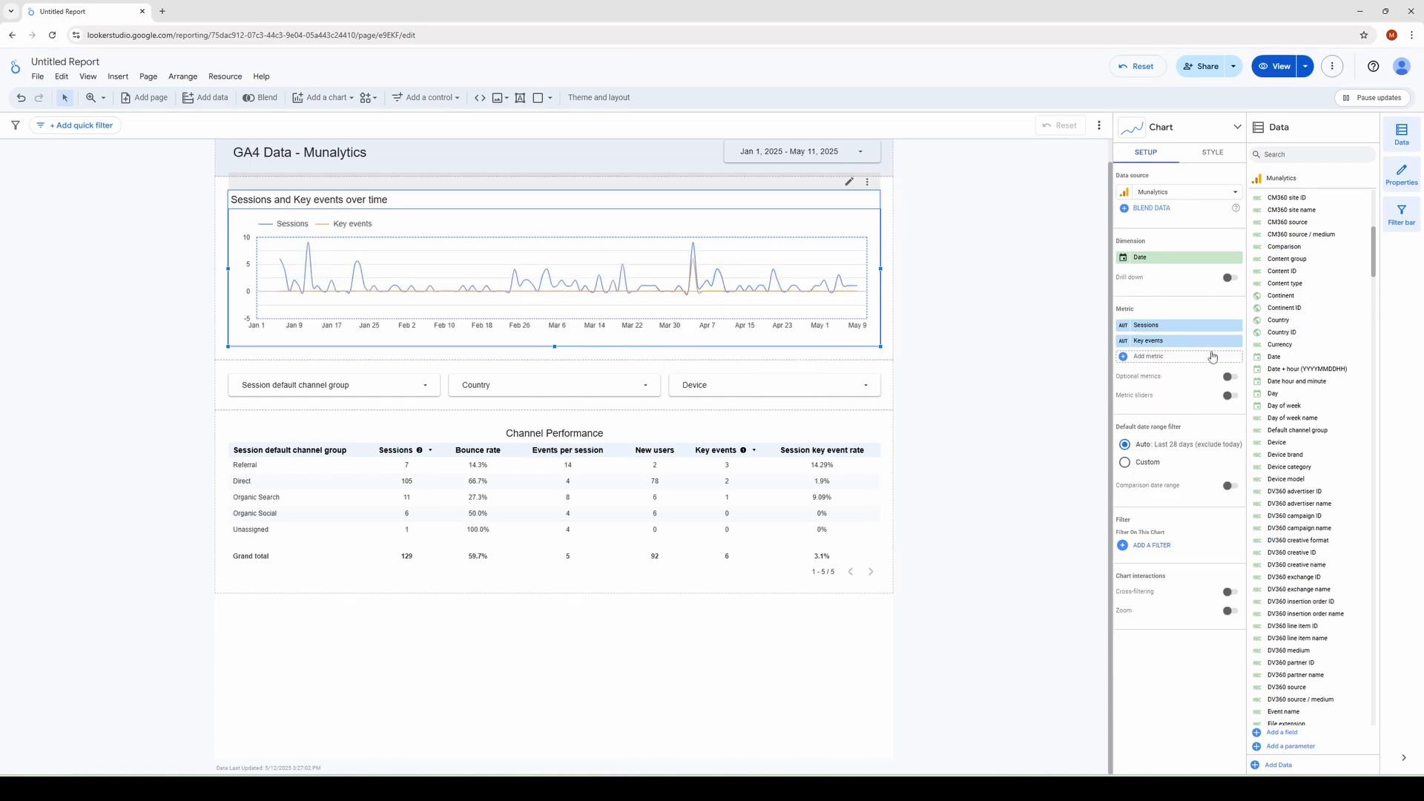
pyautogui.click(1237, 341)
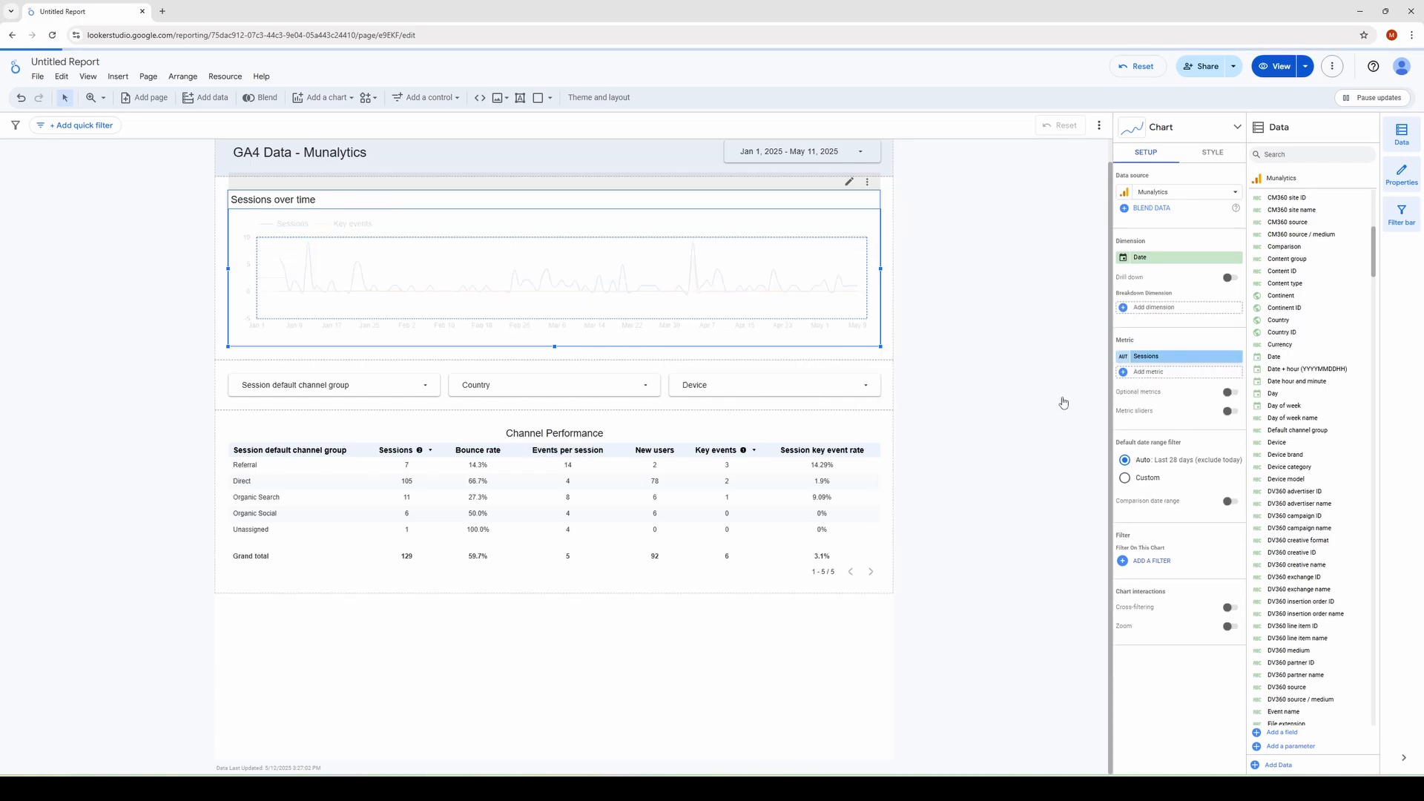
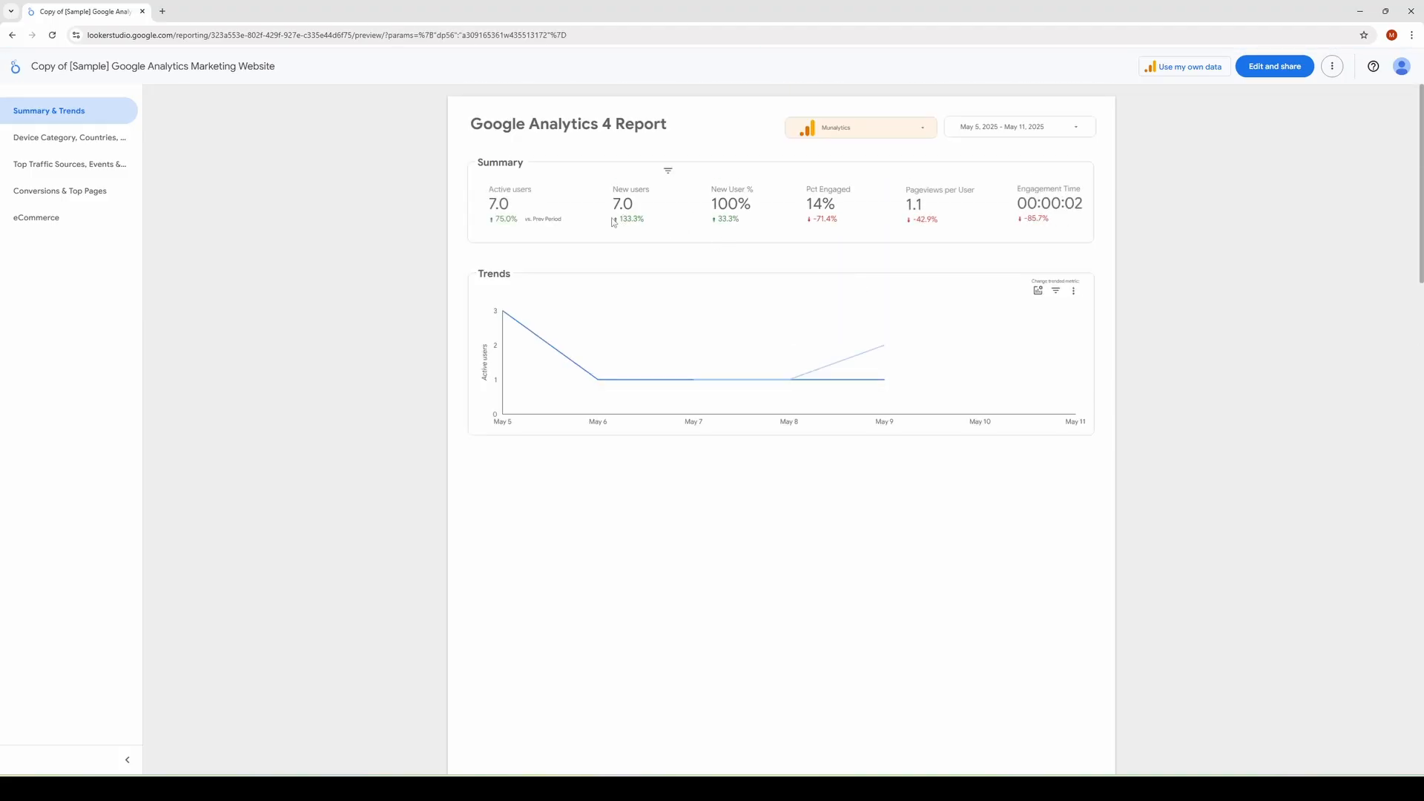
pyautogui.scroll(-5, 922, 299)
pyautogui.scroll(5, 923, 299)
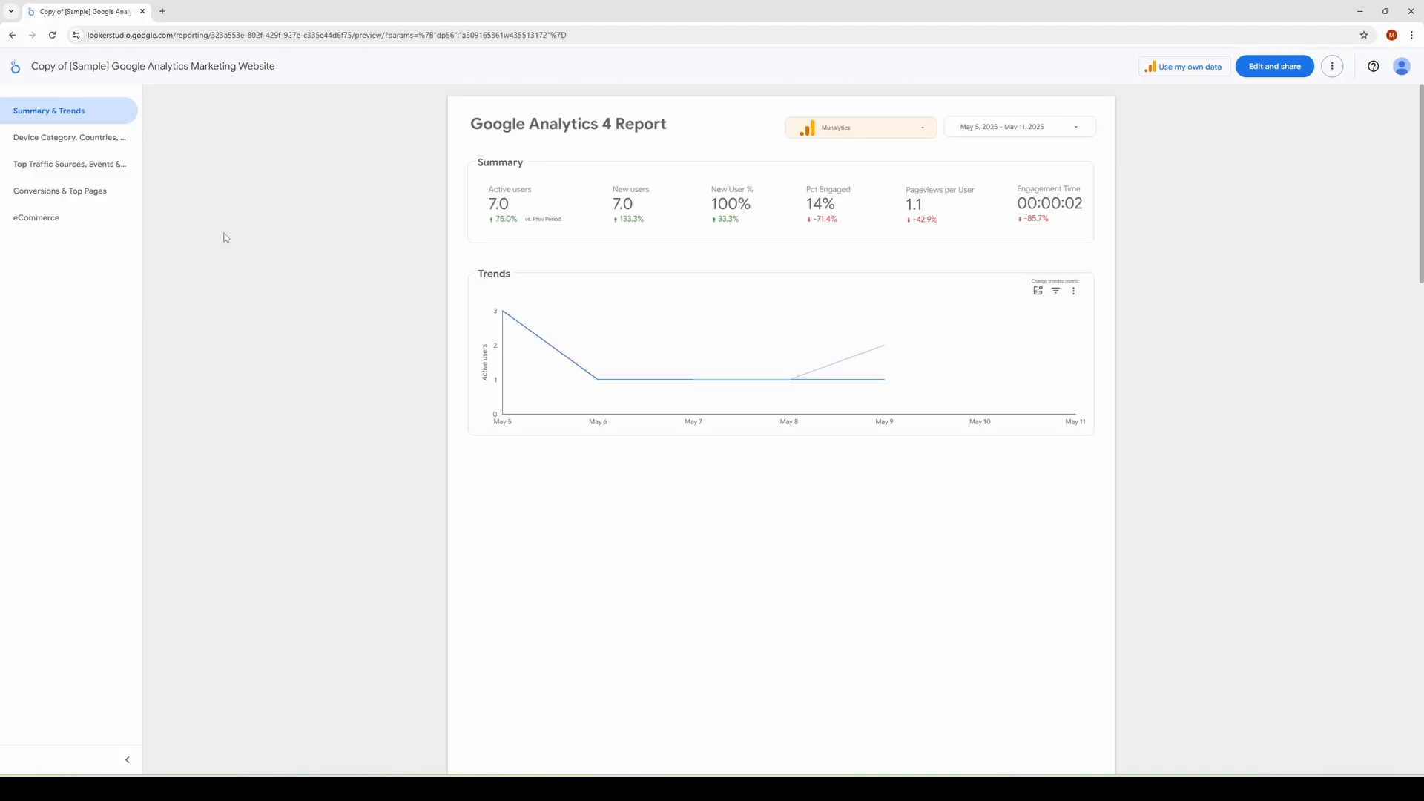
# - View the sample Google Analytics 4 report's Device Category, Conversions & Top Pages and eCommerce pages
pyautogui.click(52, 148)
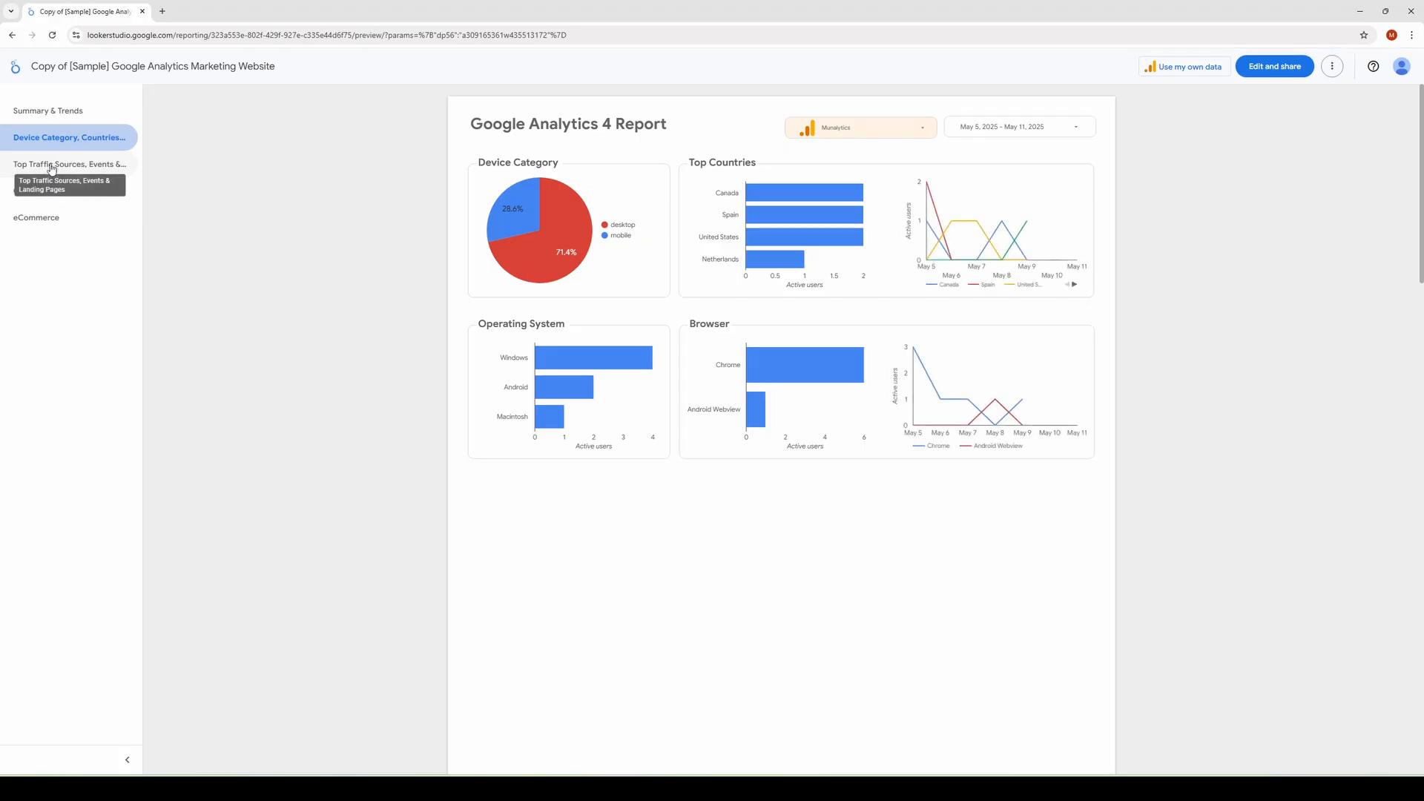
pyautogui.click(63, 191)
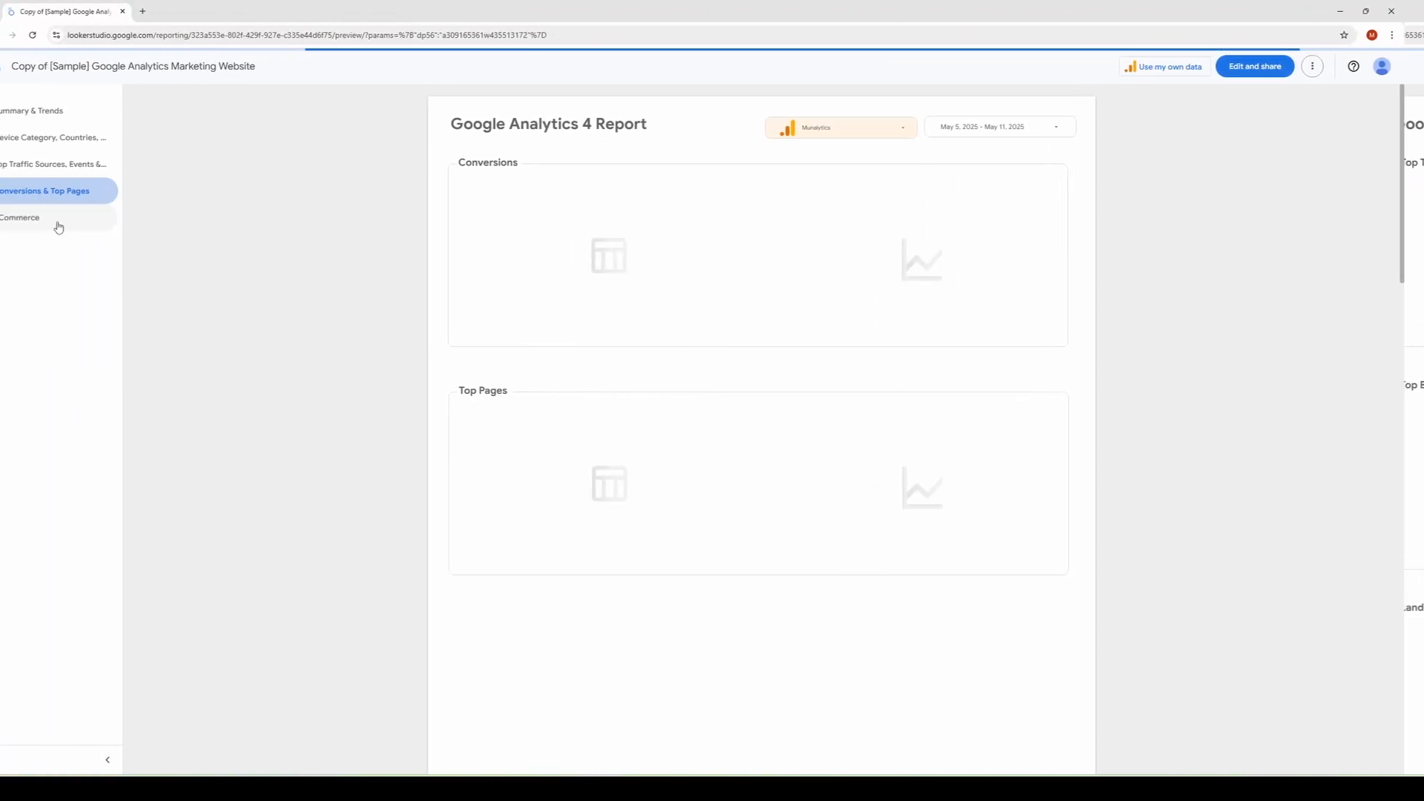
pyautogui.click(77, 227)
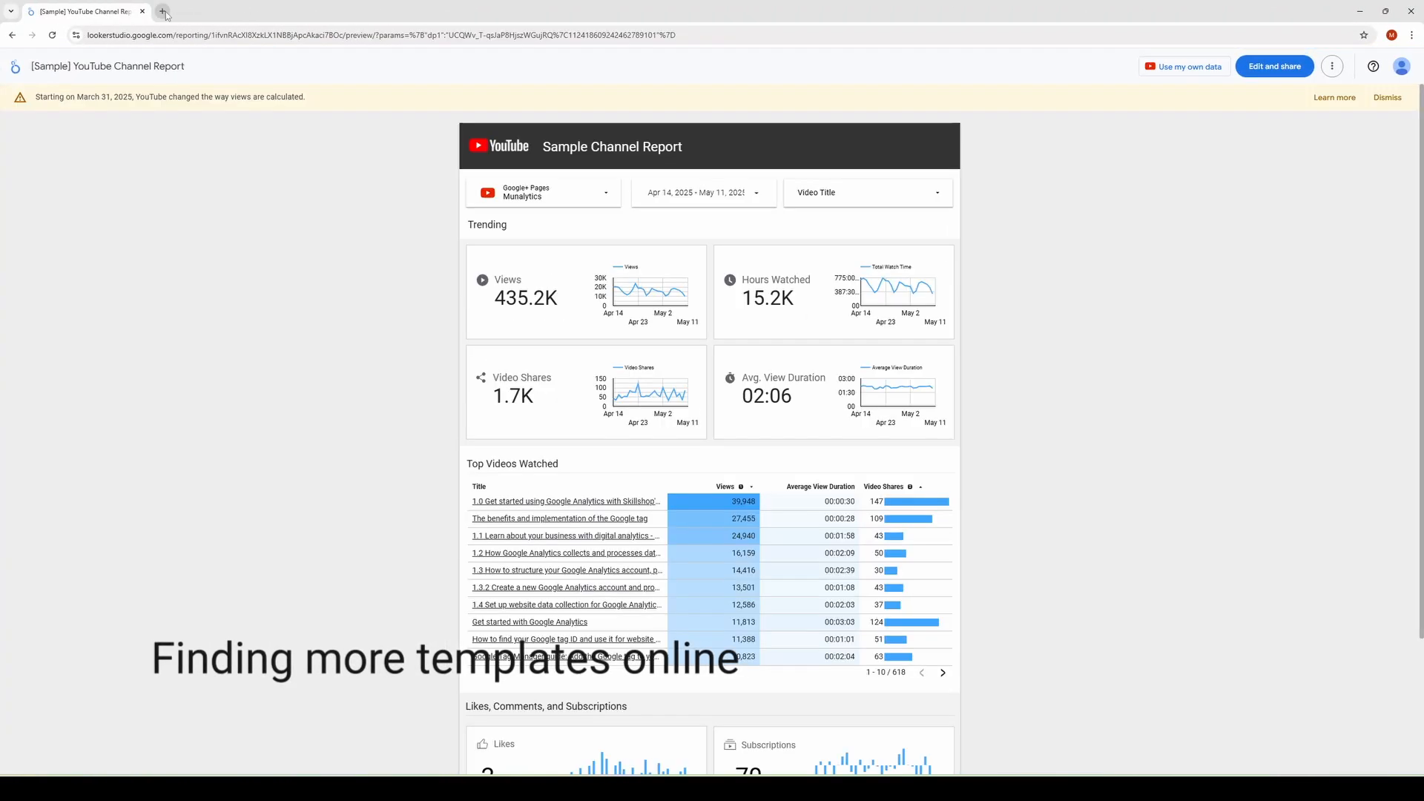
# - Search the web for "looker studio ga4 template free" in a new browser tab
pyautogui.click(162, 11)
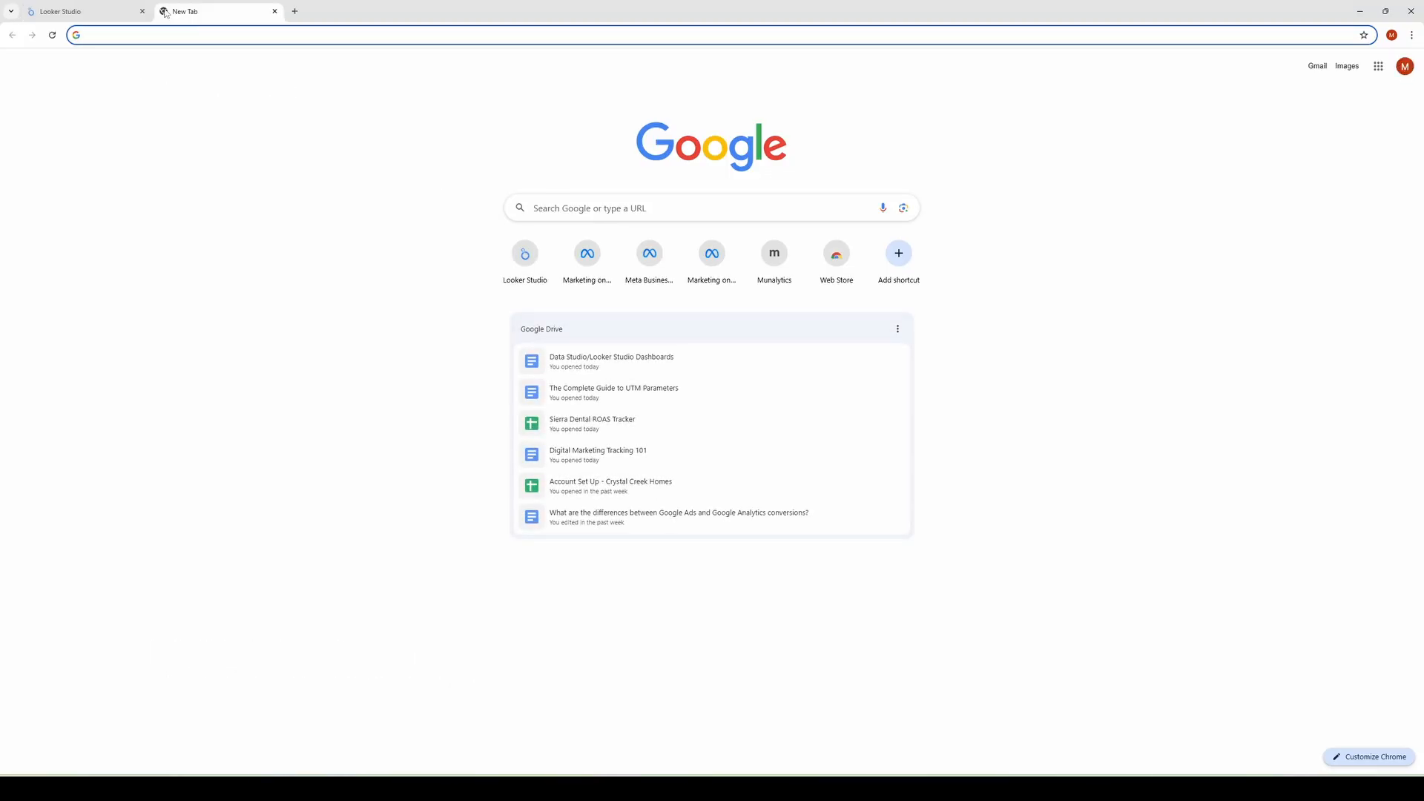
pyautogui.write('looker studio ga4 ')
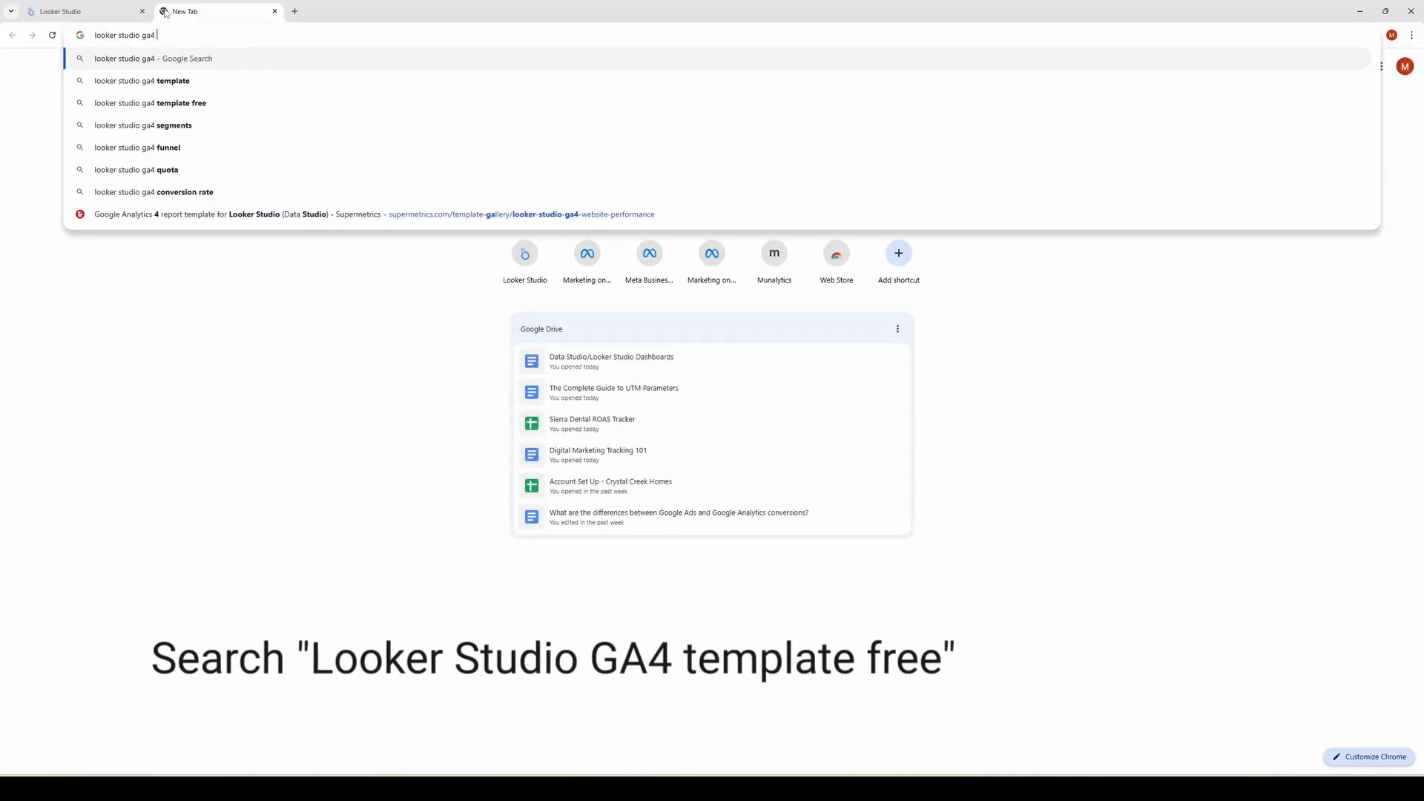
pyautogui.write('template free')
pyautogui.press('Return')
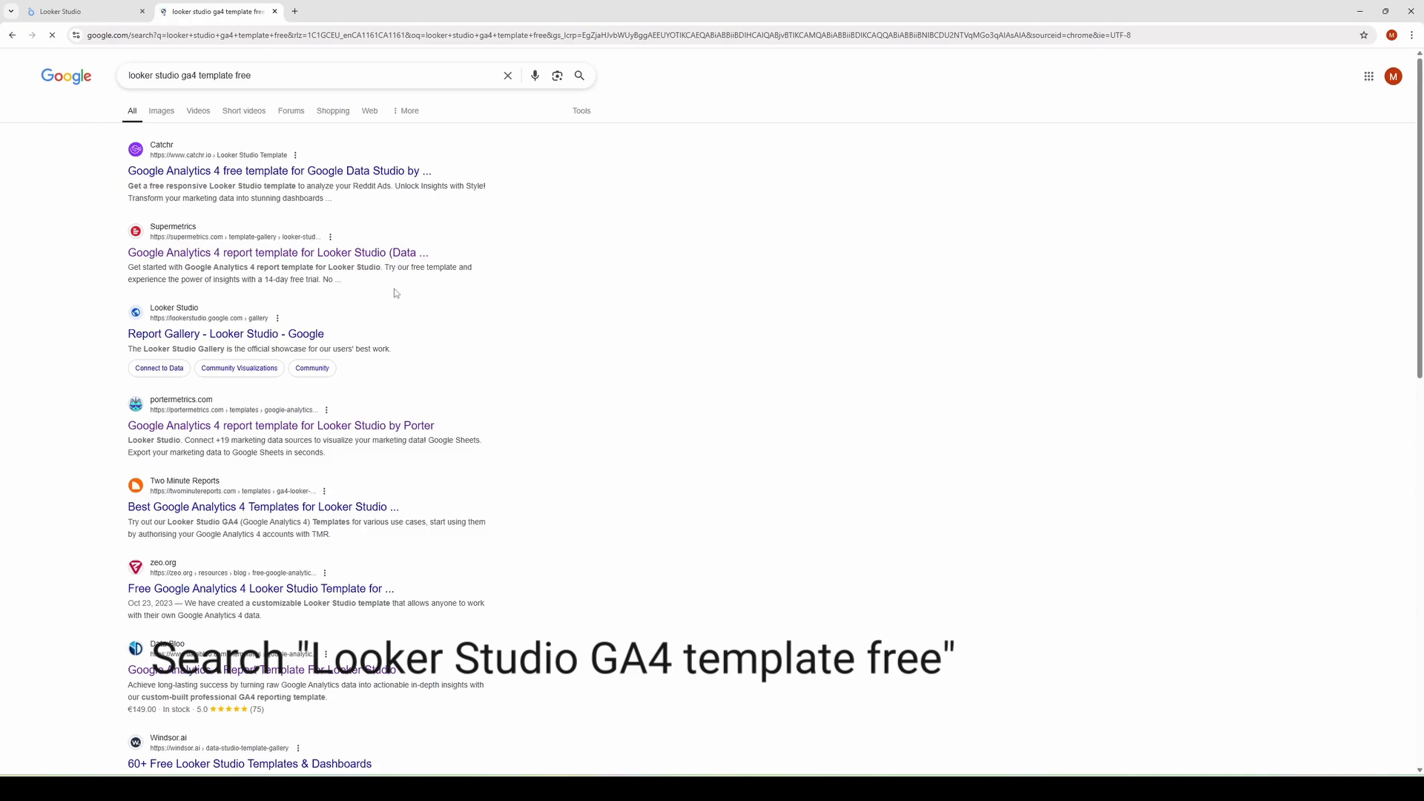
# - Open Two Minute Reports' Google Analytics 4 template collection and preview its Google Analytics 4 Overview Report in Looker Studio
pyautogui.scroll(-3, 329, 336)
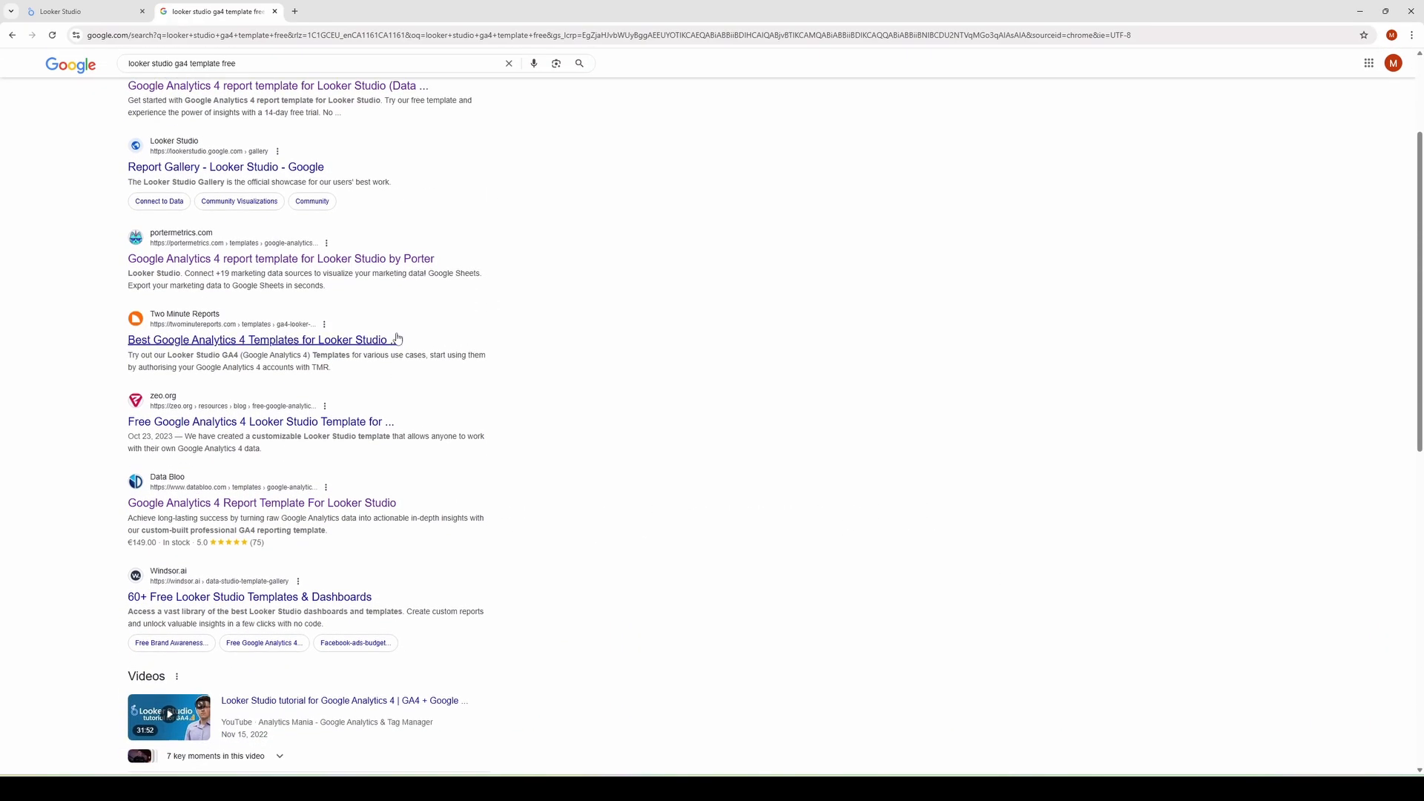
pyautogui.click(369, 343)
pyautogui.scroll(-2, 617, 350)
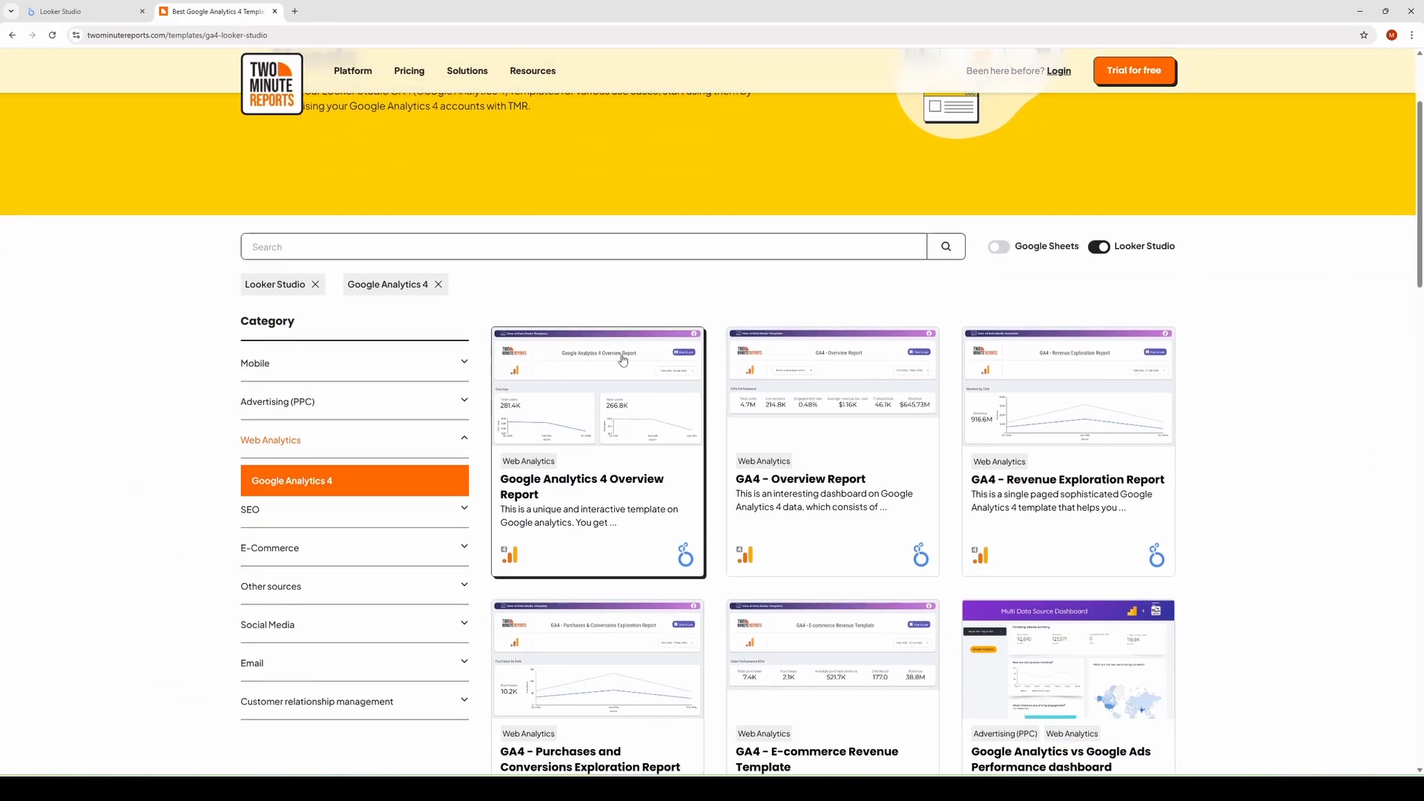
pyautogui.click(590, 402)
pyautogui.click(802, 208)
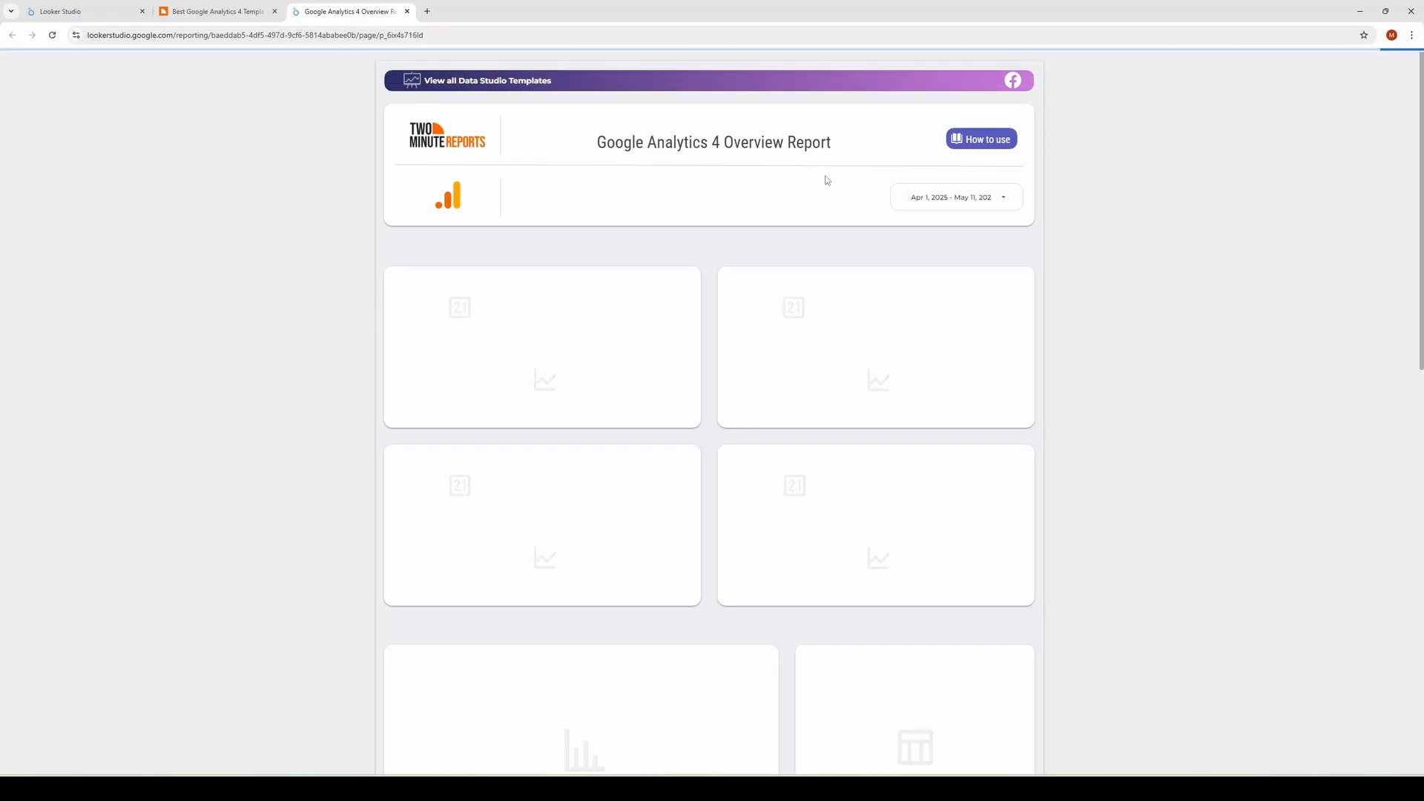
# - Make a copy of the Google Analytics 4 Overview Report with Munalytics replacing the Google Analytics 4 data source
pyautogui.click(1362, 67)
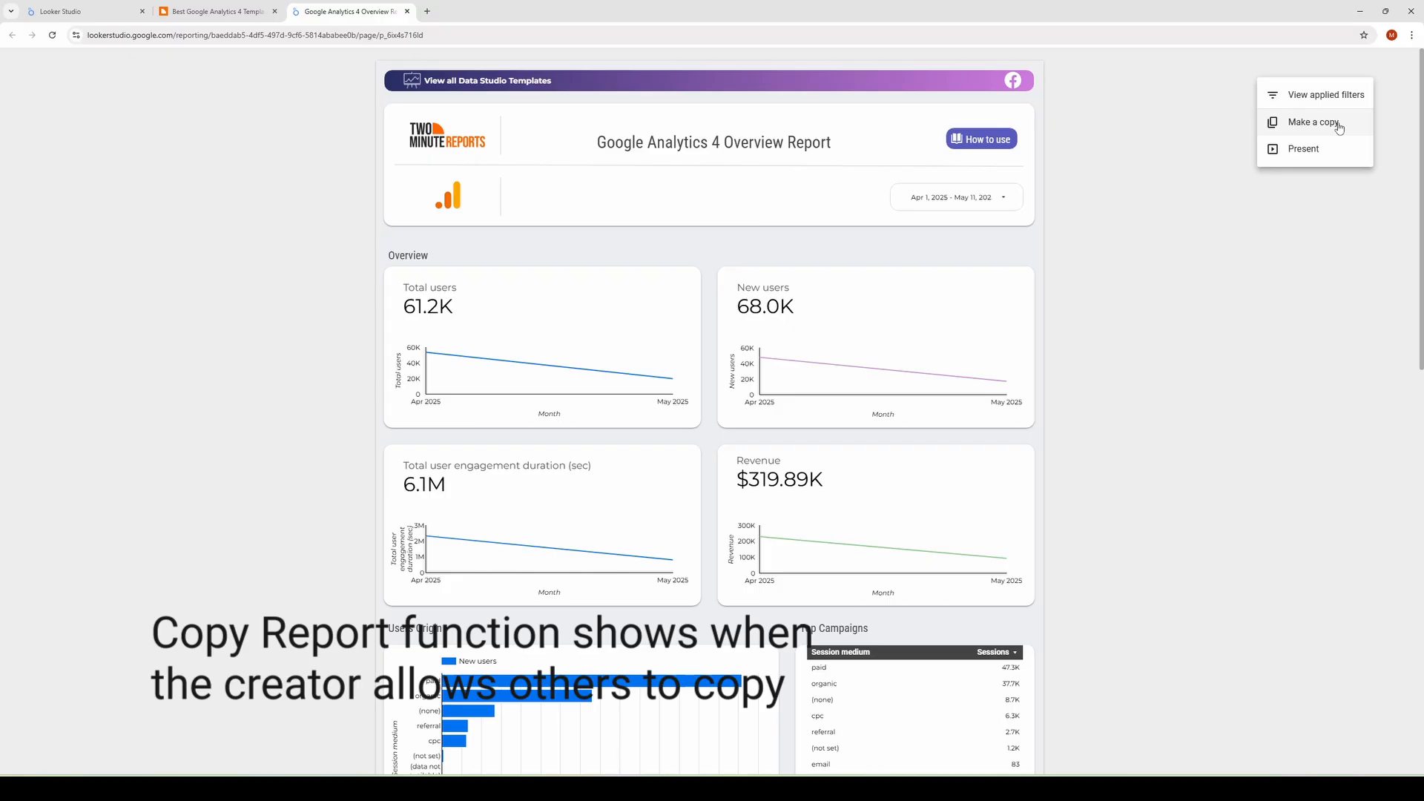
pyautogui.click(1339, 125)
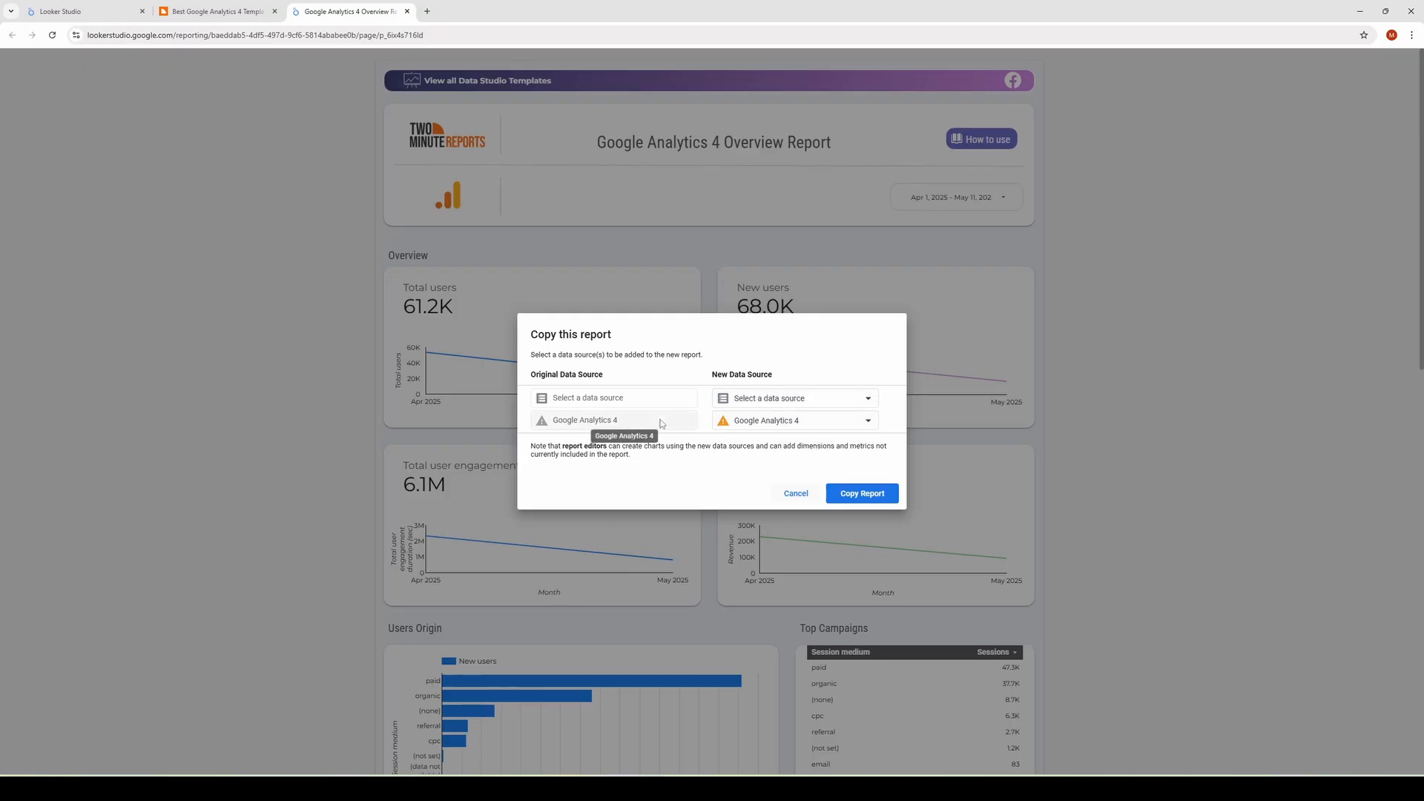
pyautogui.click(808, 429)
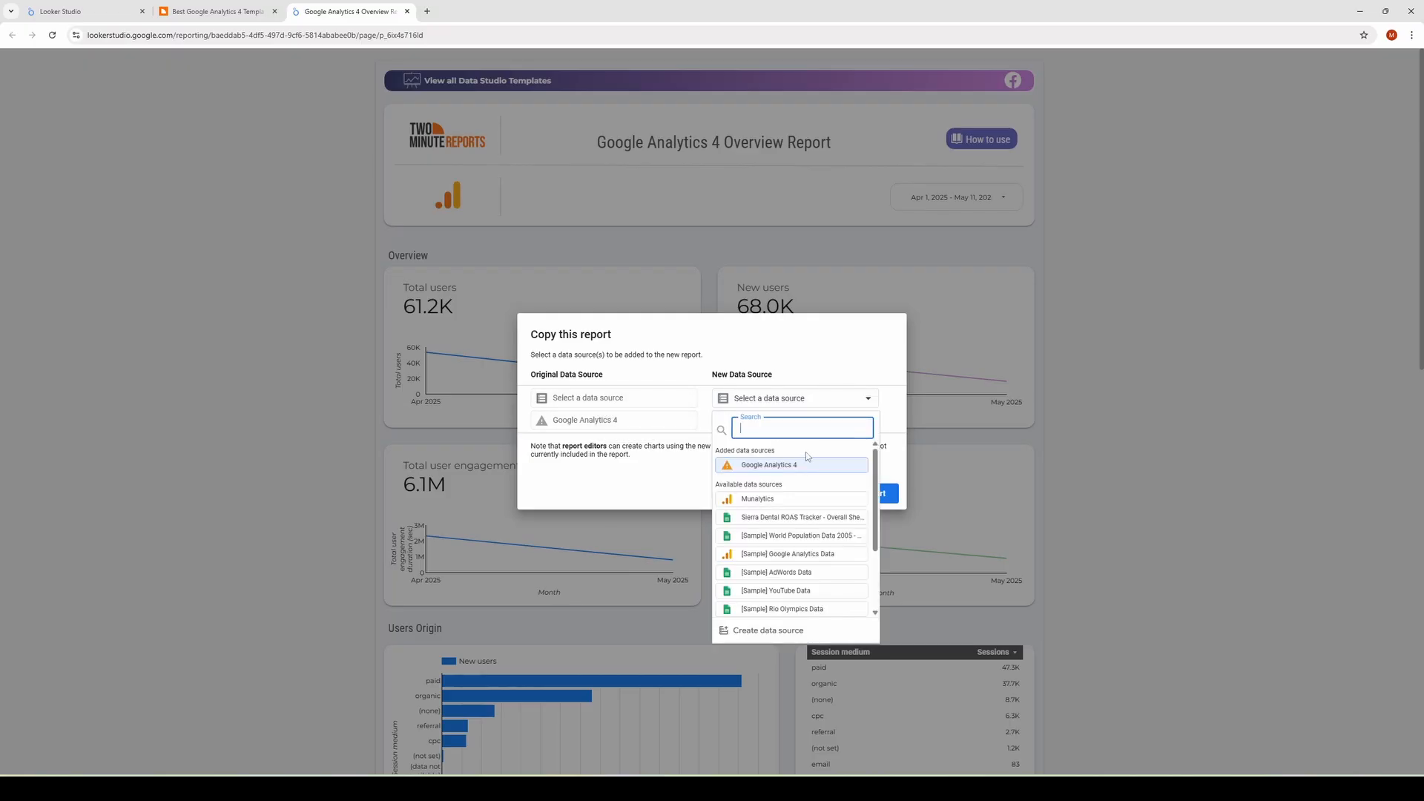
pyautogui.click(800, 501)
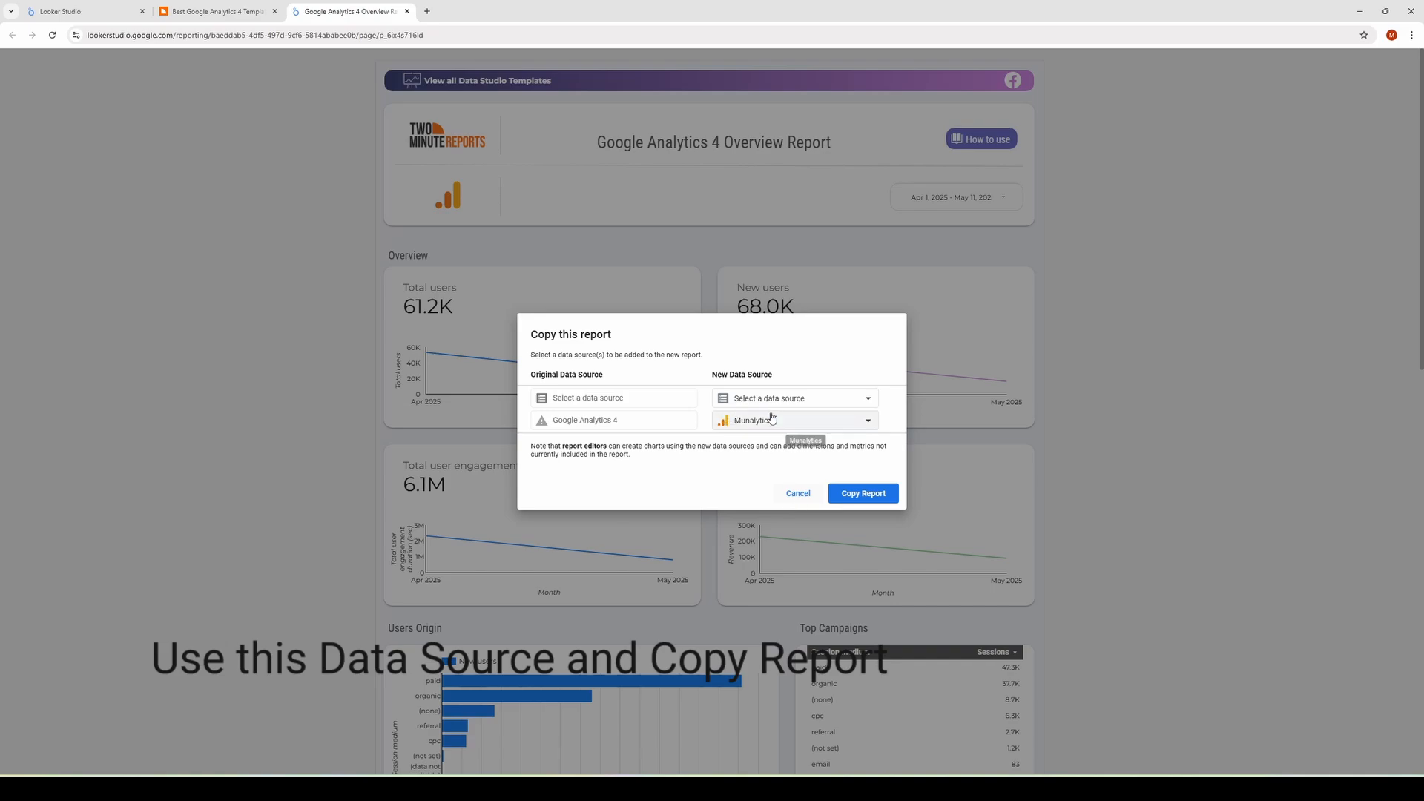
pyautogui.click(864, 494)
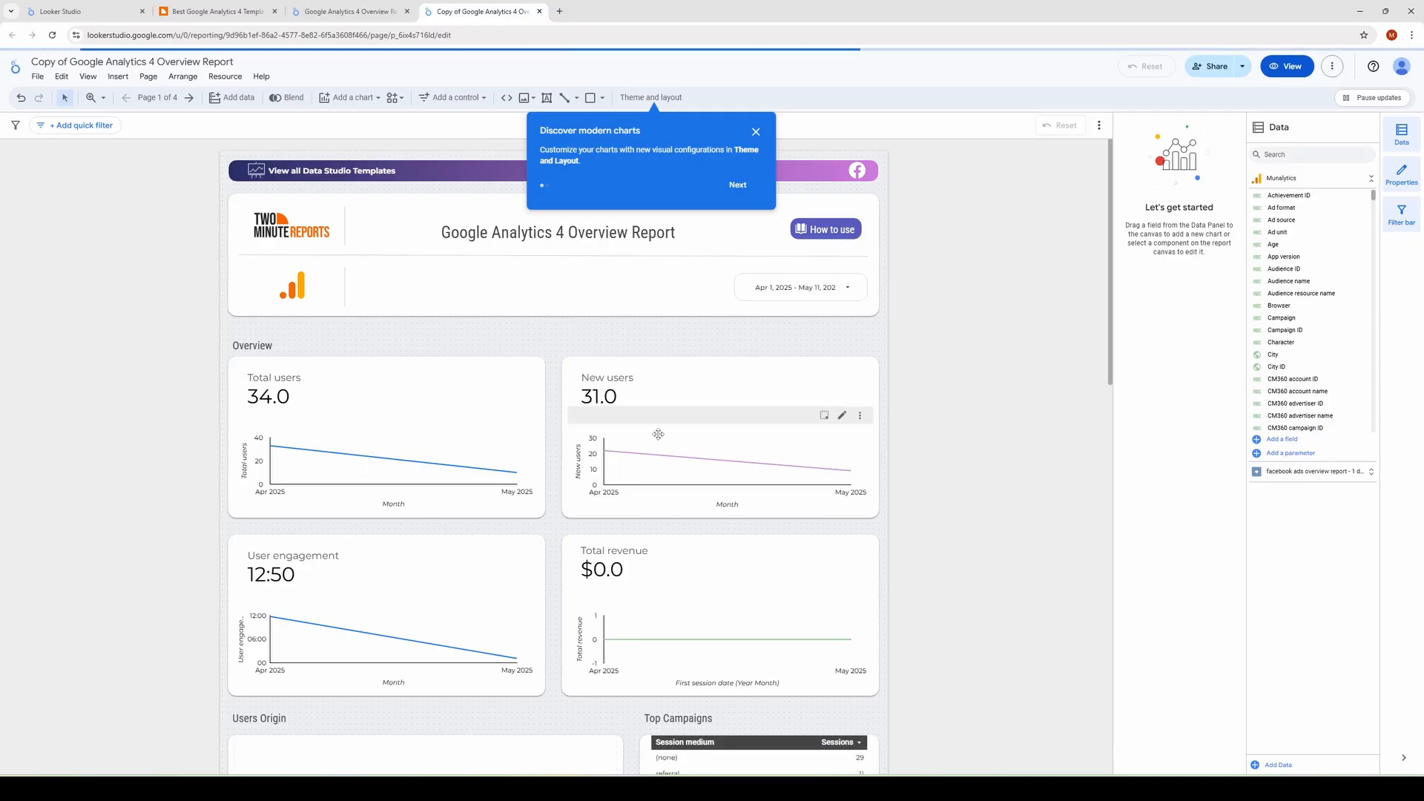
# - Look over the copied report and examine the data source options of its New users and Total users line charts
pyautogui.scroll(-8, 658, 434)
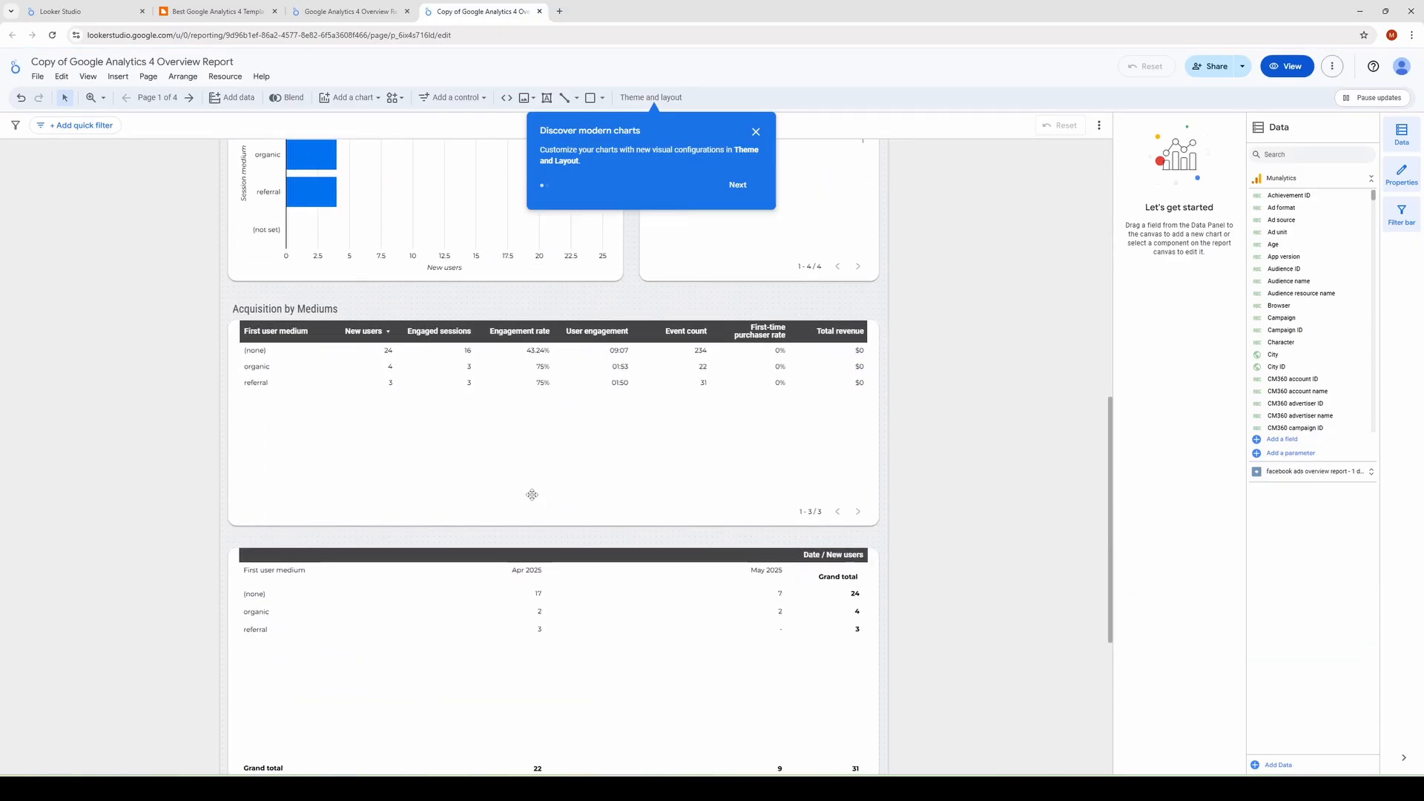
pyautogui.scroll(8, 531, 494)
pyautogui.click(712, 460)
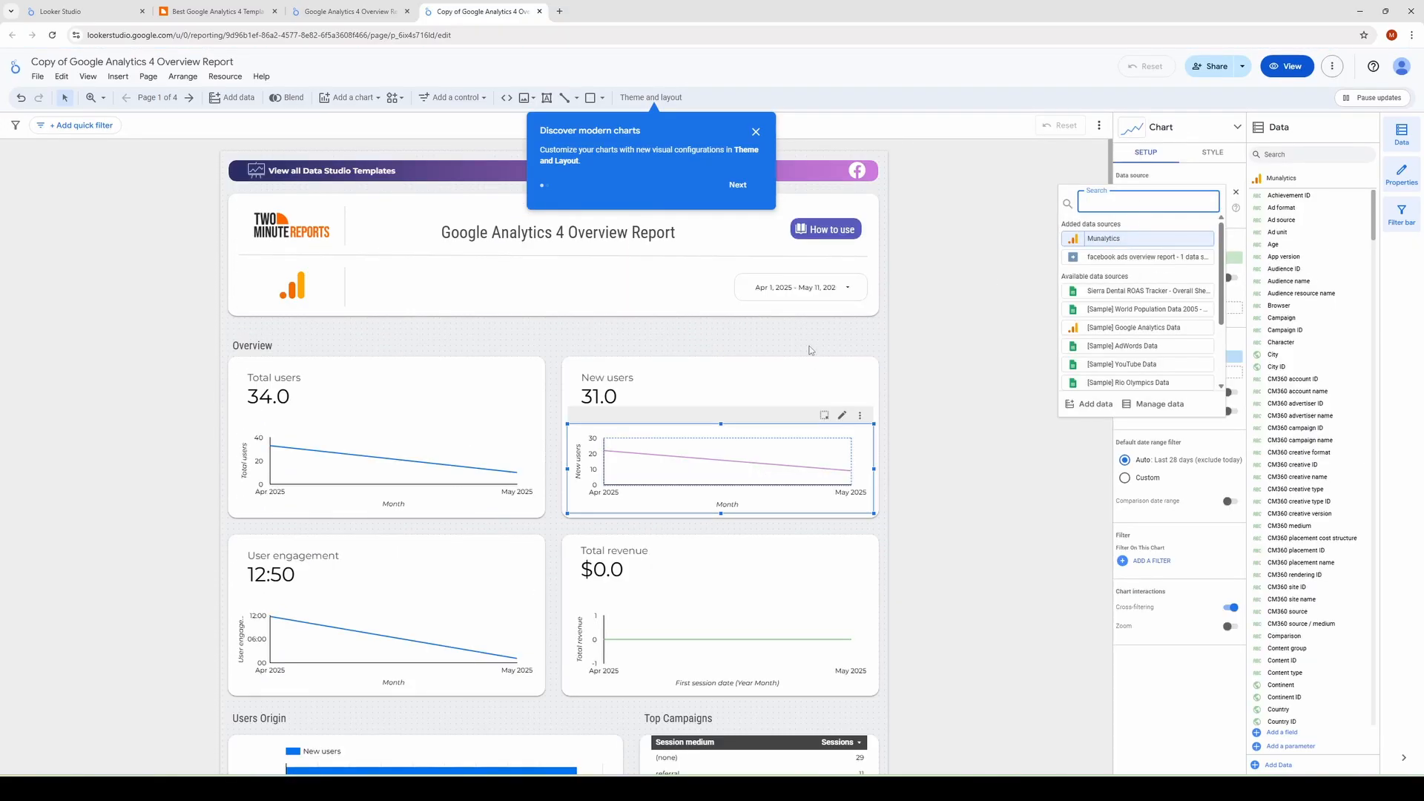
pyautogui.click(416, 464)
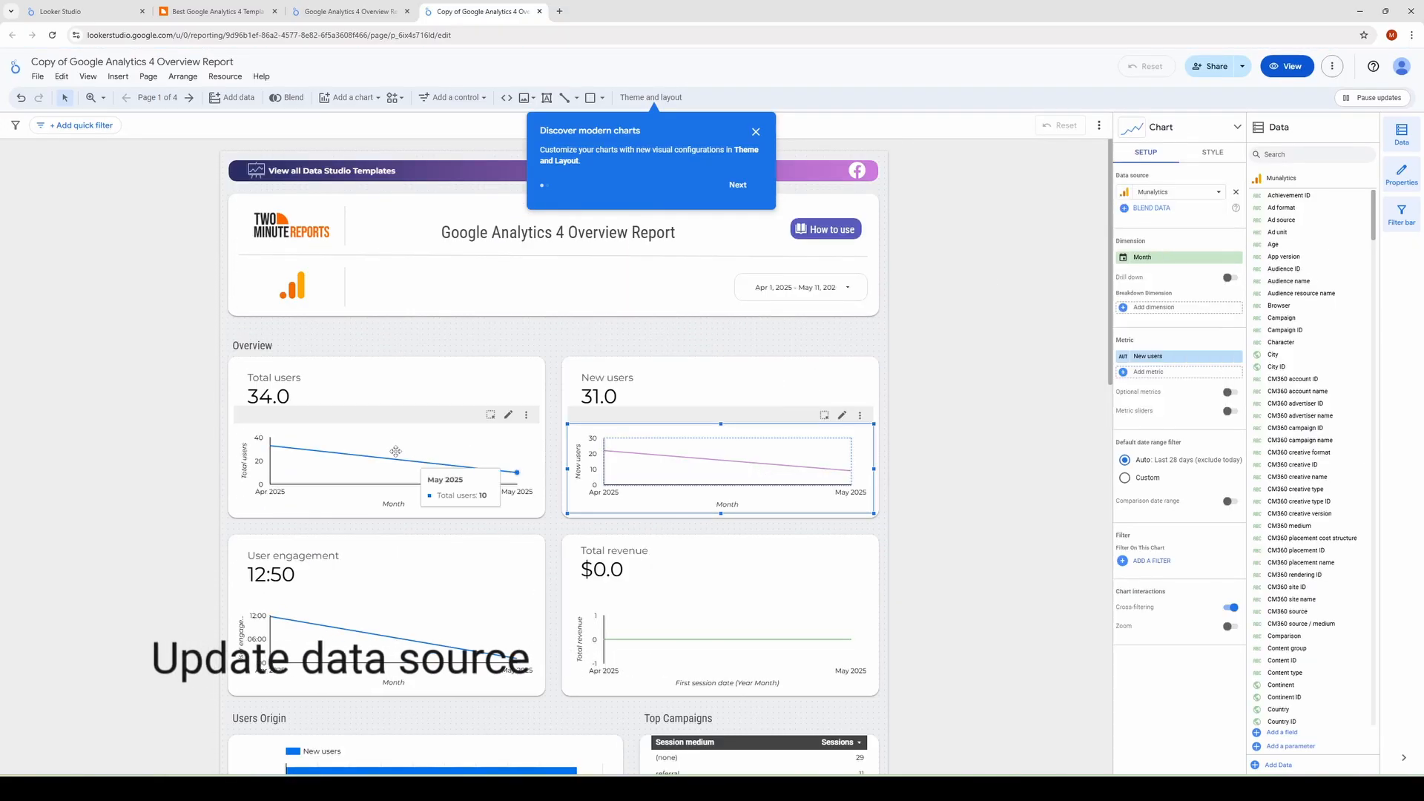
pyautogui.click(1180, 194)
pyautogui.scroll(-5, 1137, 356)
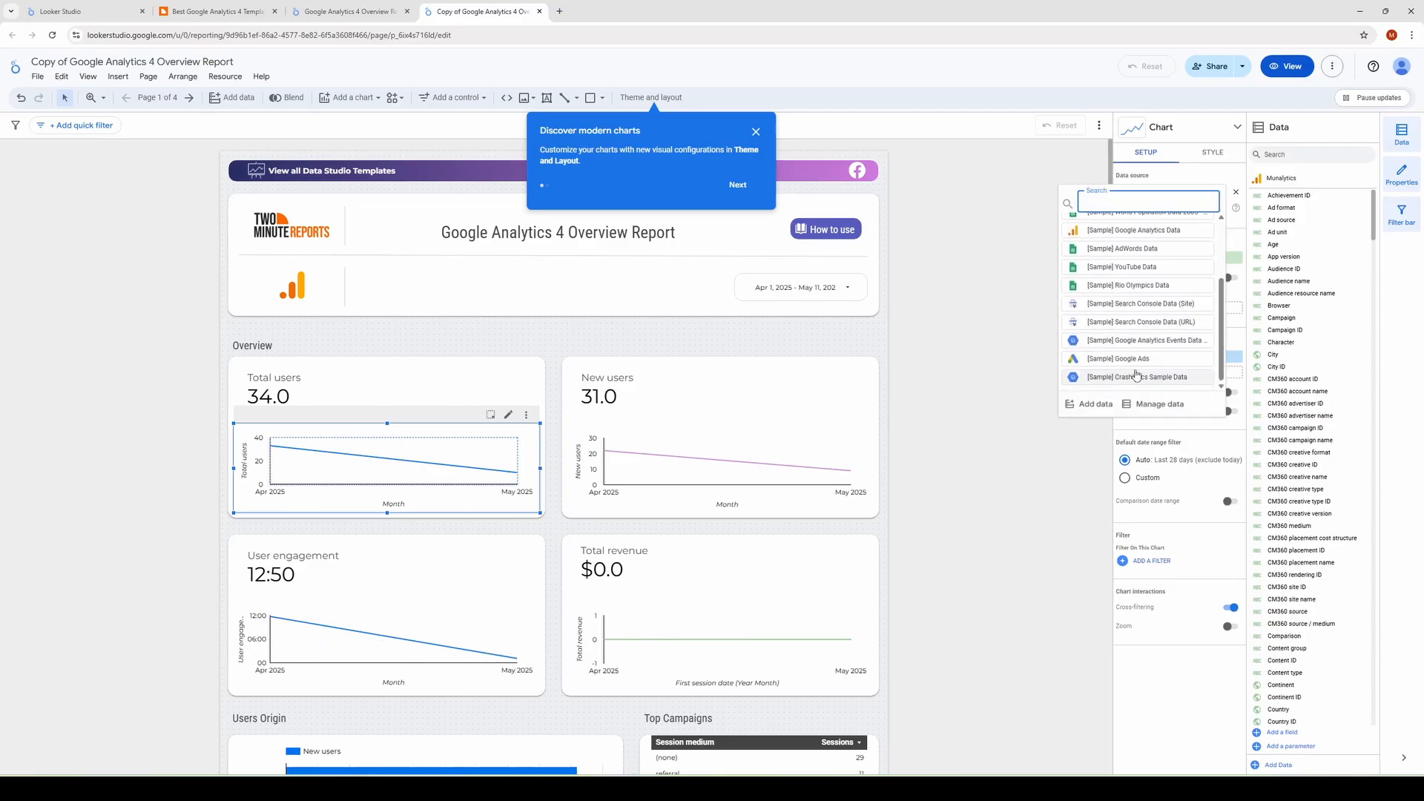
pyautogui.scroll(3, 1138, 364)
pyautogui.click(949, 375)
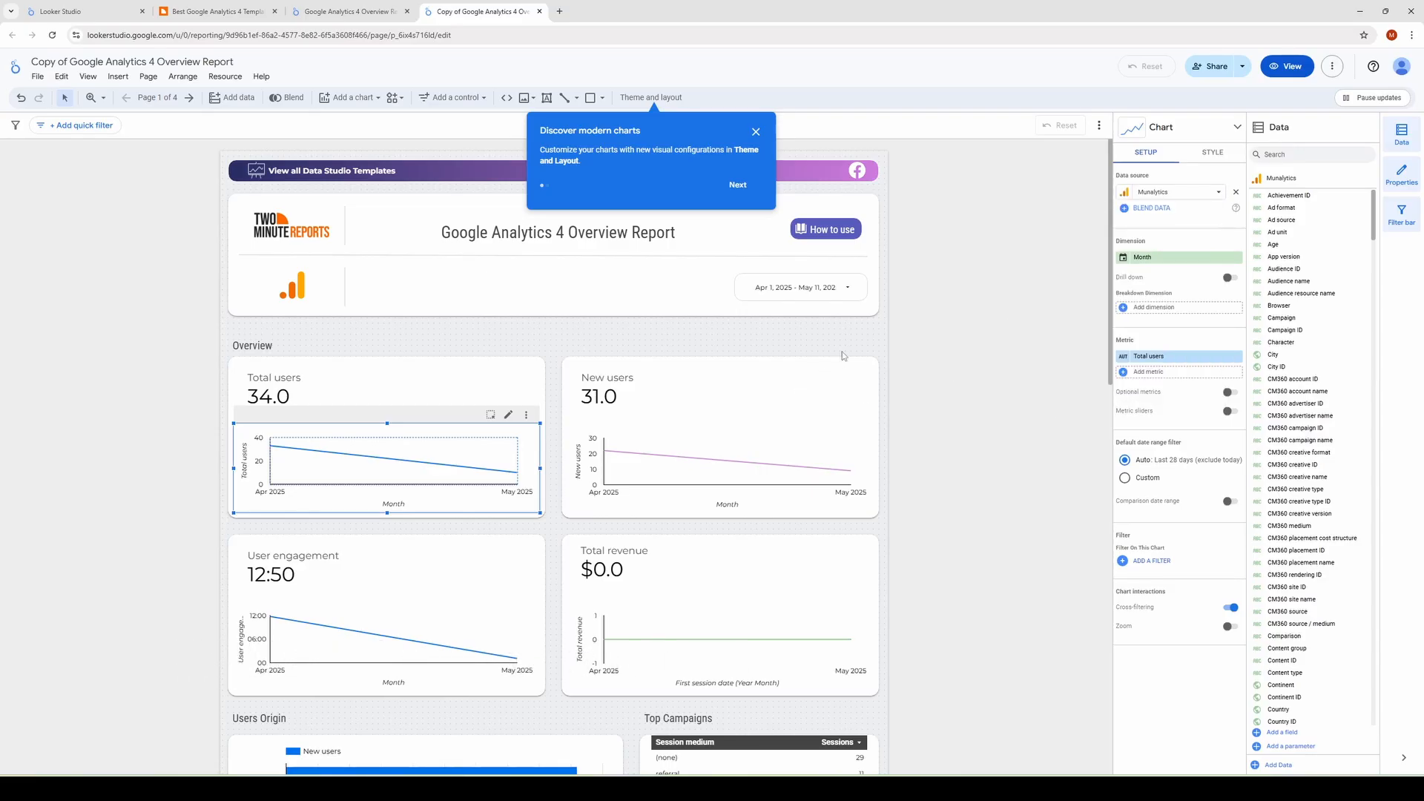
pyautogui.scroll(-2, 844, 356)
pyautogui.scroll(2, 936, 402)
# - Change the metric of the New users scorecard and of the line chart below it to Key events
pyautogui.click(644, 395)
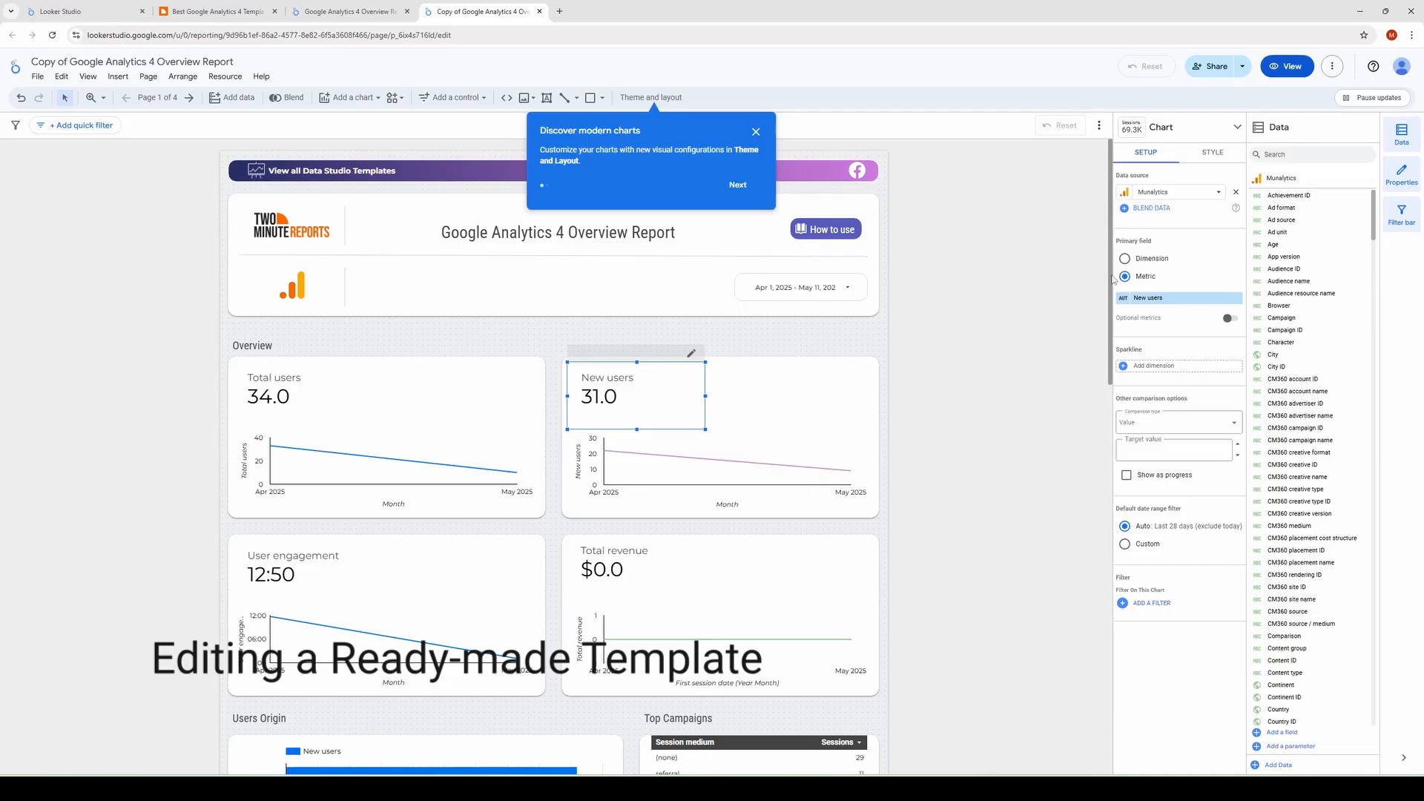
pyautogui.click(1164, 299)
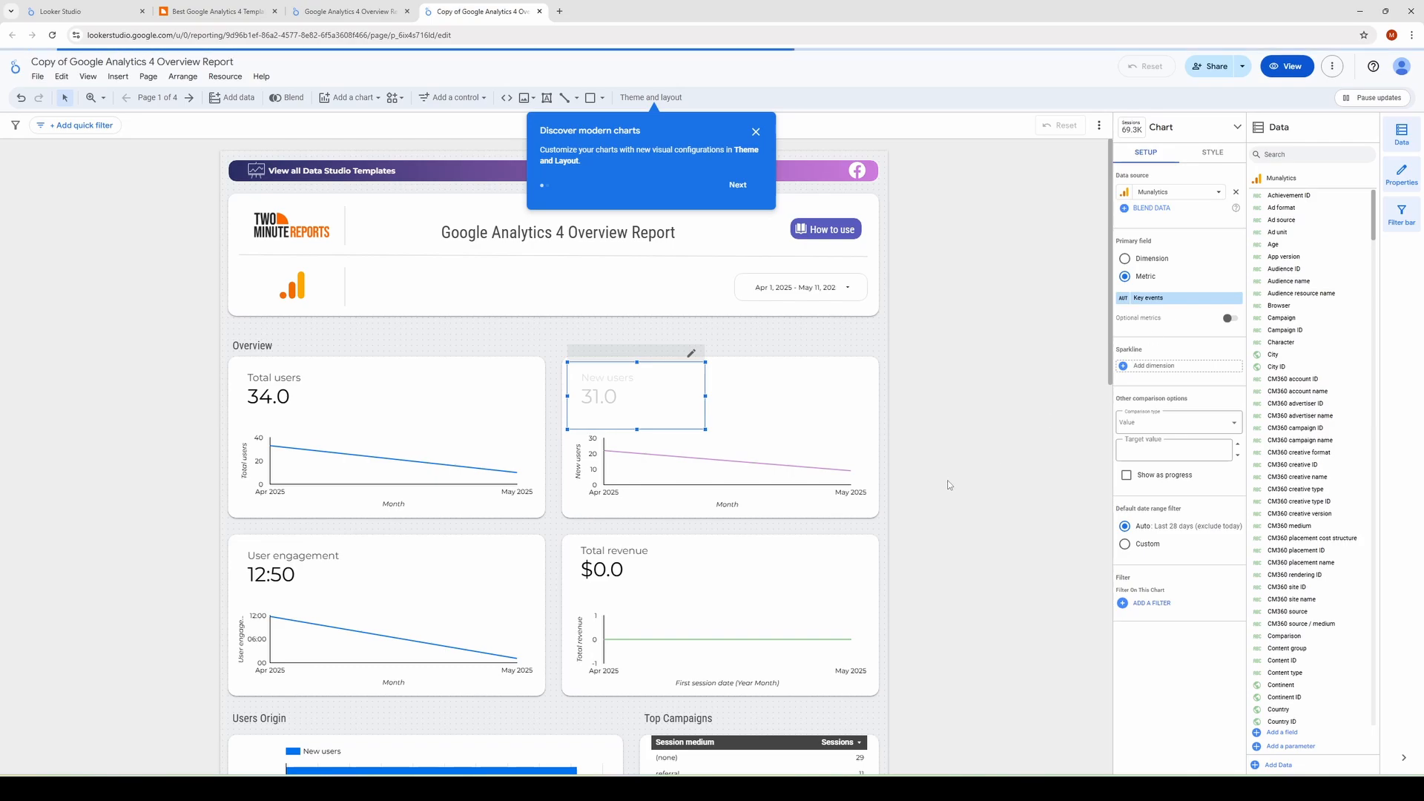
pyautogui.click(733, 467)
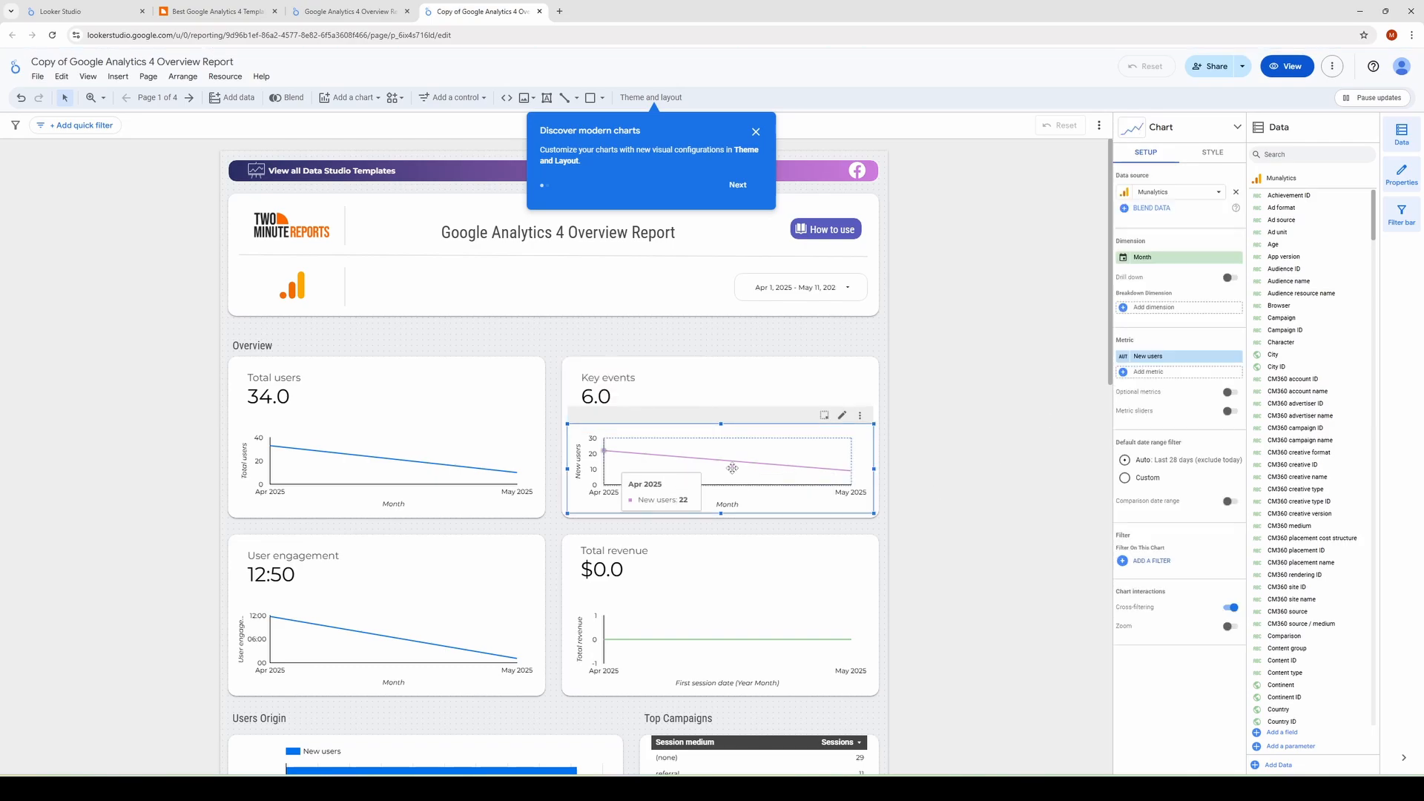
pyautogui.click(1178, 356)
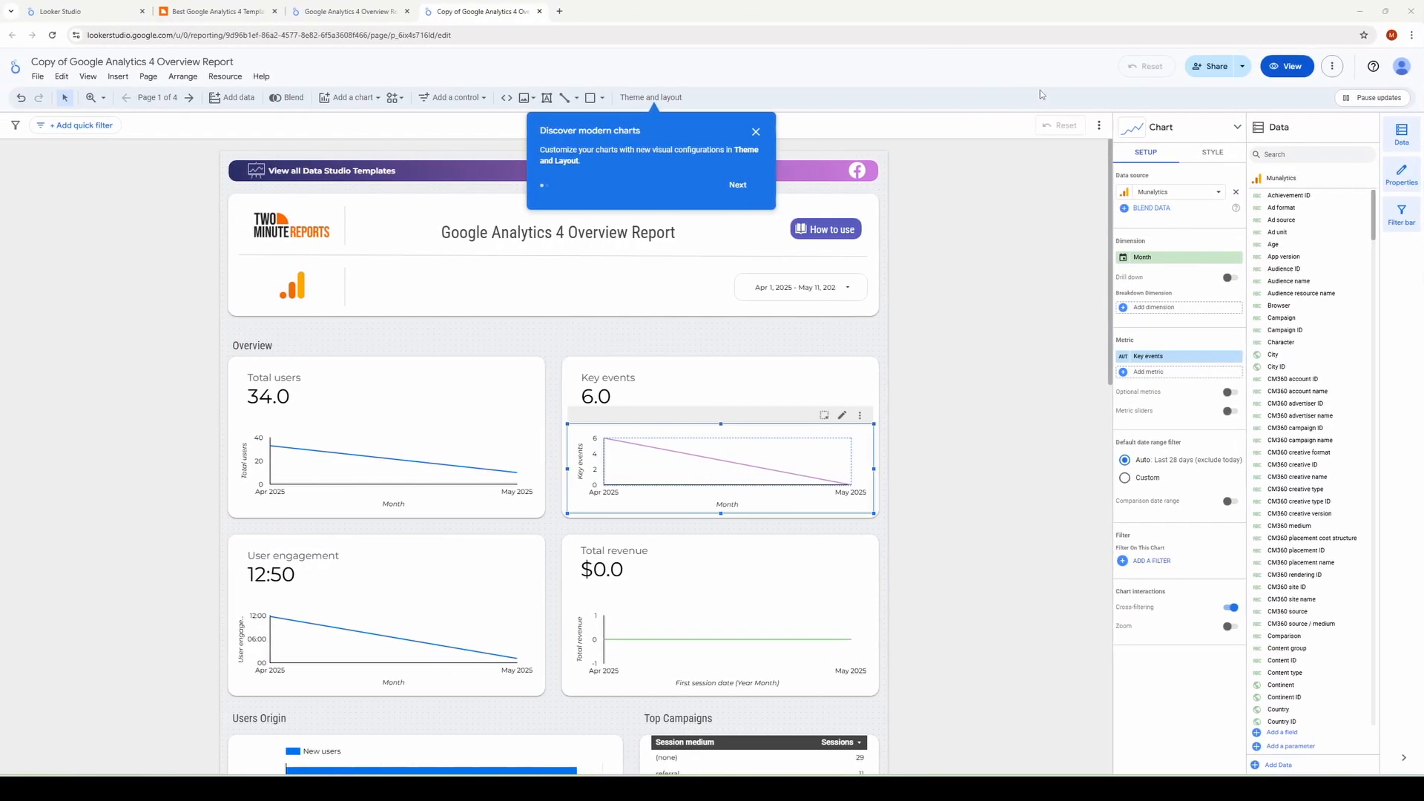
# - Examine the report's sharing options for inviting people, including the Viewer and Editor roles and the recipient field
pyautogui.click(1210, 68)
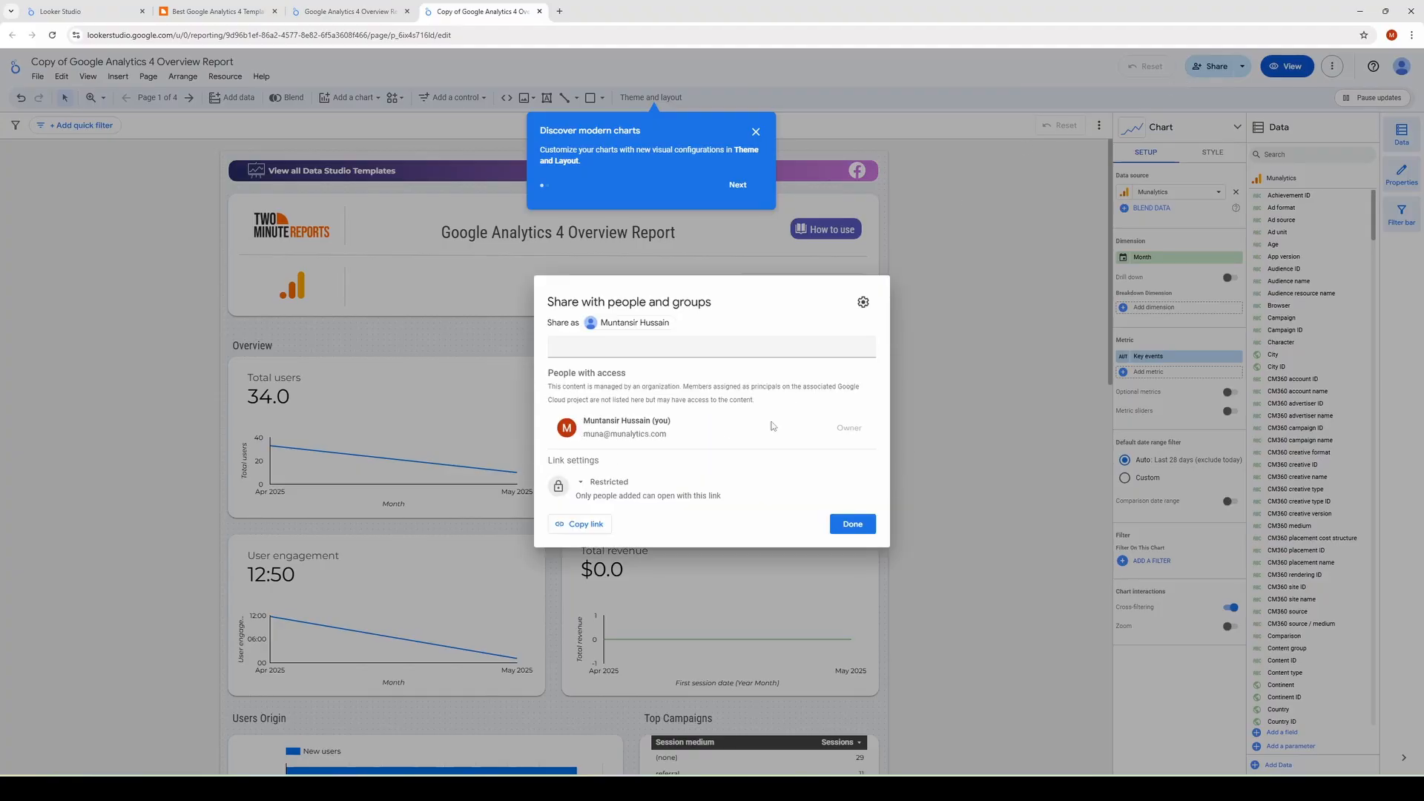
pyautogui.click(680, 418)
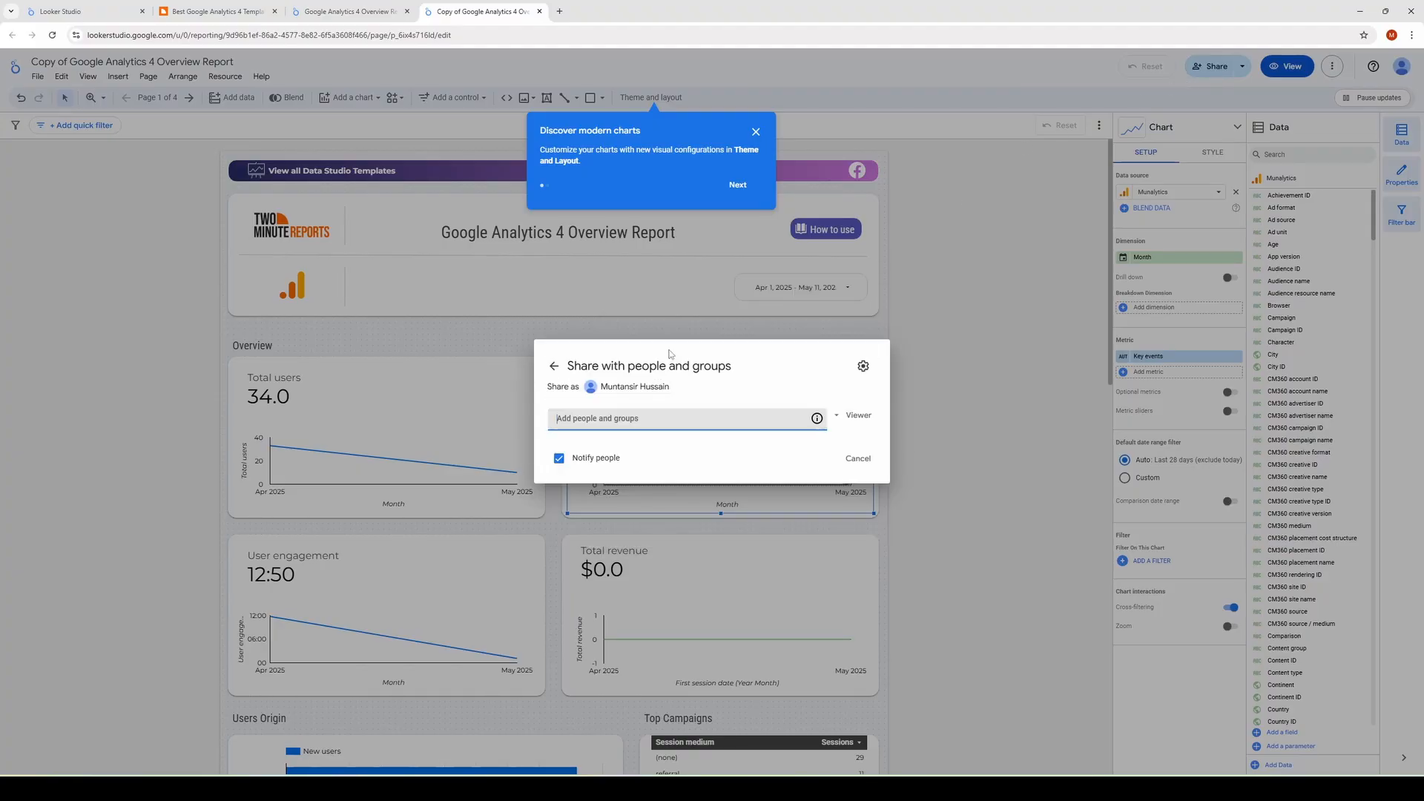
pyautogui.click(852, 416)
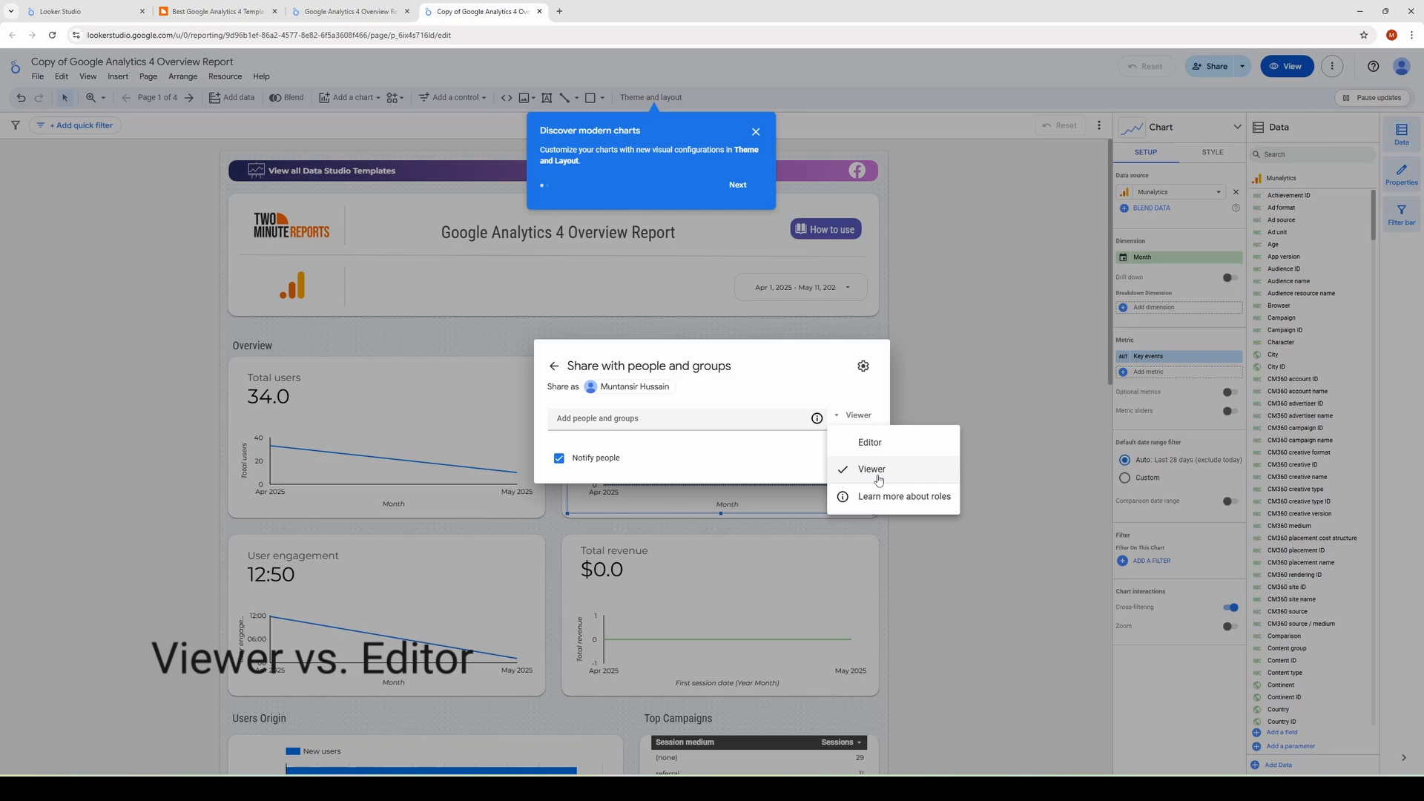
pyautogui.click(718, 419)
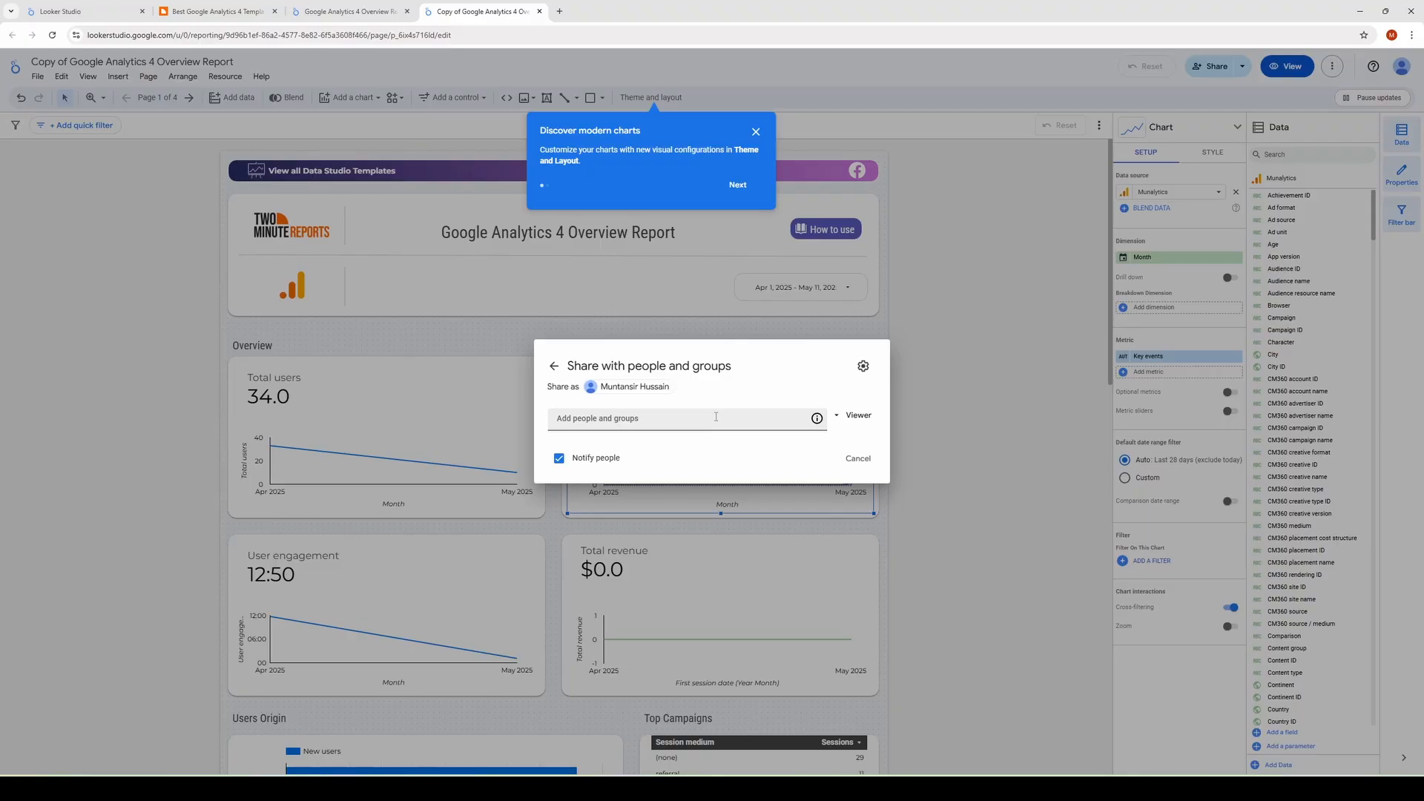
pyautogui.click(715, 417)
pyautogui.write('c')
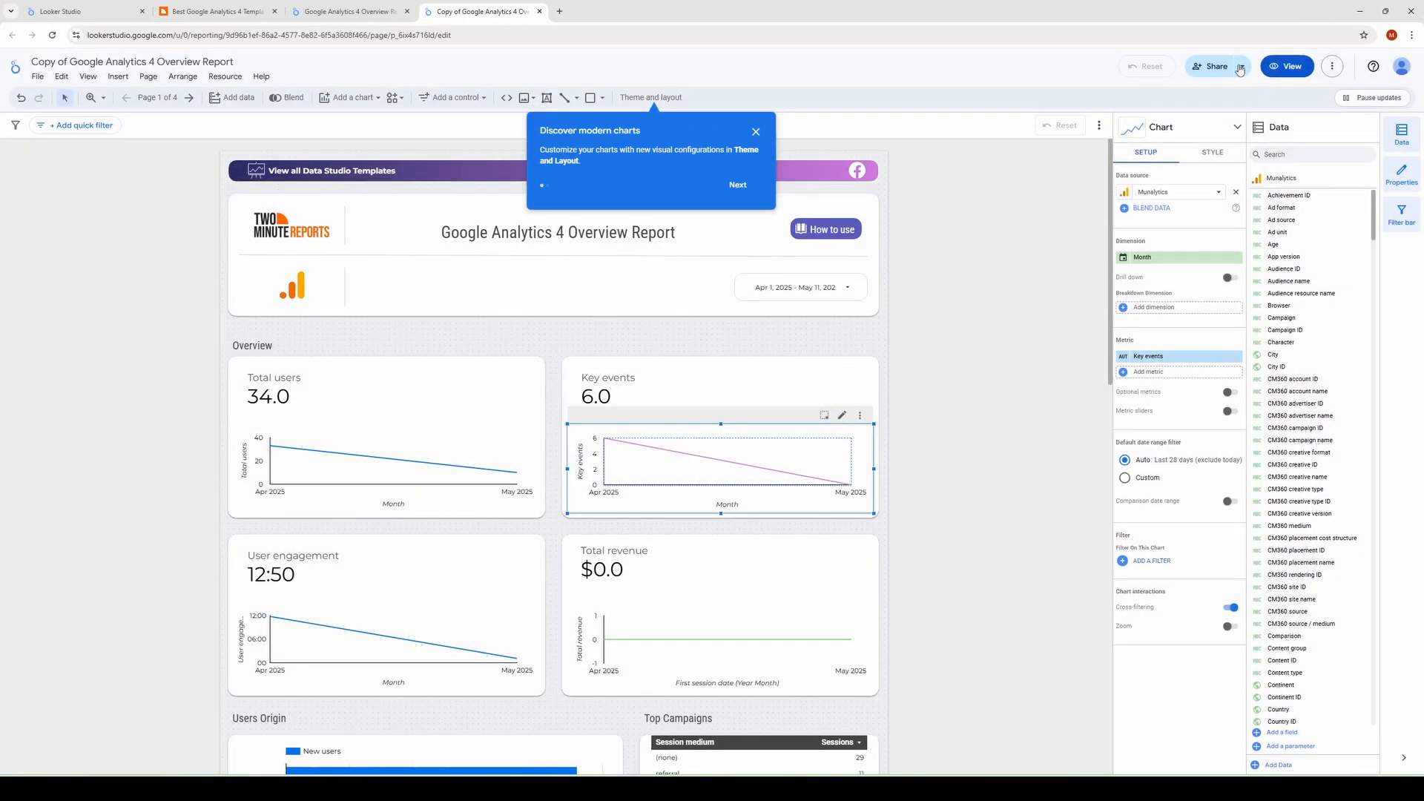
# - Open the report's email delivery schedule and examine the start date and the repeat options, including a custom weekly repeat
pyautogui.click(1240, 68)
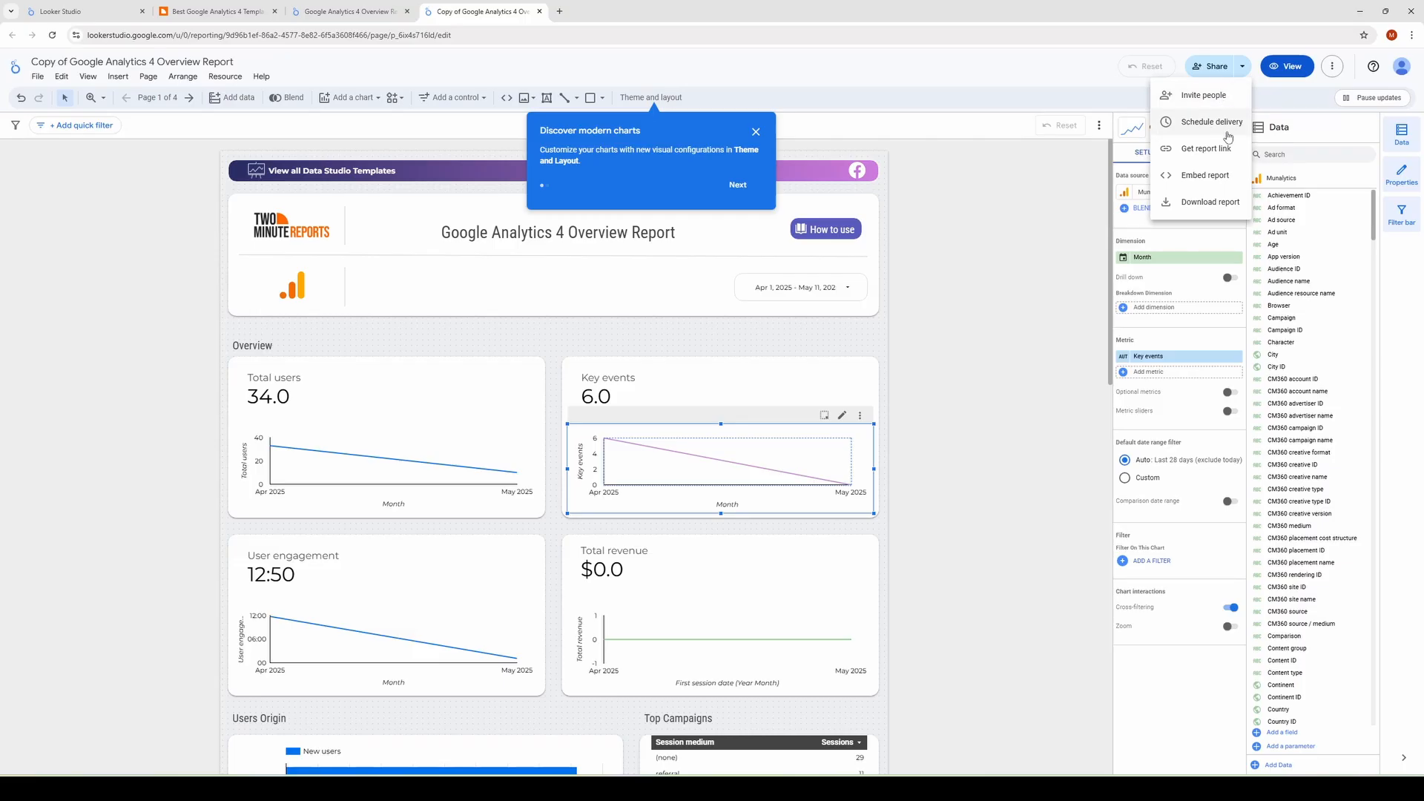
pyautogui.click(1230, 124)
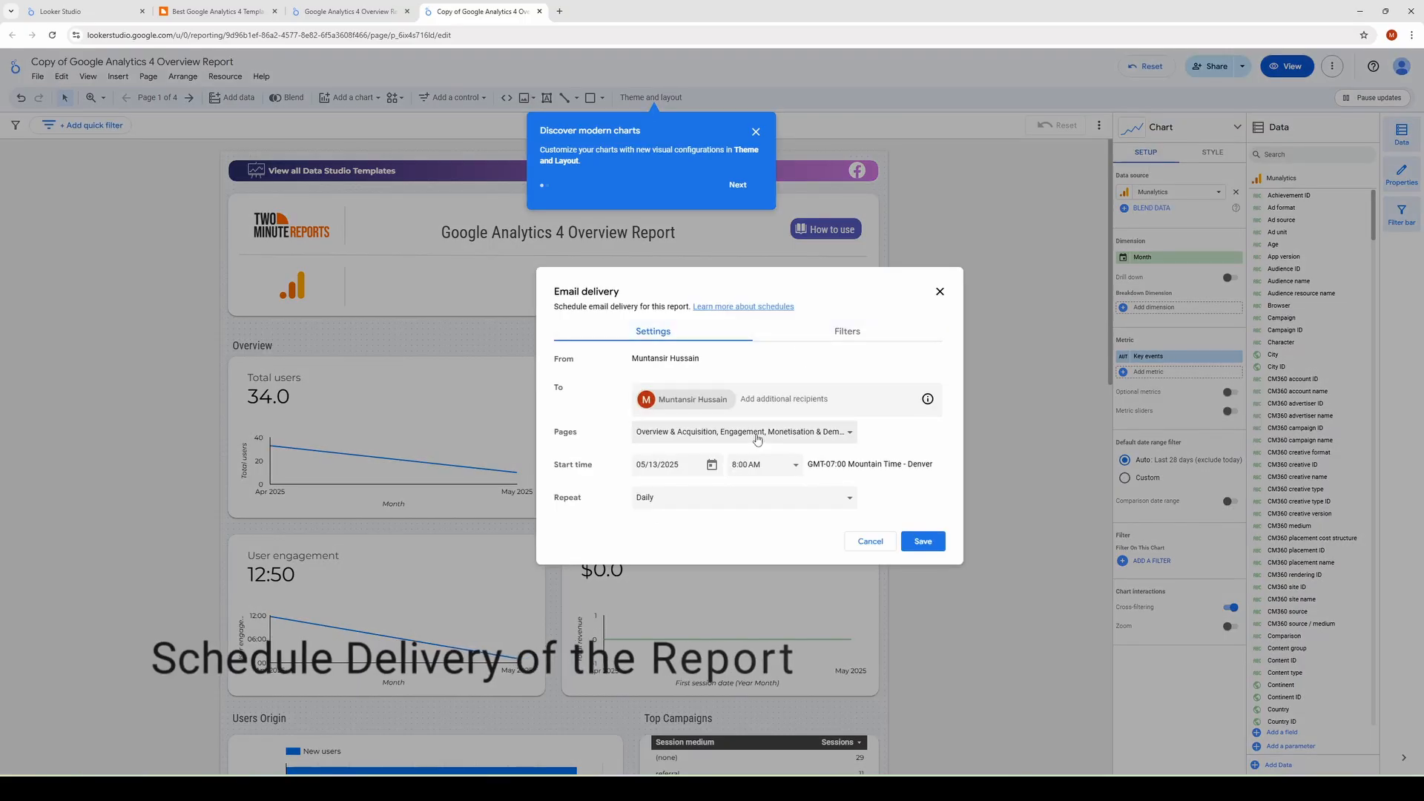
pyautogui.click(711, 467)
pyautogui.click(712, 466)
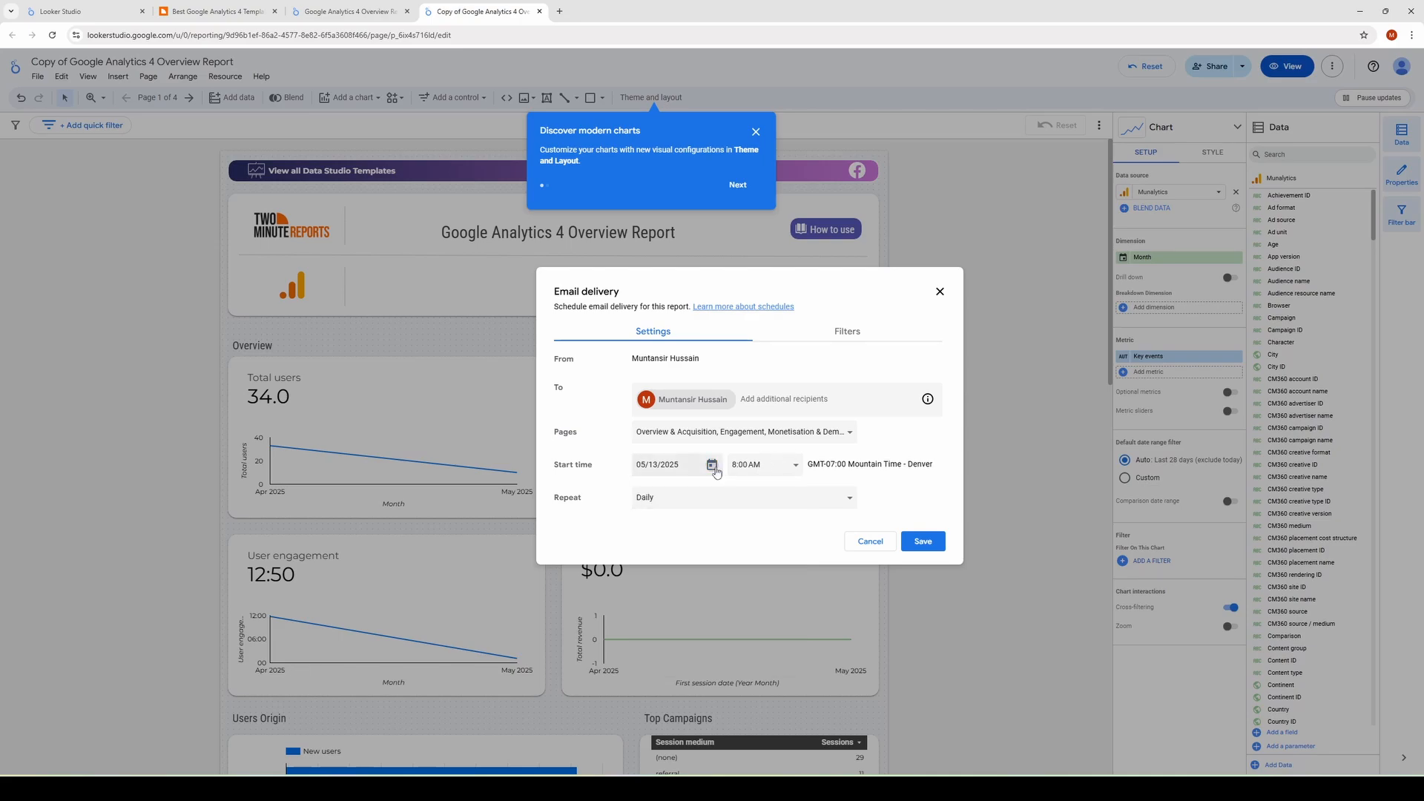
pyautogui.click(753, 495)
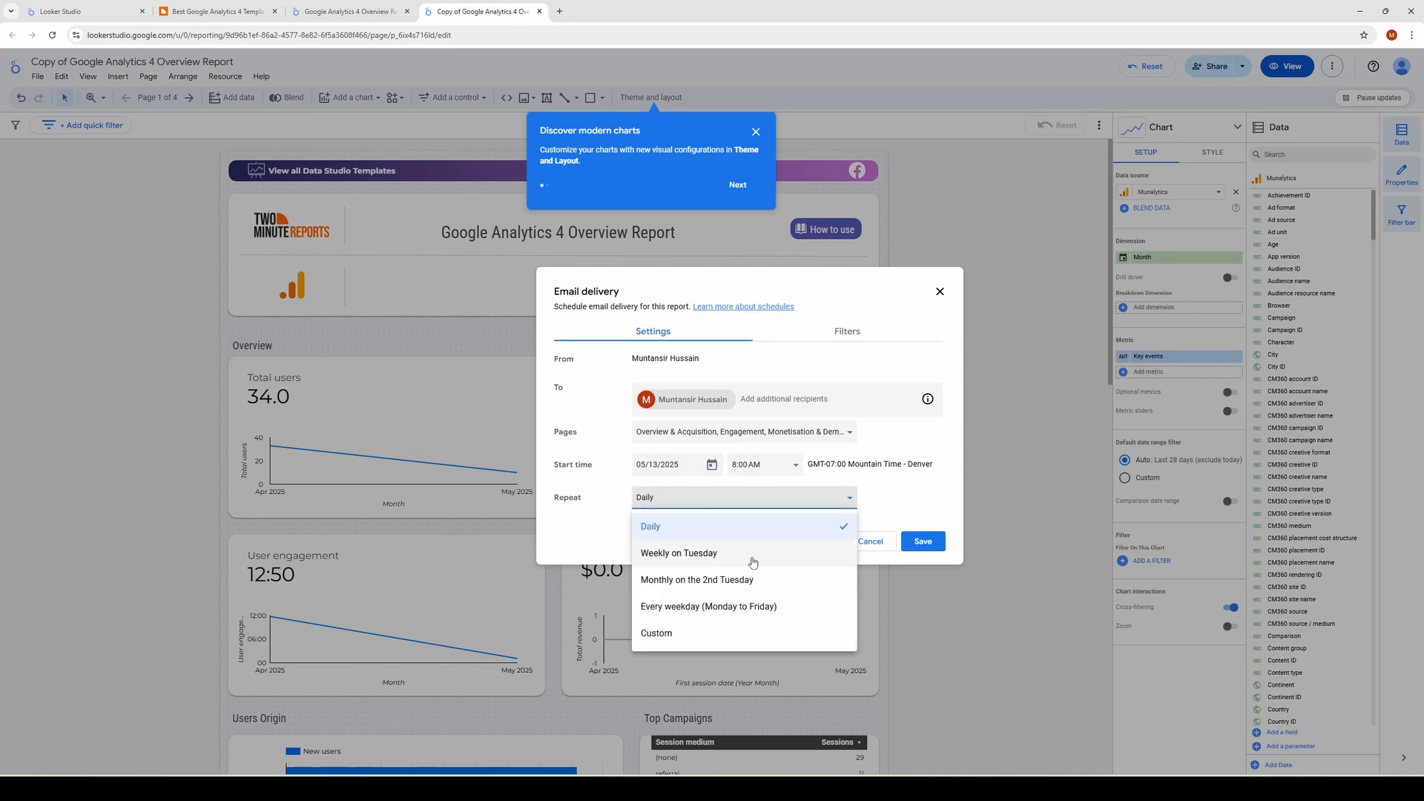
pyautogui.click(657, 633)
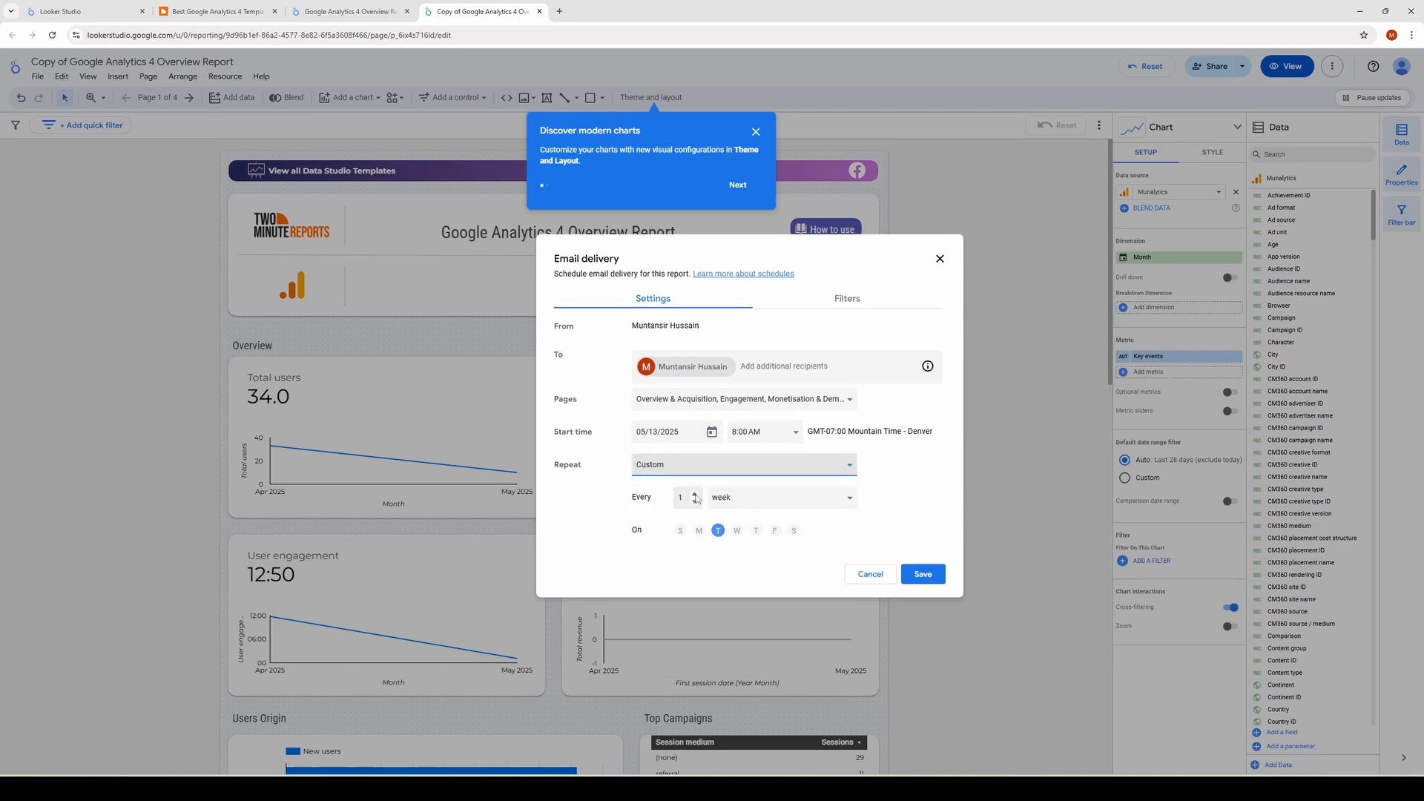
pyautogui.click(783, 499)
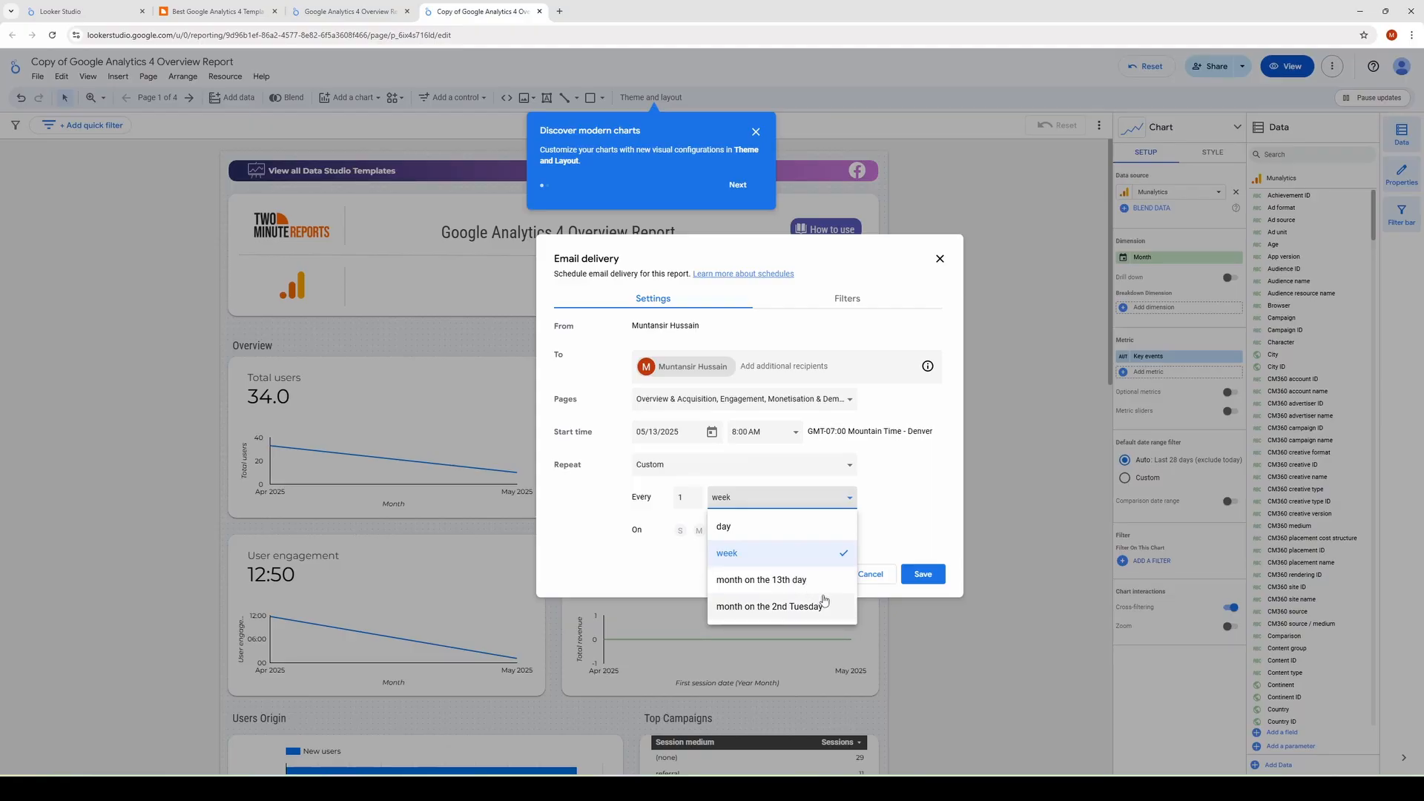
pyautogui.click(883, 490)
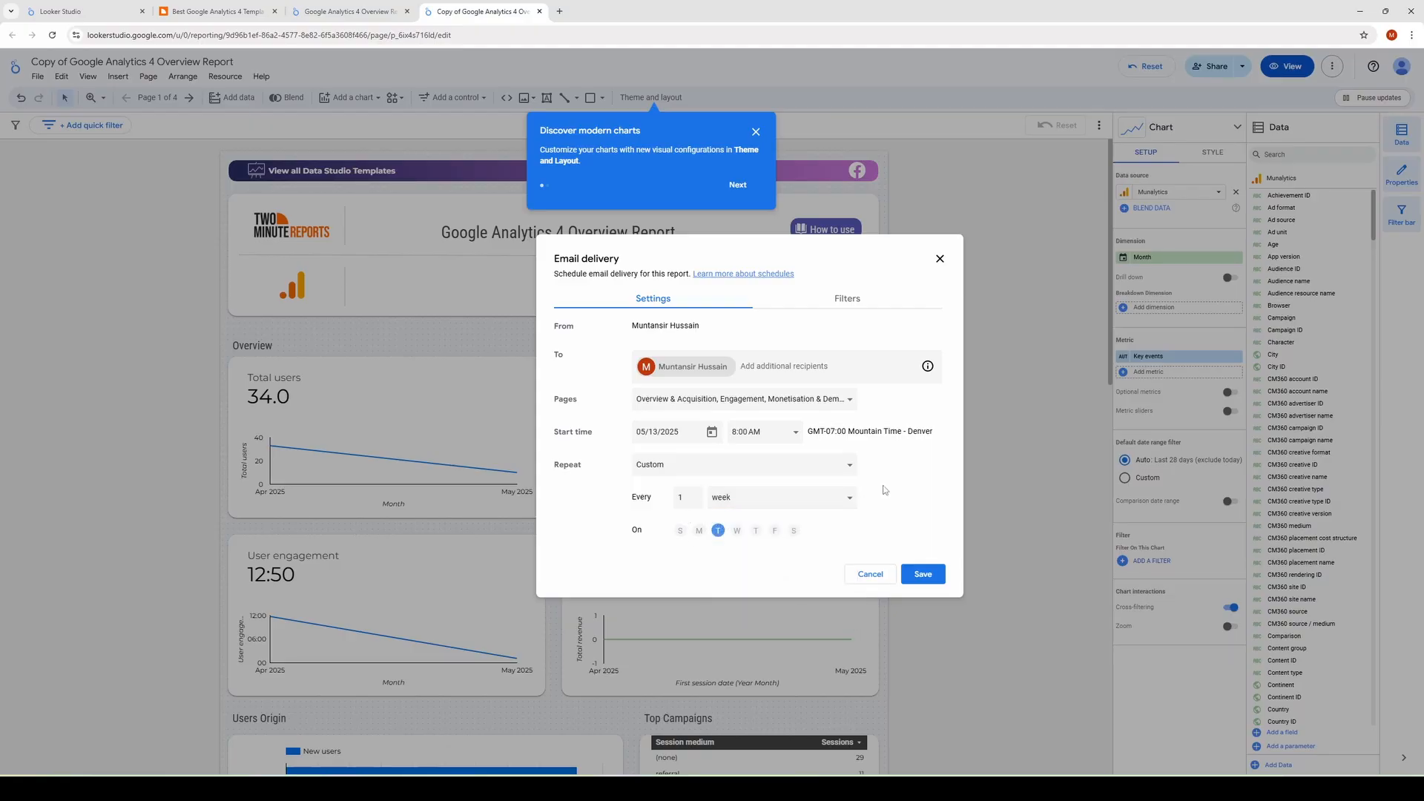
# - Examine the email delivery's page selection, recipient field and date filter, and close the schedule without saving
pyautogui.click(804, 405)
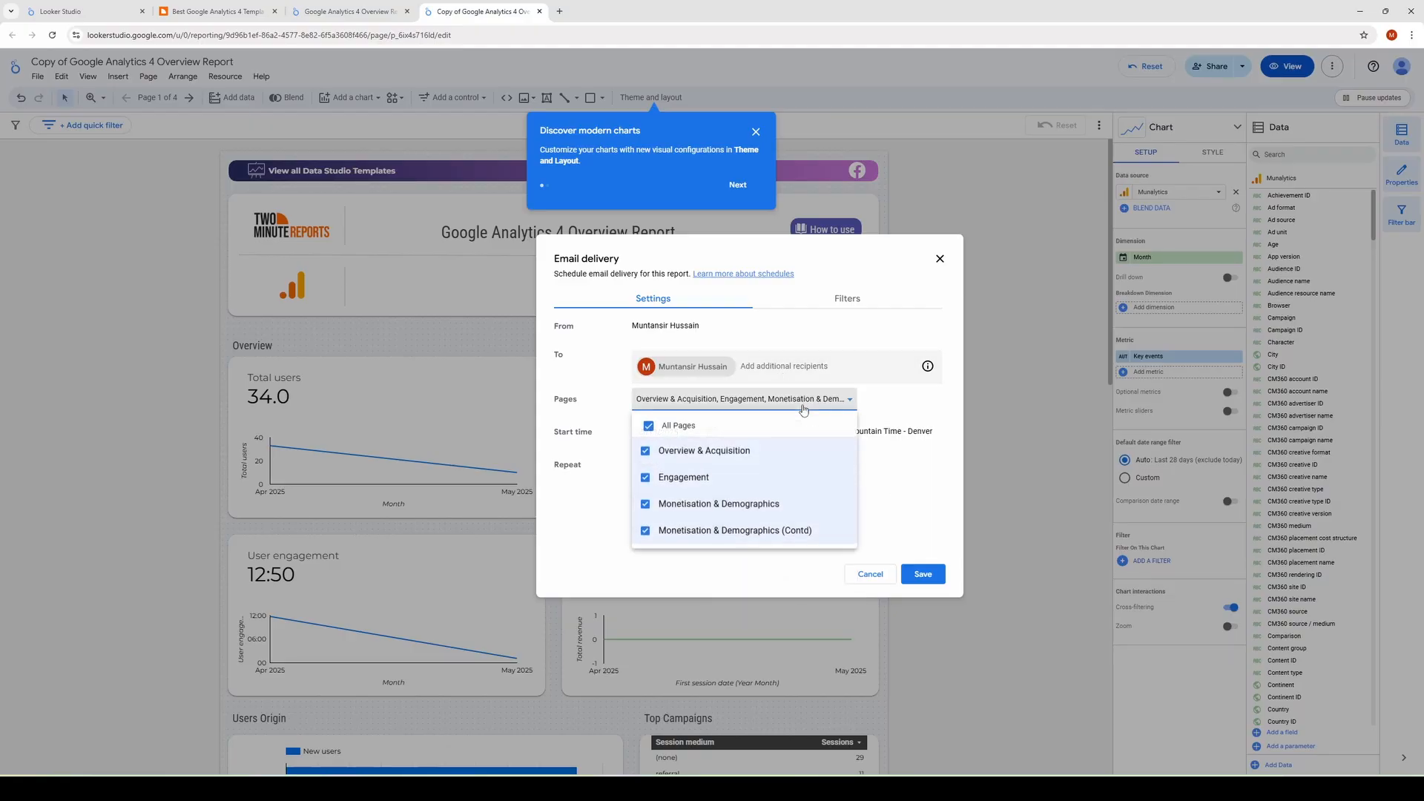
pyautogui.click(899, 516)
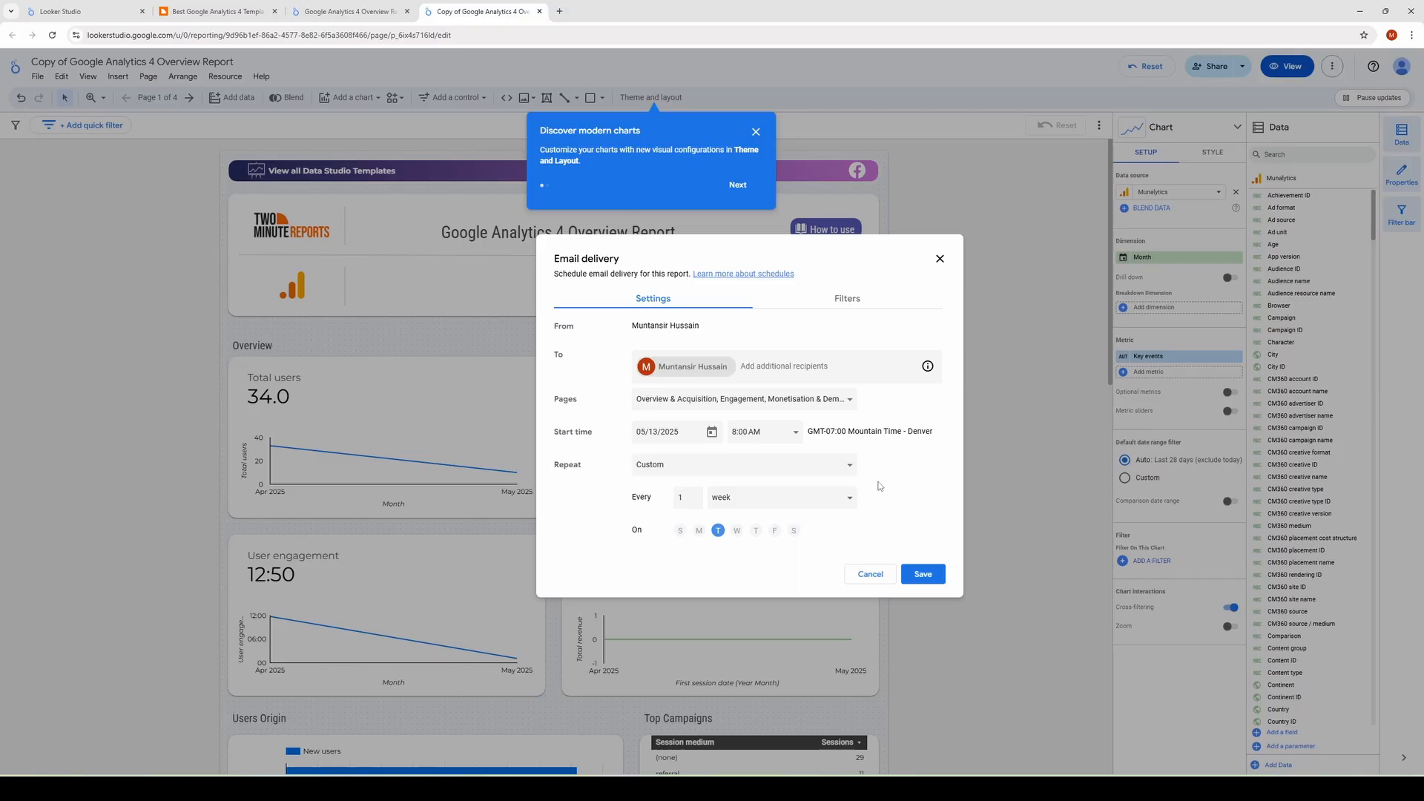
pyautogui.click(822, 366)
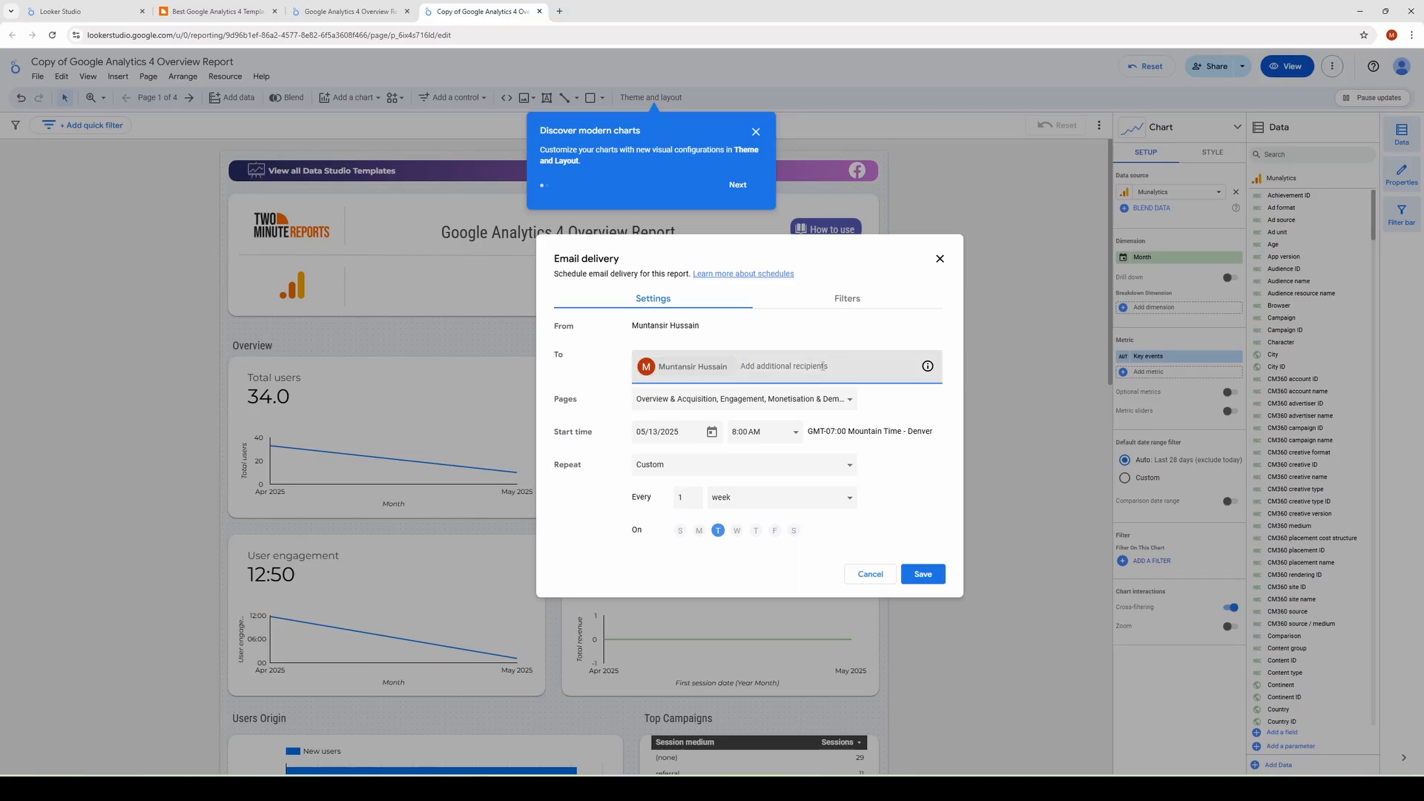
pyautogui.click(853, 300)
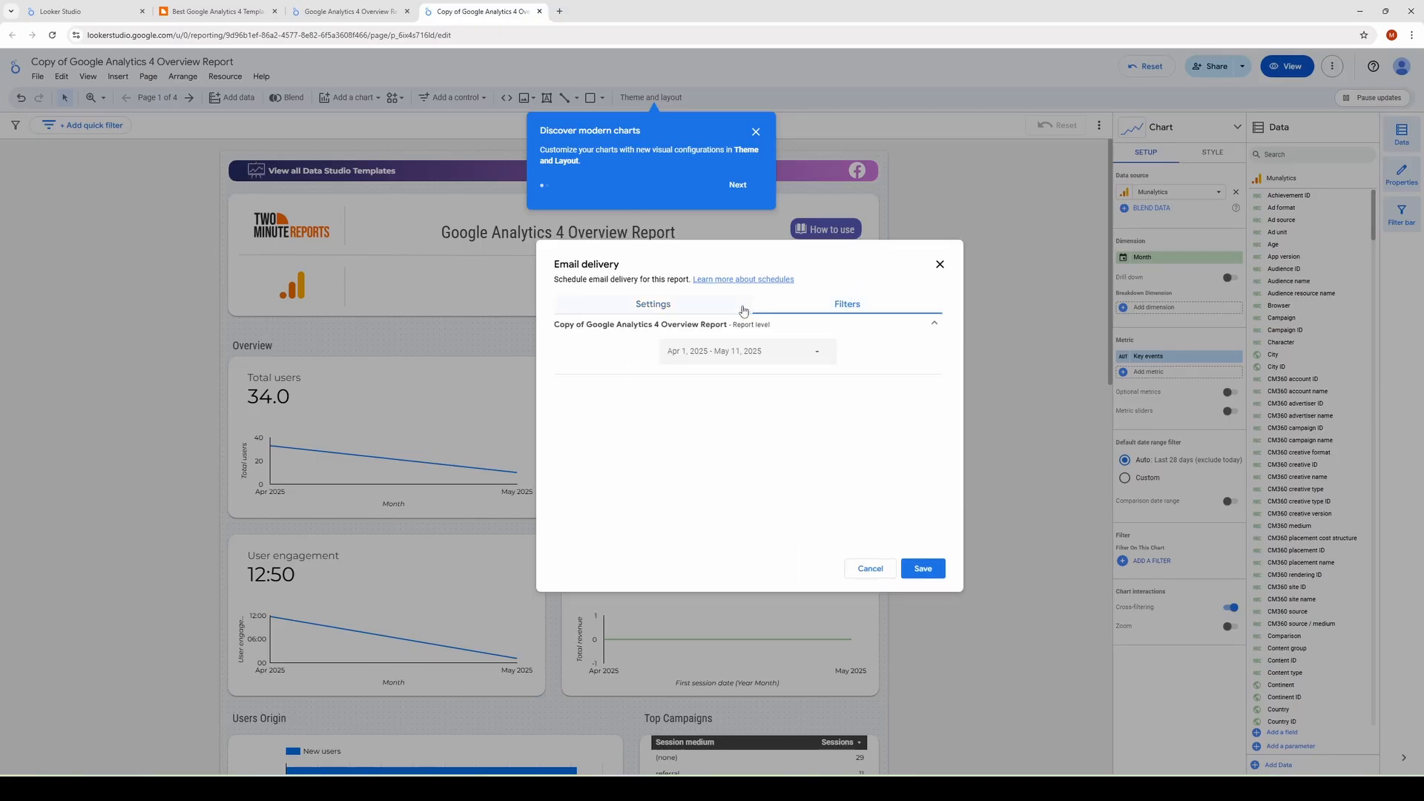
pyautogui.press('Escape')
# - Look at the report's file options for version history and for downloading it as PDF
pyautogui.click(35, 77)
pyautogui.moveTo(75, 148)
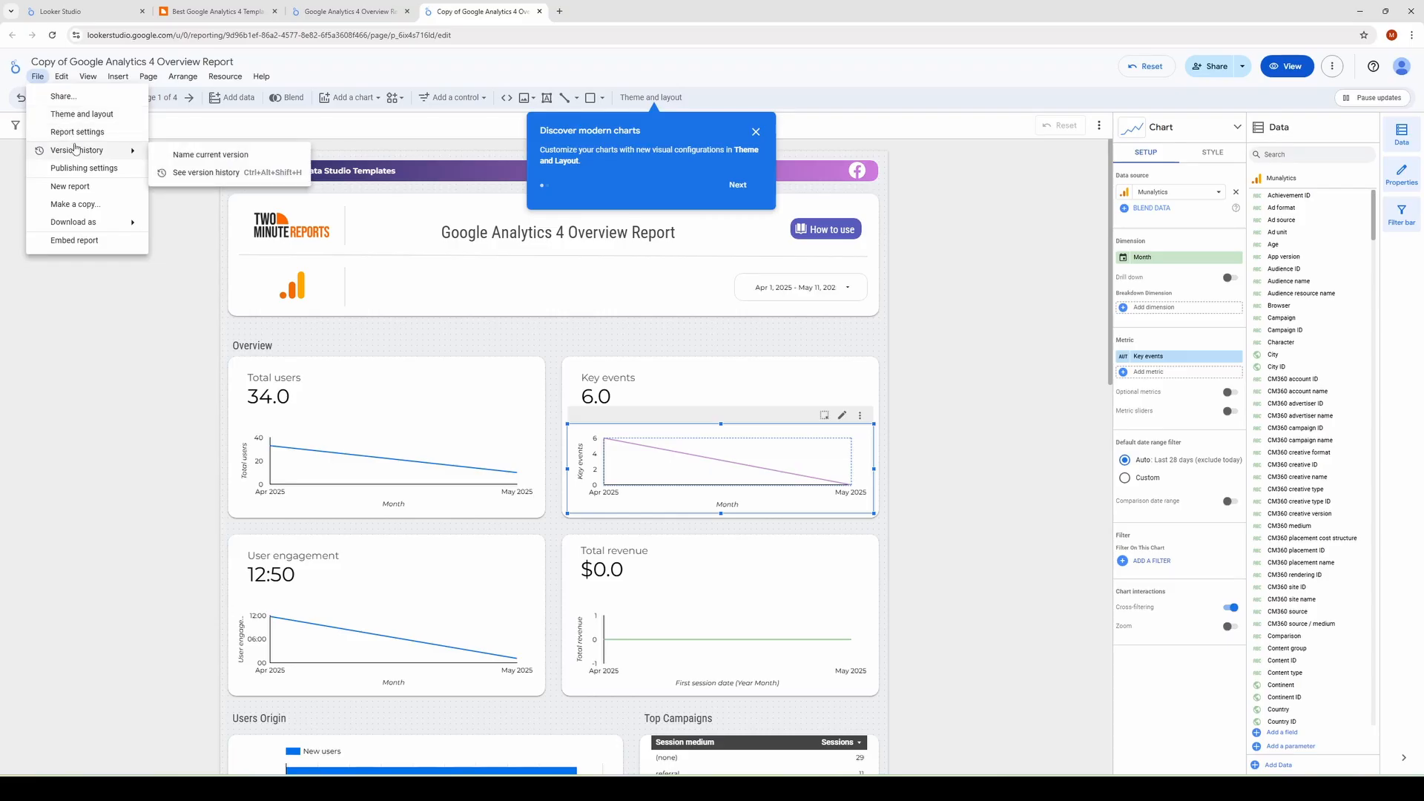
pyautogui.moveTo(104, 223)
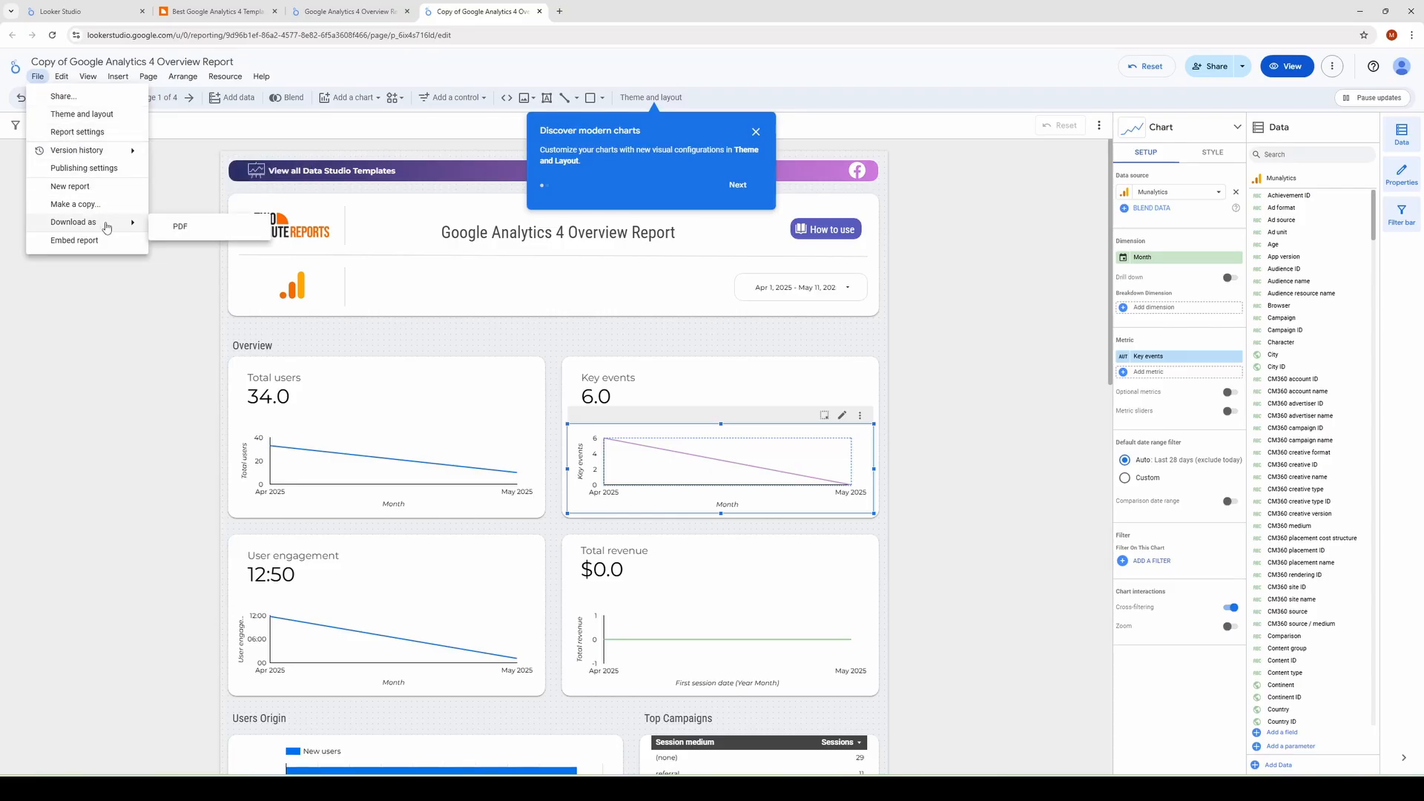
pyautogui.click(1045, 293)
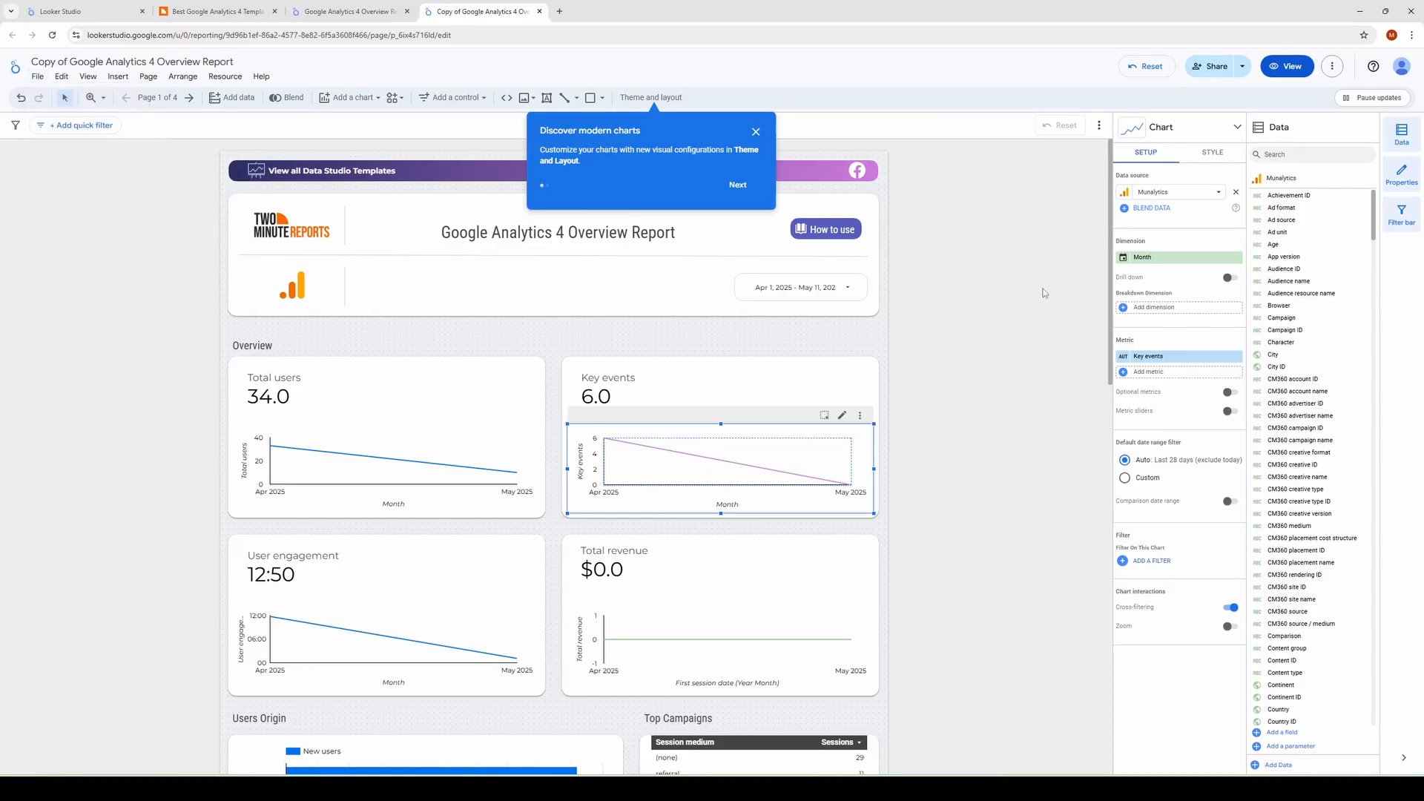
# - Enable embedding for the report and select its embed code
pyautogui.click(1243, 66)
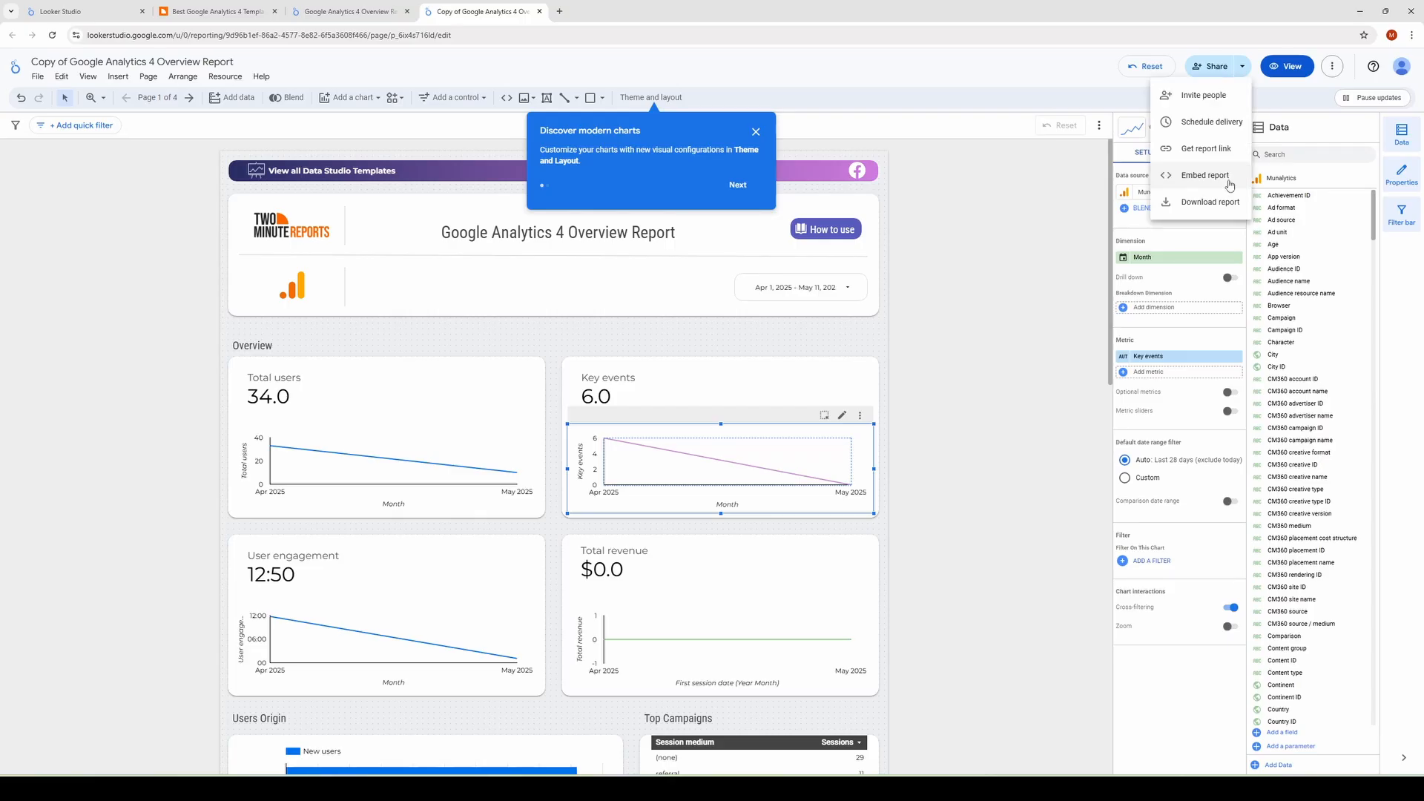
pyautogui.click(1206, 175)
pyautogui.click(755, 413)
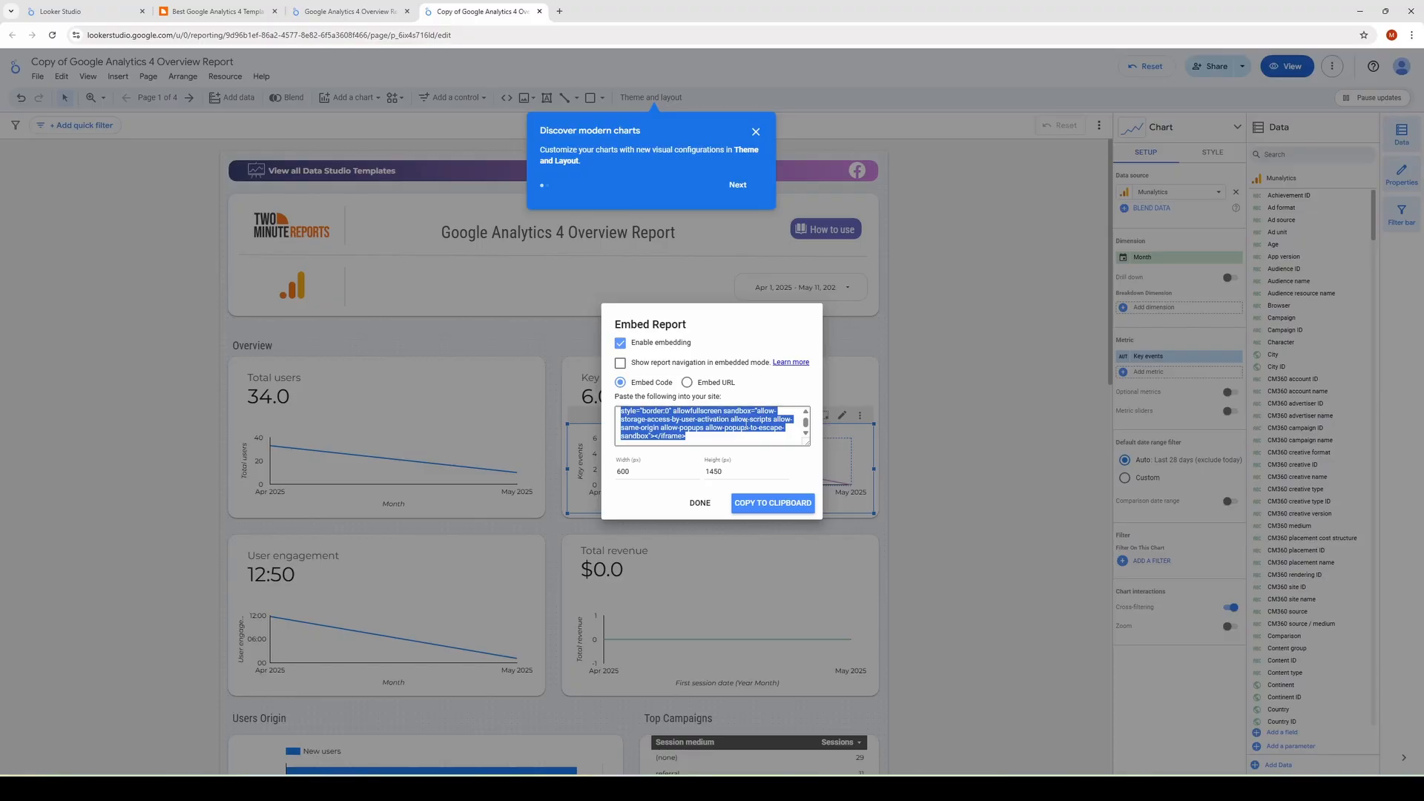
pyautogui.click(690, 504)
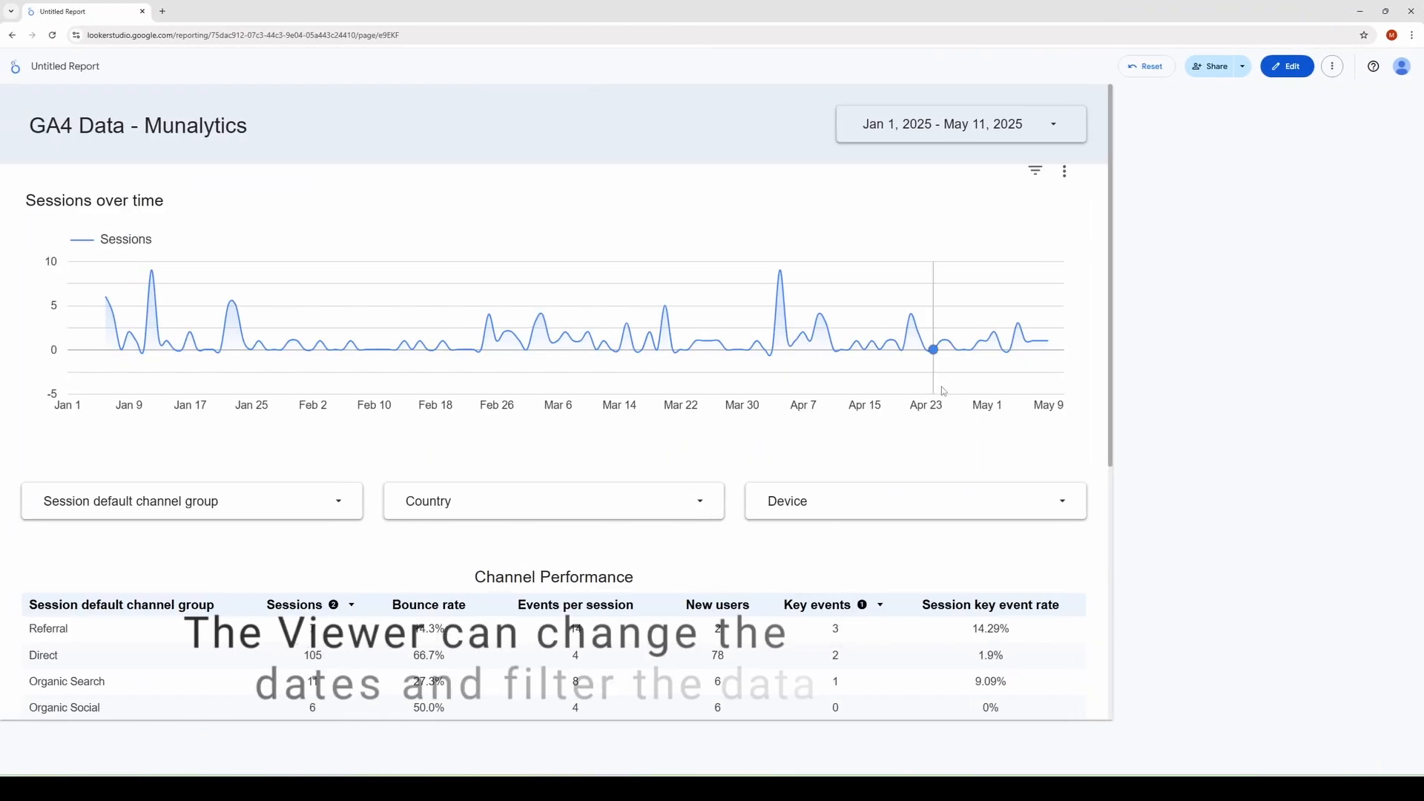
# - Set the date range of the GA4 Data - Munalytics report to This month
pyautogui.click(1248, 141)
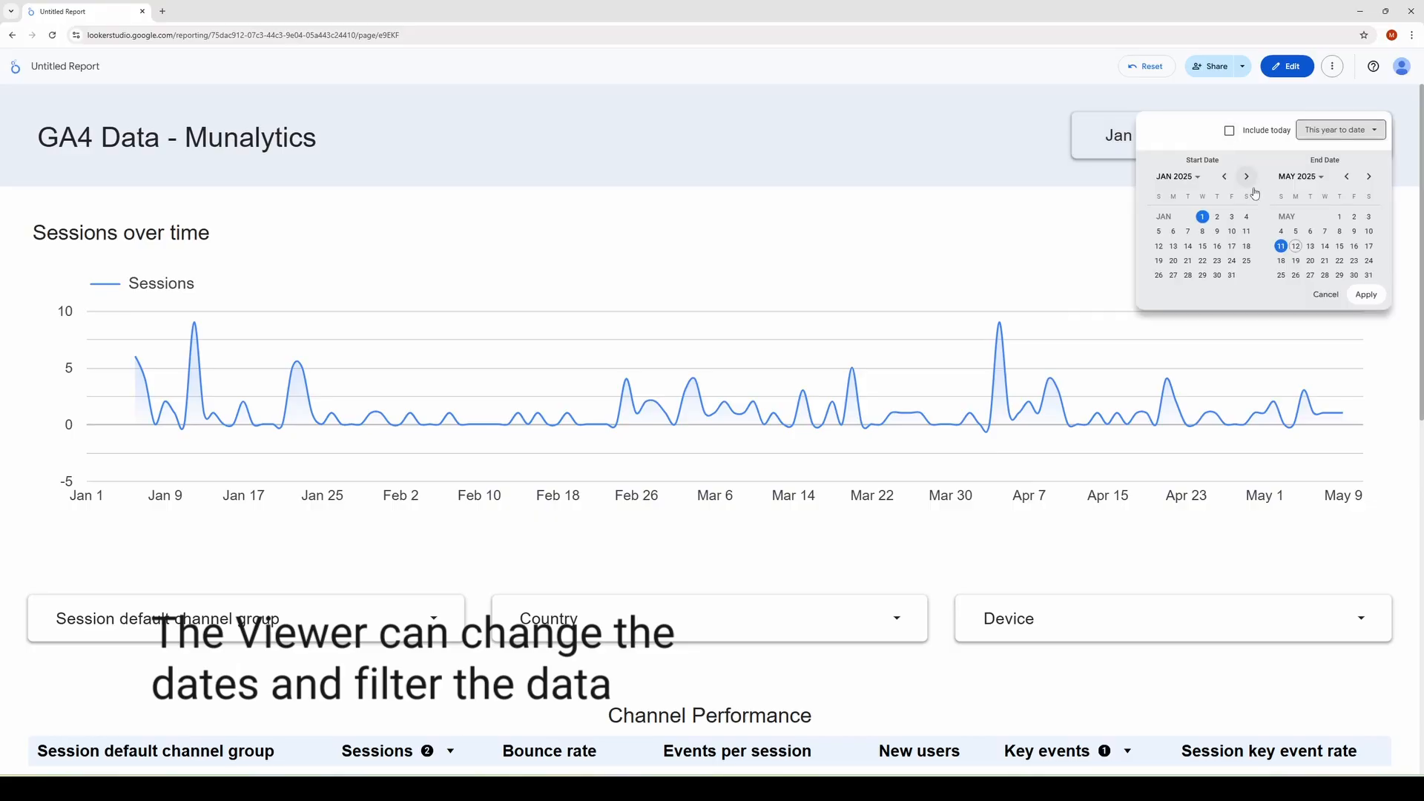
pyautogui.click(1341, 130)
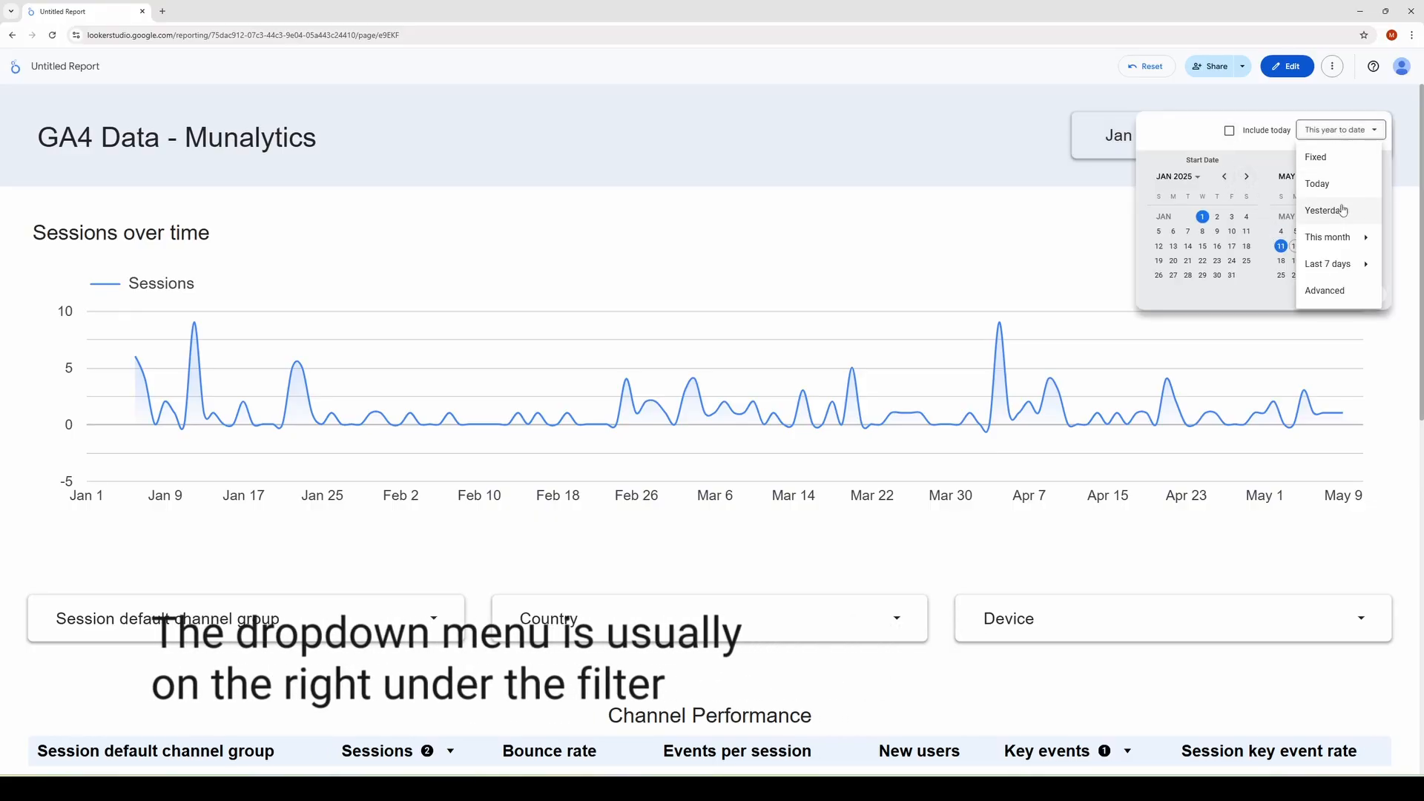
pyautogui.moveTo(1355, 239)
pyautogui.click(1187, 344)
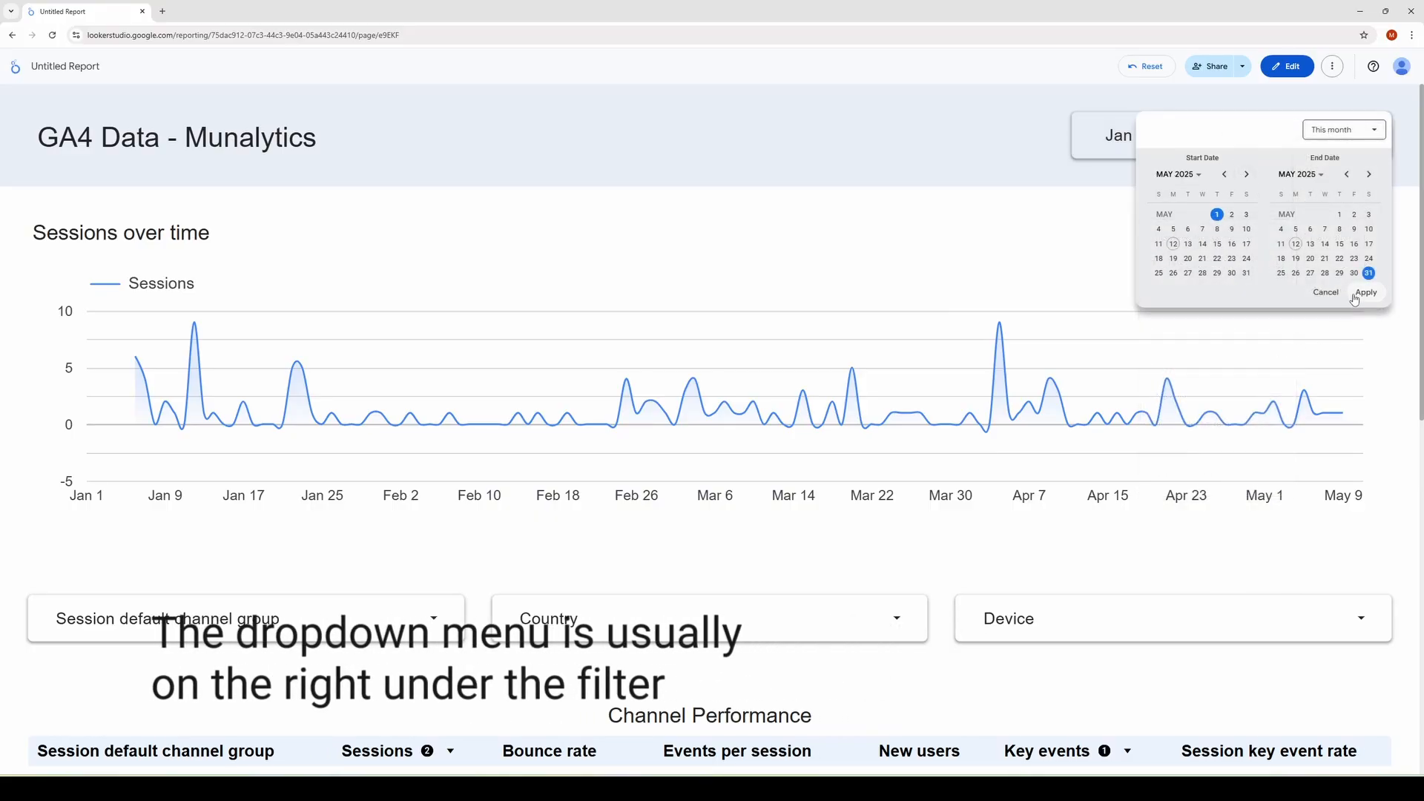
pyautogui.click(1362, 294)
# - Filter the report to only the Direct session default channel group, and include Organic Search and Unassigned again
pyautogui.scroll(-5, 759, 487)
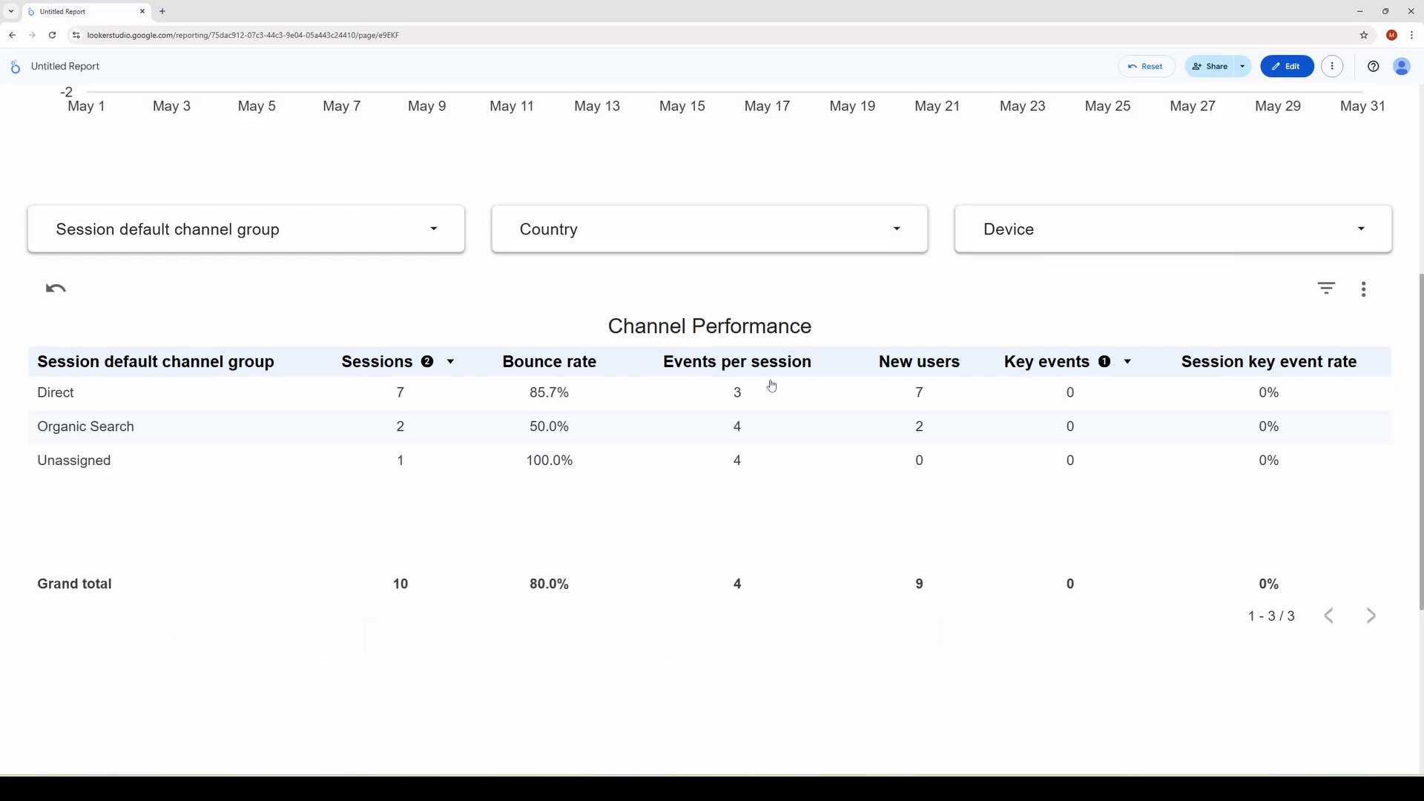
pyautogui.scroll(2, 617, 333)
pyautogui.click(428, 349)
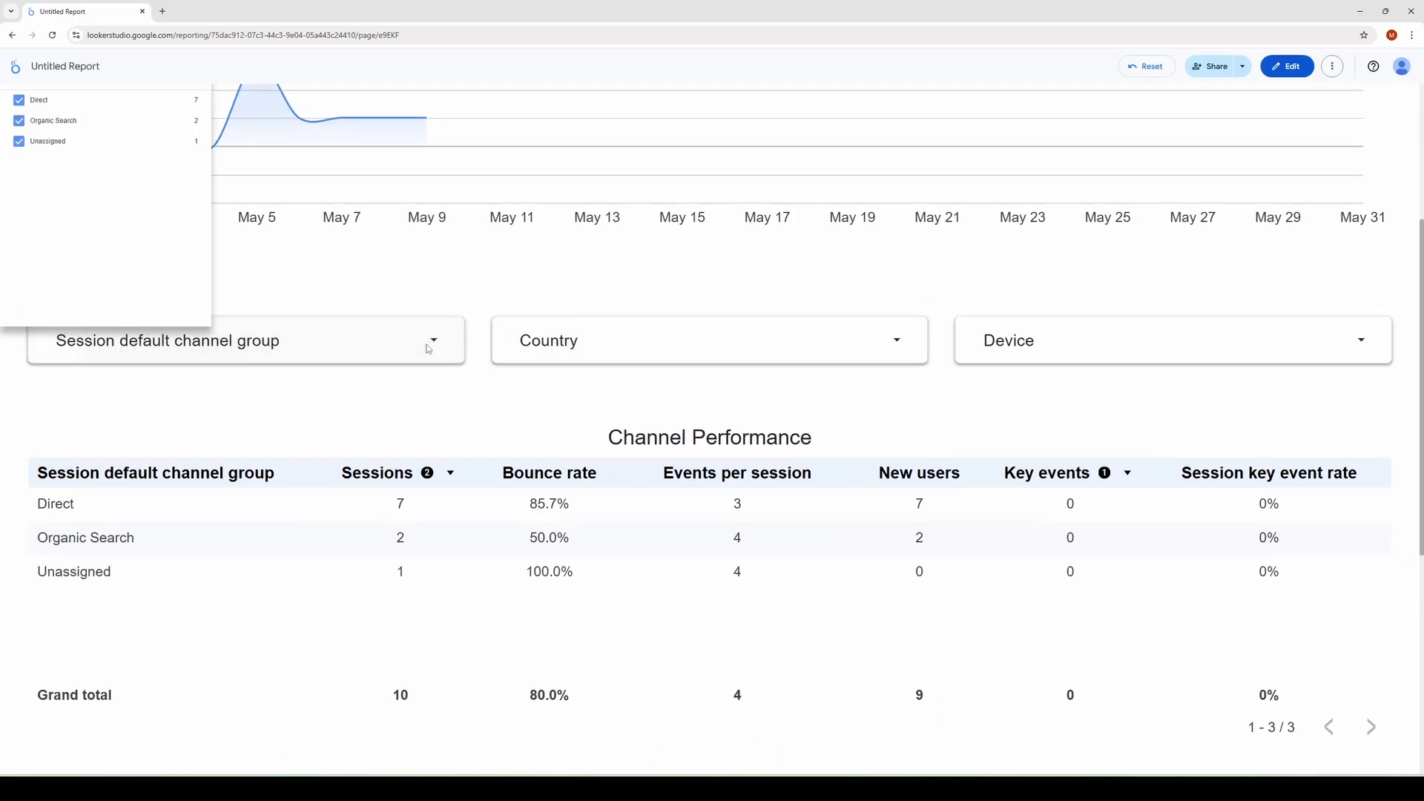
pyautogui.scroll(-3, 344, 359)
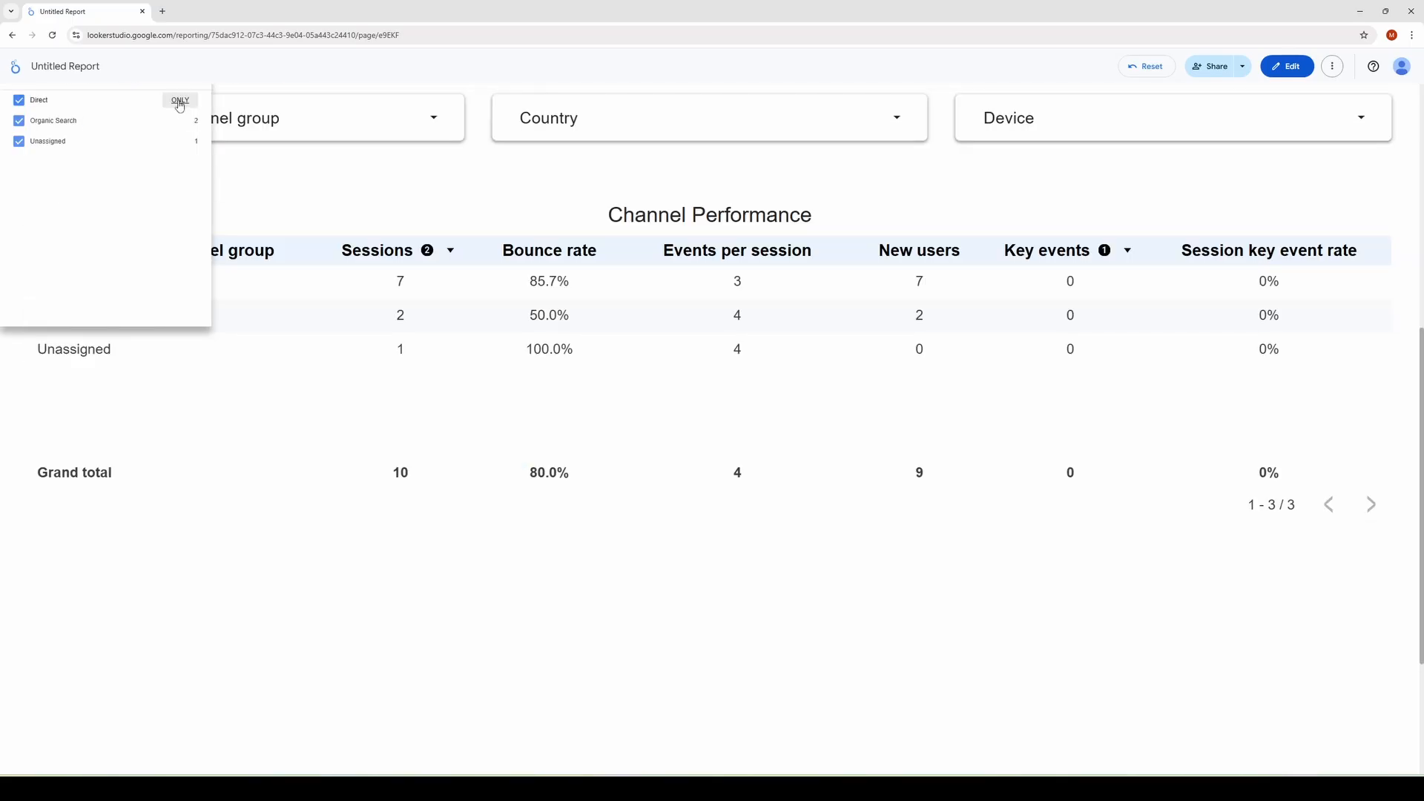
pyautogui.click(179, 102)
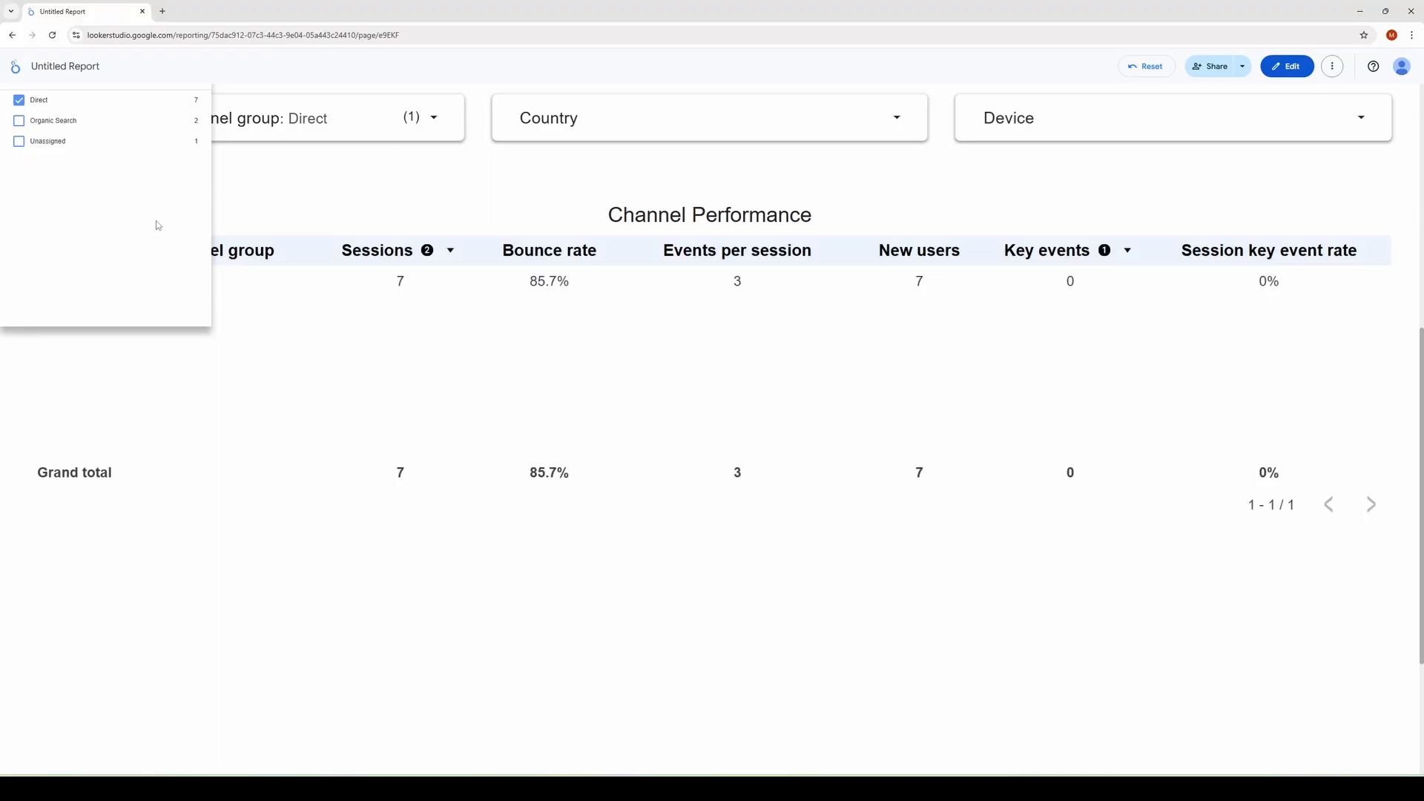
pyautogui.click(20, 121)
pyautogui.click(20, 141)
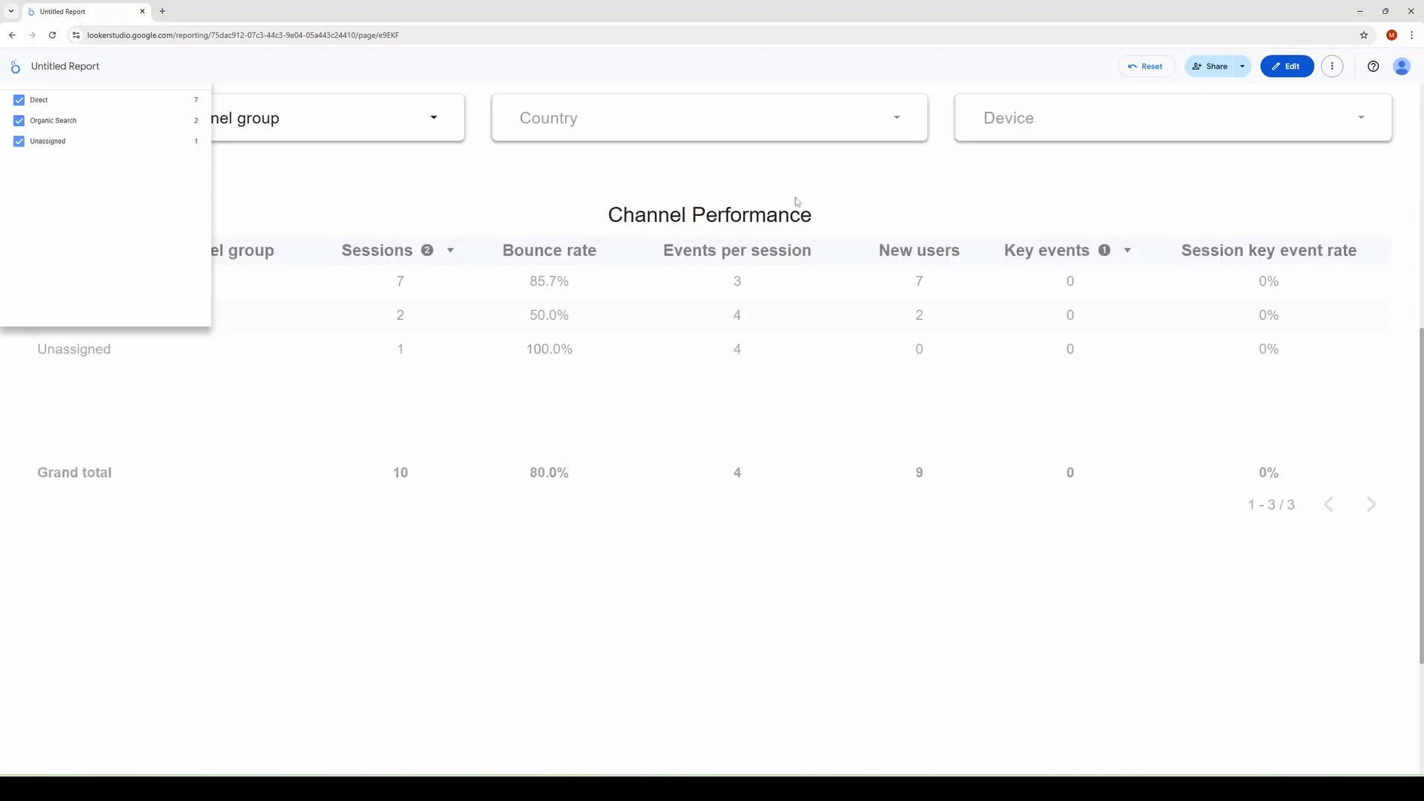
pyautogui.click(824, 197)
# - Filter the report to only Canada, and include United States, China, Spain and Netherlands again
pyautogui.scroll(2, 825, 275)
pyautogui.click(825, 274)
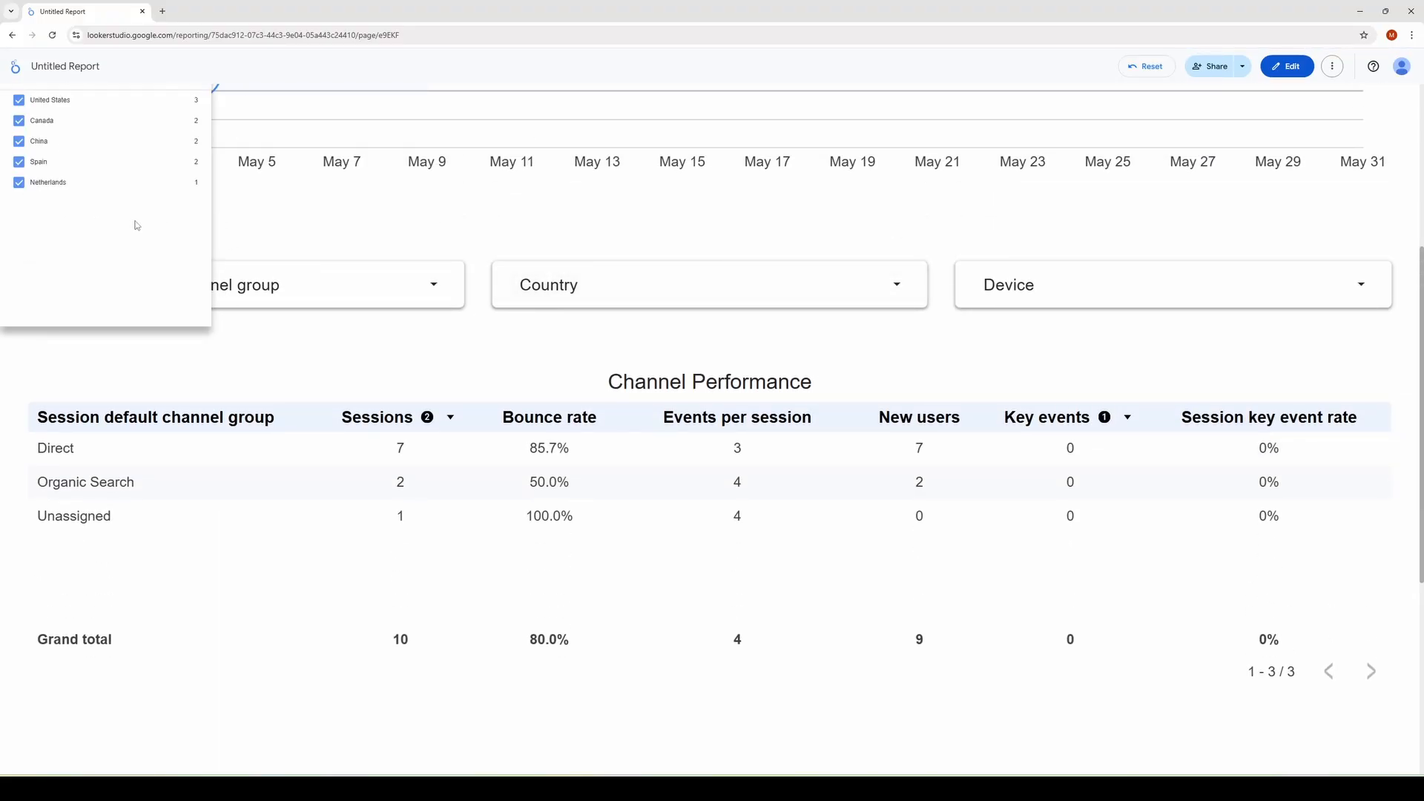
pyautogui.click(172, 121)
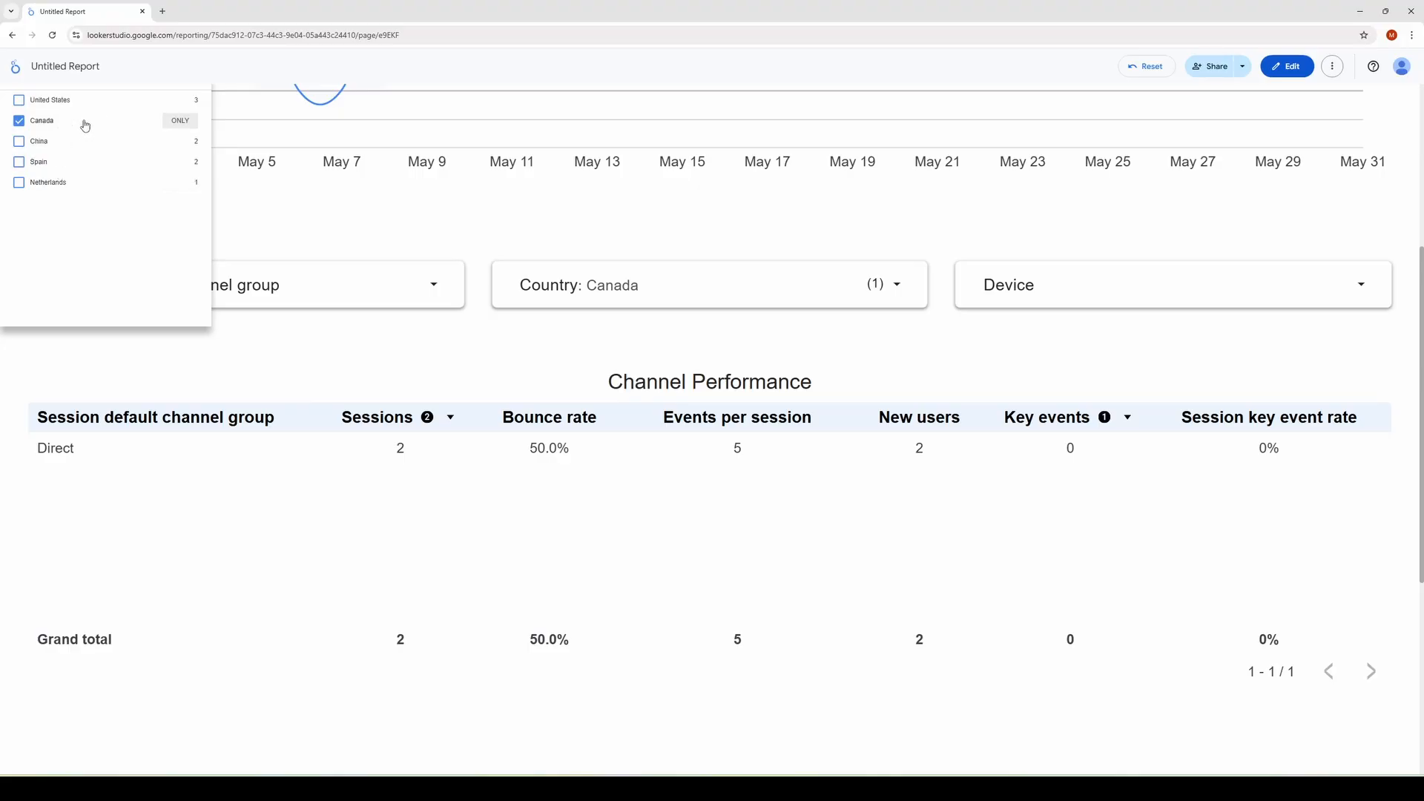
pyautogui.click(19, 100)
pyautogui.click(22, 143)
pyautogui.click(20, 162)
pyautogui.click(21, 183)
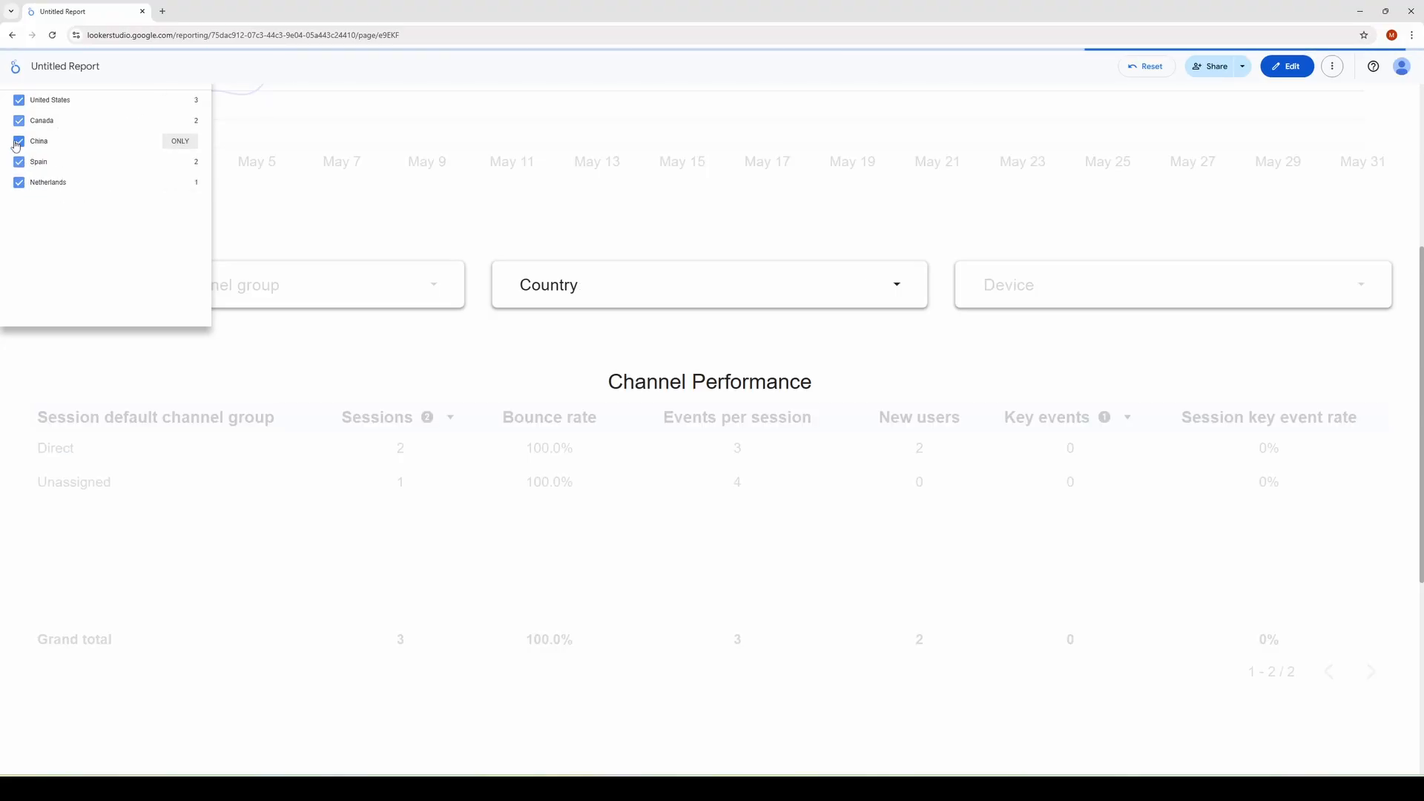
pyautogui.click(1064, 399)
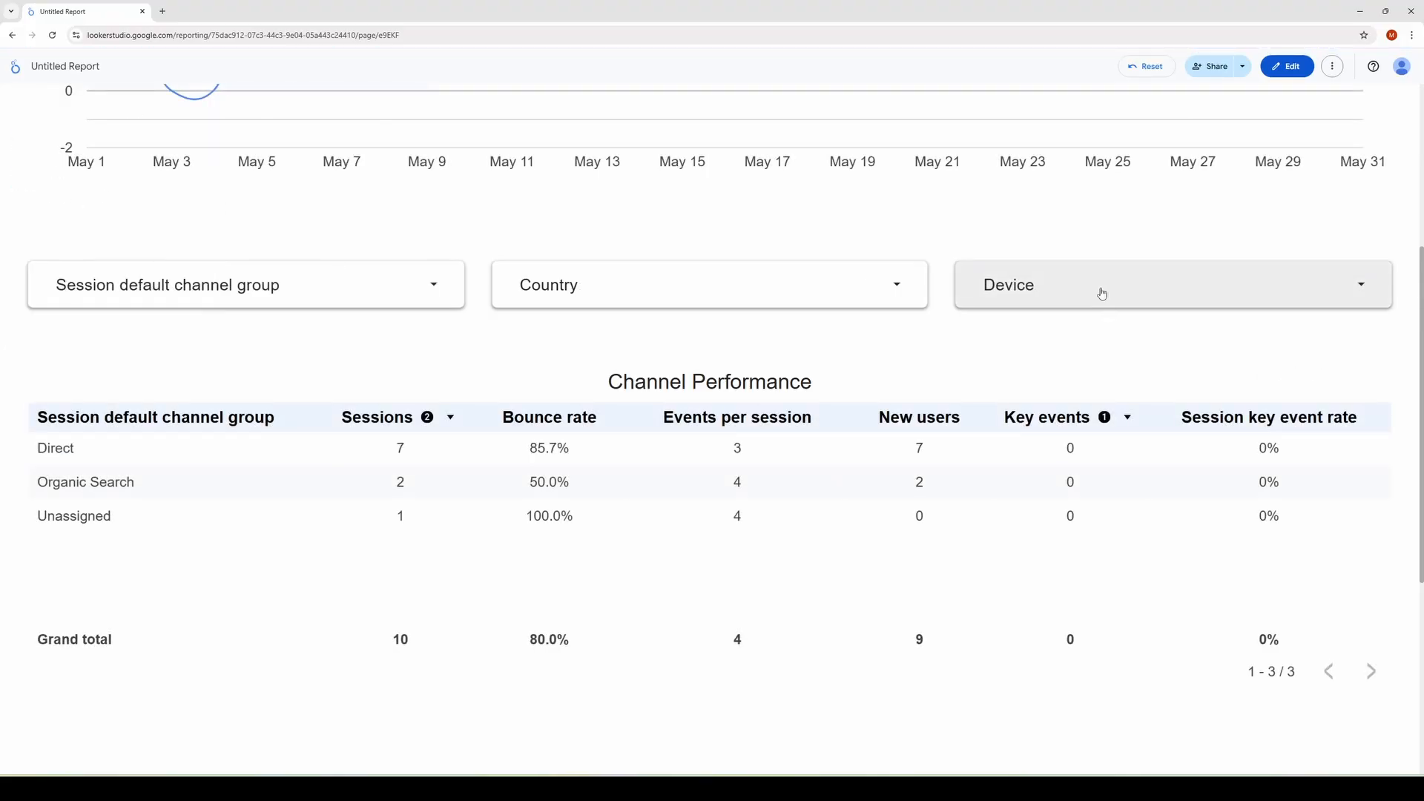
# - Filter the report by device to only the (not set) value
pyautogui.click(1102, 293)
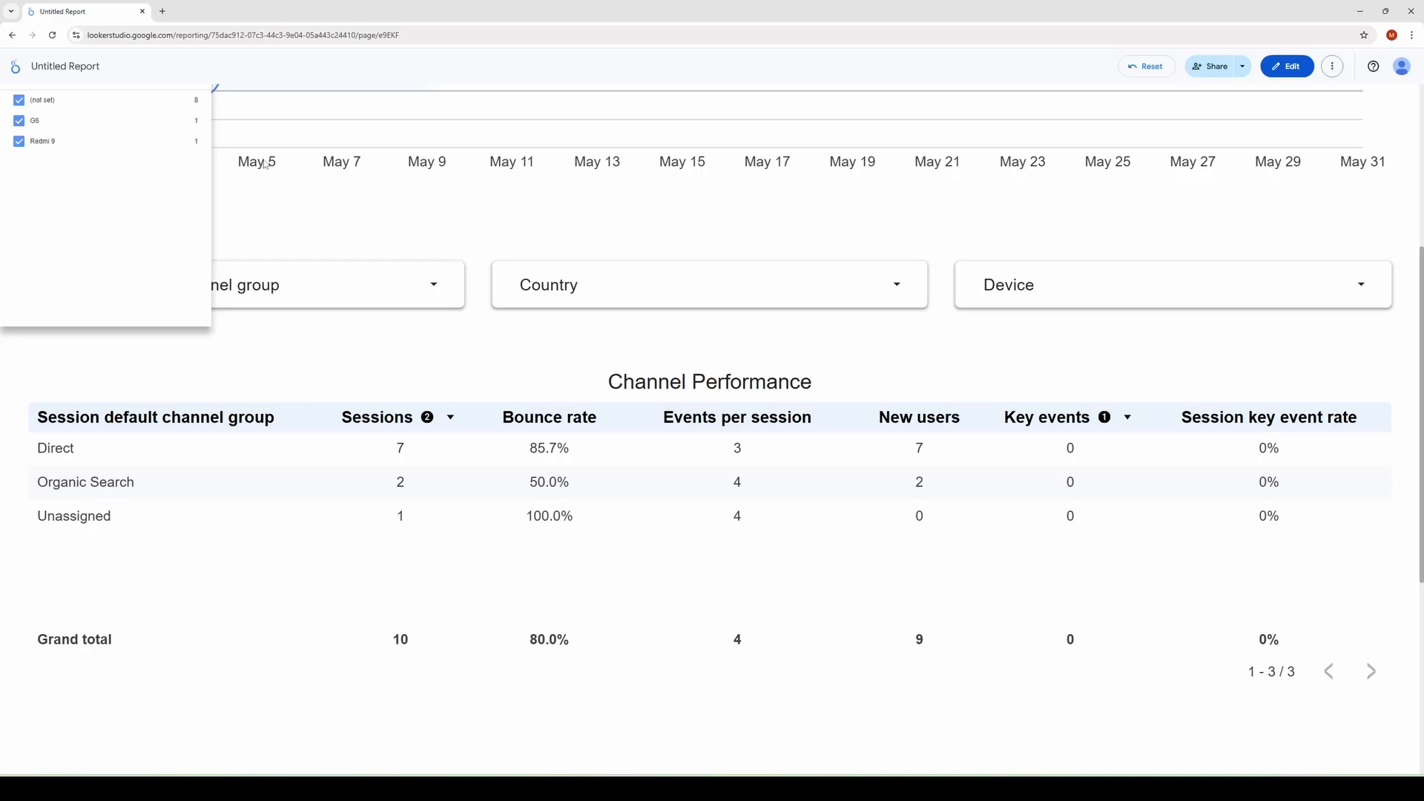
pyautogui.moveTo(149, 126)
pyautogui.click(180, 101)
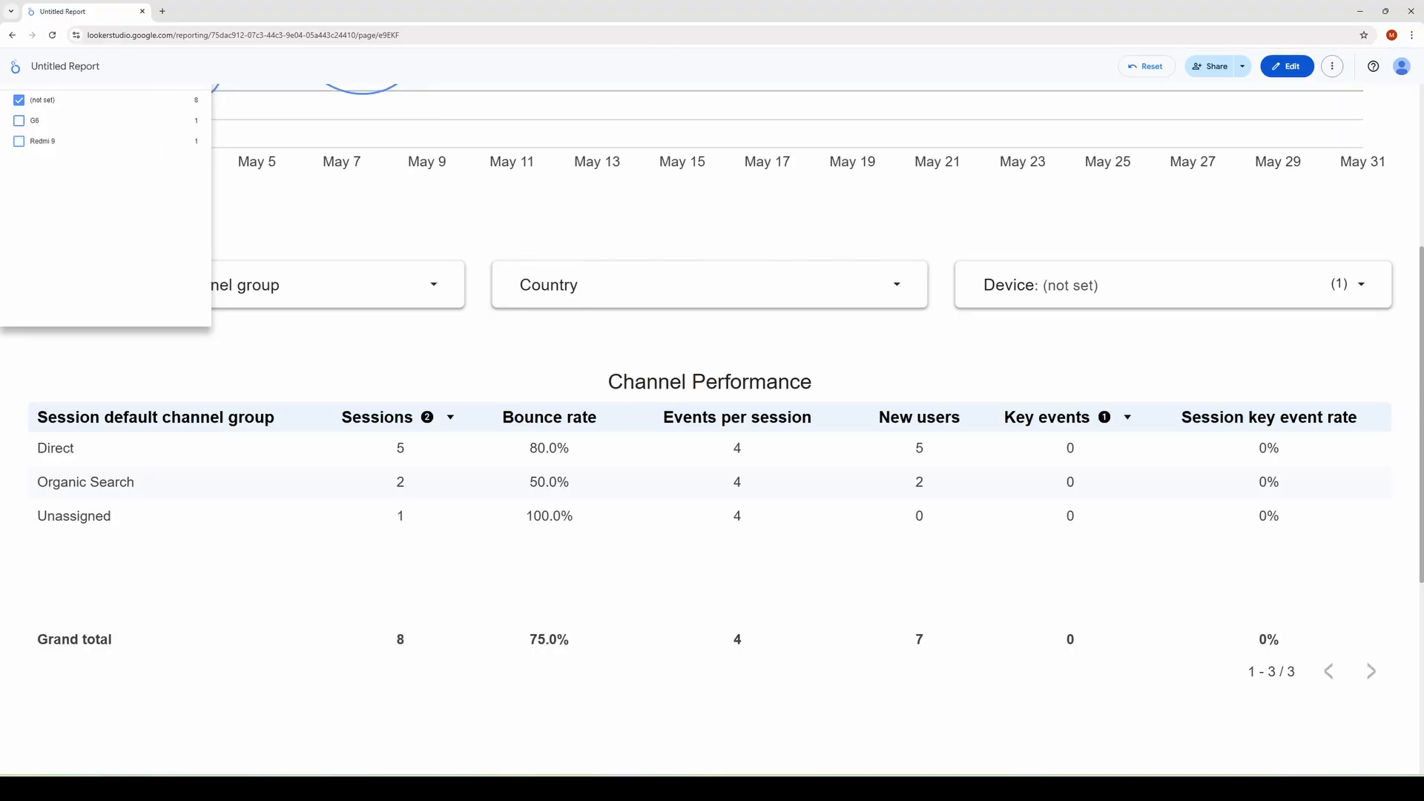
pyautogui.click(1093, 376)
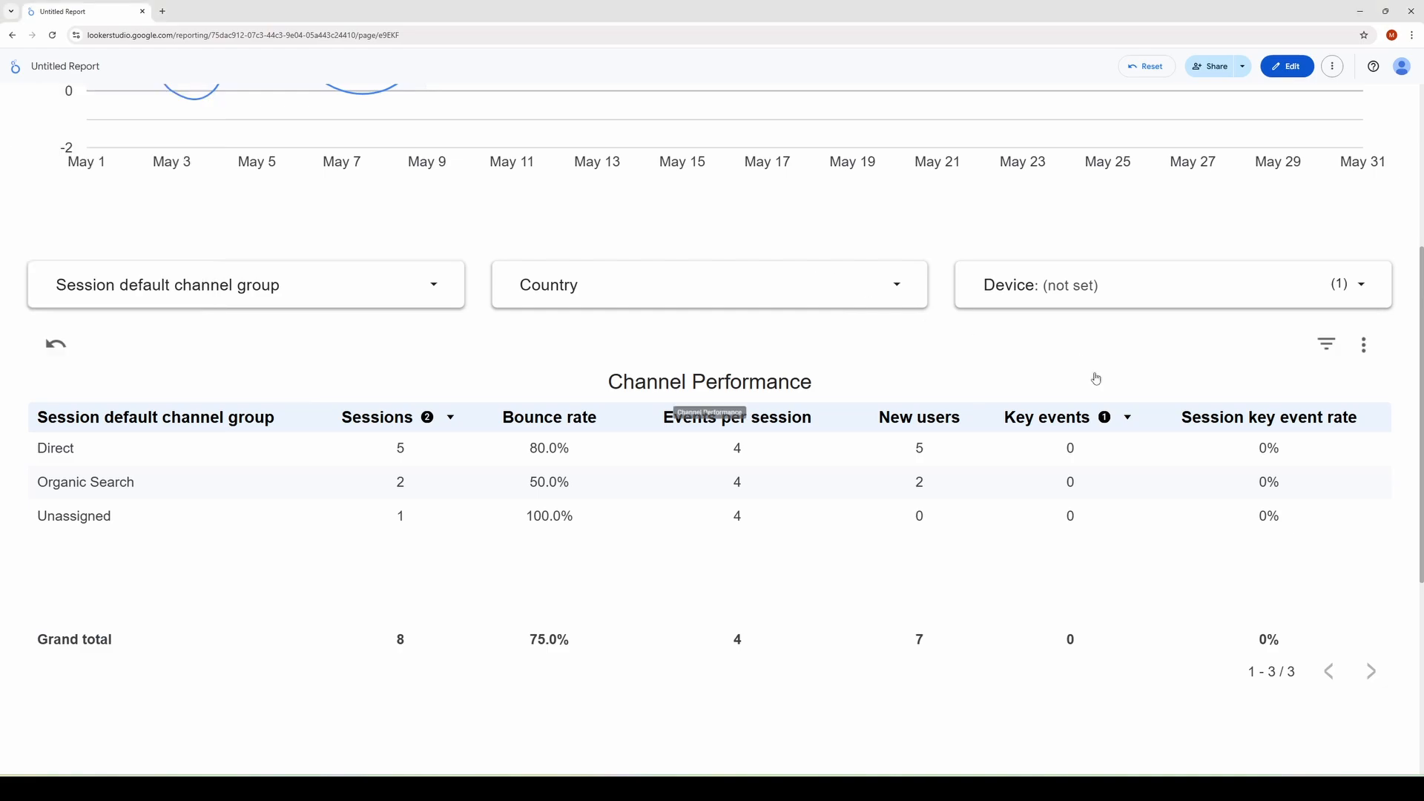
# - Look over the filtered report from the date range down to the filter controls and reload the page
pyautogui.scroll(3, 1095, 376)
pyautogui.scroll(2, 1097, 377)
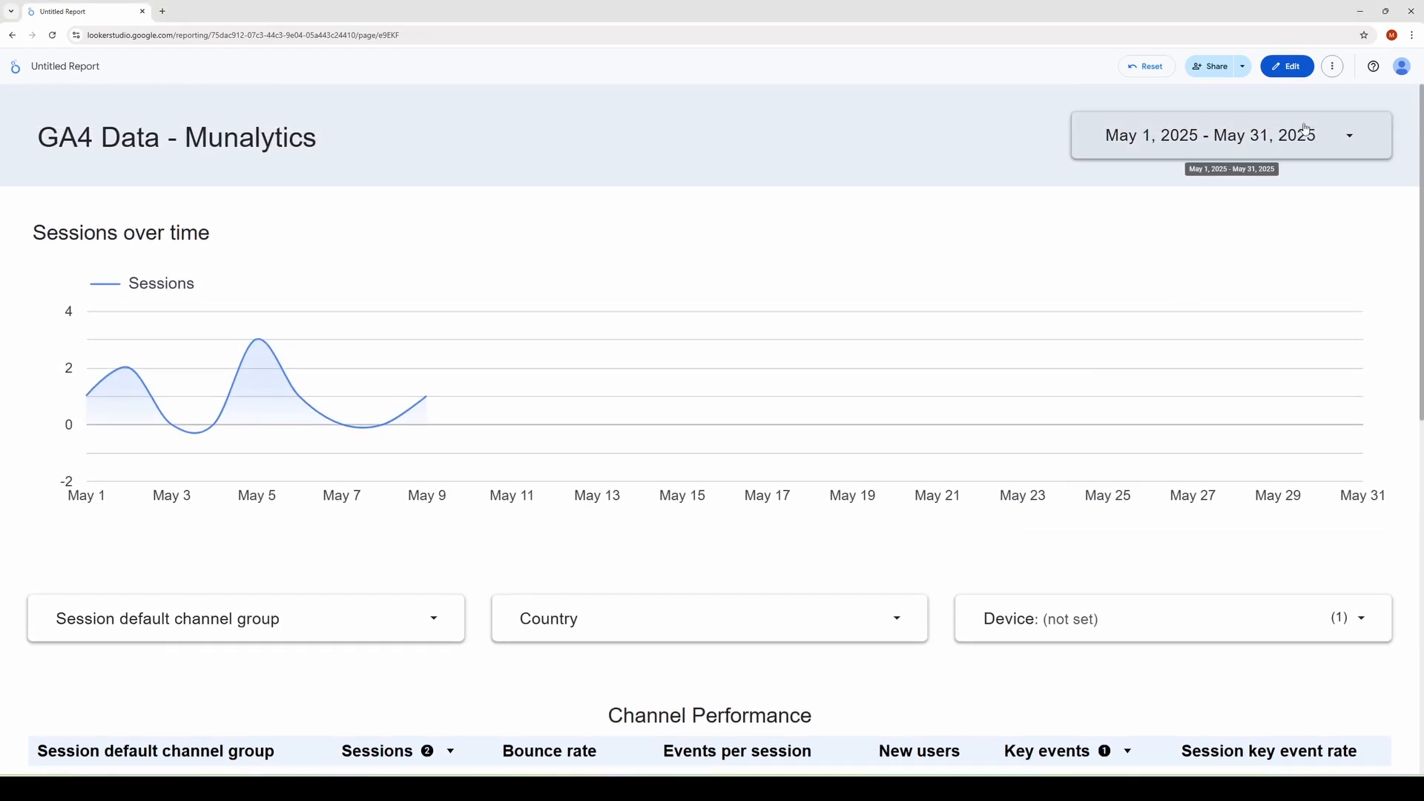
pyautogui.scroll(-2, 1087, 305)
pyautogui.scroll(2, 1021, 304)
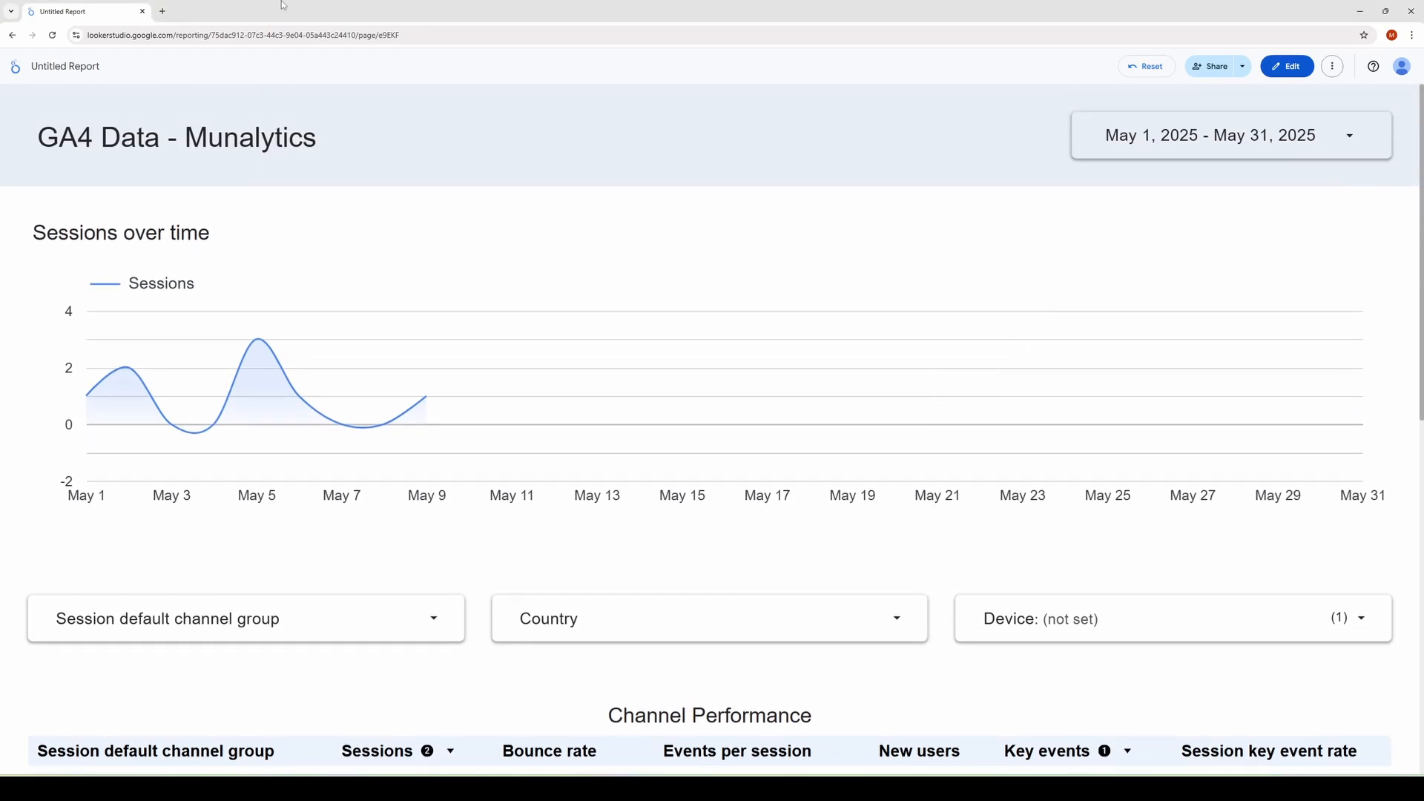
pyautogui.click(53, 34)
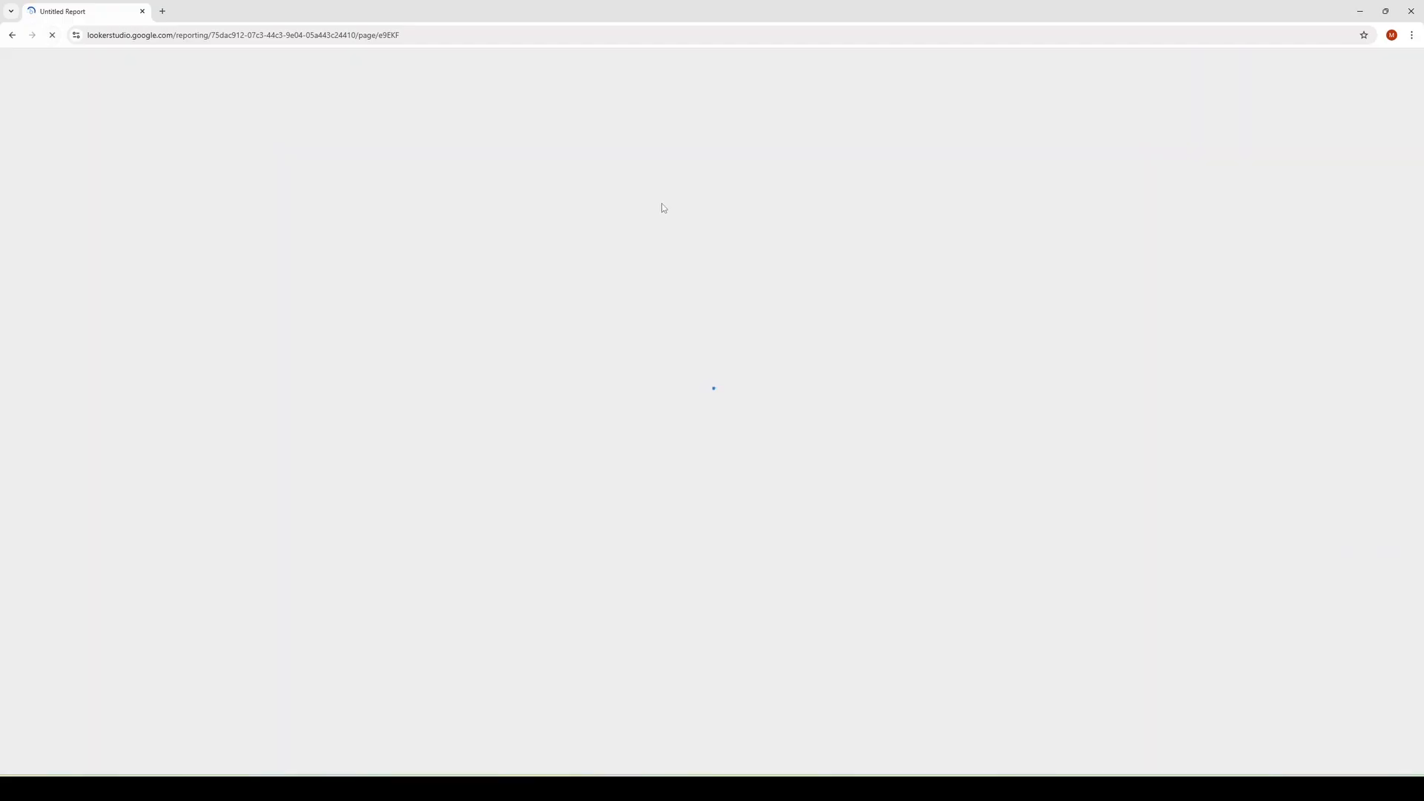
# - Choose January 1, 2024 as the start date in the report's date range control
pyautogui.scroll(-1, 1205, 138)
pyautogui.scroll(-4, 1206, 139)
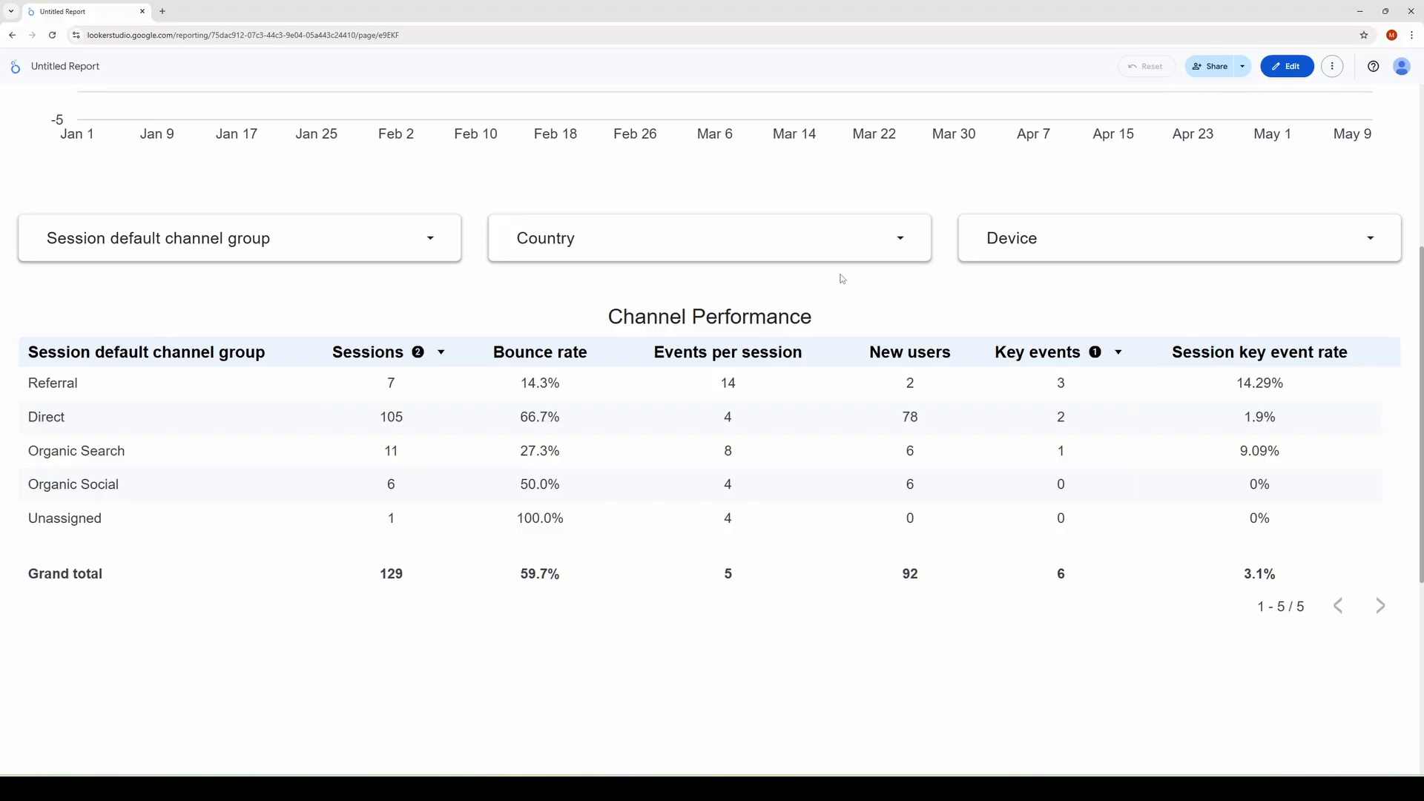
pyautogui.scroll(5, 846, 278)
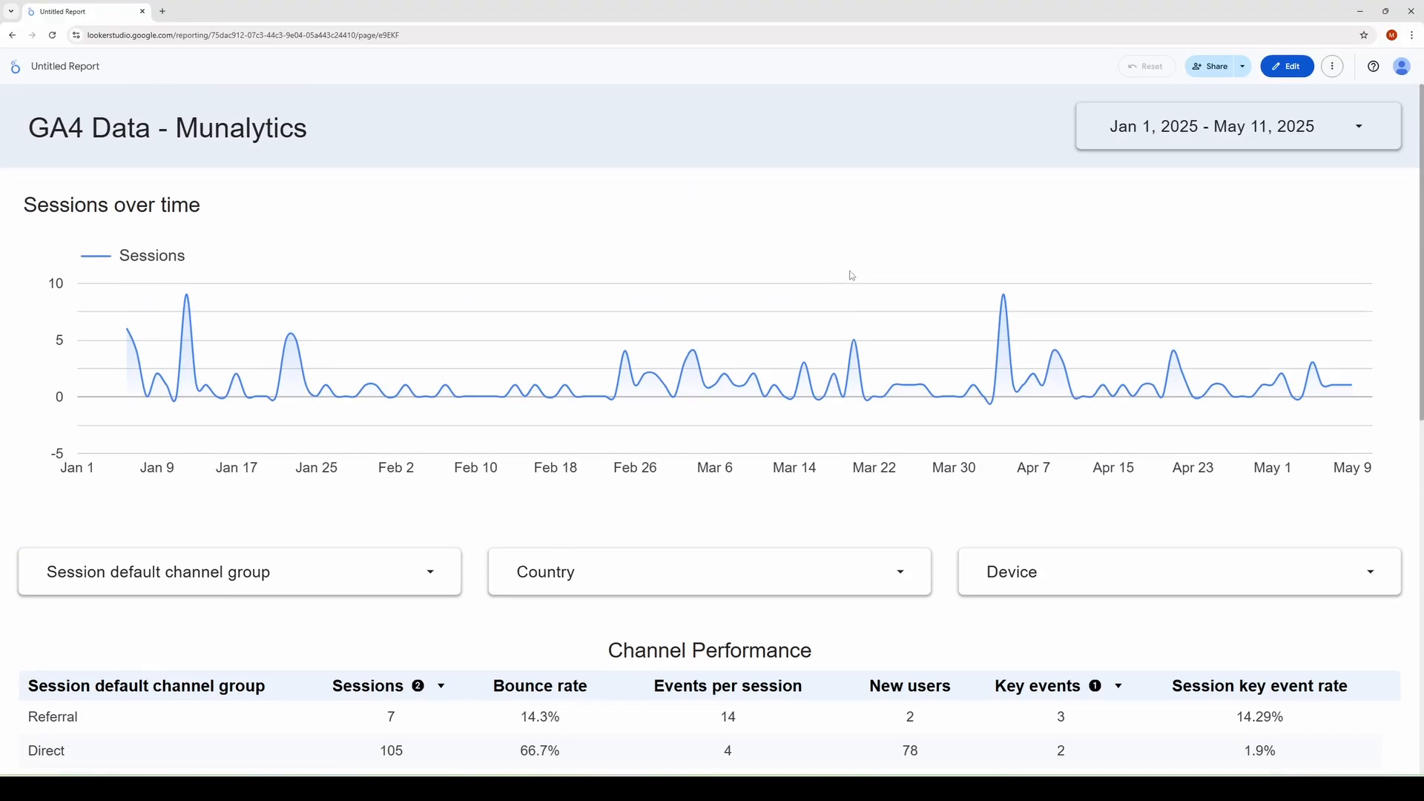
pyautogui.click(1253, 141)
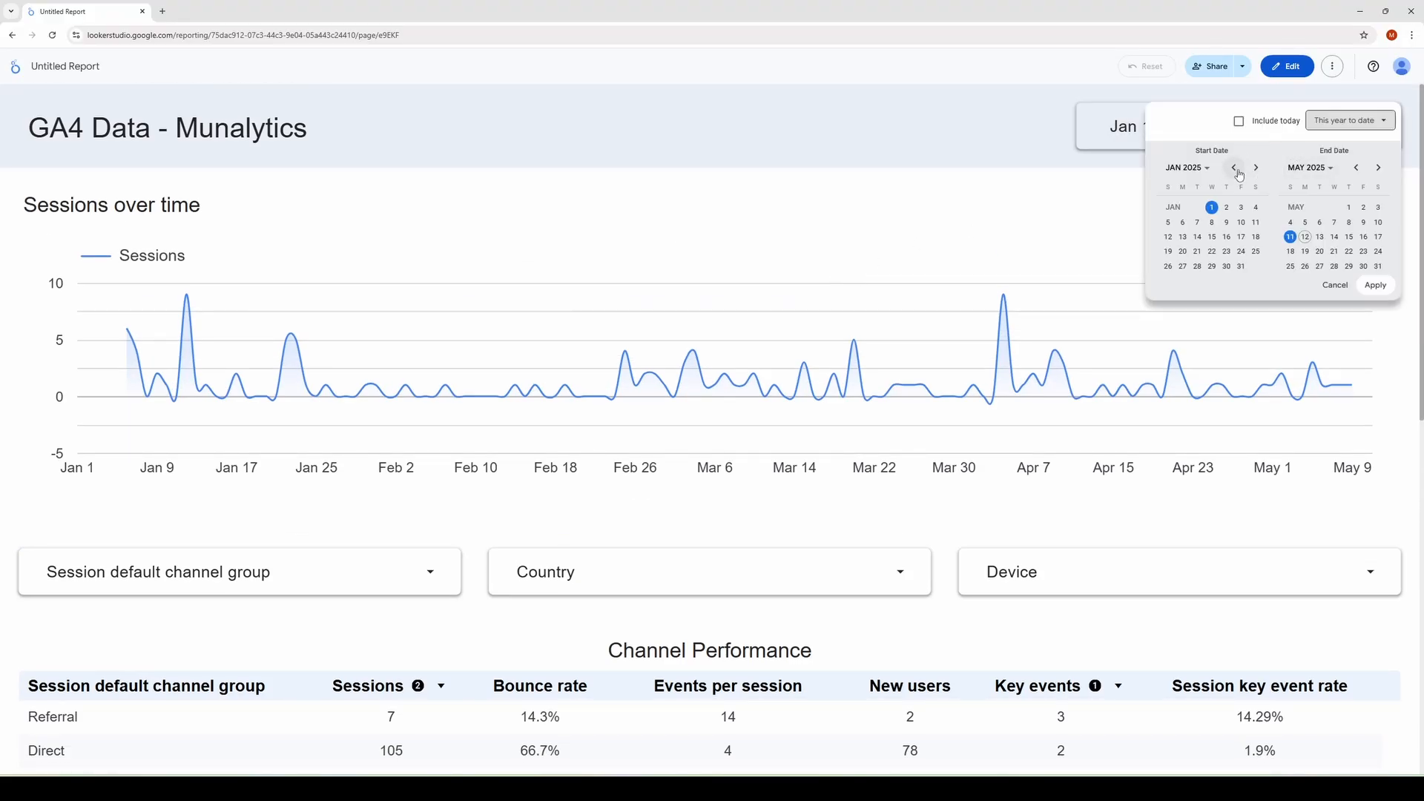
pyautogui.click(1235, 168)
pyautogui.click(1235, 168)
pyautogui.click(1235, 167)
pyautogui.click(1235, 167)
pyautogui.click(1235, 168)
pyautogui.click(1234, 167)
pyautogui.click(1234, 167)
pyautogui.click(1235, 167)
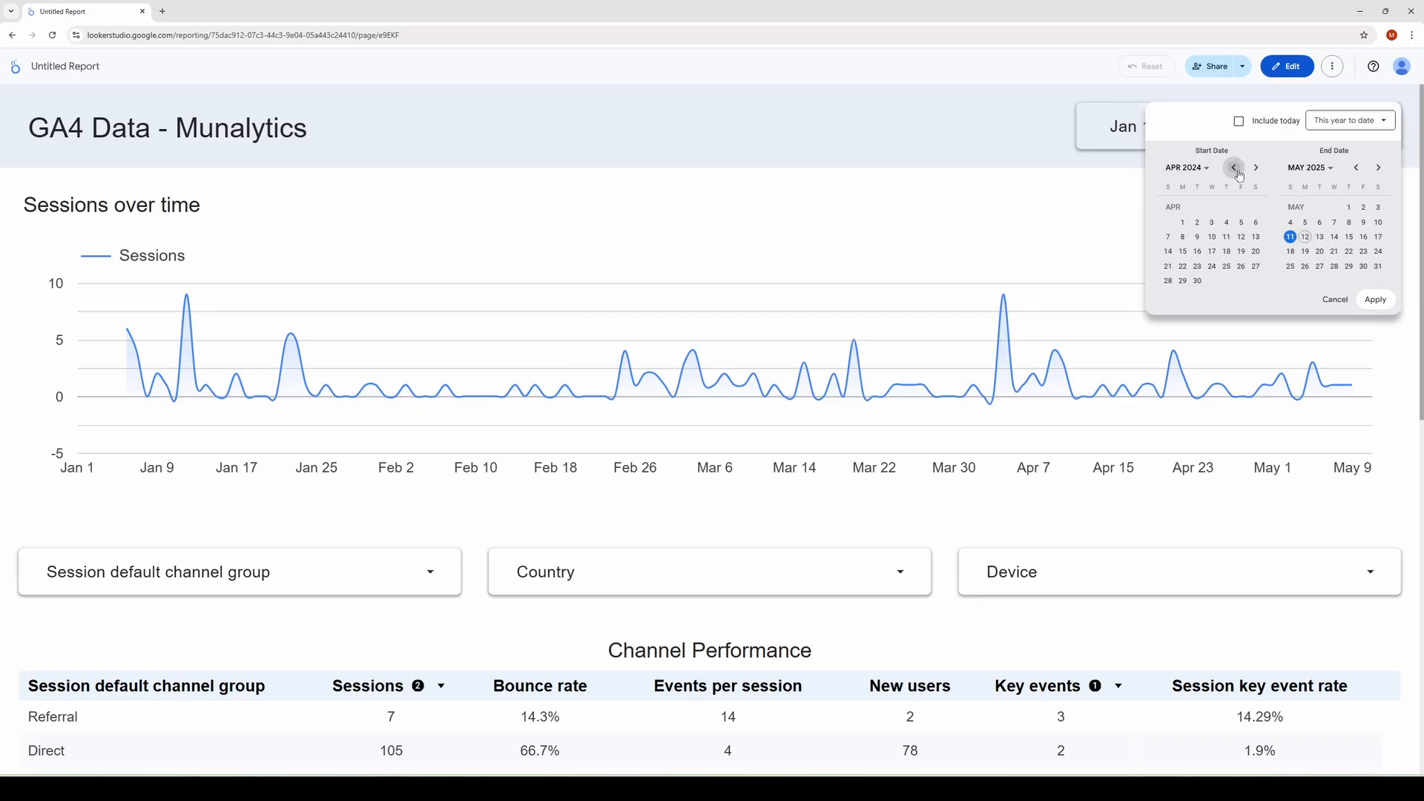
pyautogui.click(1234, 168)
pyautogui.click(1235, 168)
pyautogui.click(1235, 168)
pyautogui.click(1234, 167)
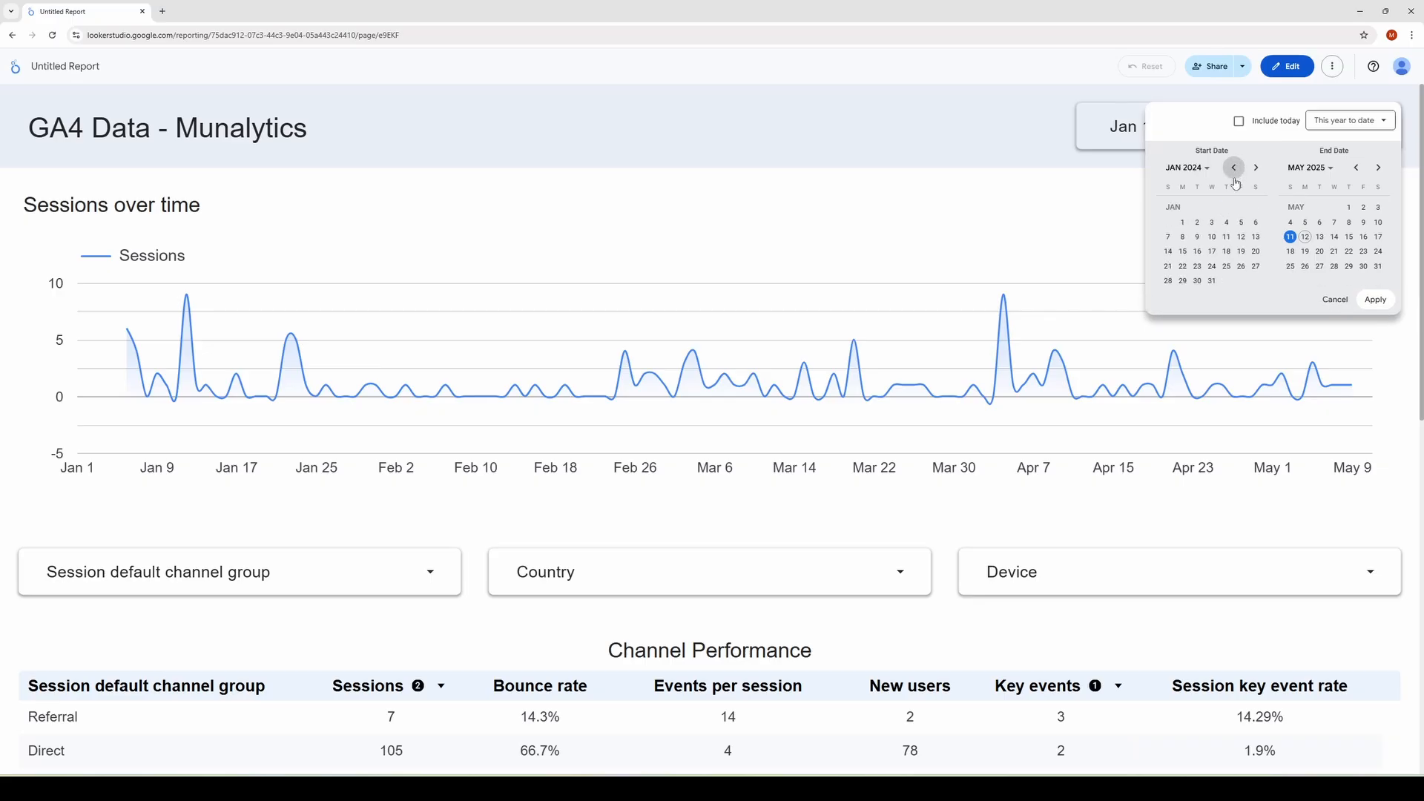
pyautogui.click(1183, 221)
# - Choose December 31, 2024 as the end date and apply the date range to the report
pyautogui.click(1358, 165)
pyautogui.click(1357, 165)
pyautogui.click(1358, 165)
pyautogui.click(1358, 166)
pyautogui.click(1358, 166)
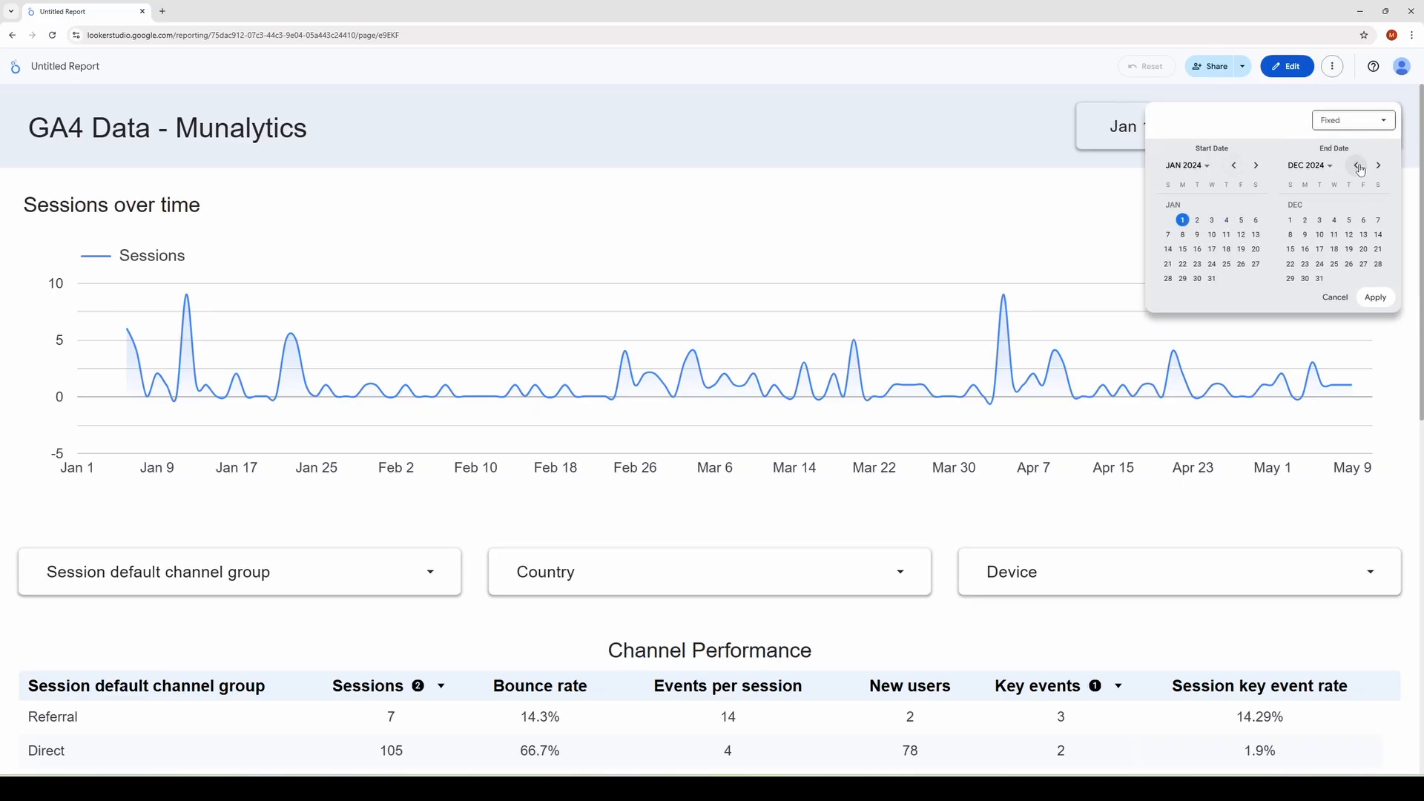
pyautogui.click(1320, 278)
pyautogui.click(1377, 297)
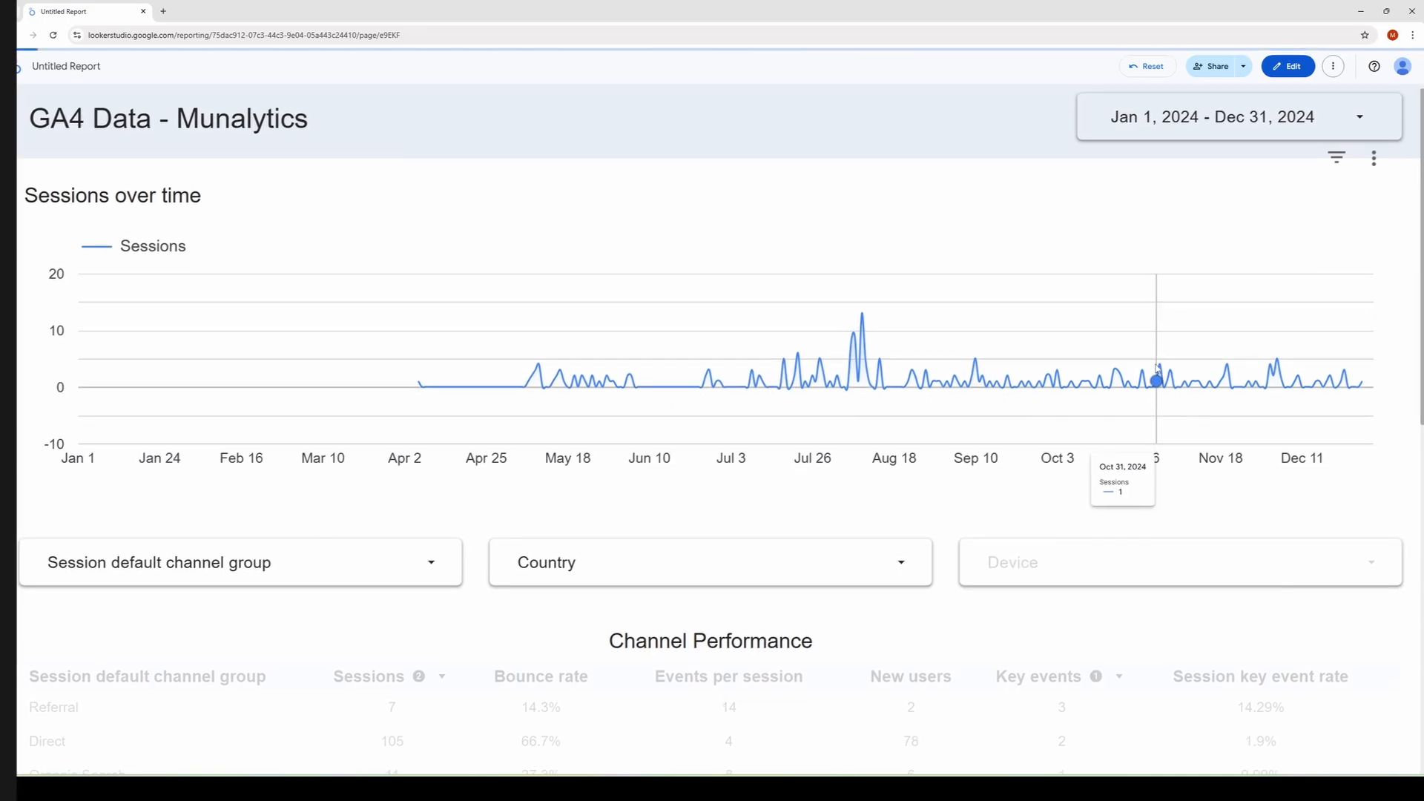